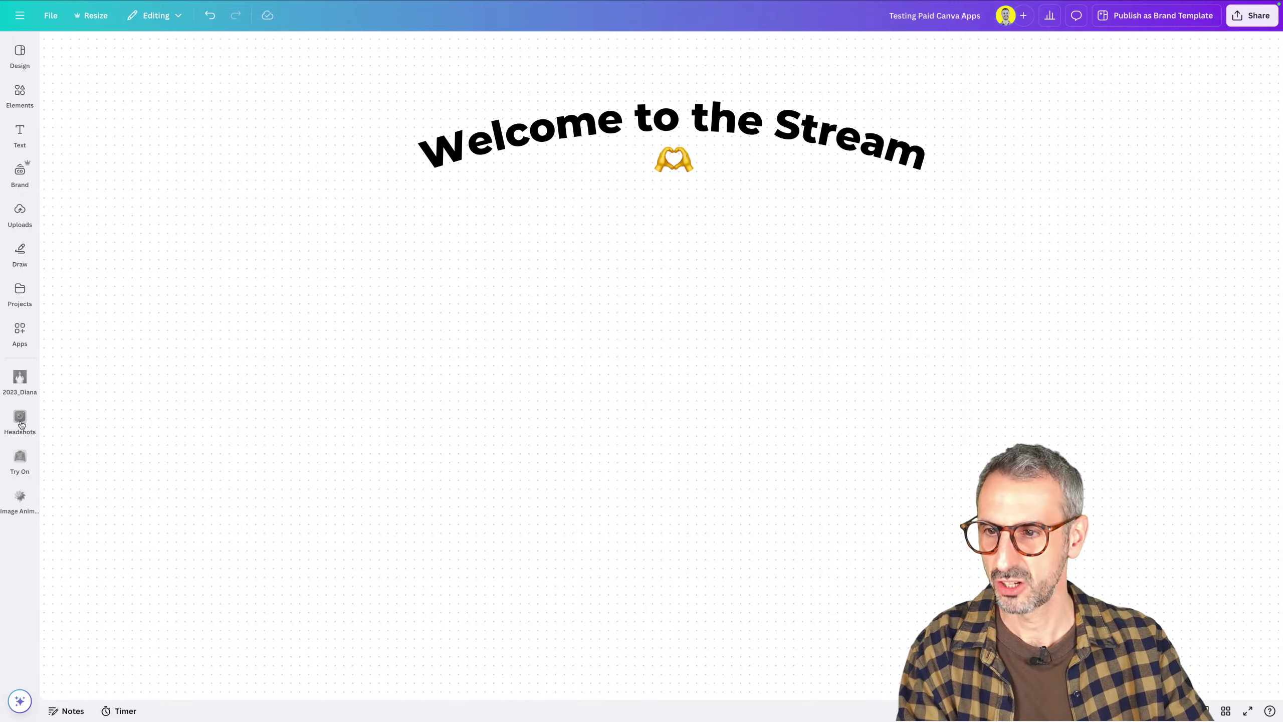
Check the Headshots app's options and search the app library for "Headshots"
{"action": "left_click", "coordinate": [35, 411]}
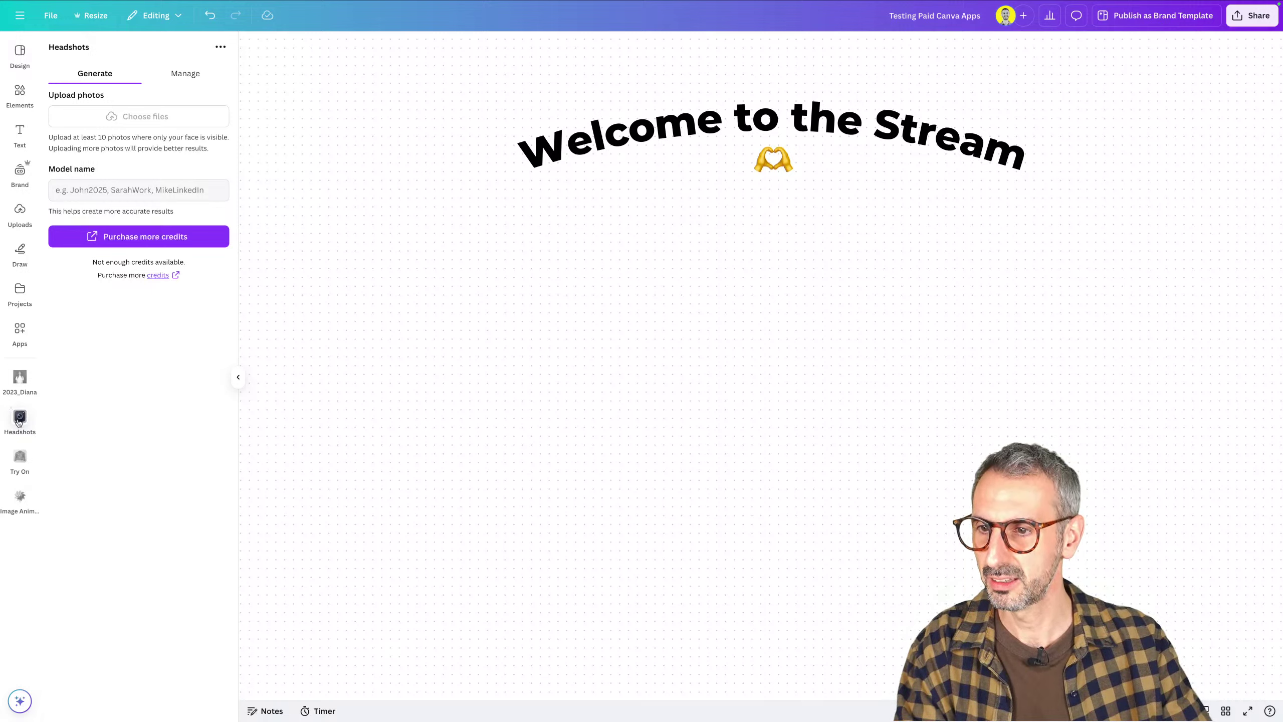
{"action": "left_click", "coordinate": [218, 48]}
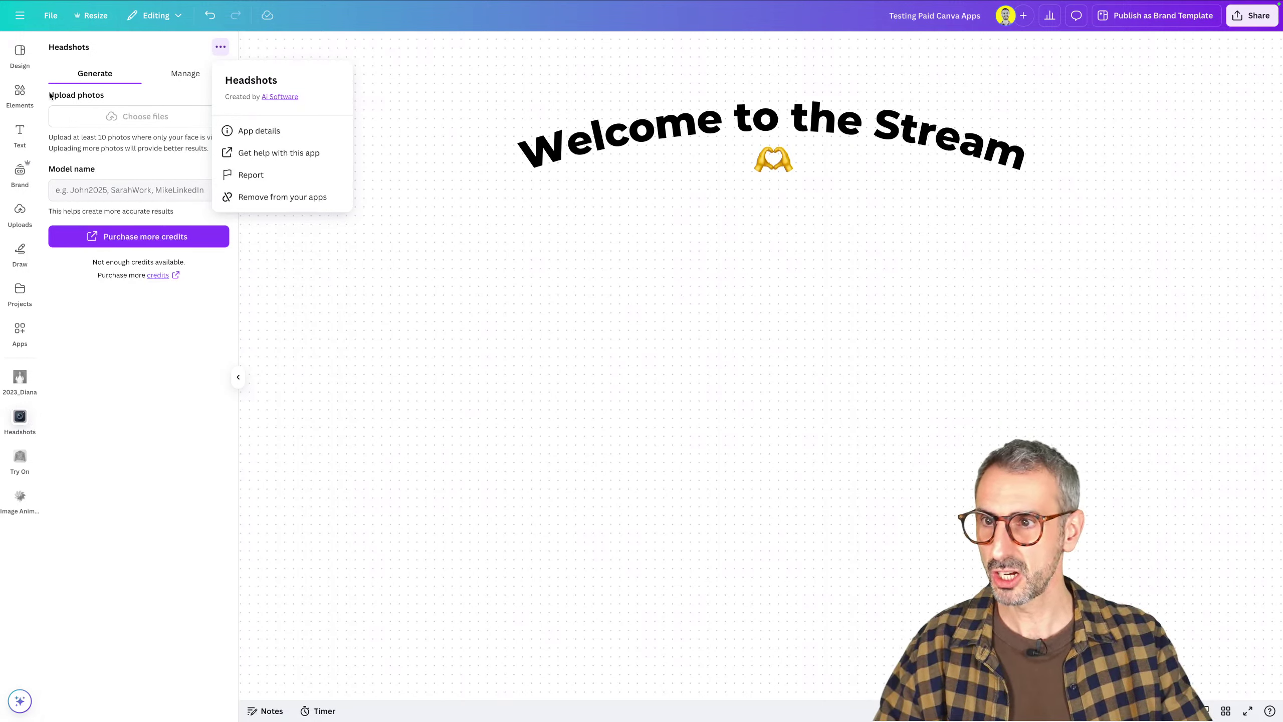
{"action": "left_click", "coordinate": [20, 331]}
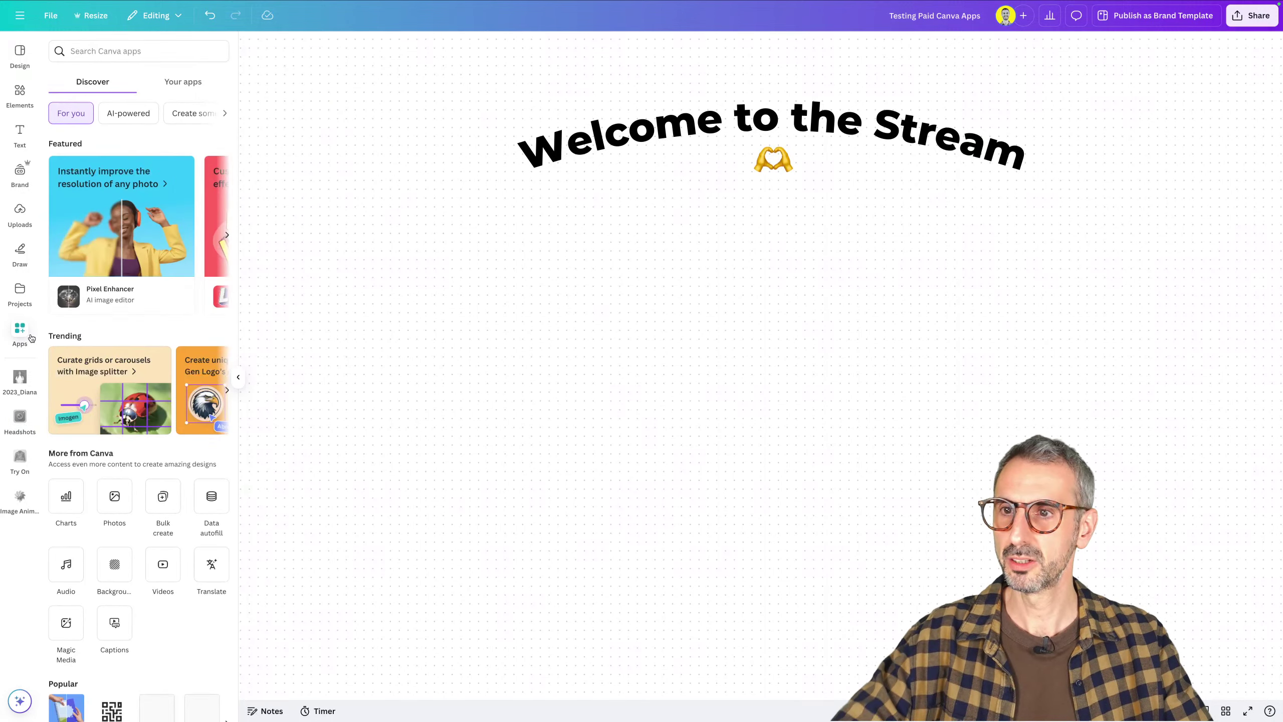
{"action": "left_click", "coordinate": [107, 59]}
{"action": "type", "text": "head"}
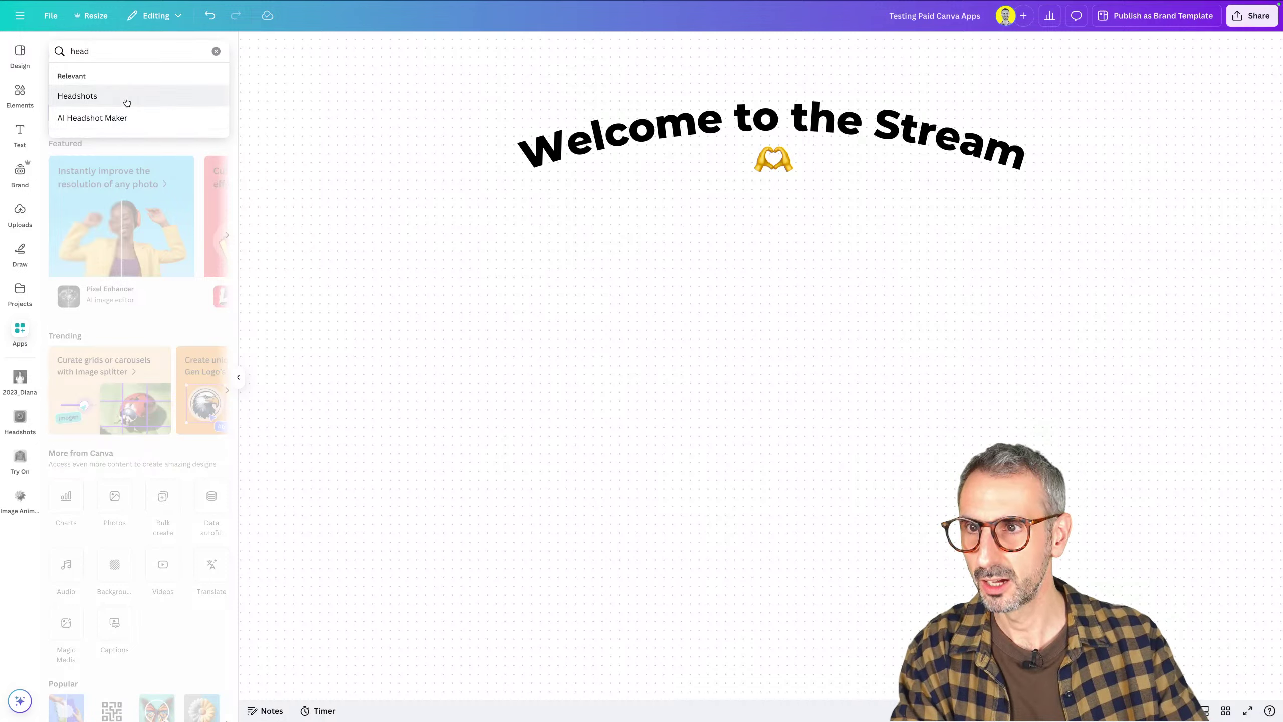
{"action": "left_click", "coordinate": [127, 103]}
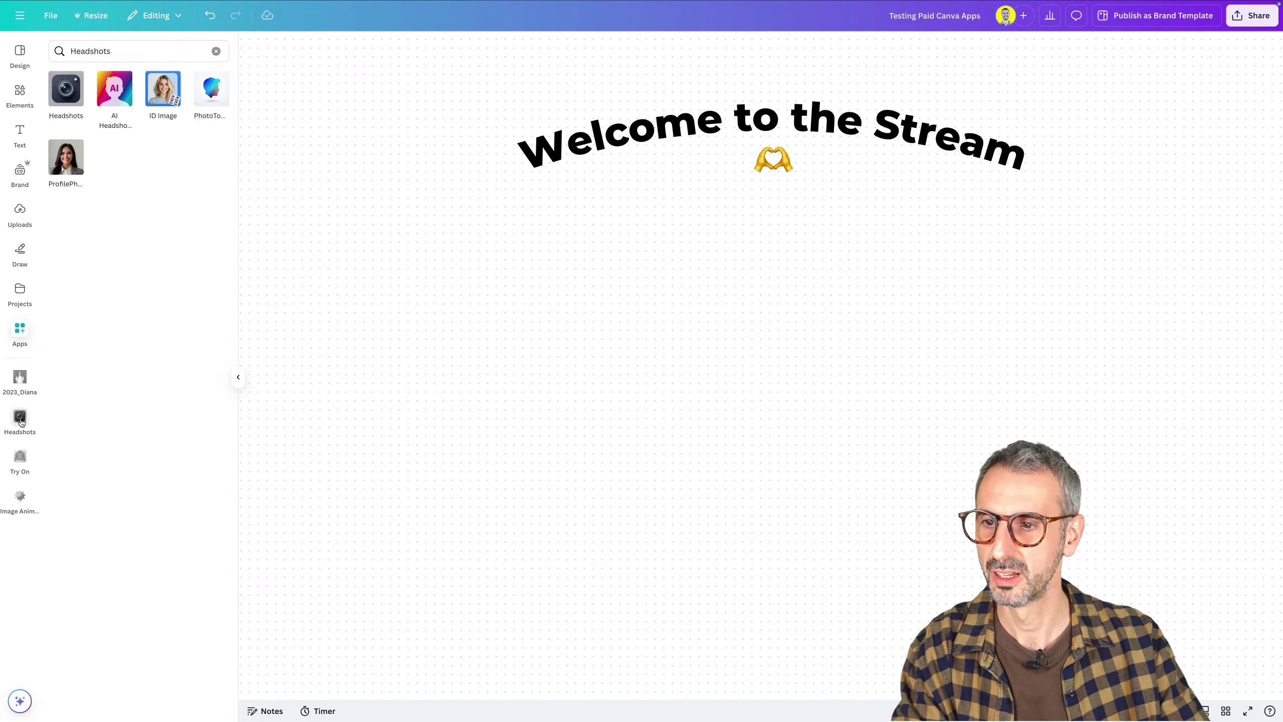
Open the Headshots app and view its app details
{"action": "left_click", "coordinate": [20, 417]}
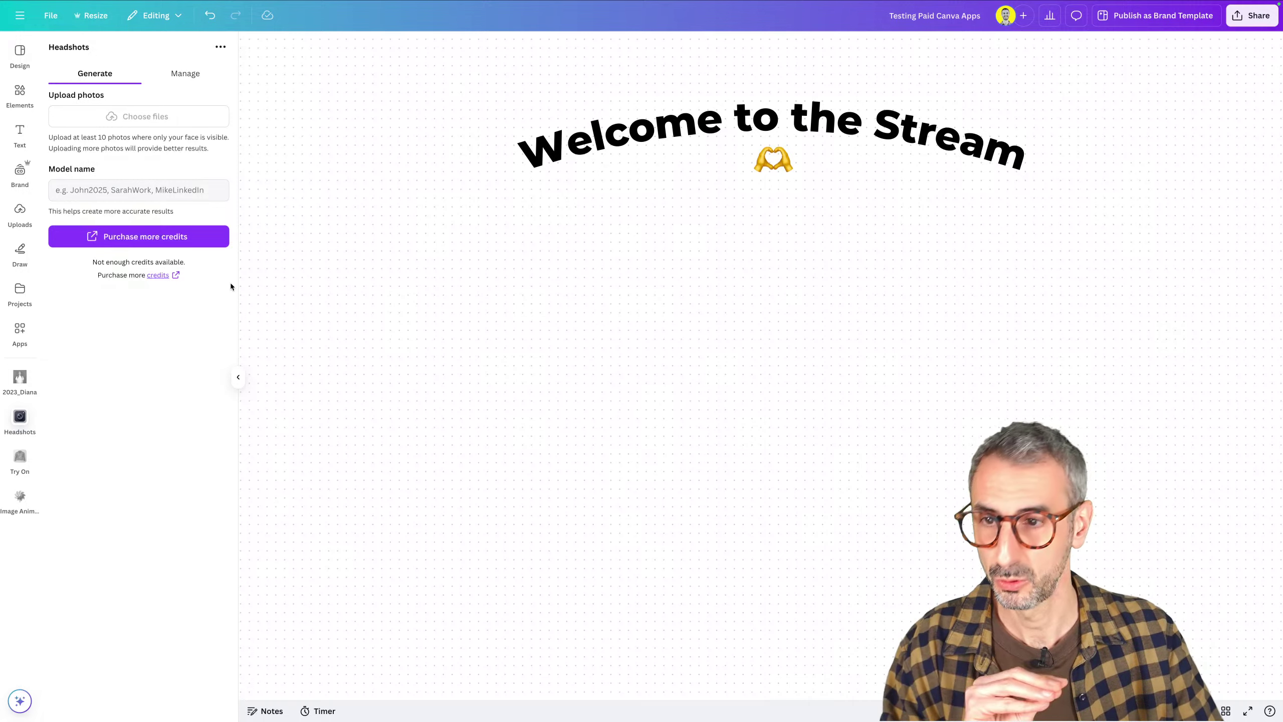
{"action": "left_click", "coordinate": [220, 46]}
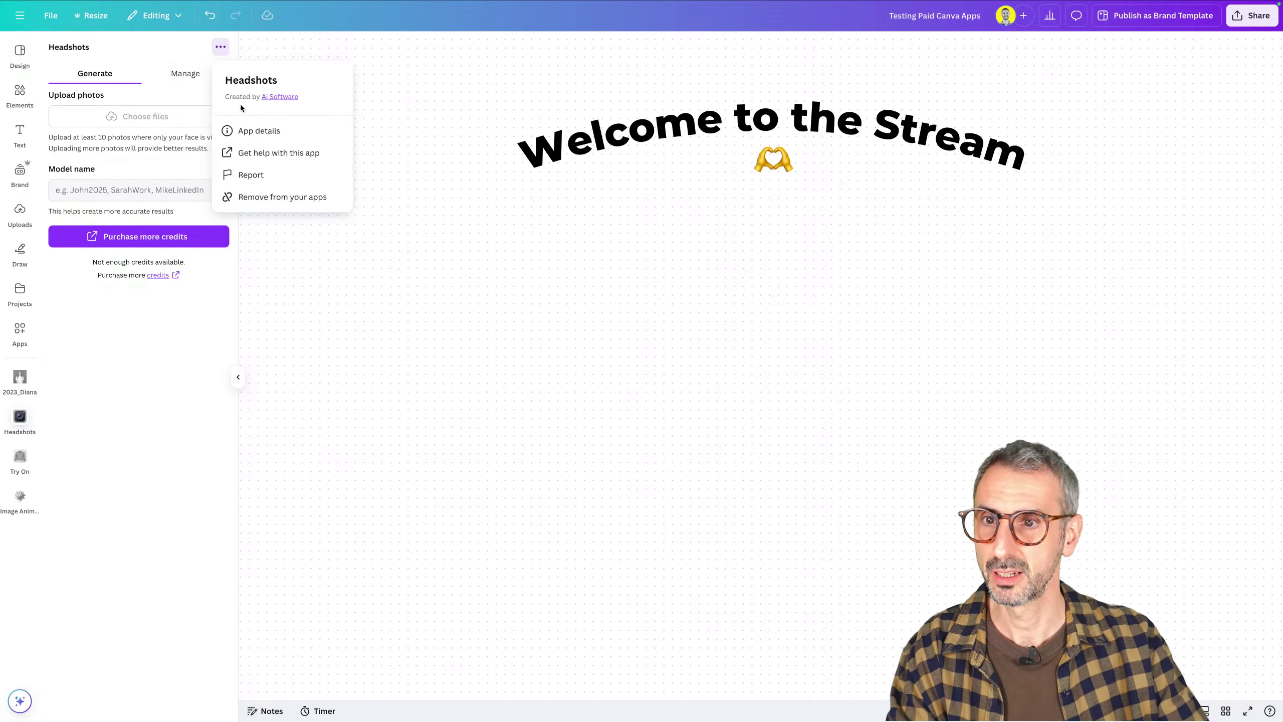
{"action": "left_click", "coordinate": [243, 129]}
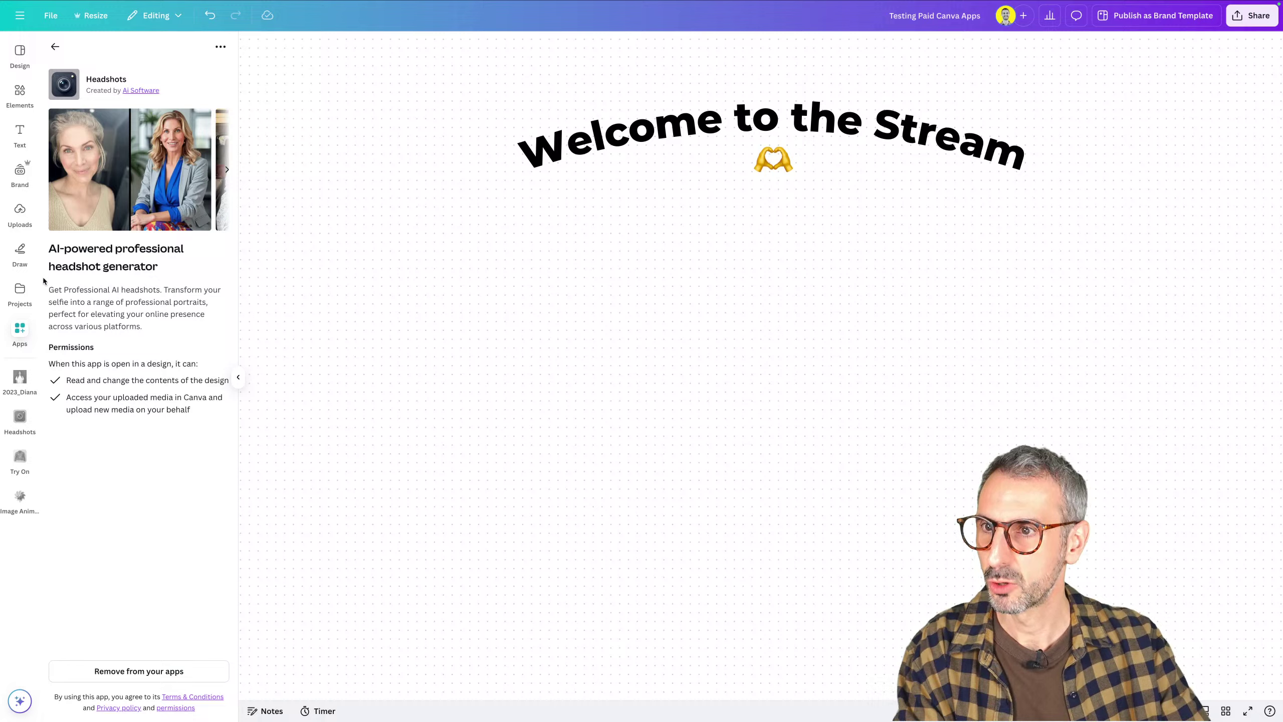
Return to the Headshots app and review its Generate options and the trained models available under Manage
{"action": "left_click", "coordinate": [20, 422]}
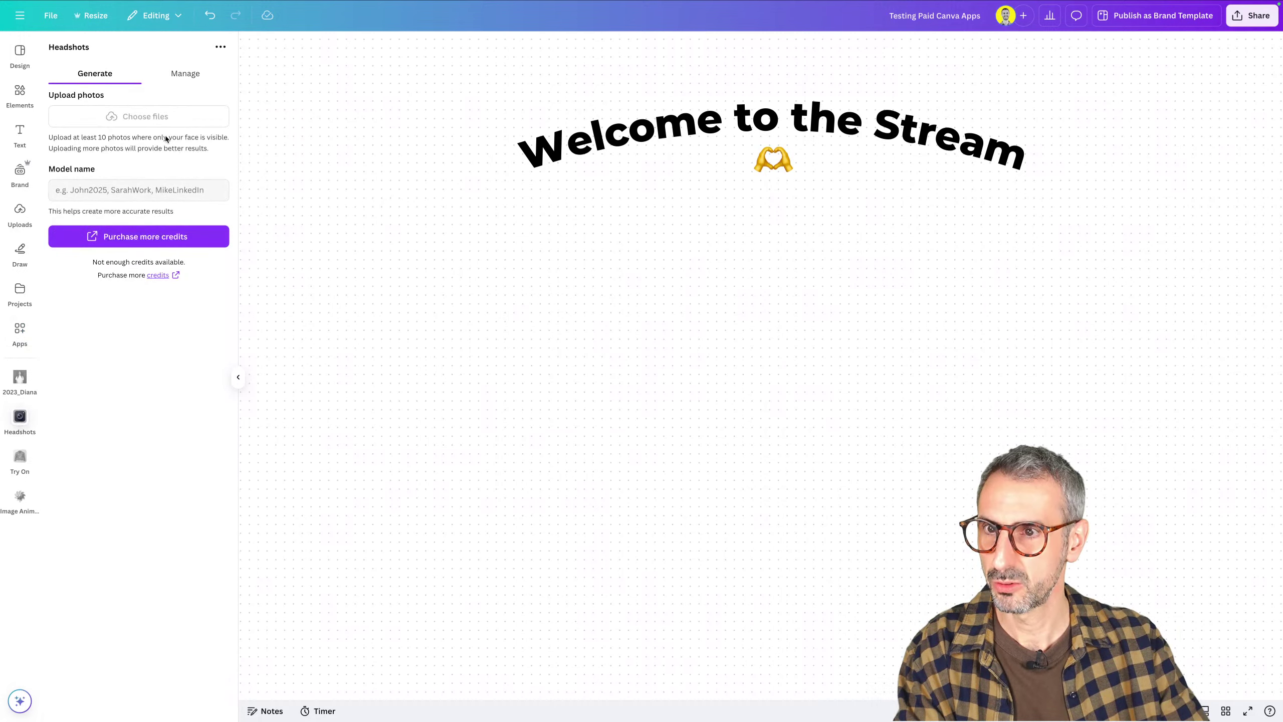
{"action": "left_click", "coordinate": [176, 82]}
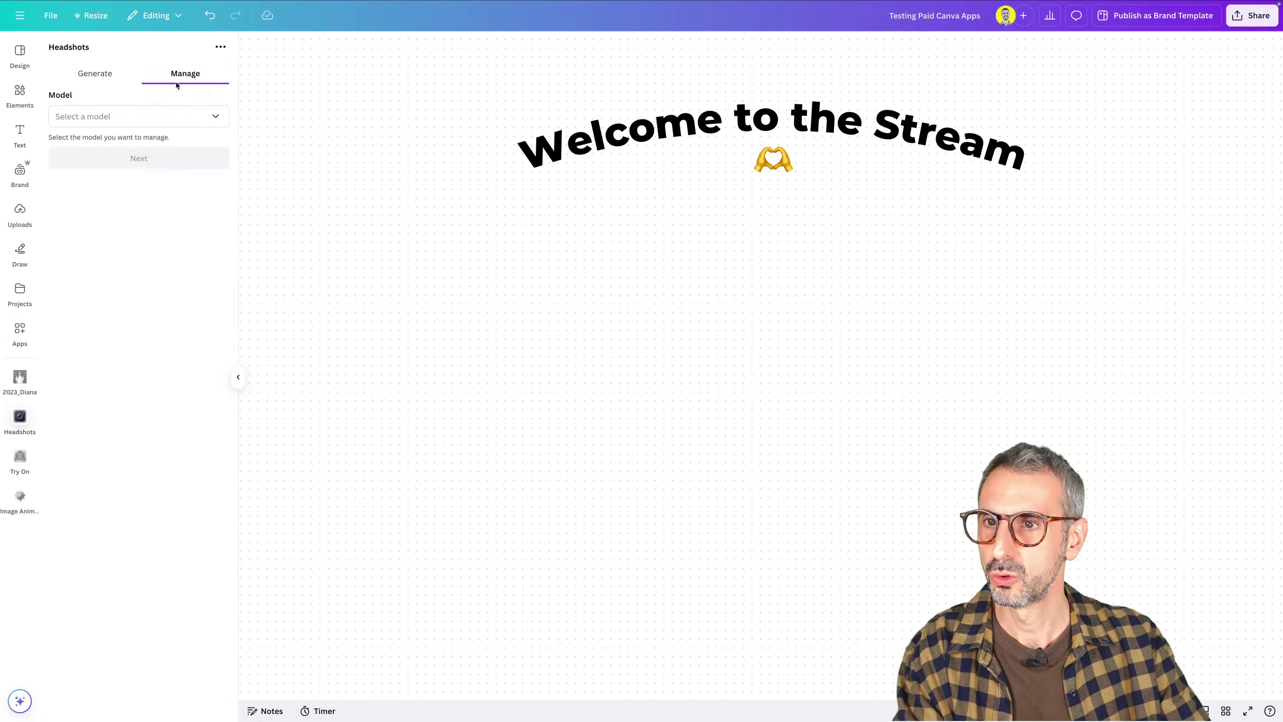
{"action": "left_click", "coordinate": [72, 74]}
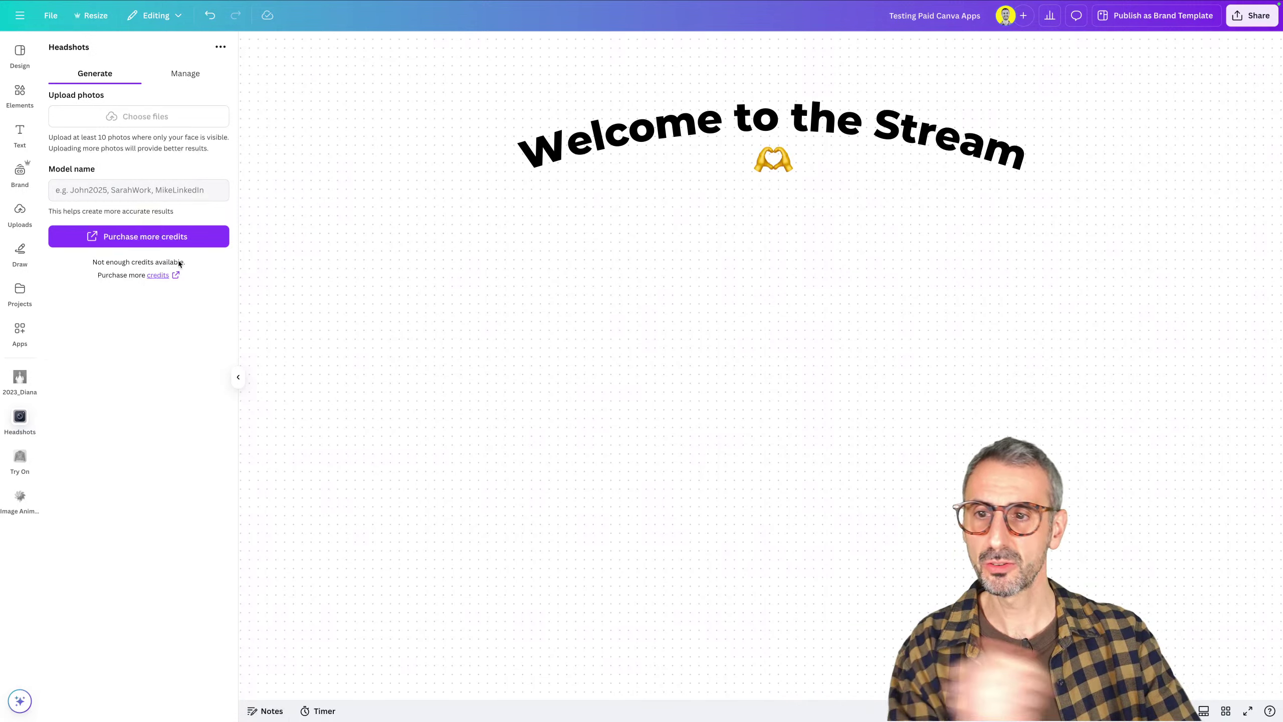
{"action": "left_click", "coordinate": [193, 75]}
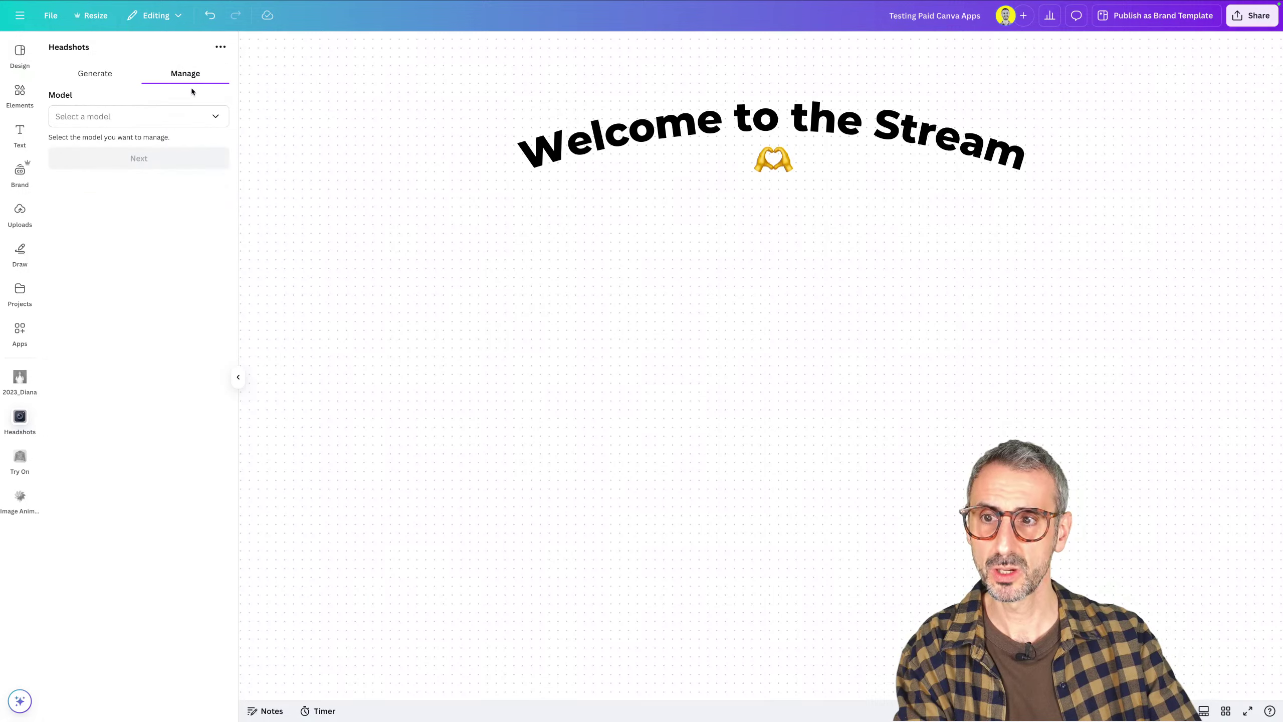
{"action": "left_click", "coordinate": [136, 116]}
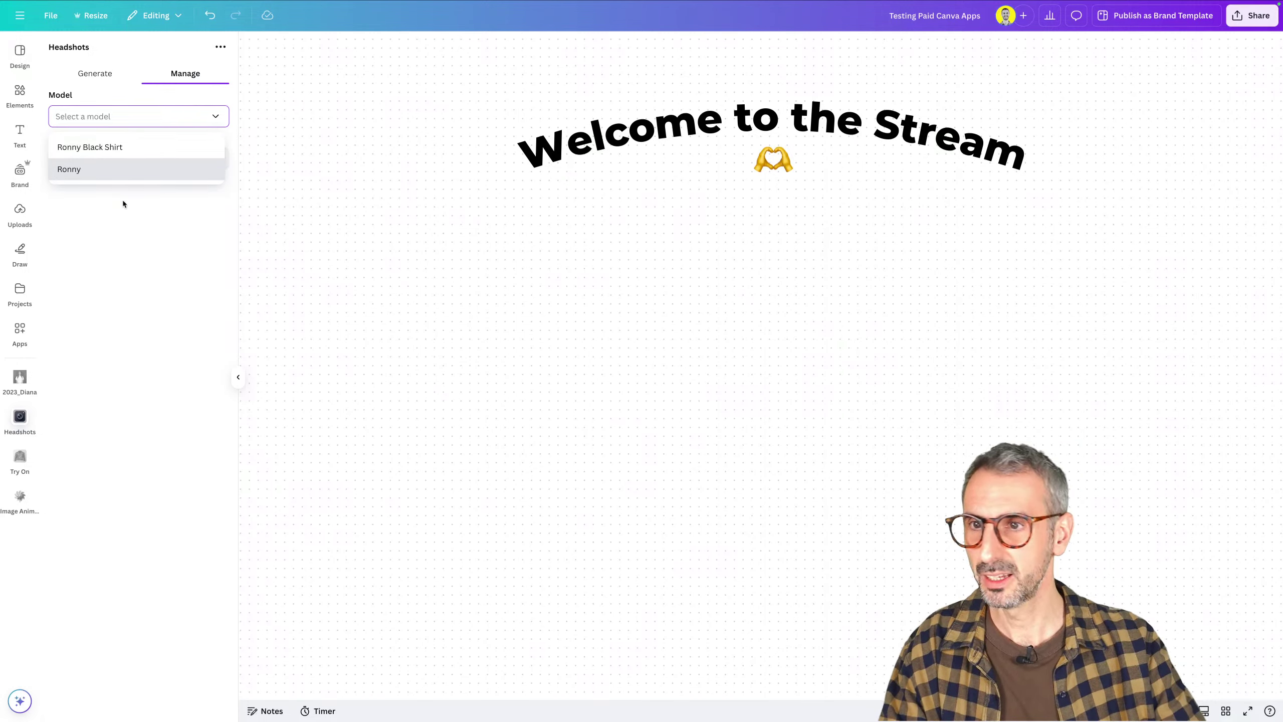
{"action": "left_click", "coordinate": [97, 76]}
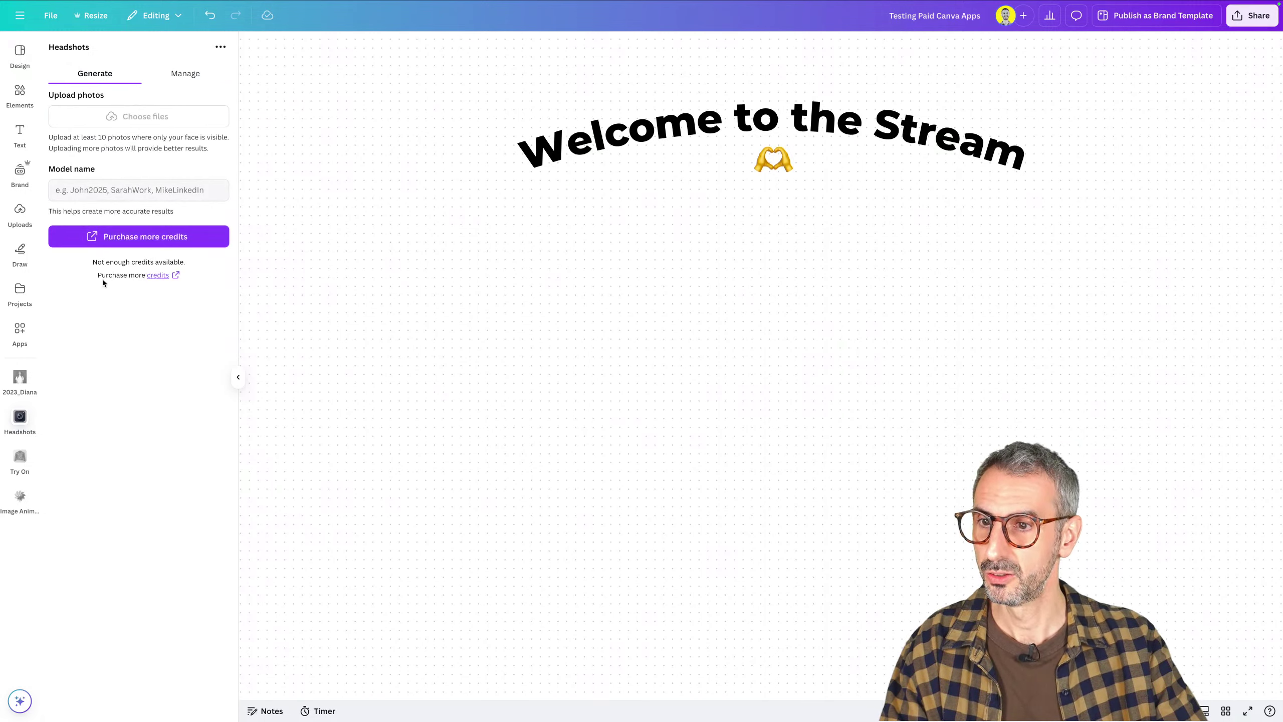
Open the Headshots app's credit plans page in a separate browser tab
{"action": "left_click", "coordinate": [161, 276]}
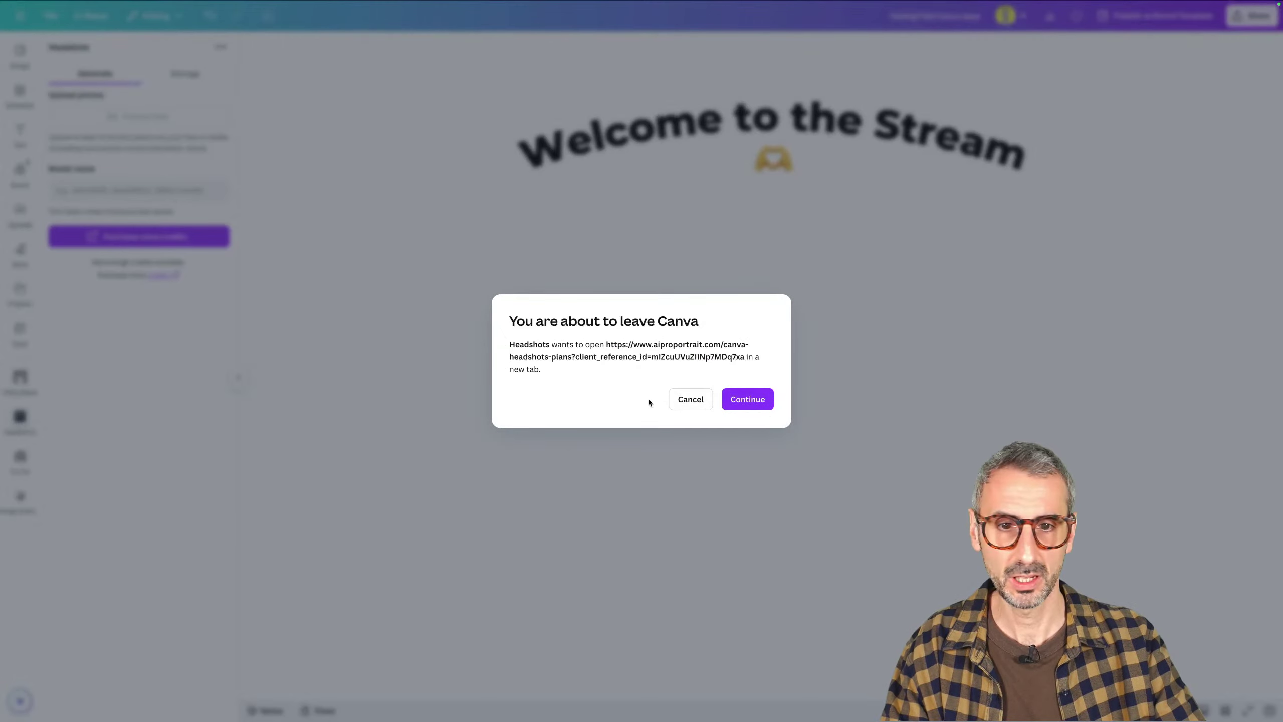
{"action": "left_click", "coordinate": [690, 399]}
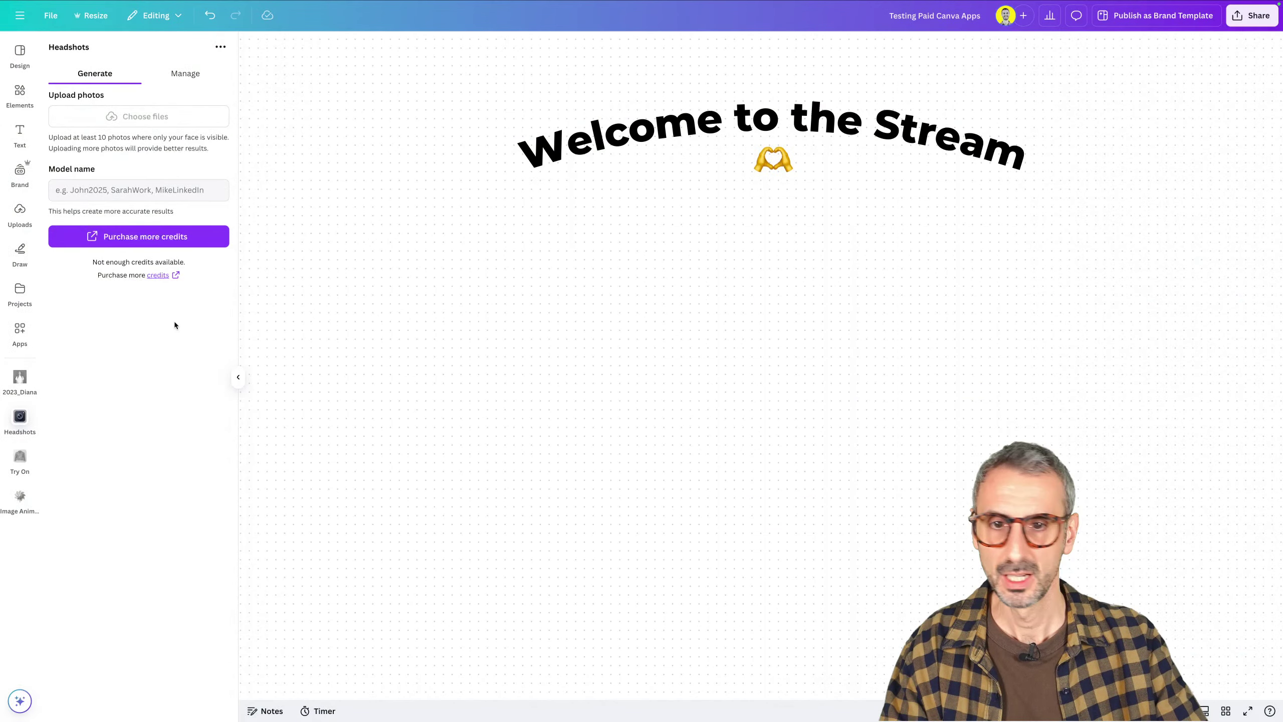
{"action": "right_click", "coordinate": [161, 276]}
{"action": "left_click", "coordinate": [177, 283]}
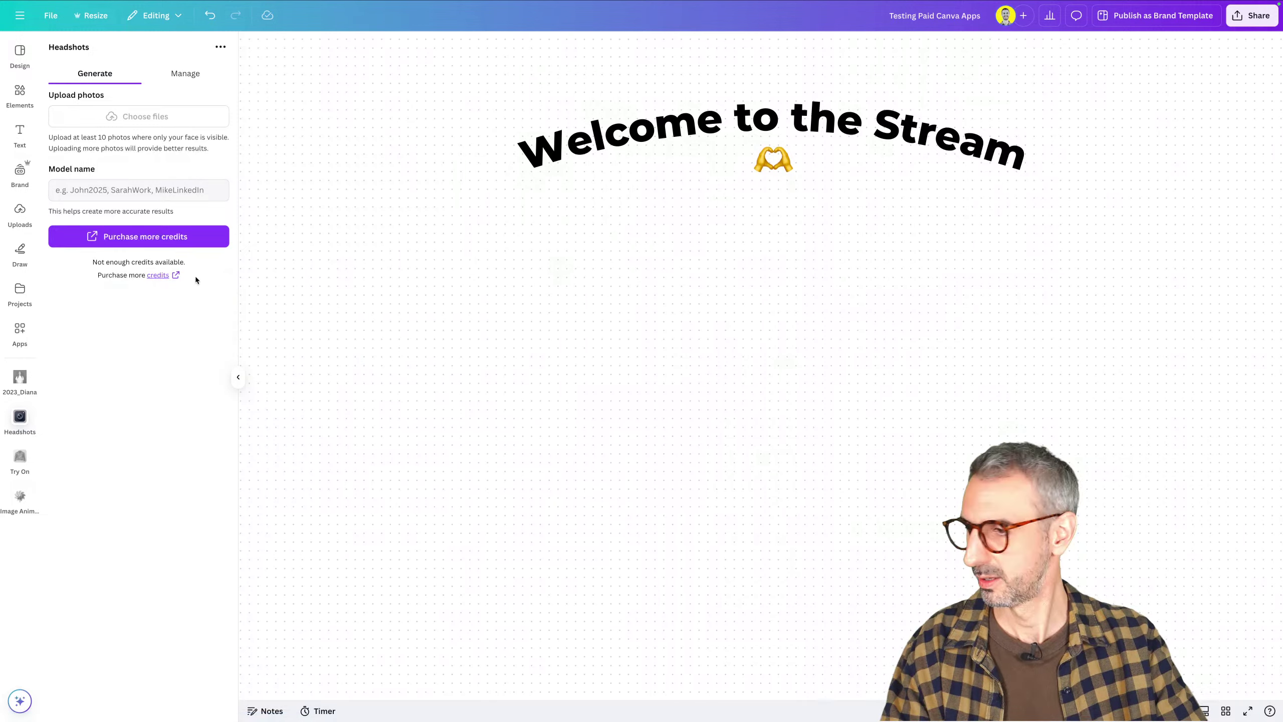
{"action": "left_click", "coordinate": [393, 15]}
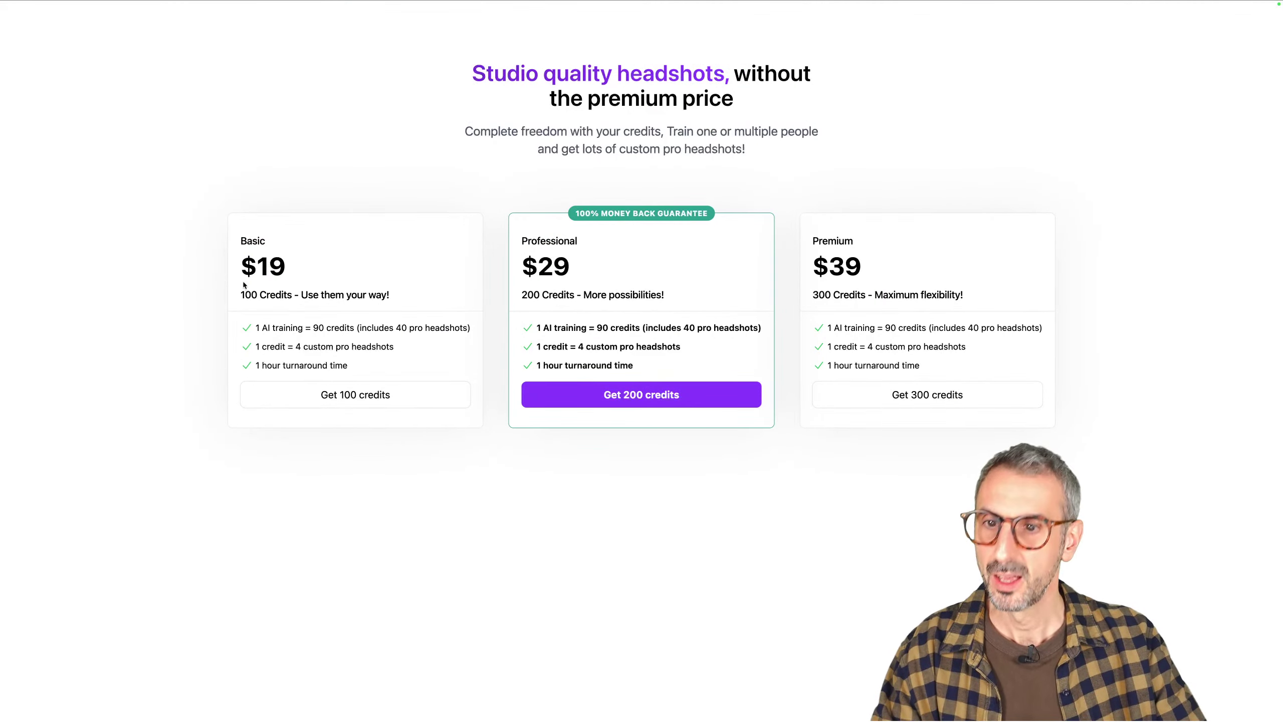
Examine the Basic plan's price and AI training allowance, and return to the Testing Paid Canva Apps design
{"action": "left_click_drag", "start_coordinate": [241, 296], "coordinate": [241, 267]}
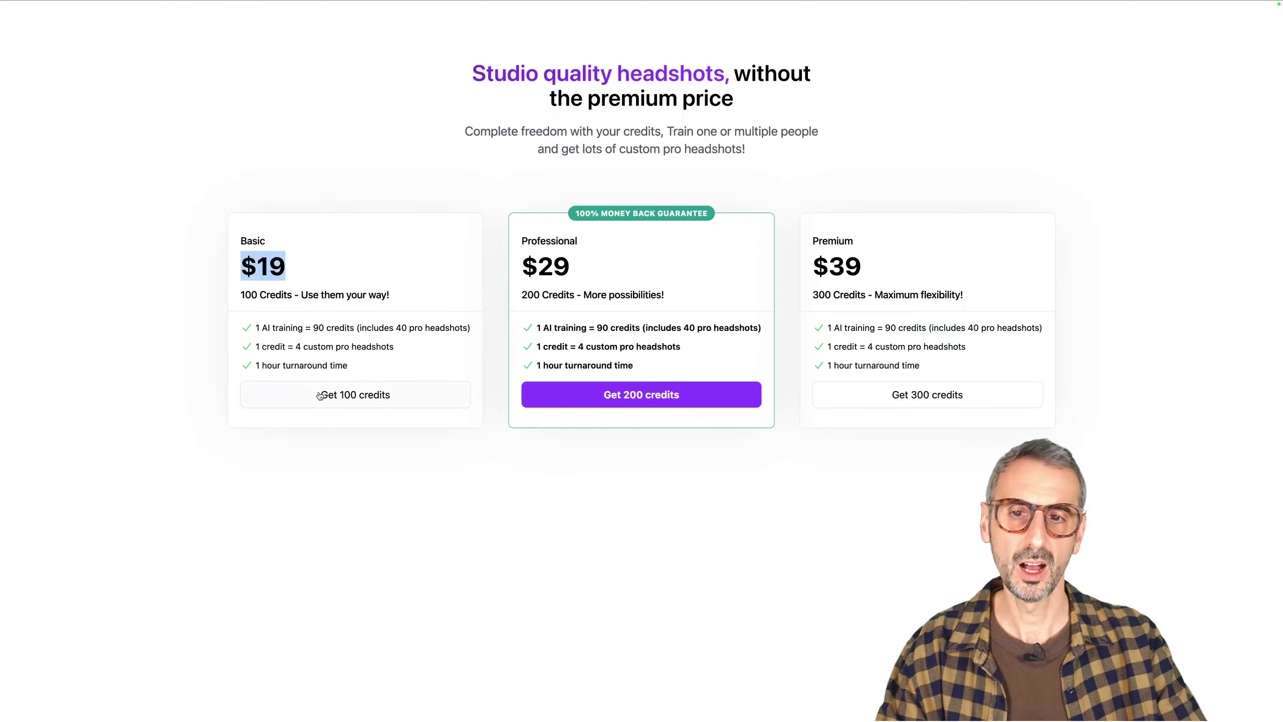
{"action": "left_click_drag", "start_coordinate": [255, 327], "coordinate": [467, 326]}
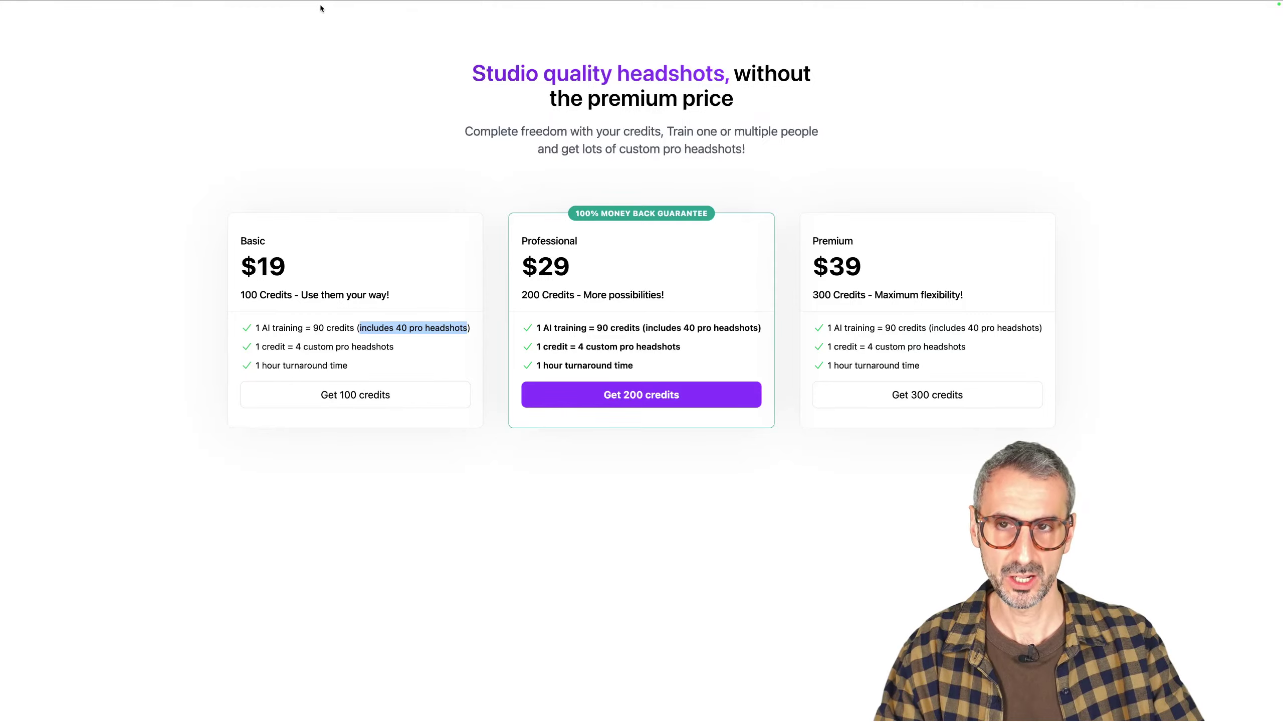
{"action": "mouse_move", "coordinate": [328, 4]}
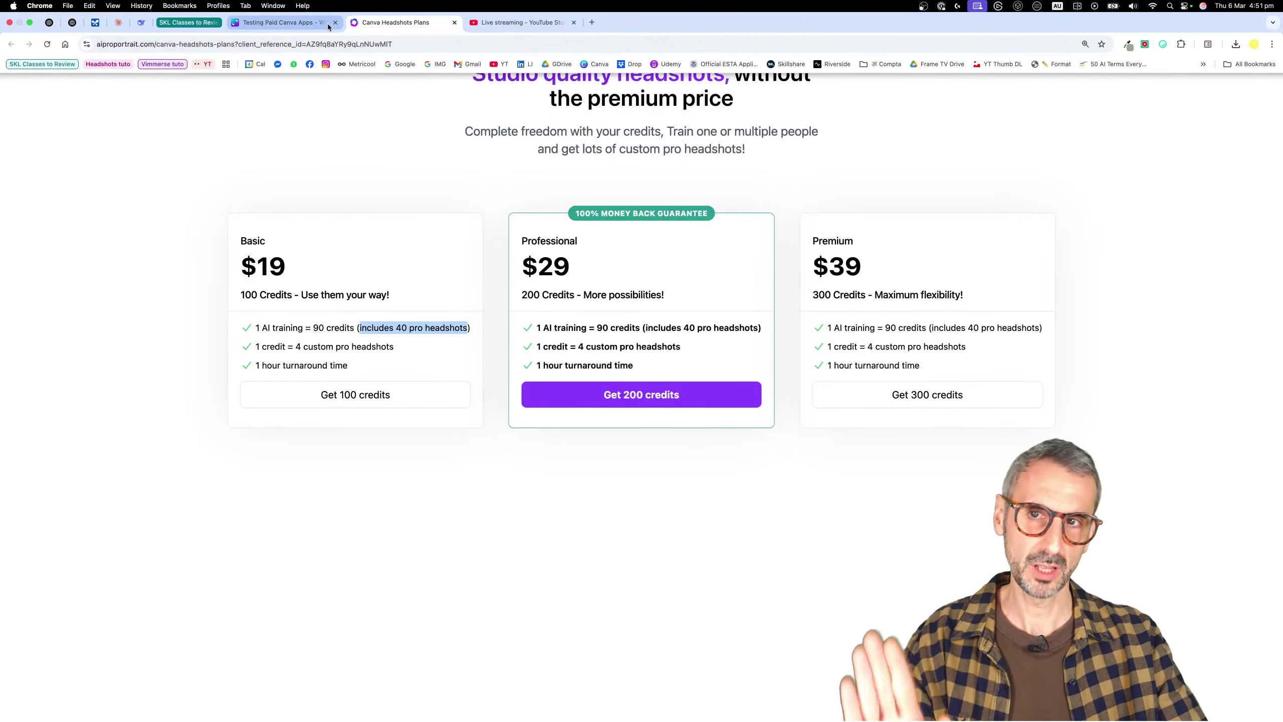
{"action": "left_click", "coordinate": [301, 24]}
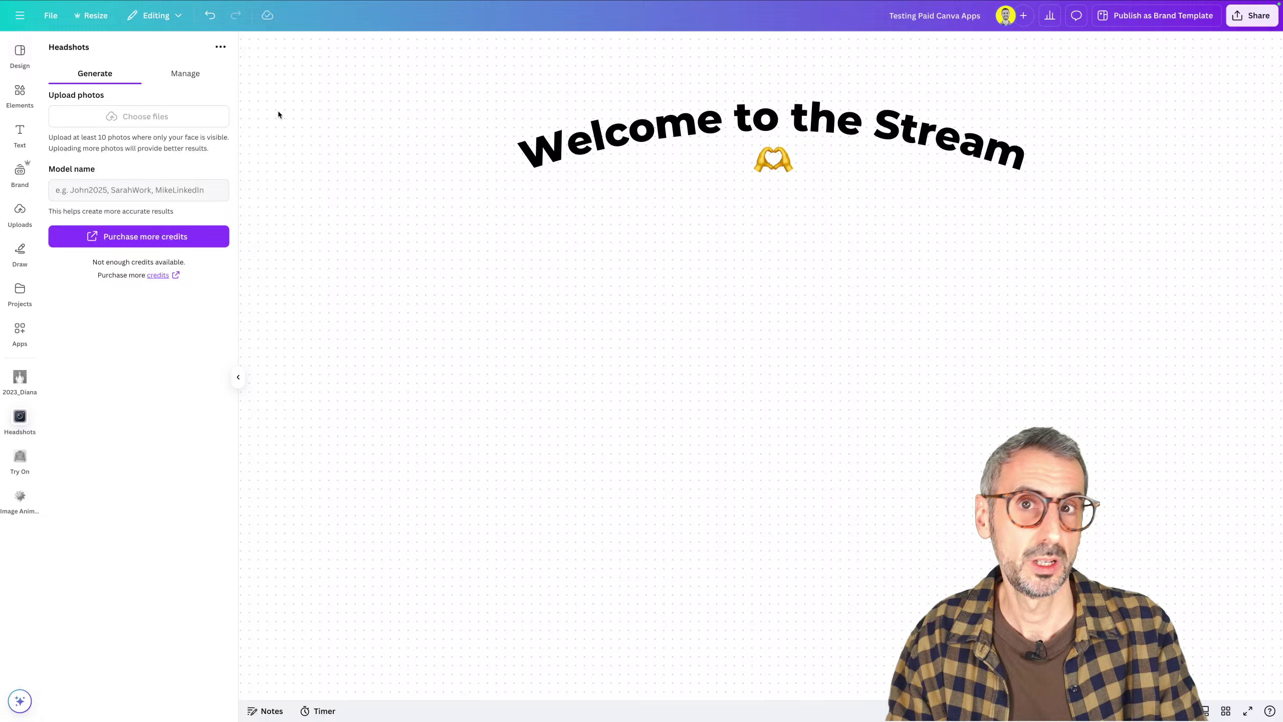
Select the trained model without "Black Shirt" in its name for management and open its generated headshots
{"action": "left_click", "coordinate": [183, 71]}
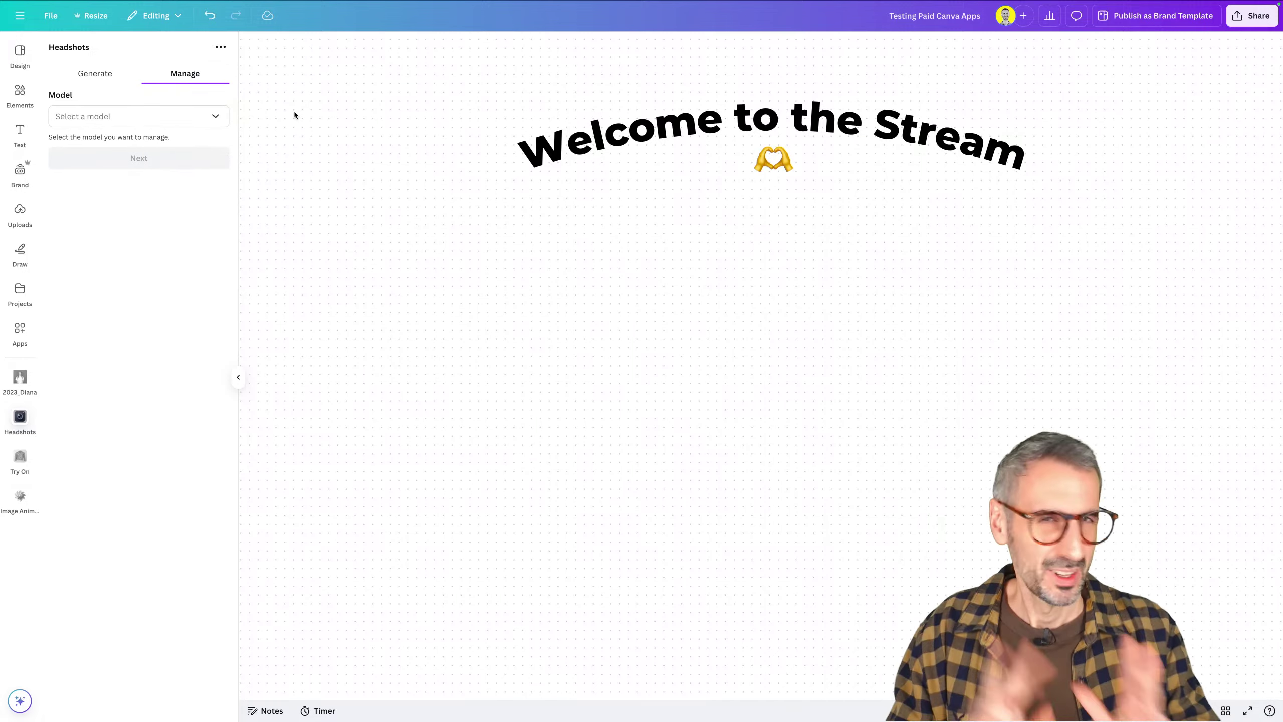
{"action": "left_click", "coordinate": [220, 118]}
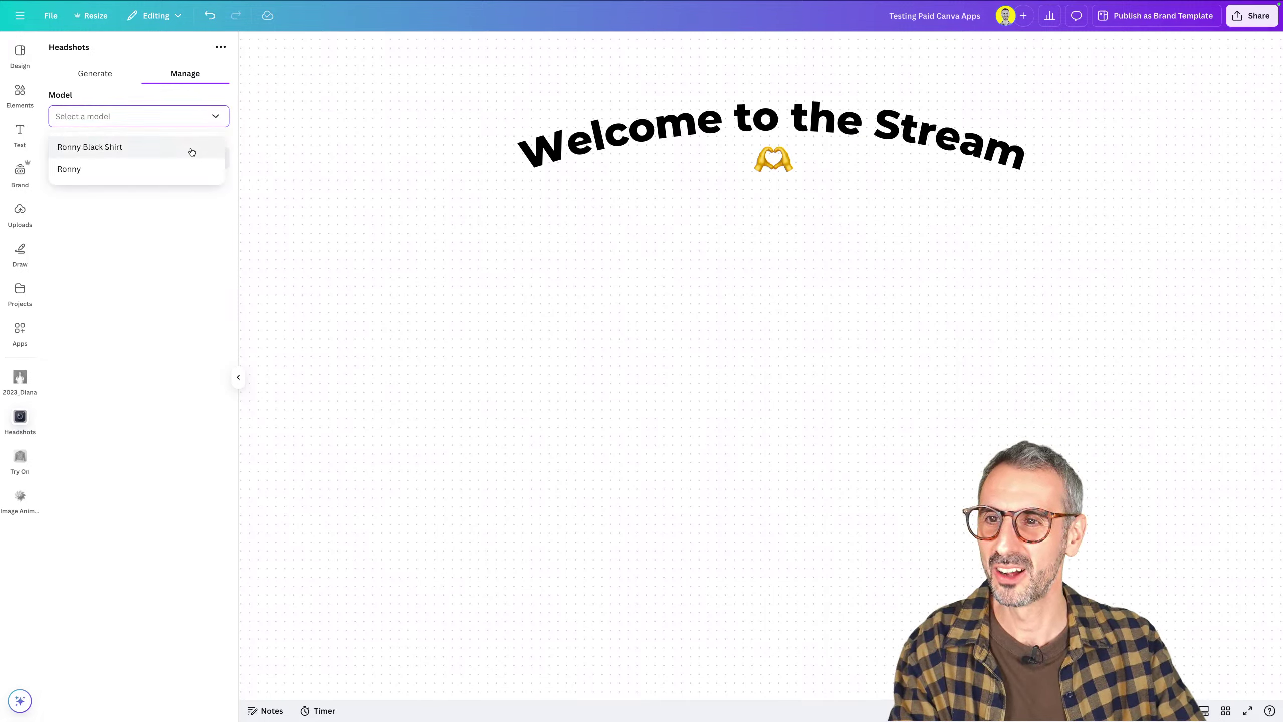
{"action": "left_click", "coordinate": [140, 177]}
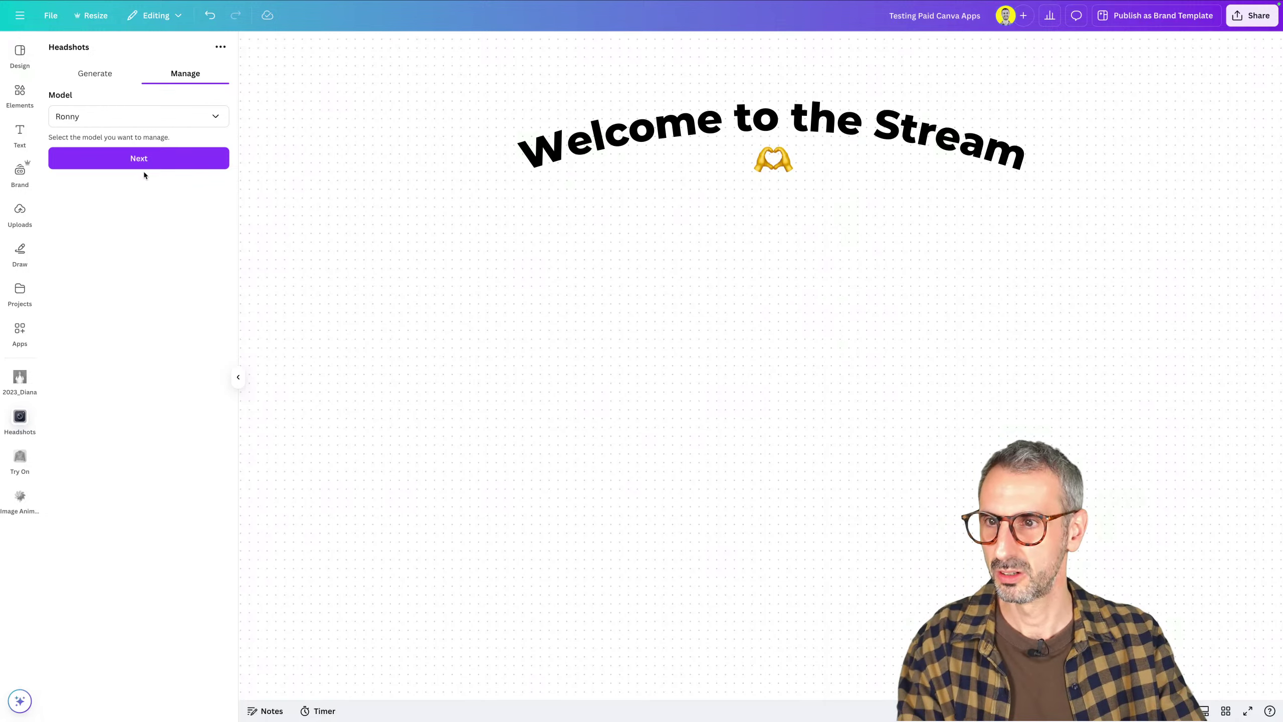
{"action": "left_click", "coordinate": [152, 160]}
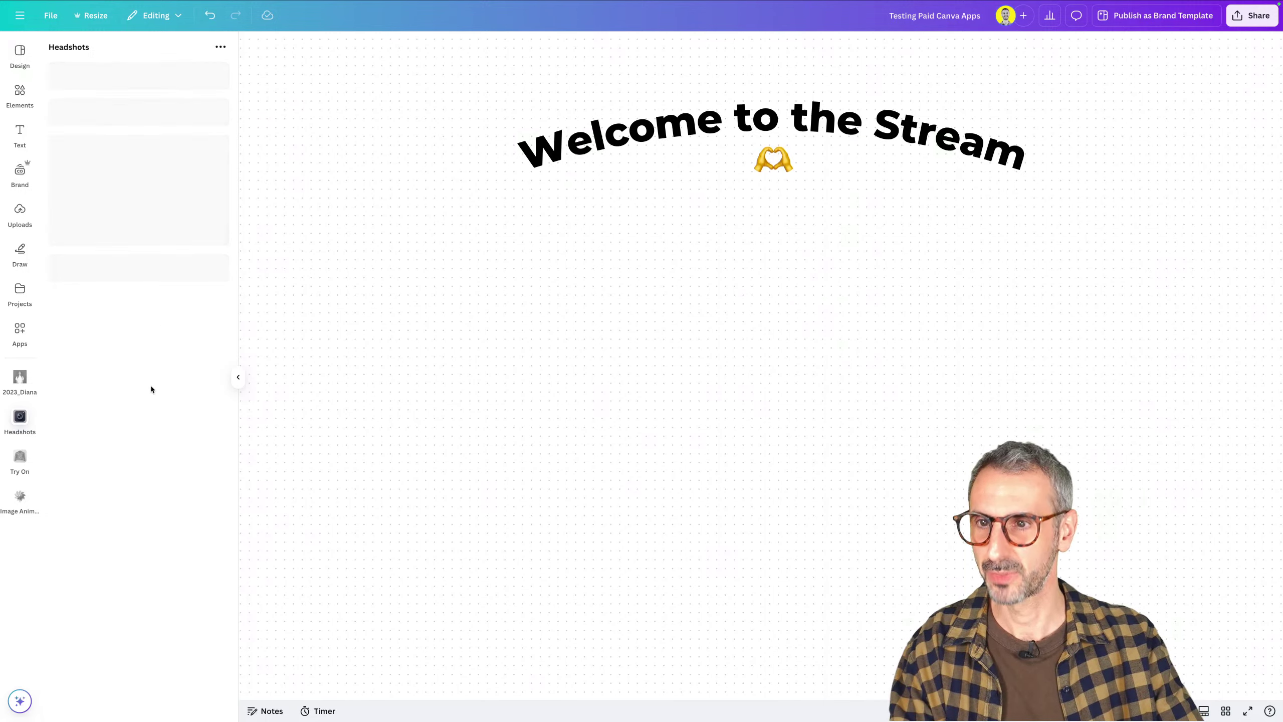
{"action": "left_click", "coordinate": [182, 104]}
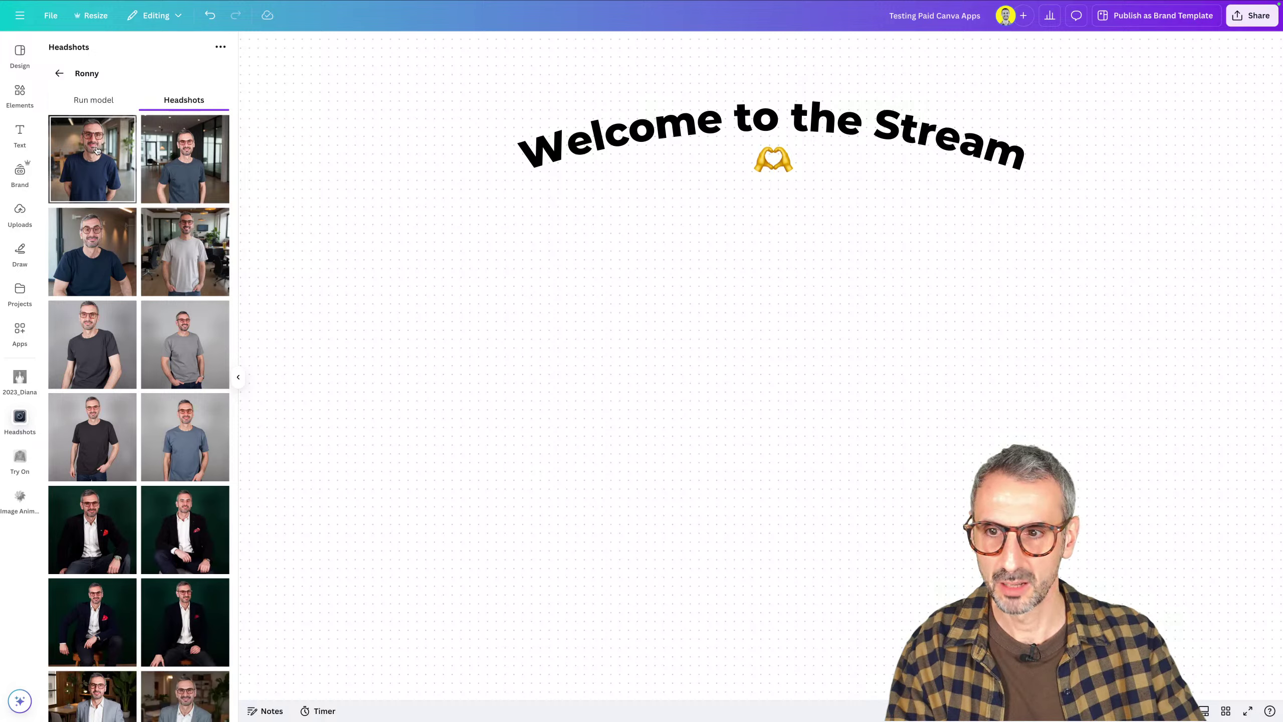
Add the navy T-shirt, grey T-shirt and dark-suit headshots to the whiteboard, lined up in a row below the heading
{"action": "left_click", "coordinate": [117, 175]}
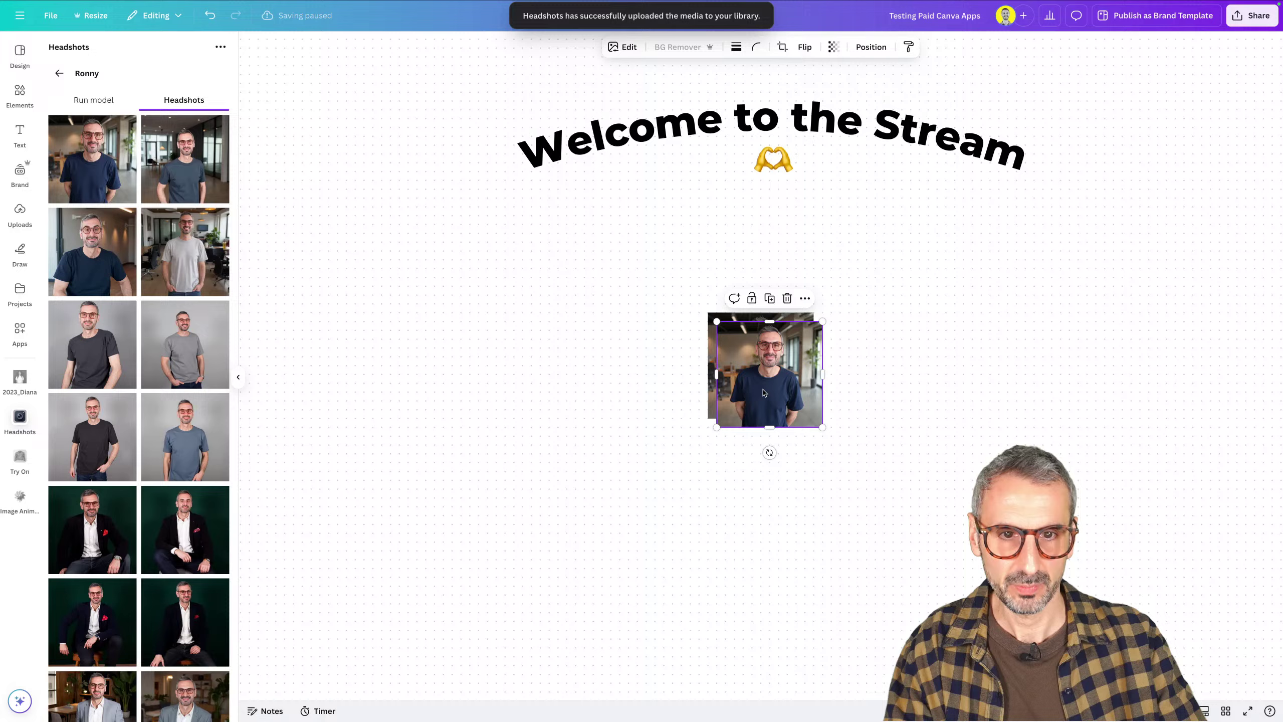
{"action": "left_click_drag", "start_coordinate": [764, 393], "coordinate": [393, 330]}
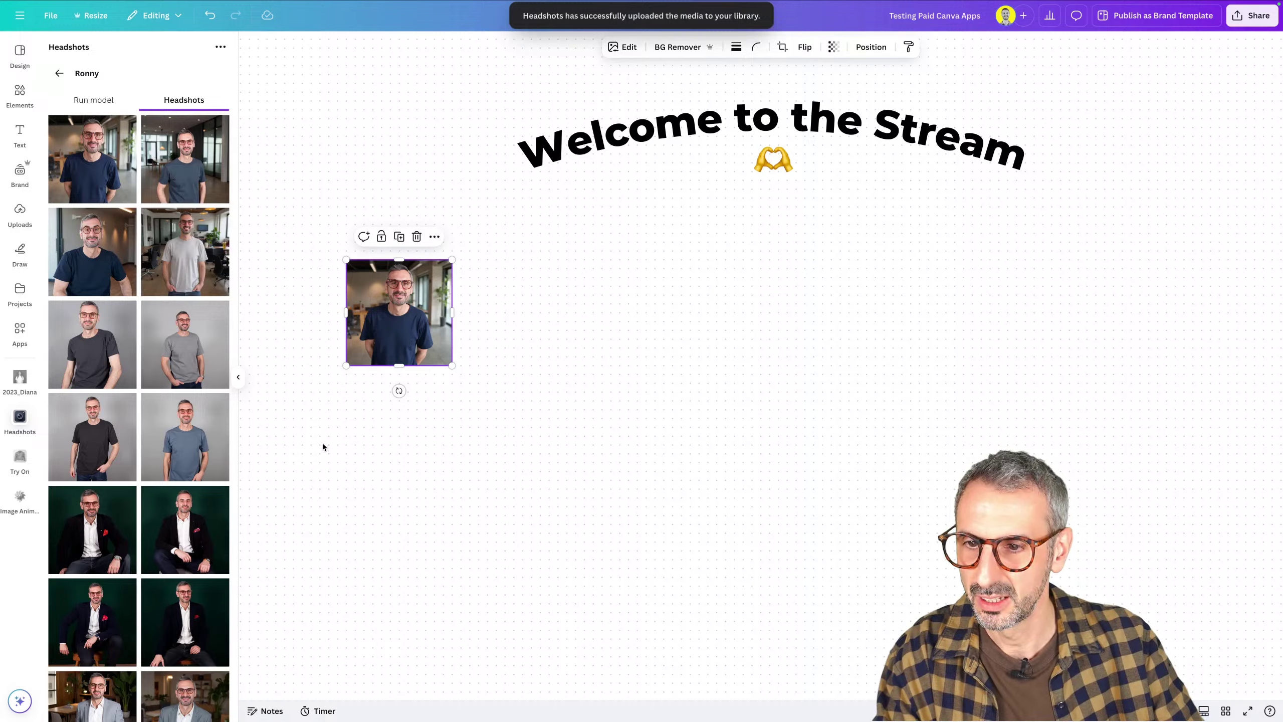
{"action": "left_click", "coordinate": [185, 251]}
{"action": "left_click_drag", "start_coordinate": [739, 385], "coordinate": [494, 337]}
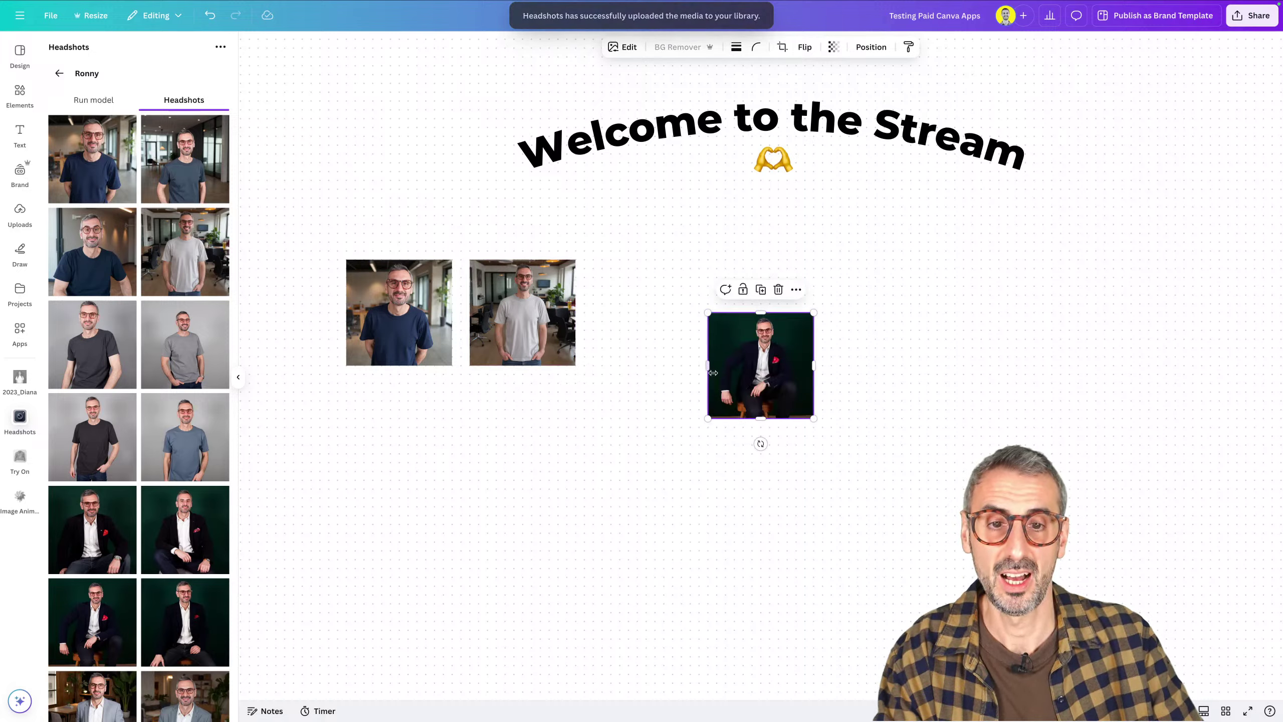
{"action": "left_click_drag", "start_coordinate": [730, 375], "coordinate": [616, 324]}
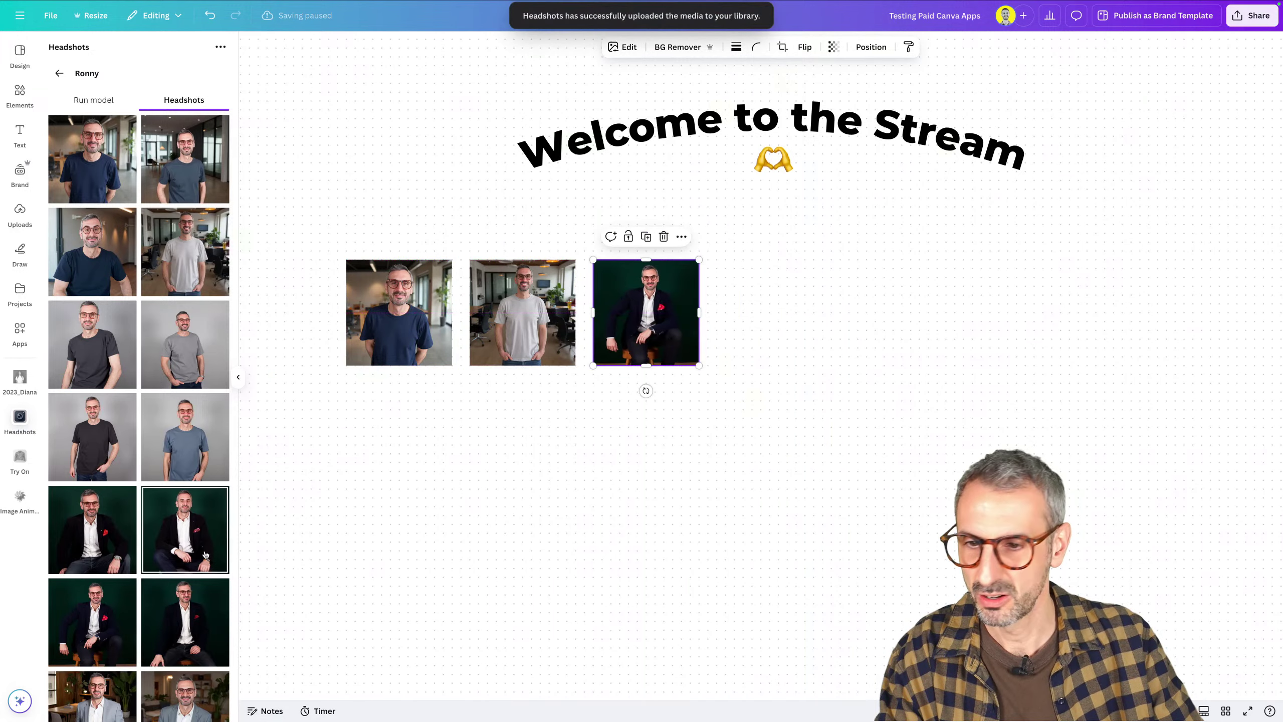
Add the light grey blazer headshot and the black T-shirt with blazer headshot as a second row beneath the first
{"action": "scroll", "coordinate": [135, 580], "scroll_direction": "down", "scroll_amount": 1}
{"action": "scroll", "coordinate": [135, 579], "scroll_direction": "down", "scroll_amount": 2}
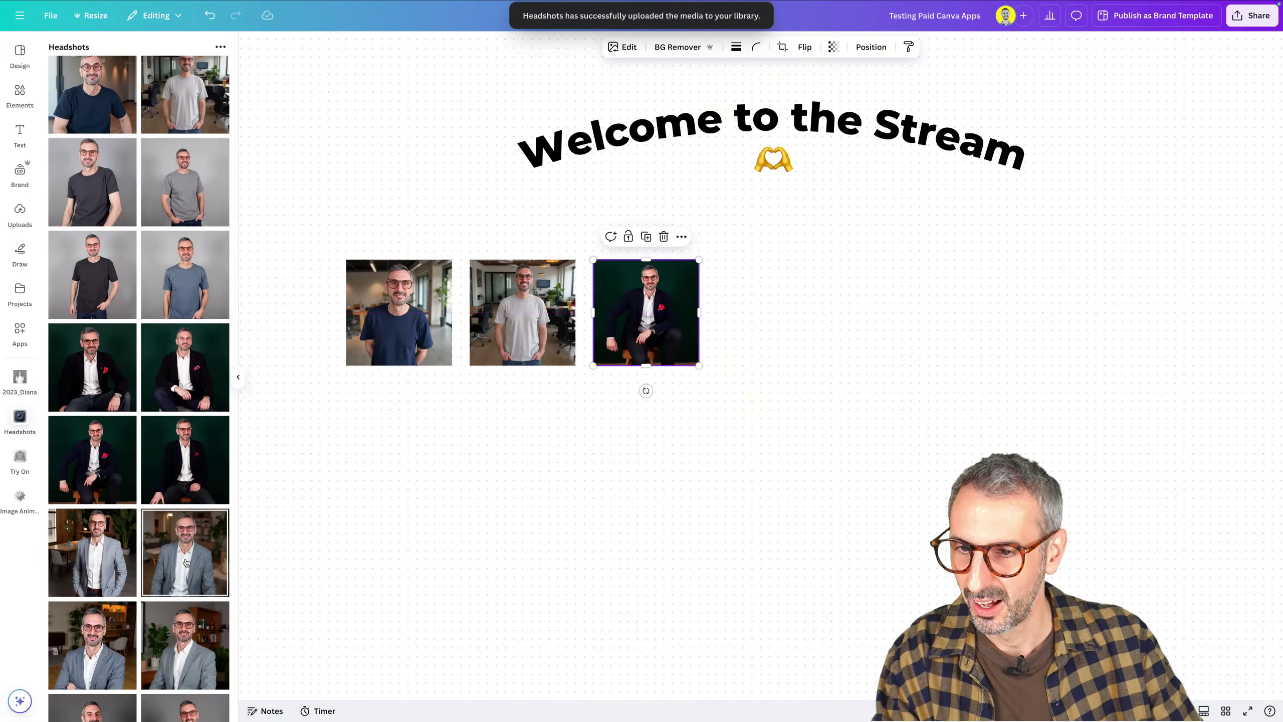
{"action": "left_click_drag", "start_coordinate": [745, 366], "coordinate": [383, 438]}
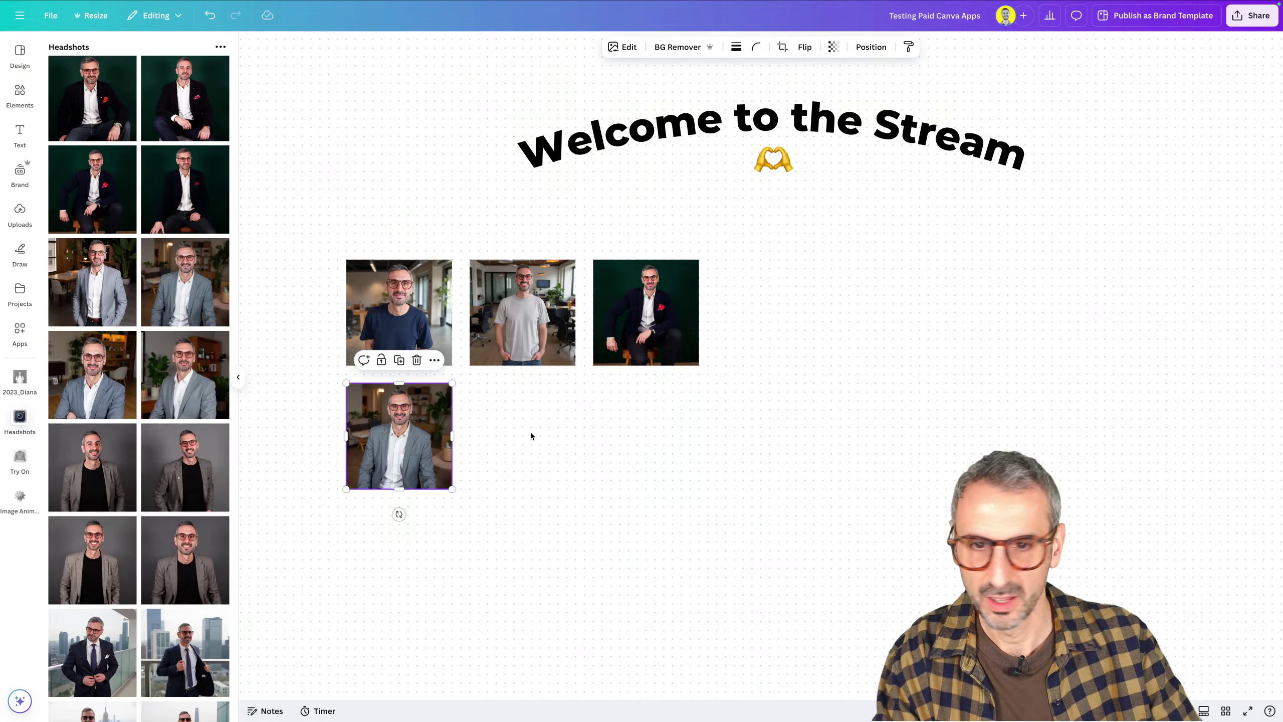
{"action": "left_click_drag", "start_coordinate": [744, 387], "coordinate": [506, 458]}
Add the navy suit and blue tie headshot with the white pocket square as the third image in the second row
{"action": "scroll", "coordinate": [181, 443], "scroll_direction": "down", "scroll_amount": 5}
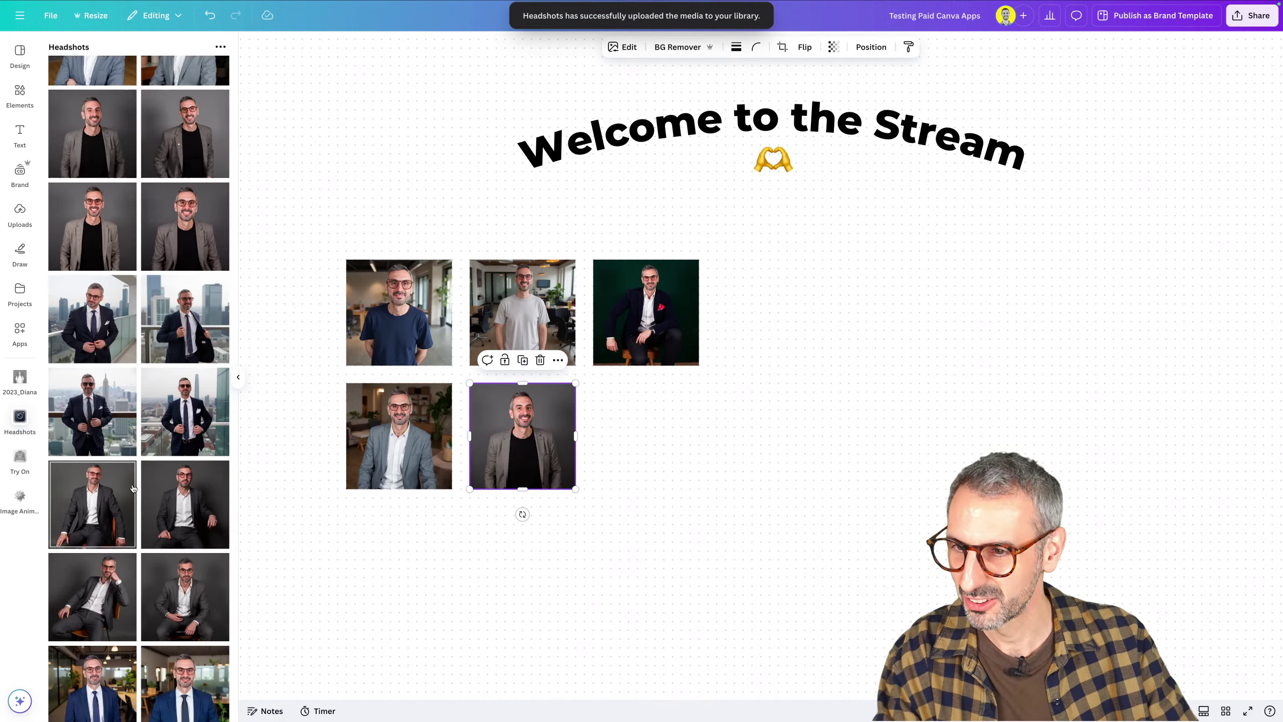
{"action": "scroll", "coordinate": [116, 460], "scroll_direction": "down", "scroll_amount": 3}
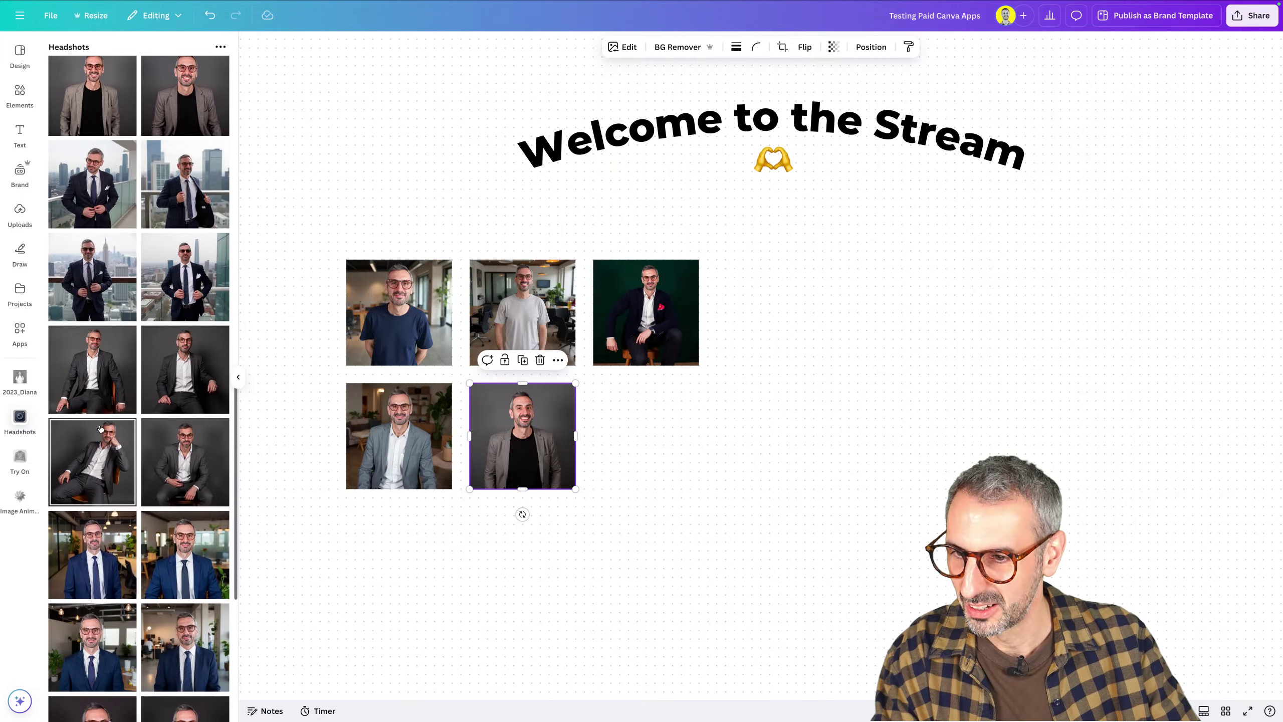
{"action": "scroll", "coordinate": [103, 429], "scroll_direction": "down", "scroll_amount": 3}
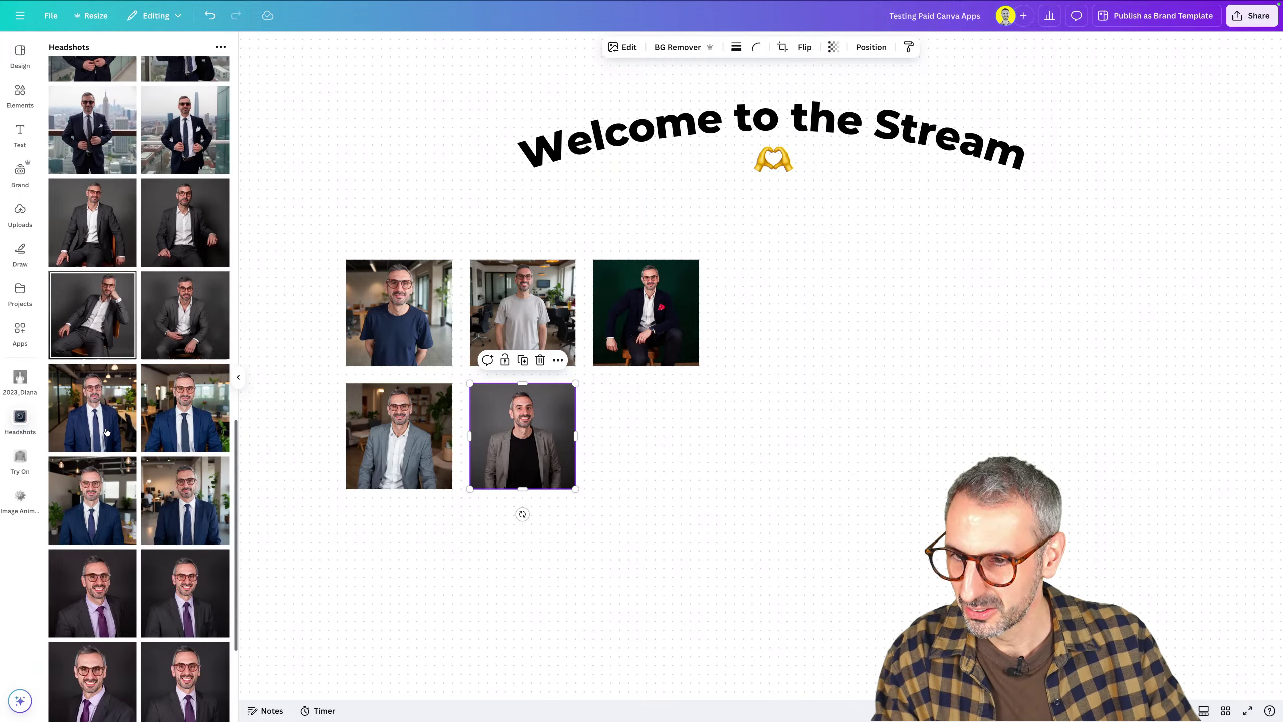
{"action": "scroll", "coordinate": [108, 432], "scroll_direction": "down", "scroll_amount": 4}
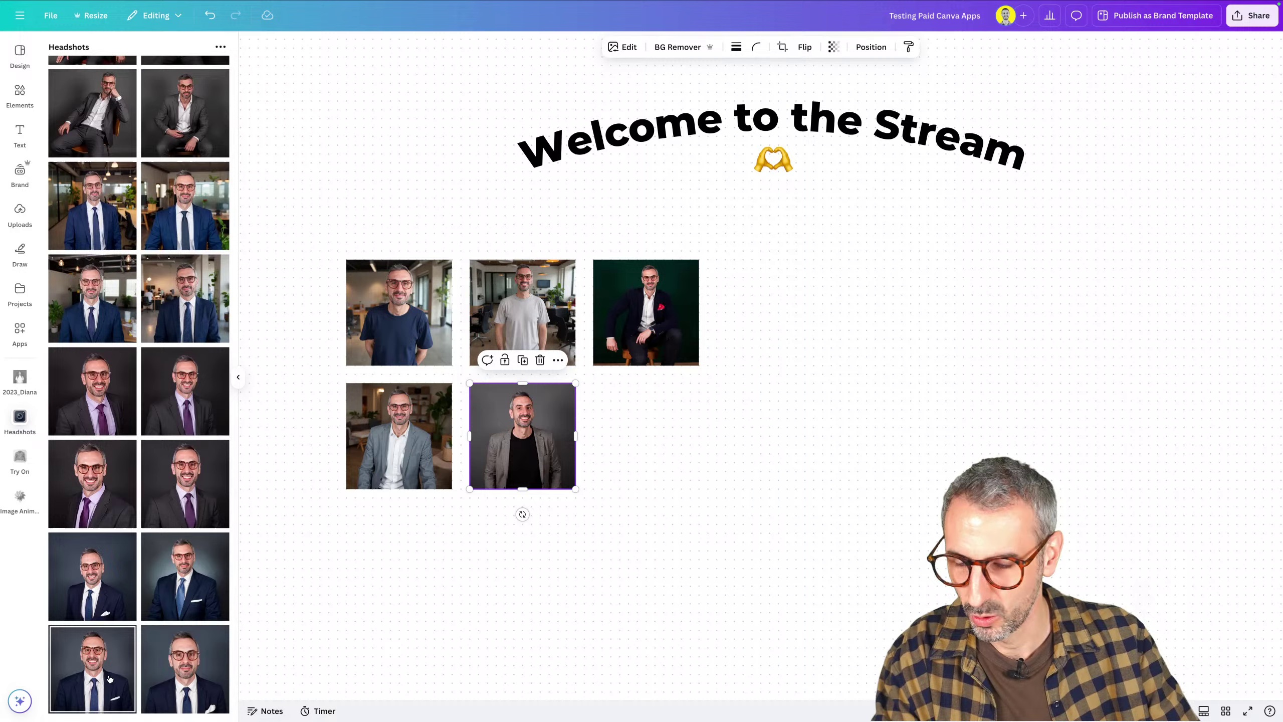
{"action": "left_click_drag", "start_coordinate": [733, 382], "coordinate": [619, 454]}
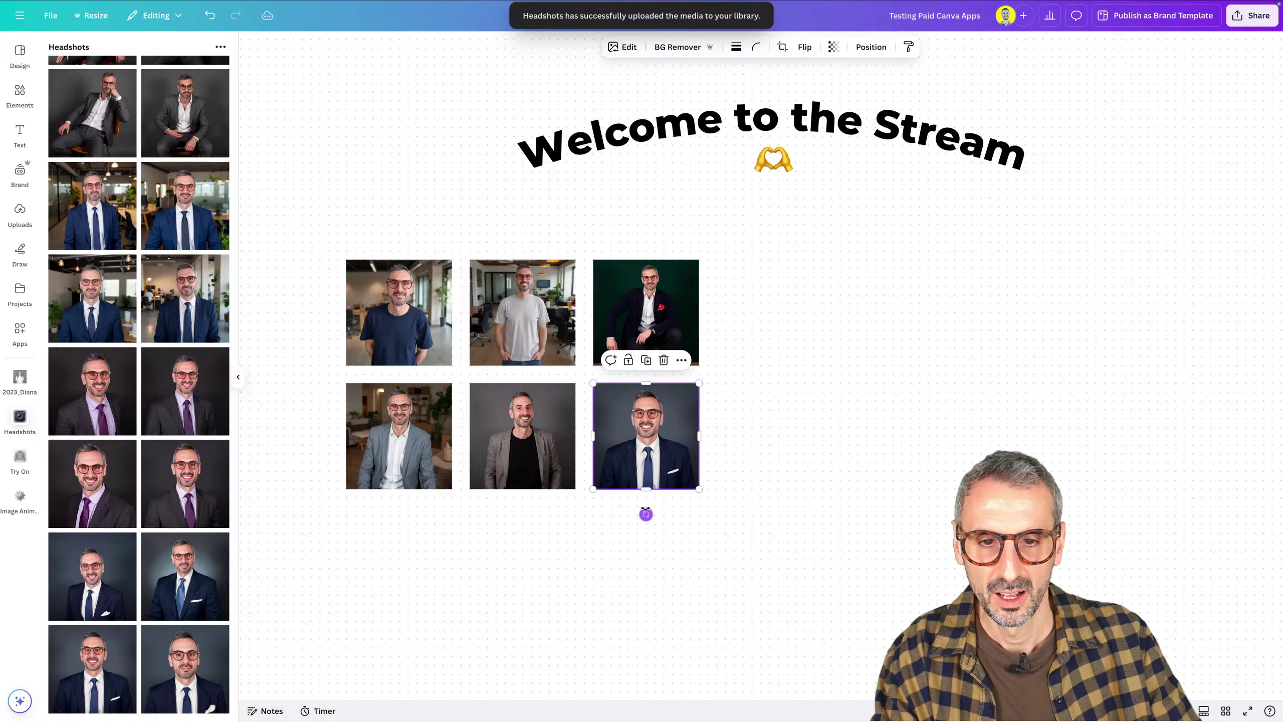
Examine both rows of headshots up close on a wider canvas with the headshot library hidden
{"action": "left_click_drag", "start_coordinate": [666, 559], "coordinate": [830, 545]}
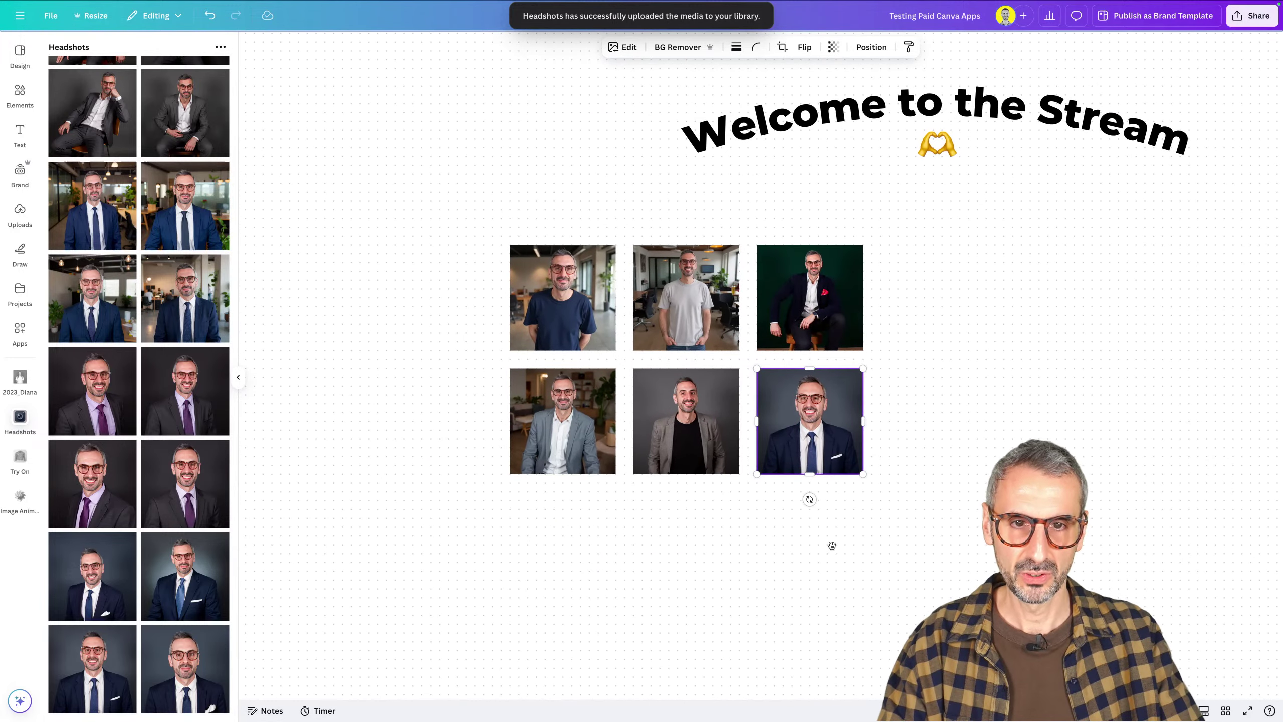
{"action": "scroll", "coordinate": [760, 368], "scroll_direction": "up", "scroll_amount": 5}
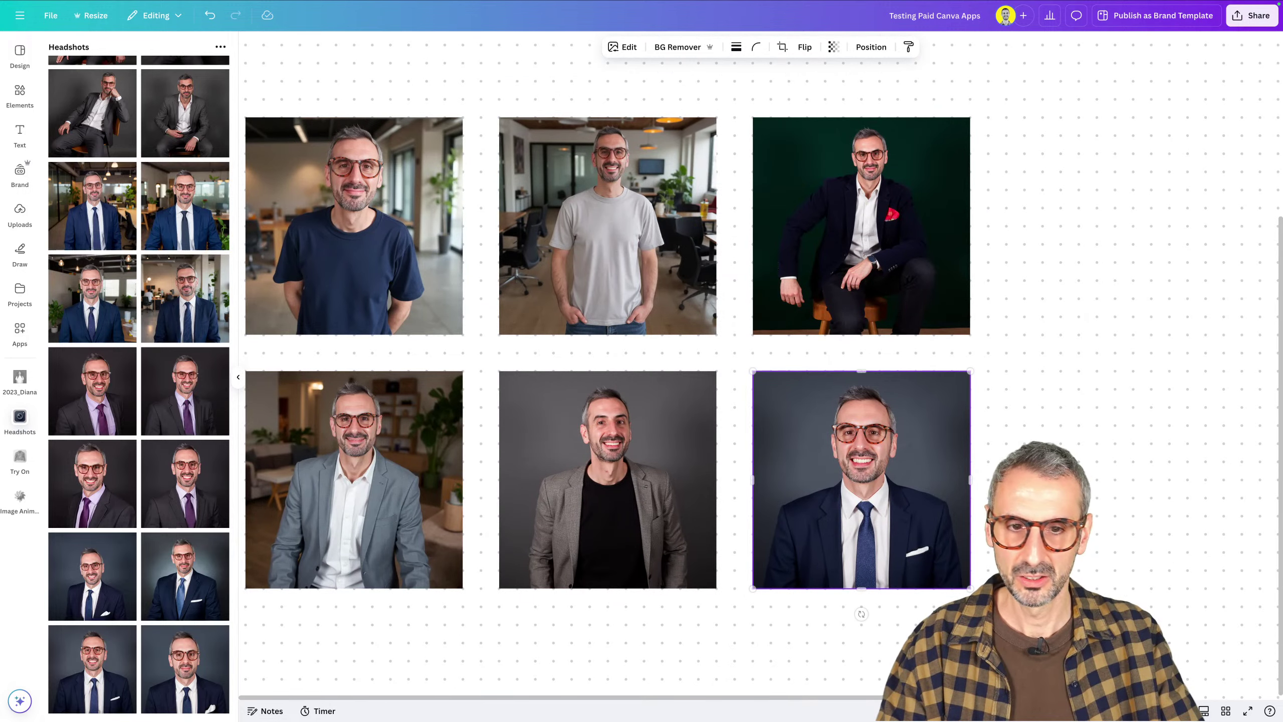
{"action": "scroll", "coordinate": [687, 349], "scroll_direction": "left", "scroll_amount": 2}
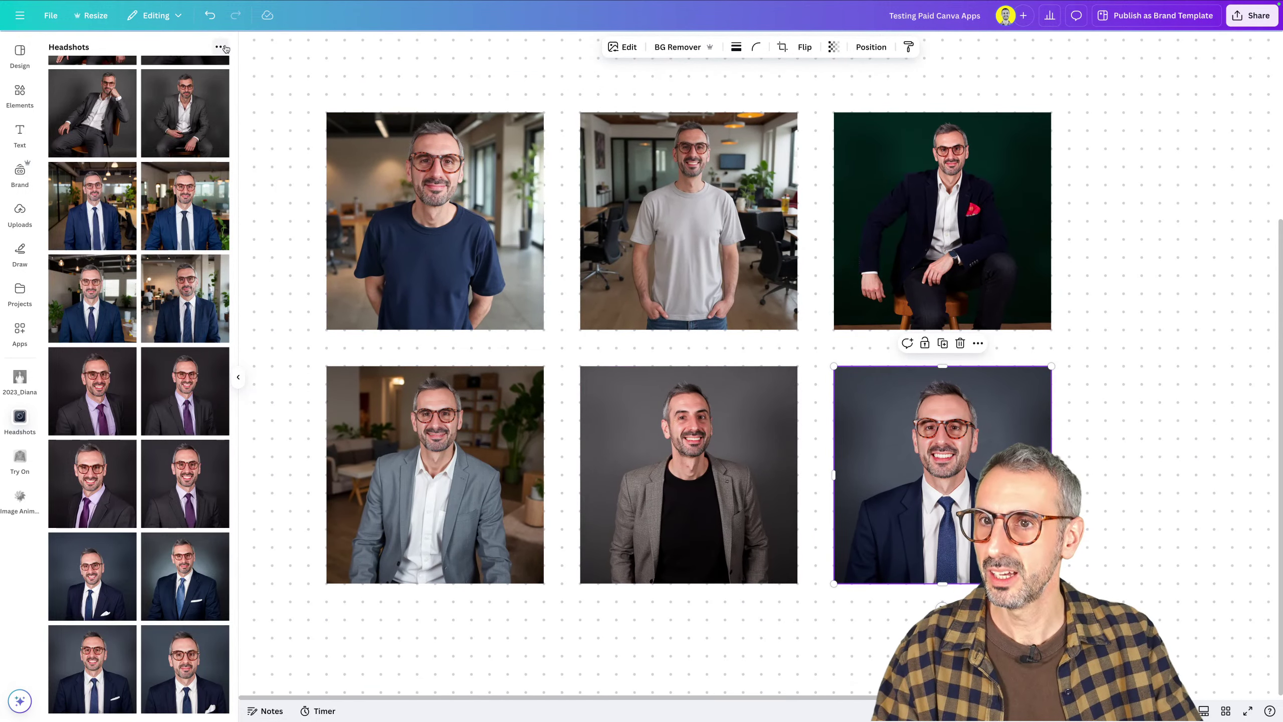
{"action": "left_click", "coordinate": [238, 377]}
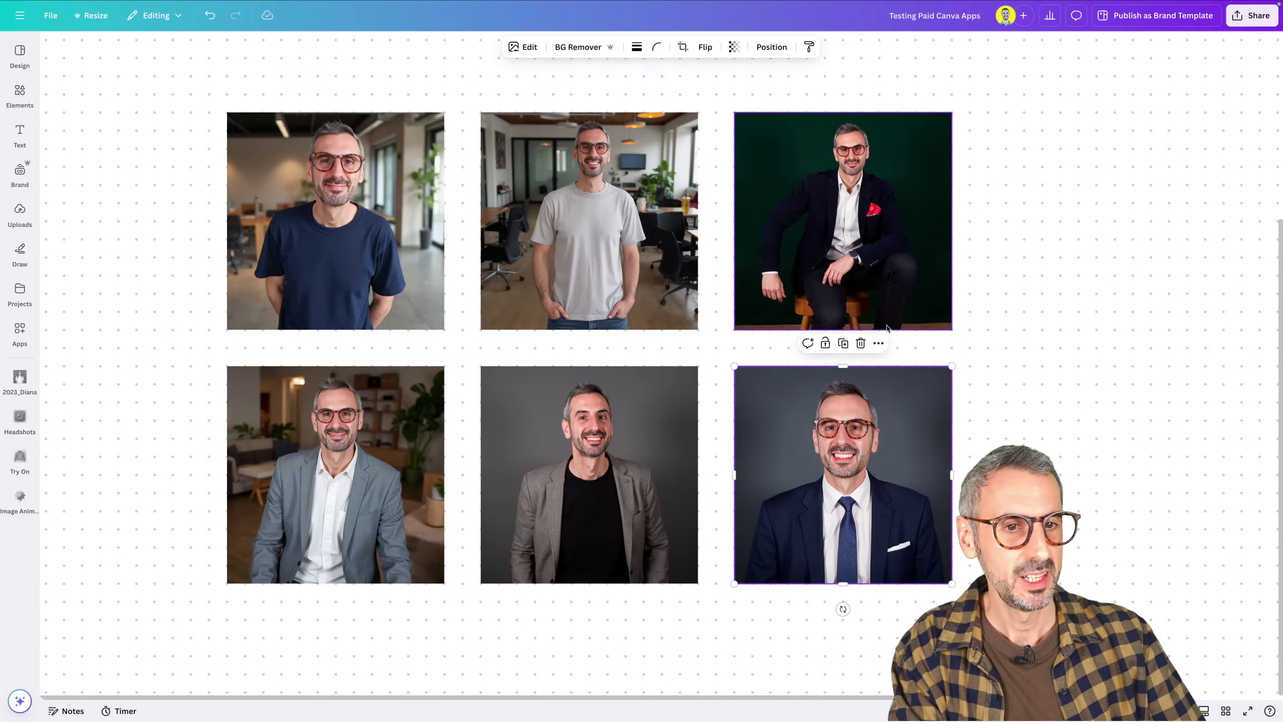
{"action": "scroll", "coordinate": [979, 396], "scroll_direction": "down", "scroll_amount": 1}
{"action": "scroll", "coordinate": [976, 405], "scroll_direction": "up", "scroll_amount": 2}
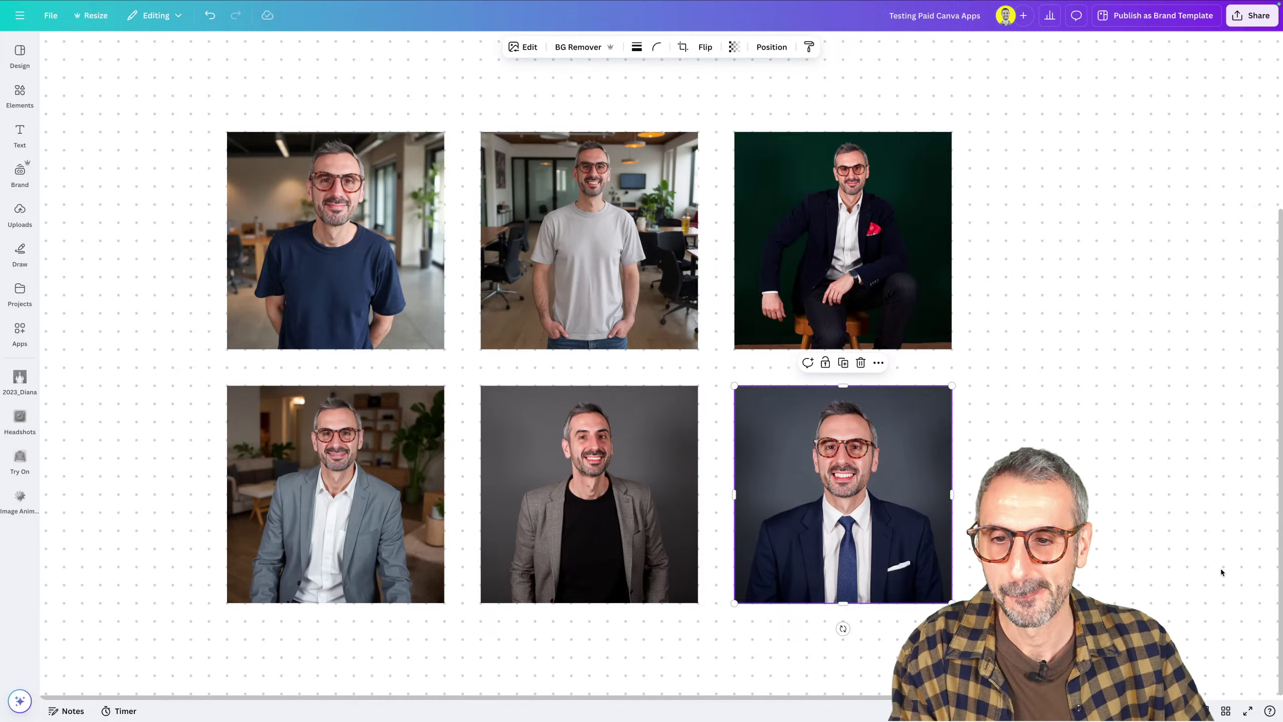
{"action": "scroll", "coordinate": [584, 466], "scroll_direction": "up", "scroll_amount": 1}
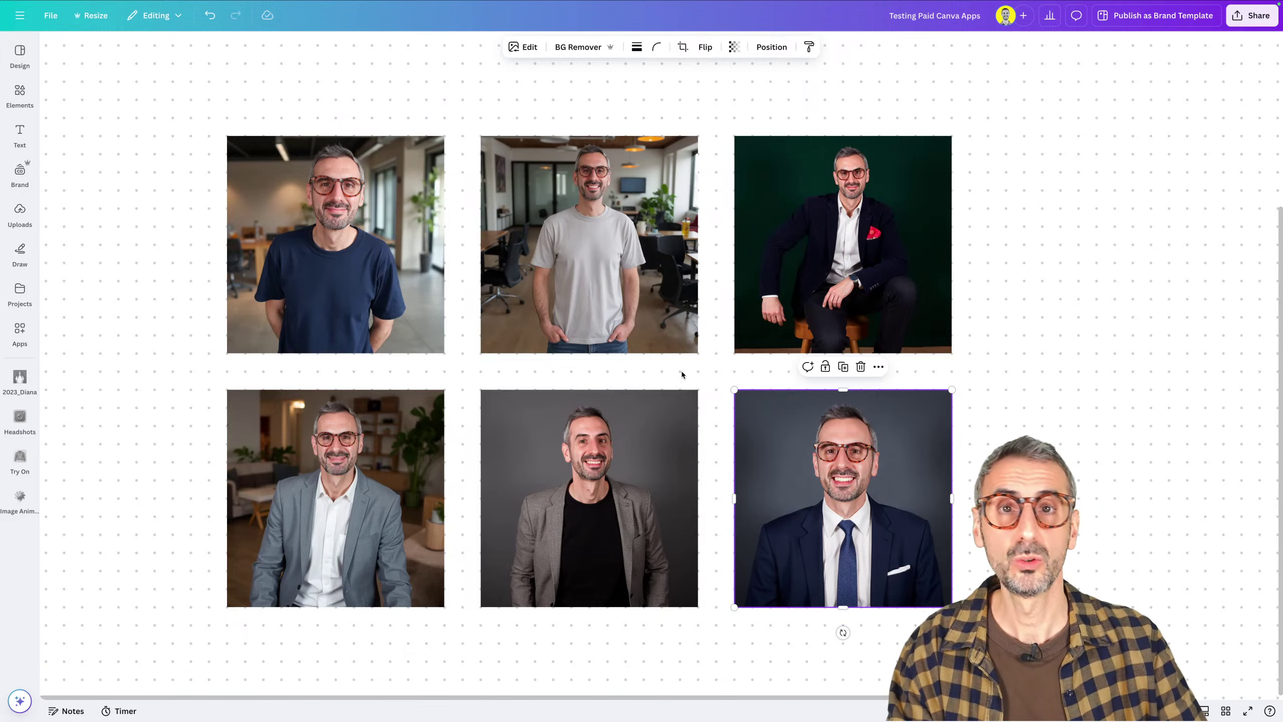
Open the AI Genereated photo folder within the shared TEAM RONDI project, under Branding and Photos
{"action": "left_click", "coordinate": [33, 299]}
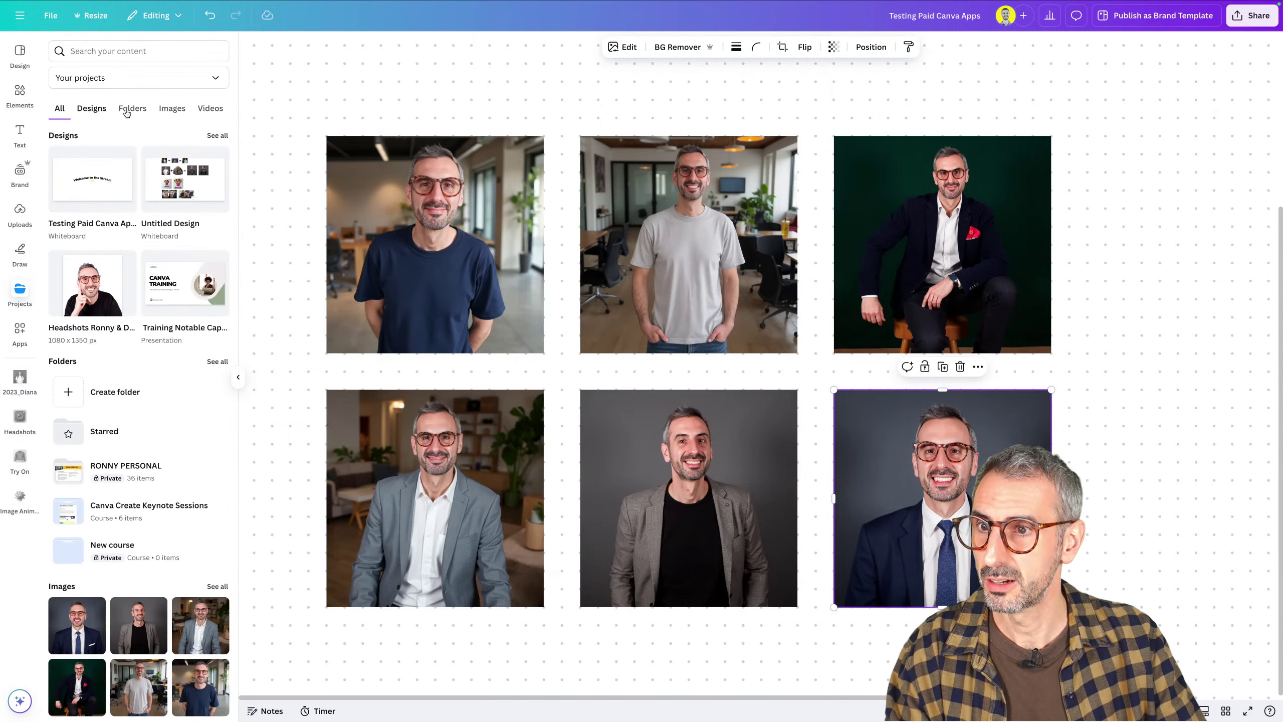
{"action": "left_click", "coordinate": [137, 82]}
{"action": "left_click", "coordinate": [112, 153]}
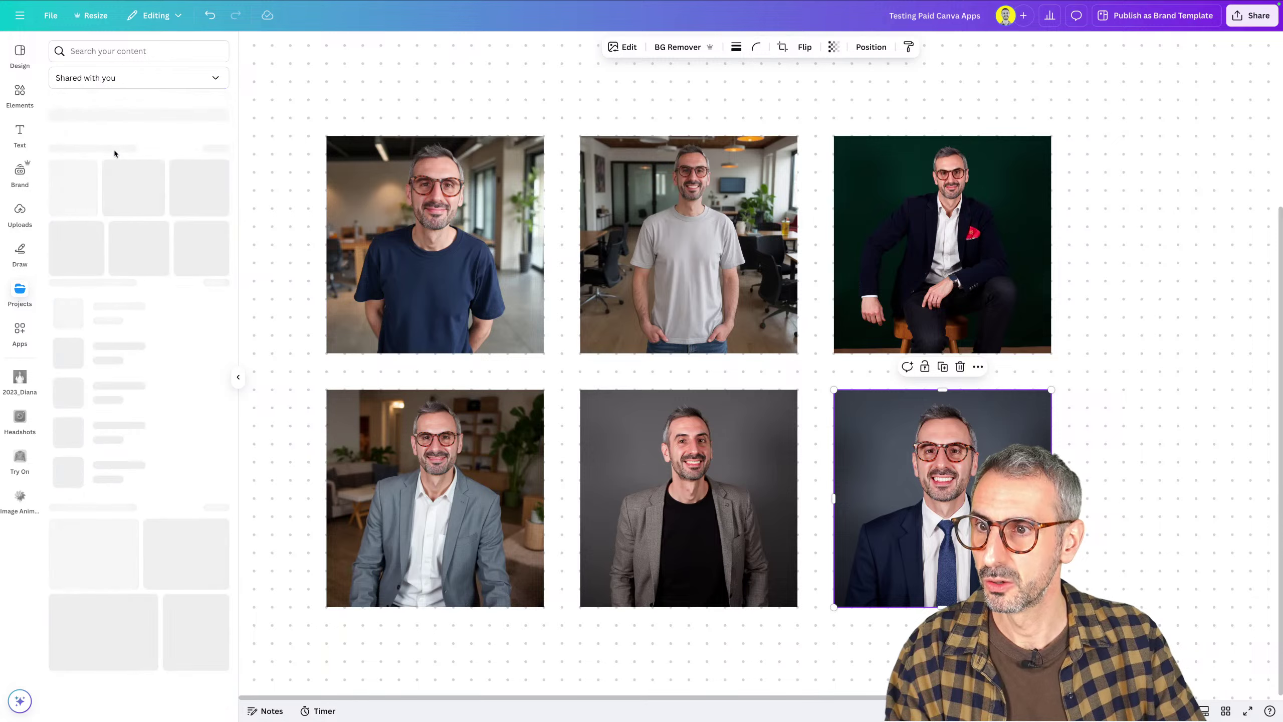
{"action": "left_click", "coordinate": [122, 109]}
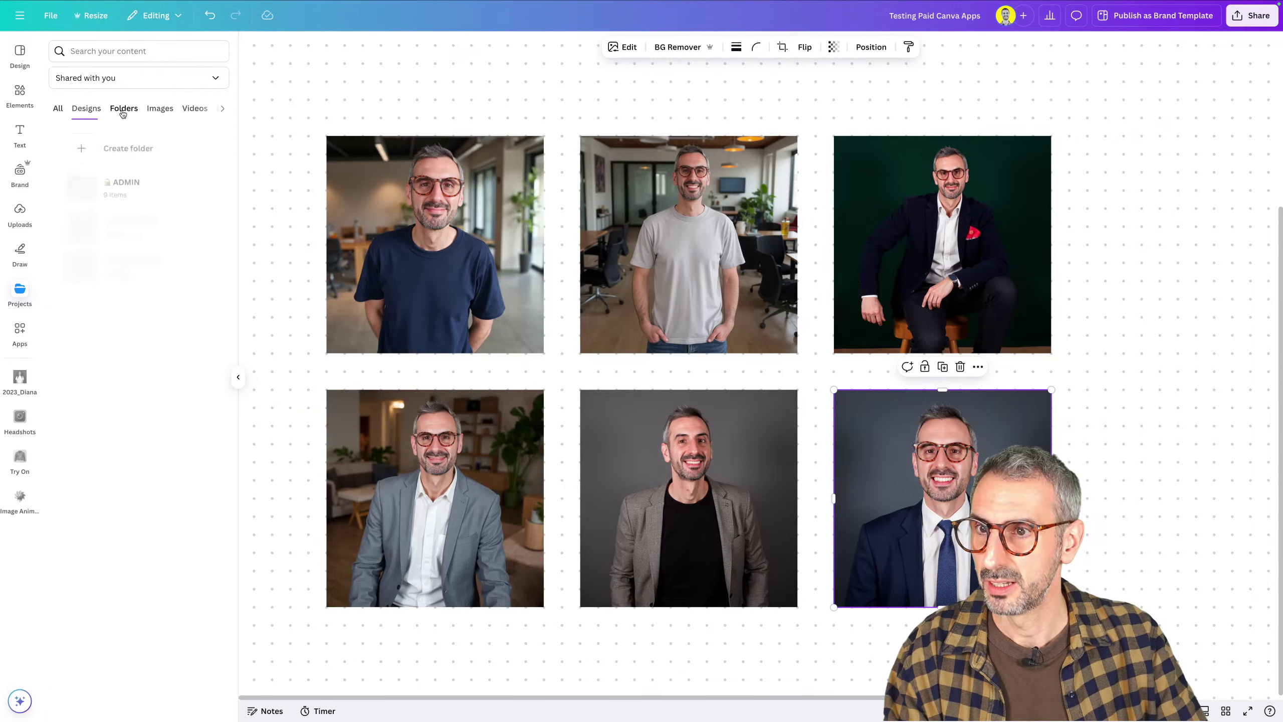
{"action": "left_click", "coordinate": [110, 269]}
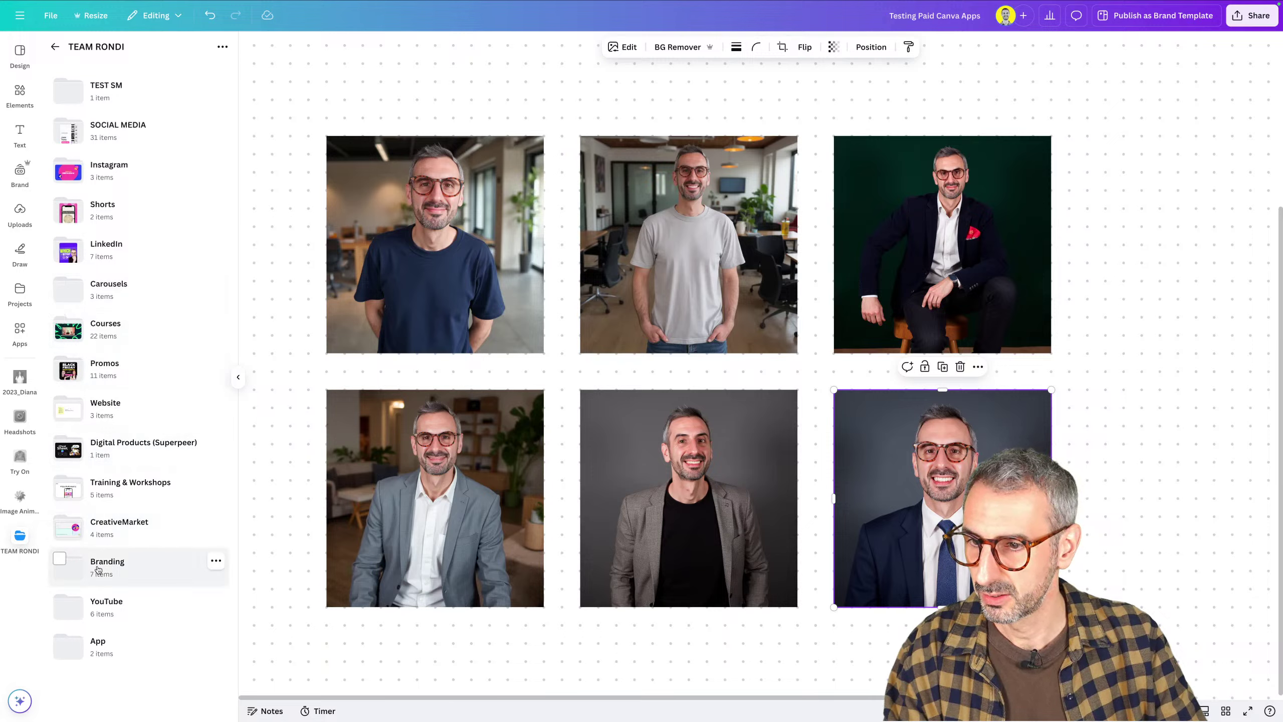
{"action": "left_click", "coordinate": [121, 568]}
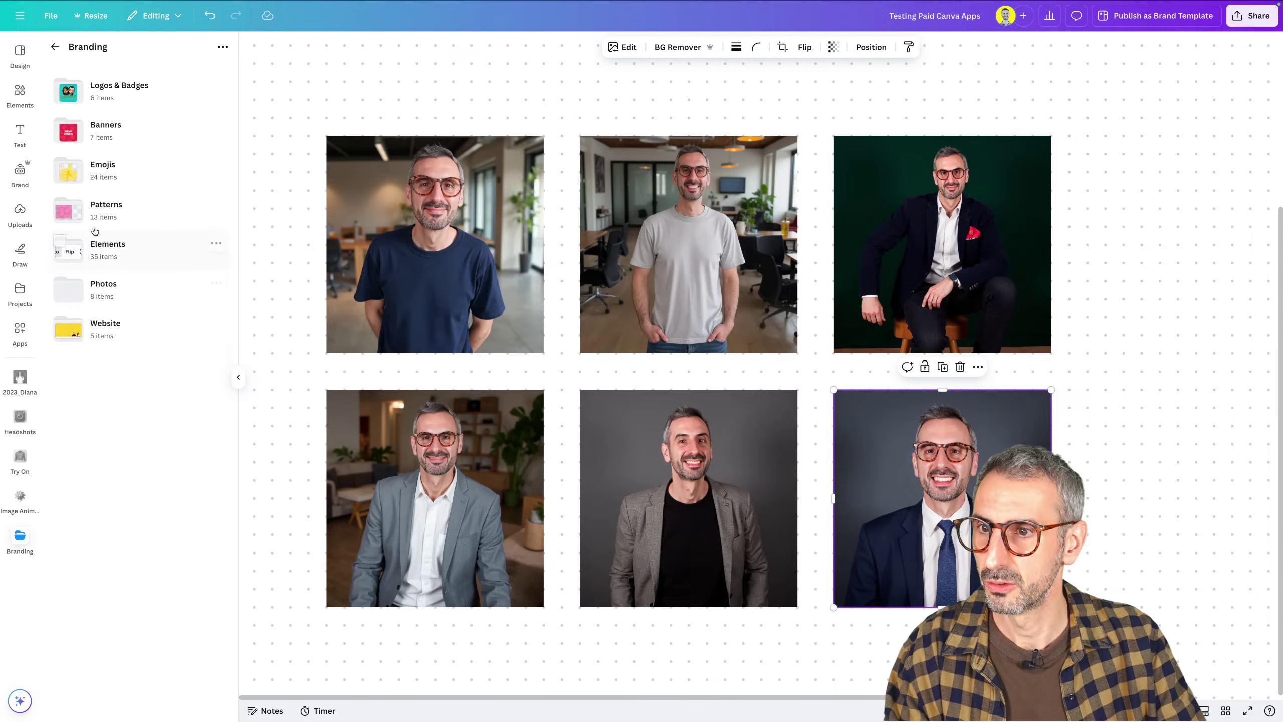
{"action": "left_click", "coordinate": [99, 298]}
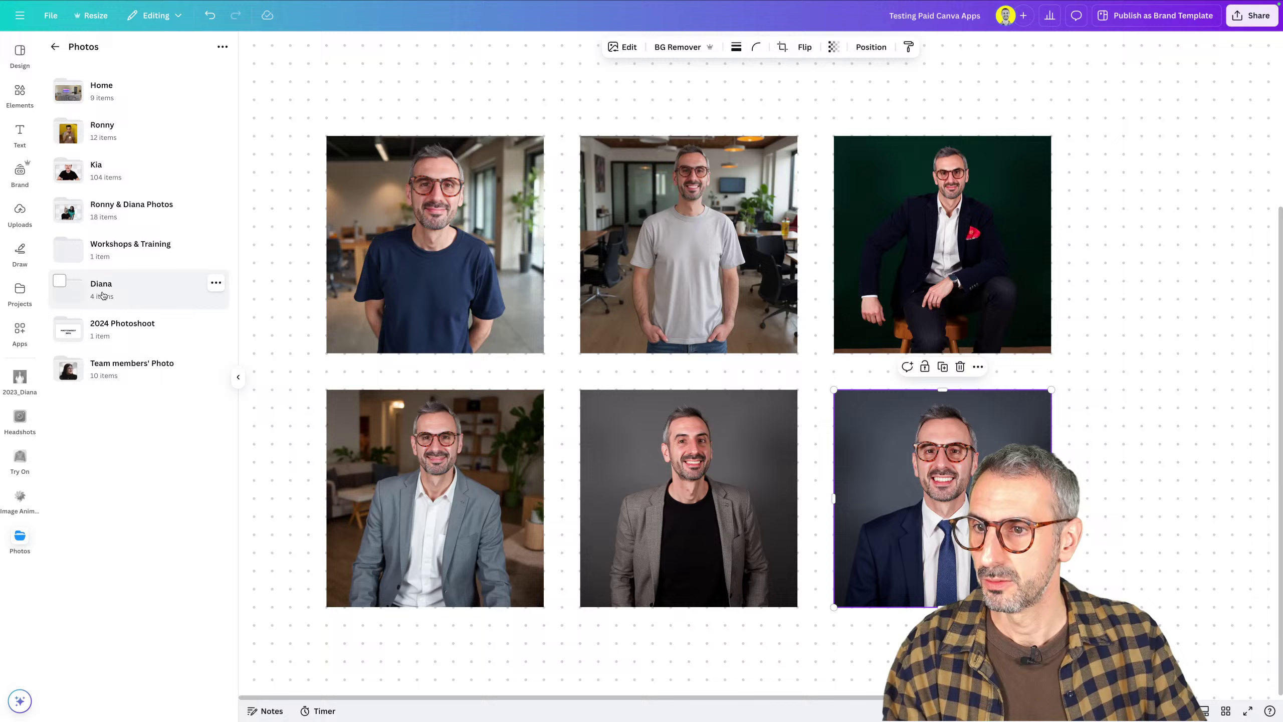
{"action": "left_click", "coordinate": [103, 165]}
{"action": "left_click", "coordinate": [104, 131]}
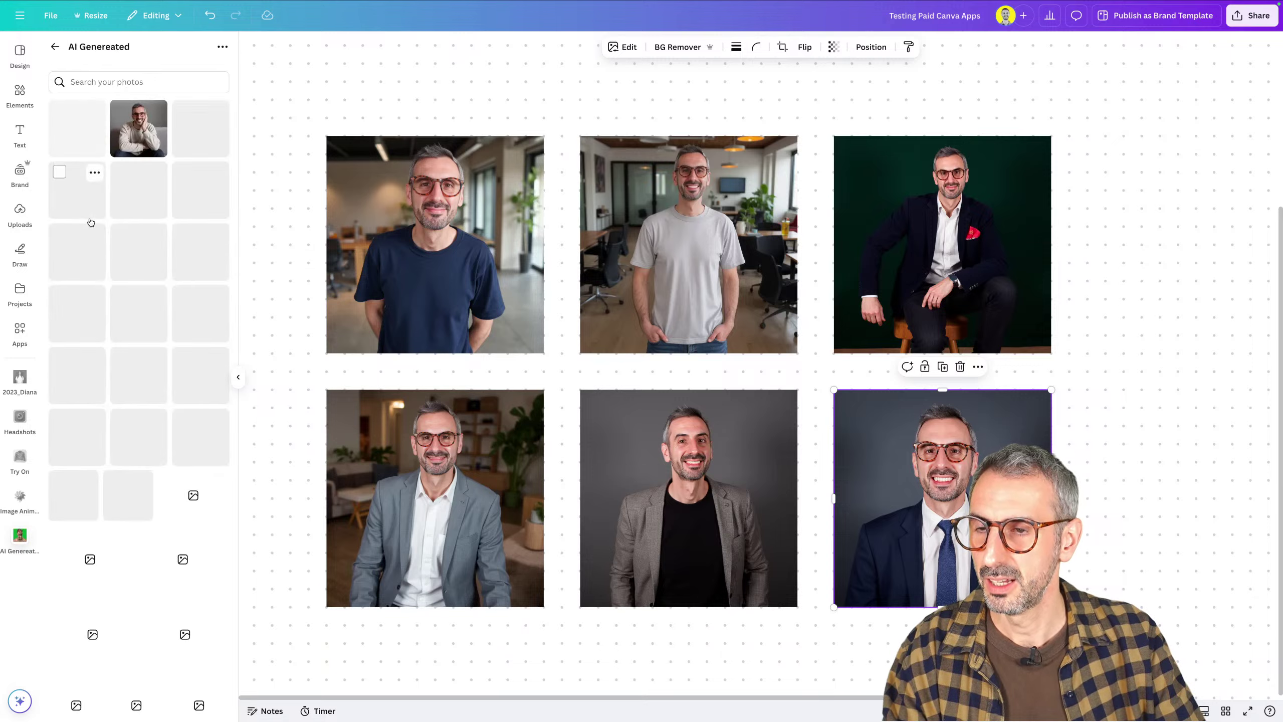
Look through the AI-generated portraits stored in the folder, then return to the full whiteboard view
{"action": "scroll", "coordinate": [190, 334], "scroll_direction": "down", "scroll_amount": 5}
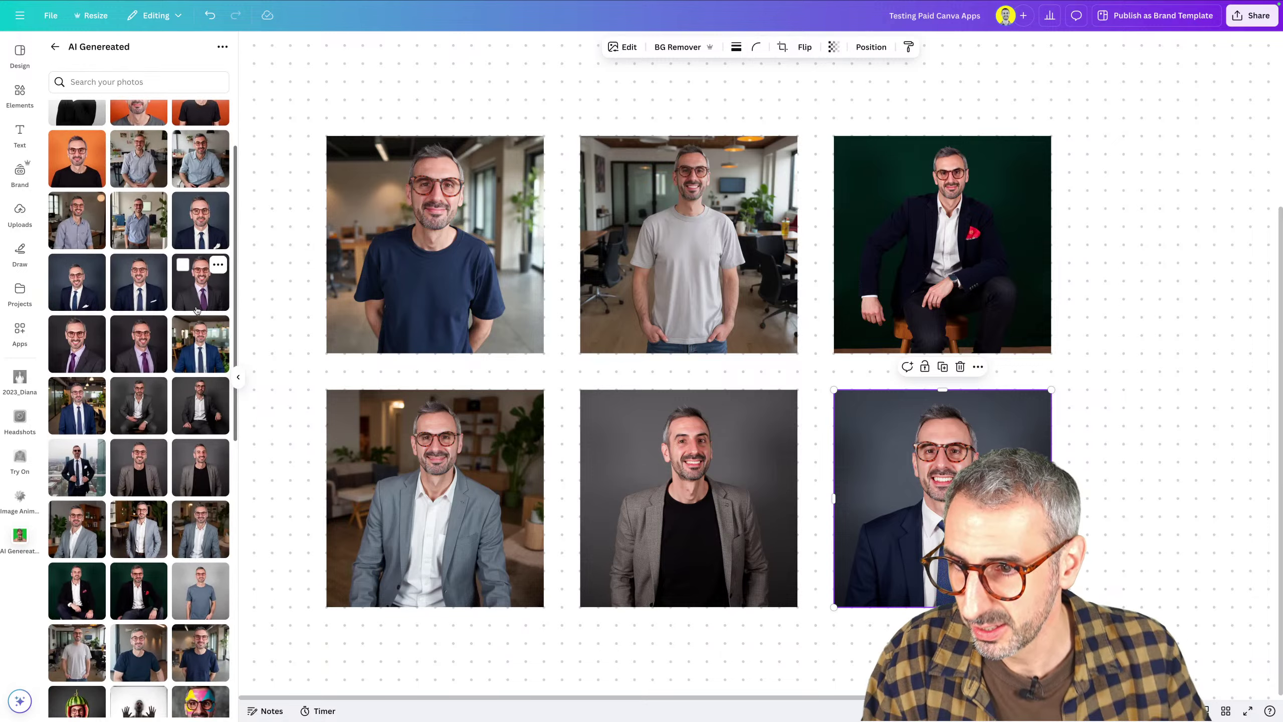
{"action": "scroll", "coordinate": [190, 333], "scroll_direction": "down", "scroll_amount": 6}
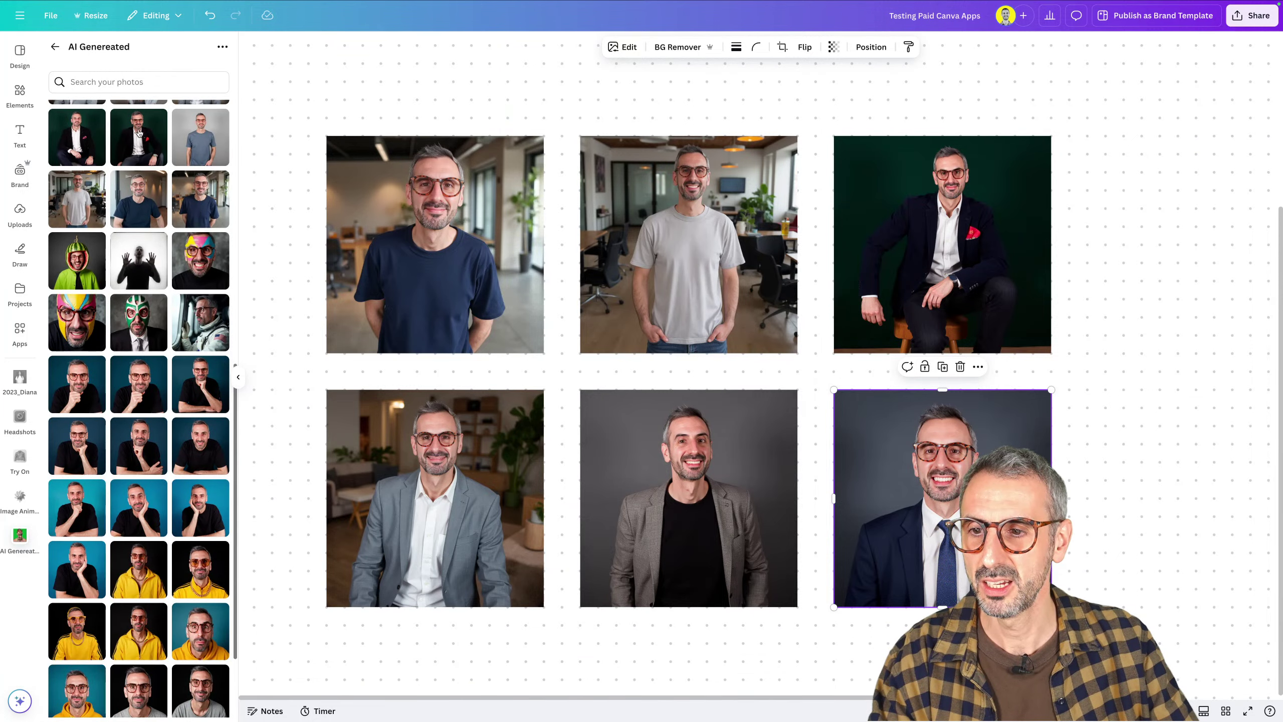
{"action": "scroll", "coordinate": [139, 132], "scroll_direction": "up", "scroll_amount": 2}
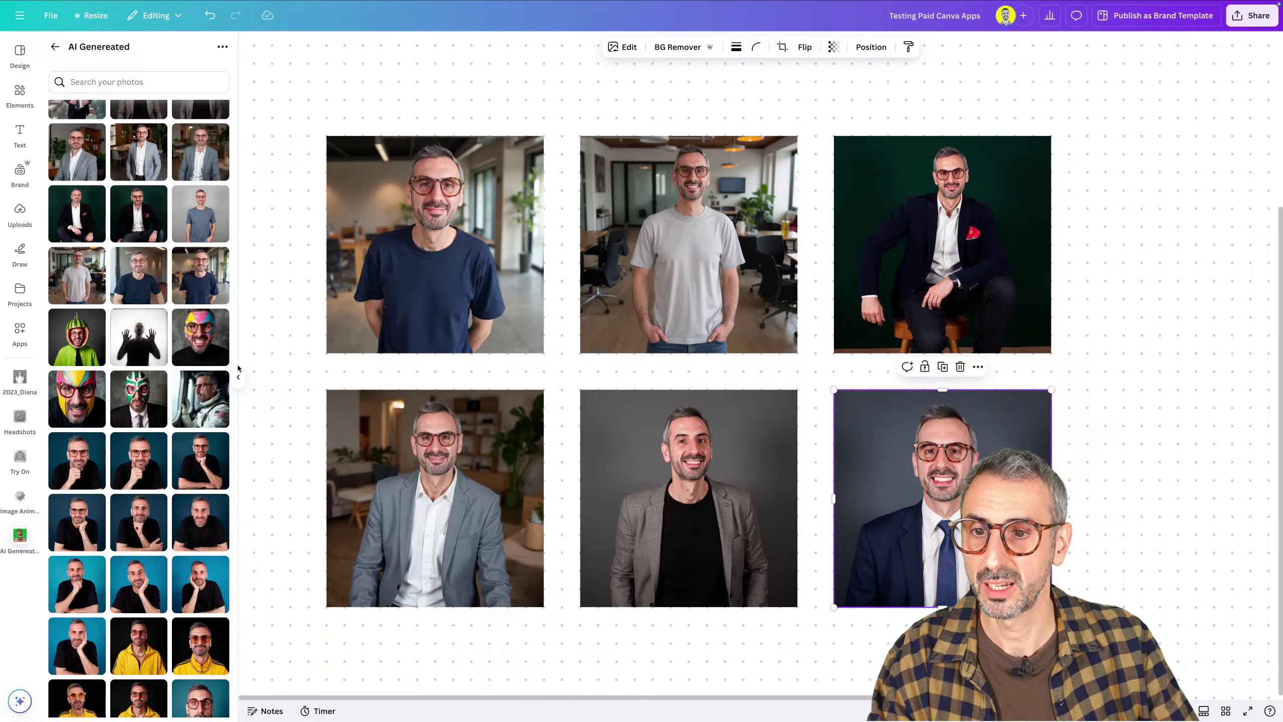
{"action": "left_click", "coordinate": [239, 377]}
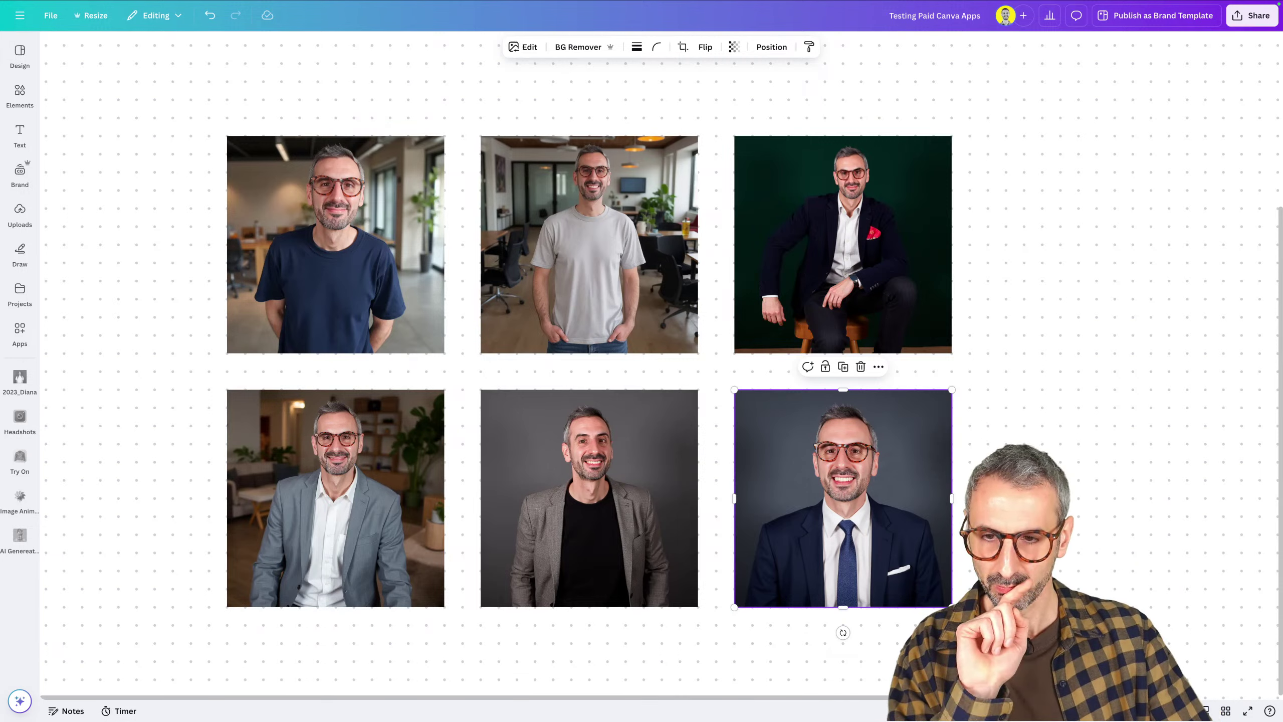
Generate new headshots with the trained model from a suggested prompt for a business casual outfit in a modern coworking space
{"action": "left_click", "coordinate": [20, 418]}
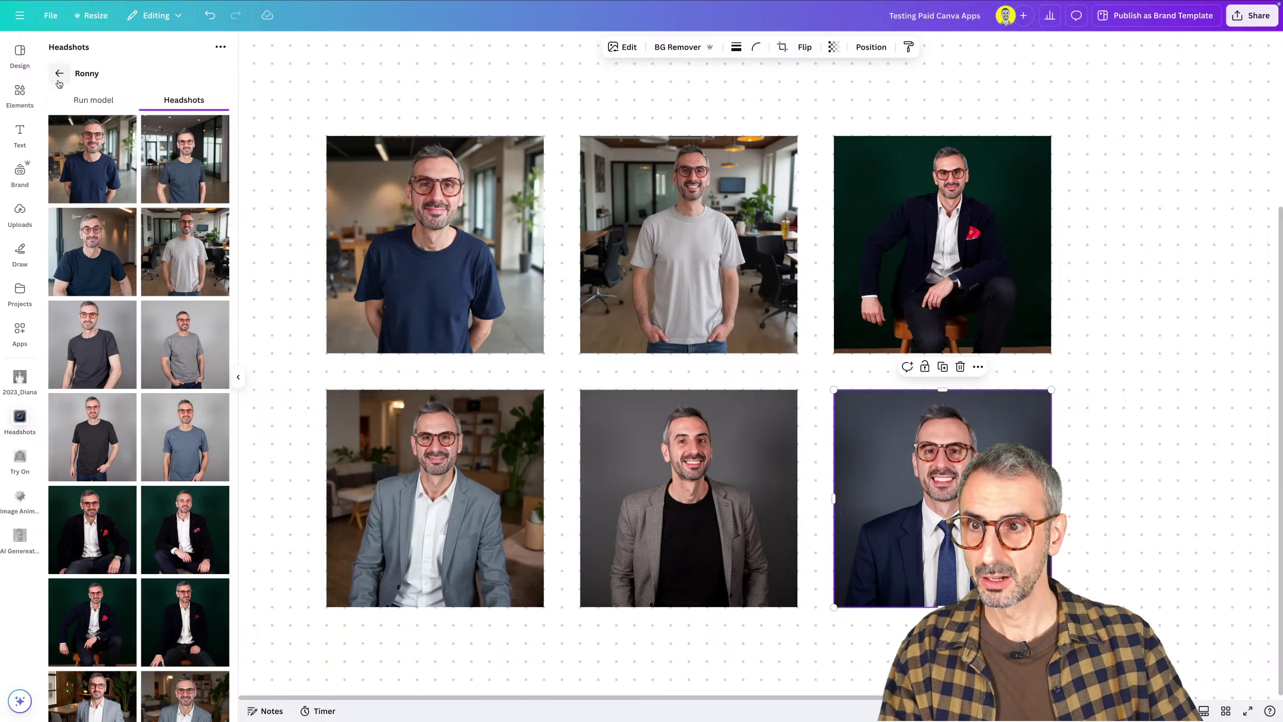
{"action": "left_click", "coordinate": [95, 99]}
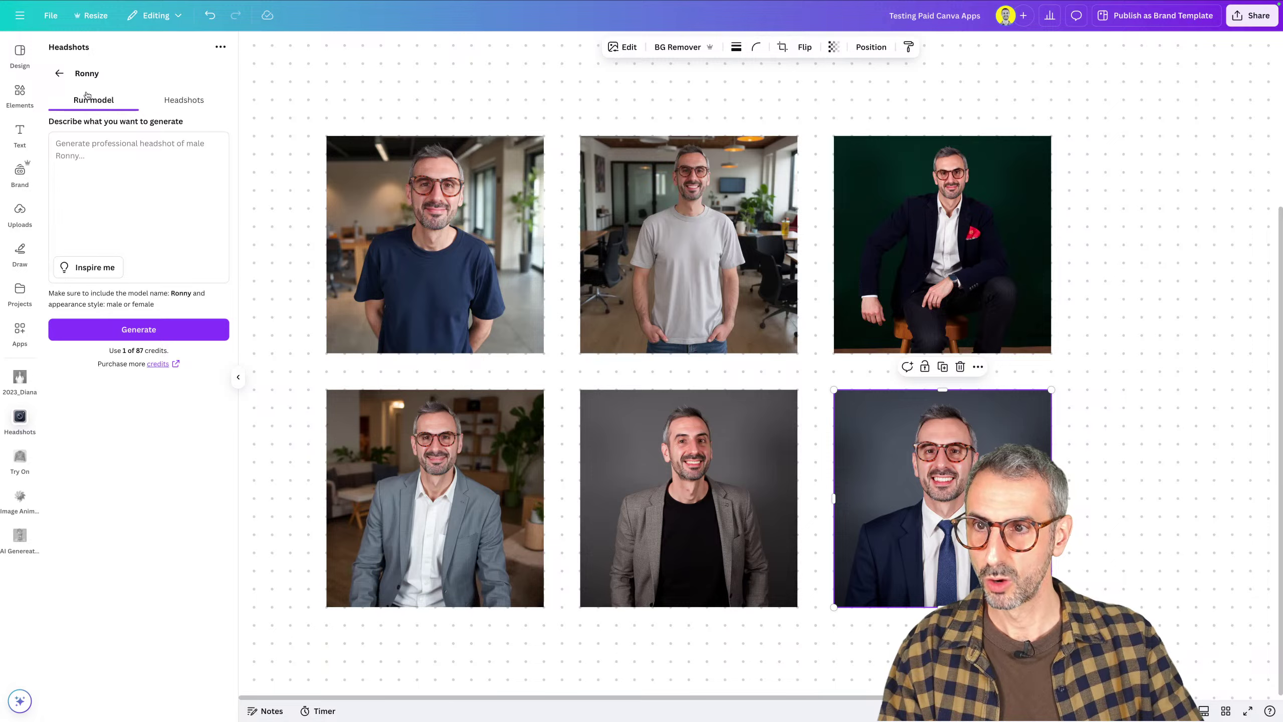
{"action": "left_click", "coordinate": [95, 160]}
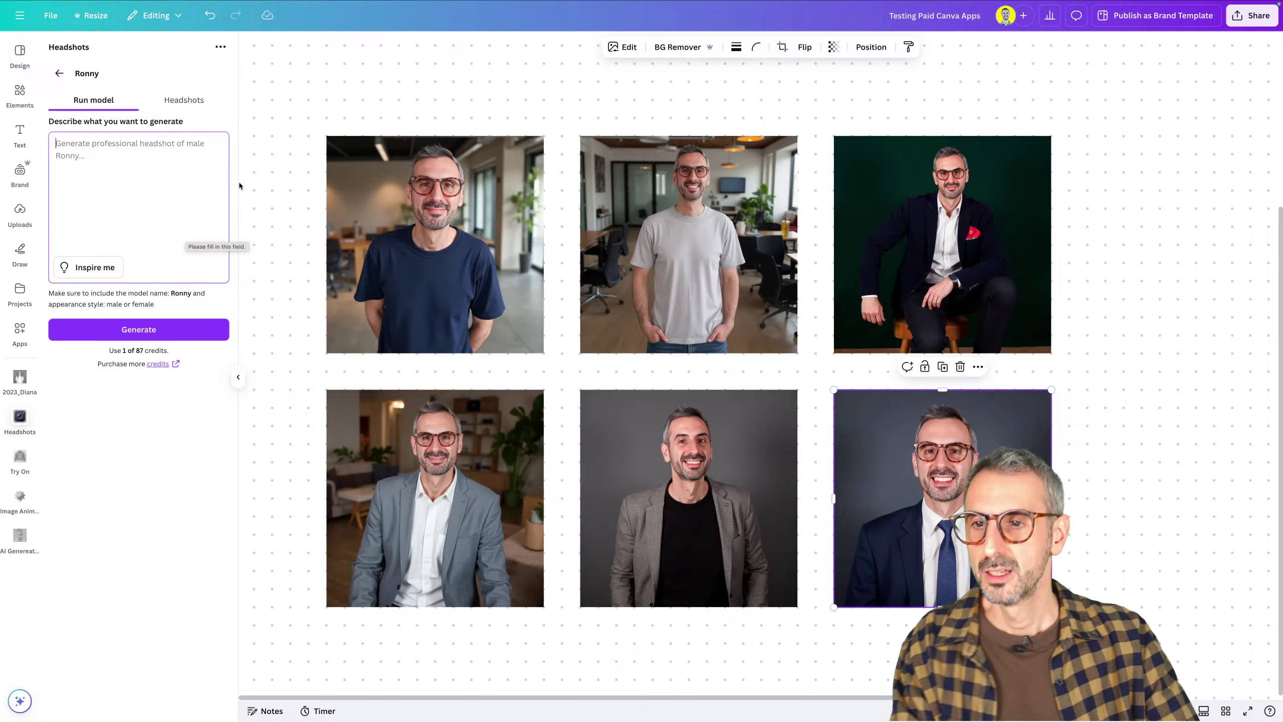
{"action": "left_click", "coordinate": [95, 273]}
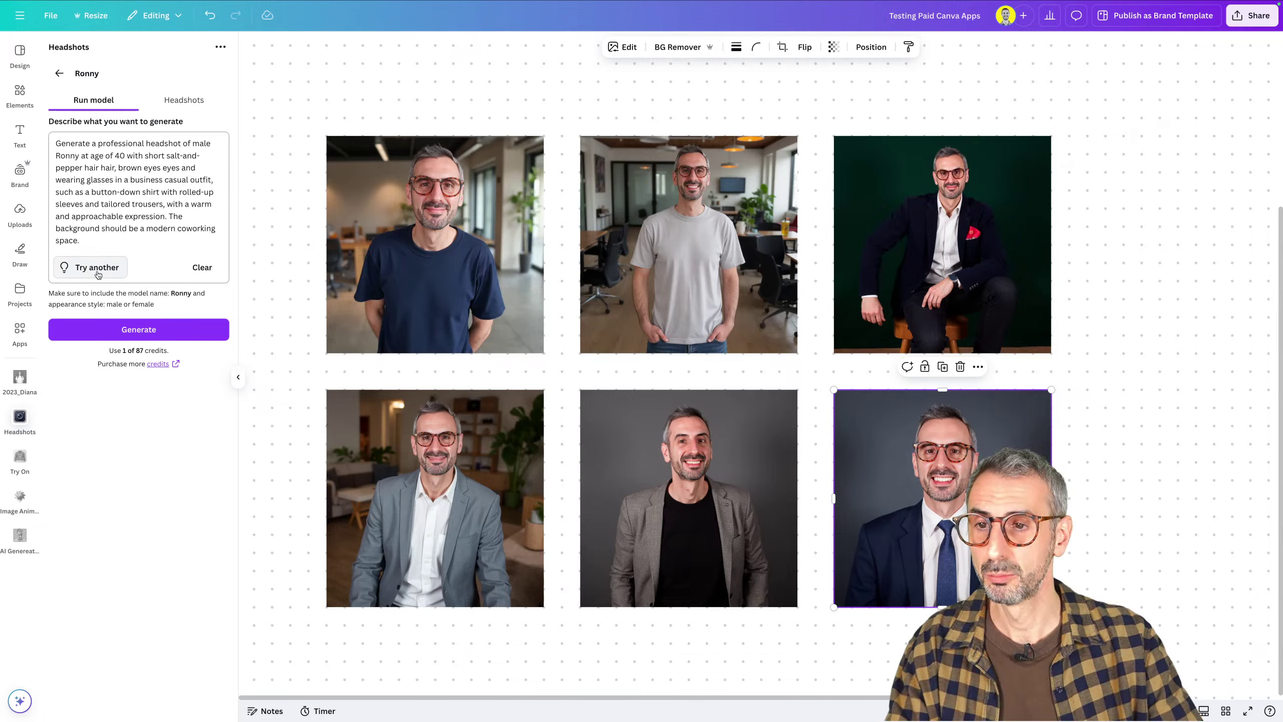
{"action": "left_click", "coordinate": [160, 334]}
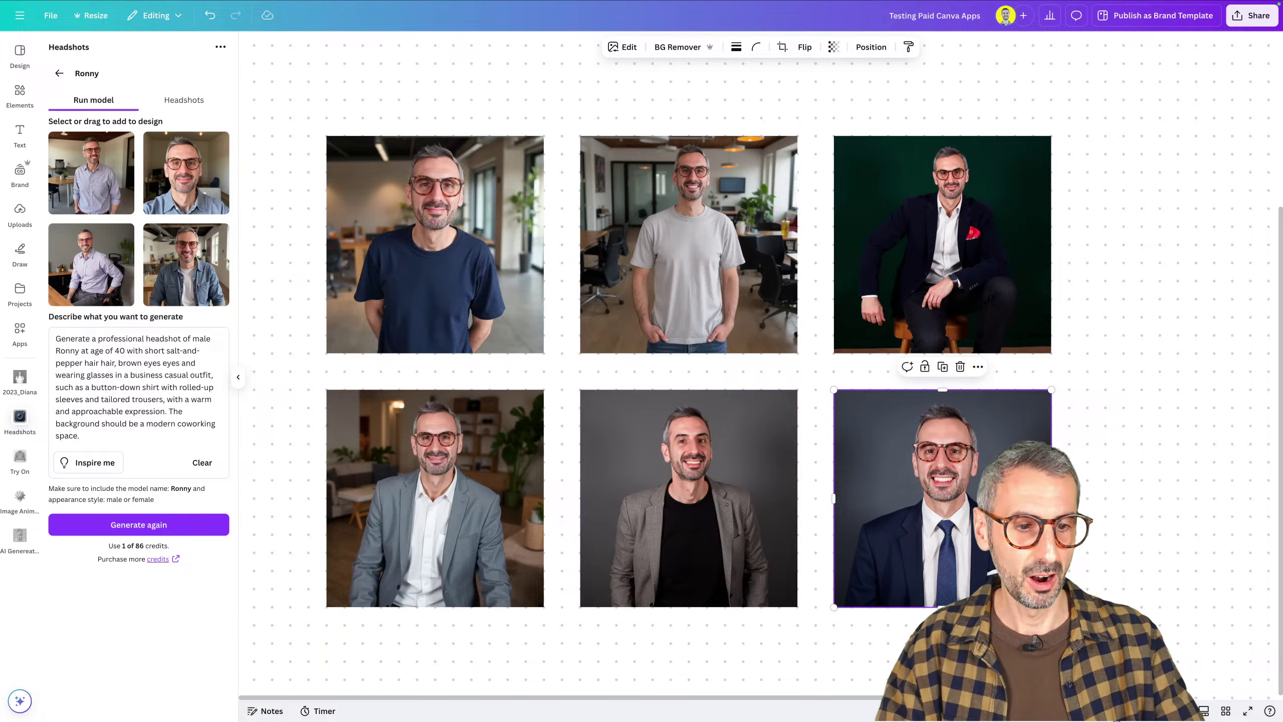
Place the four newly generated headshots in a two-by-two grid on an empty area of the whiteboard
{"action": "left_click_drag", "start_coordinate": [1100, 710], "coordinate": [1089, 711]}
{"action": "left_click_drag", "start_coordinate": [1025, 492], "coordinate": [429, 478]}
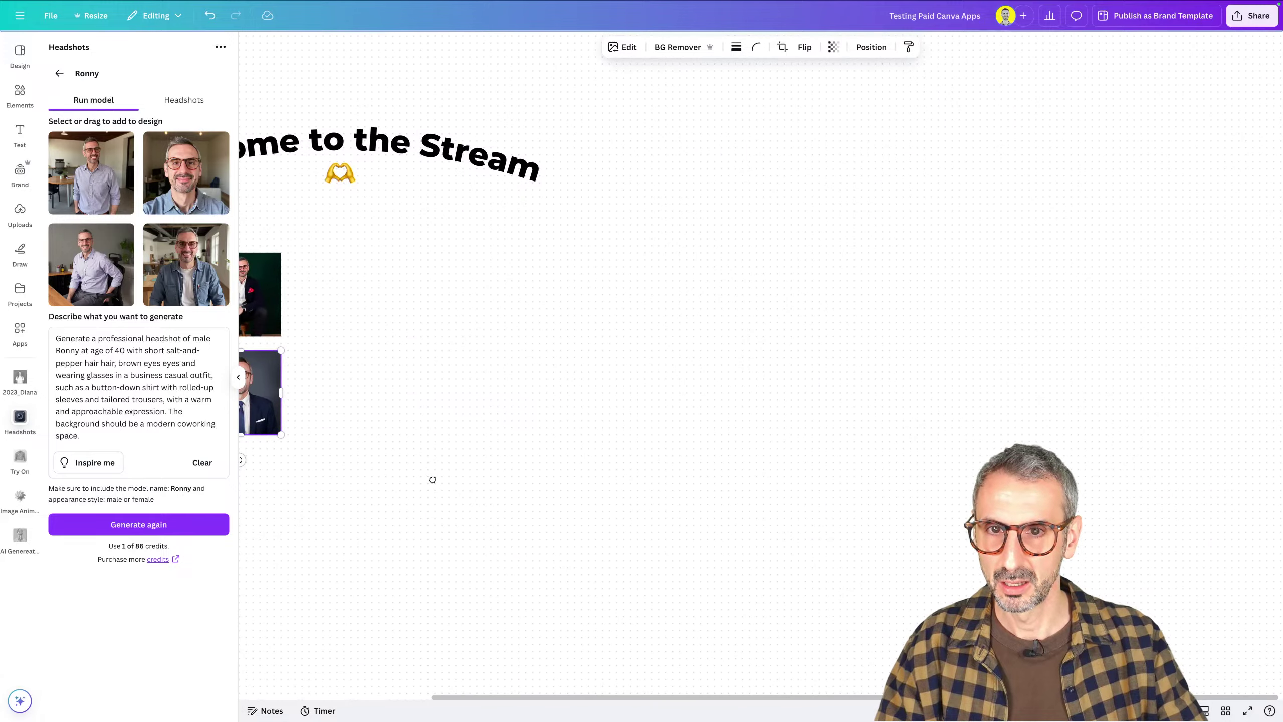
{"action": "left_click_drag", "start_coordinate": [574, 456], "coordinate": [489, 435]}
{"action": "left_click_drag", "start_coordinate": [1089, 710], "coordinate": [1100, 710]}
{"action": "left_click_drag", "start_coordinate": [652, 243], "coordinate": [656, 293]}
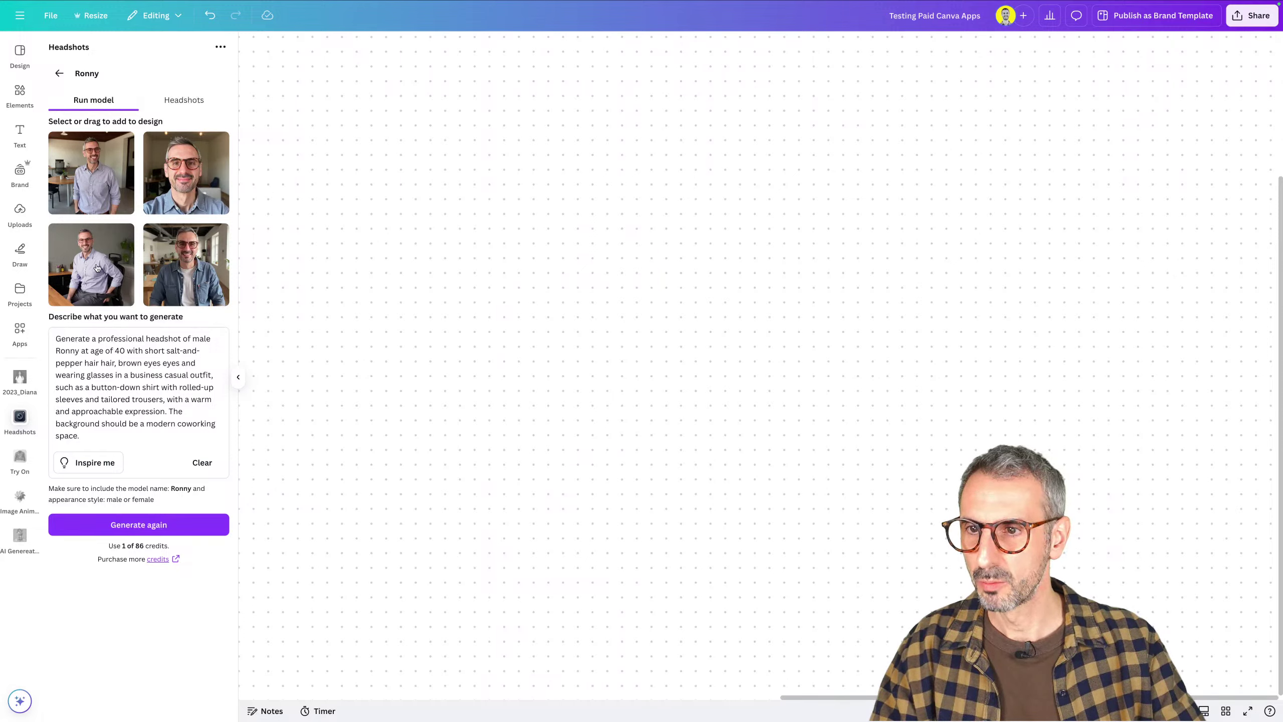
{"action": "left_click", "coordinate": [97, 268]}
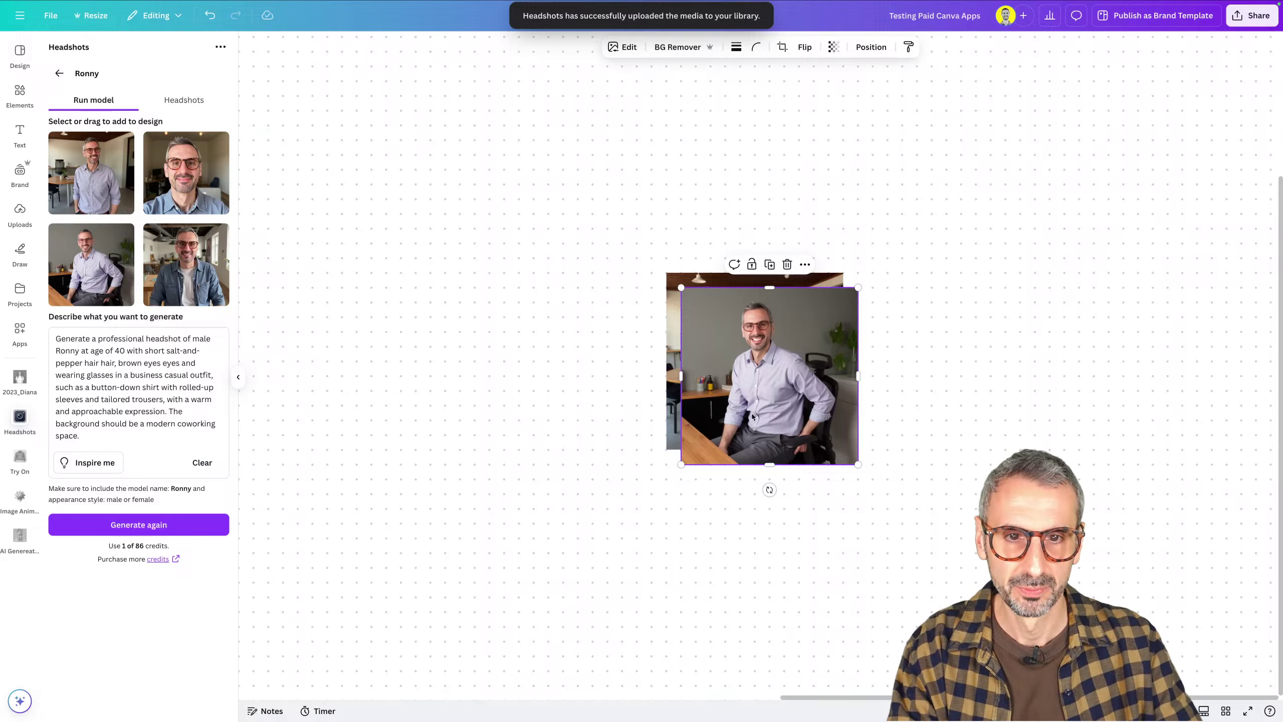
{"action": "left_click_drag", "start_coordinate": [751, 414], "coordinate": [769, 591]}
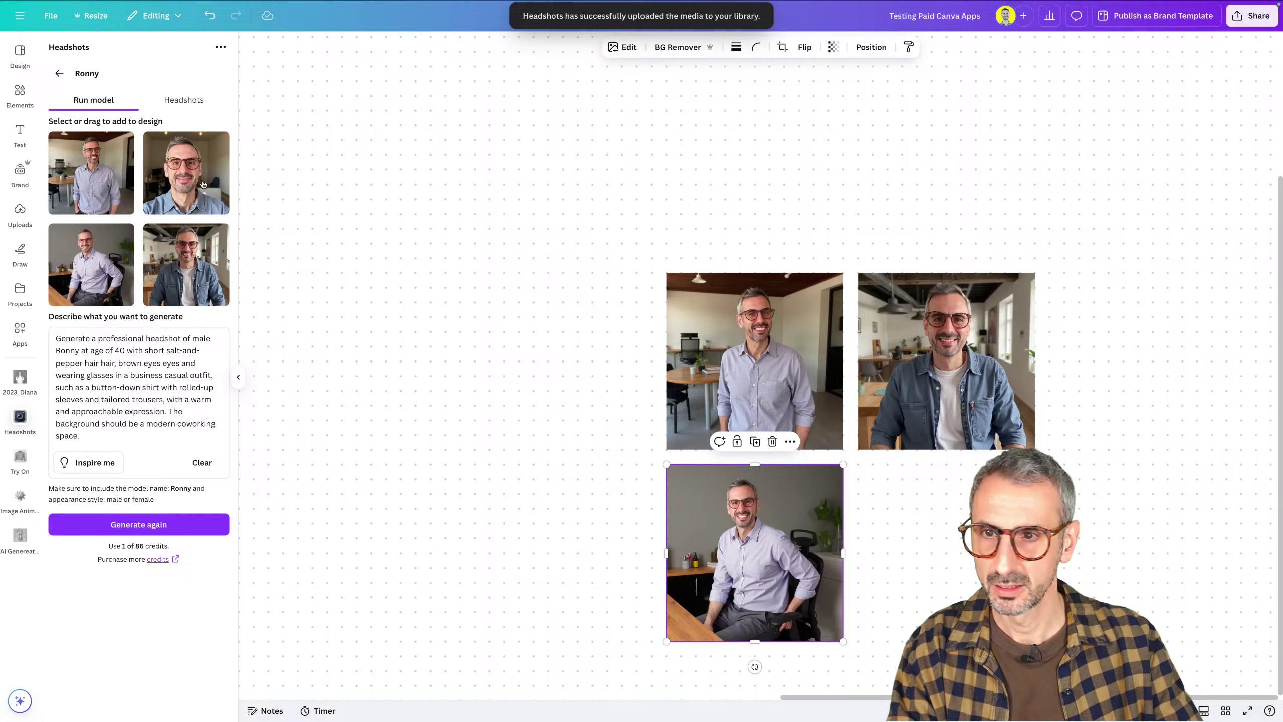
{"action": "left_click", "coordinate": [194, 165]}
{"action": "left_click_drag", "start_coordinate": [795, 407], "coordinate": [970, 582]}
Enlarge the four new headshots together by about half, and inspect the close-up portrait in the denim shirt
{"action": "mouse_move", "coordinate": [455, 183]}
{"action": "left_mouse_down"}
{"action": "mouse_move", "coordinate": [889, 545]}
{"action": "mouse_move", "coordinate": [966, 563]}
{"action": "left_mouse_up"}
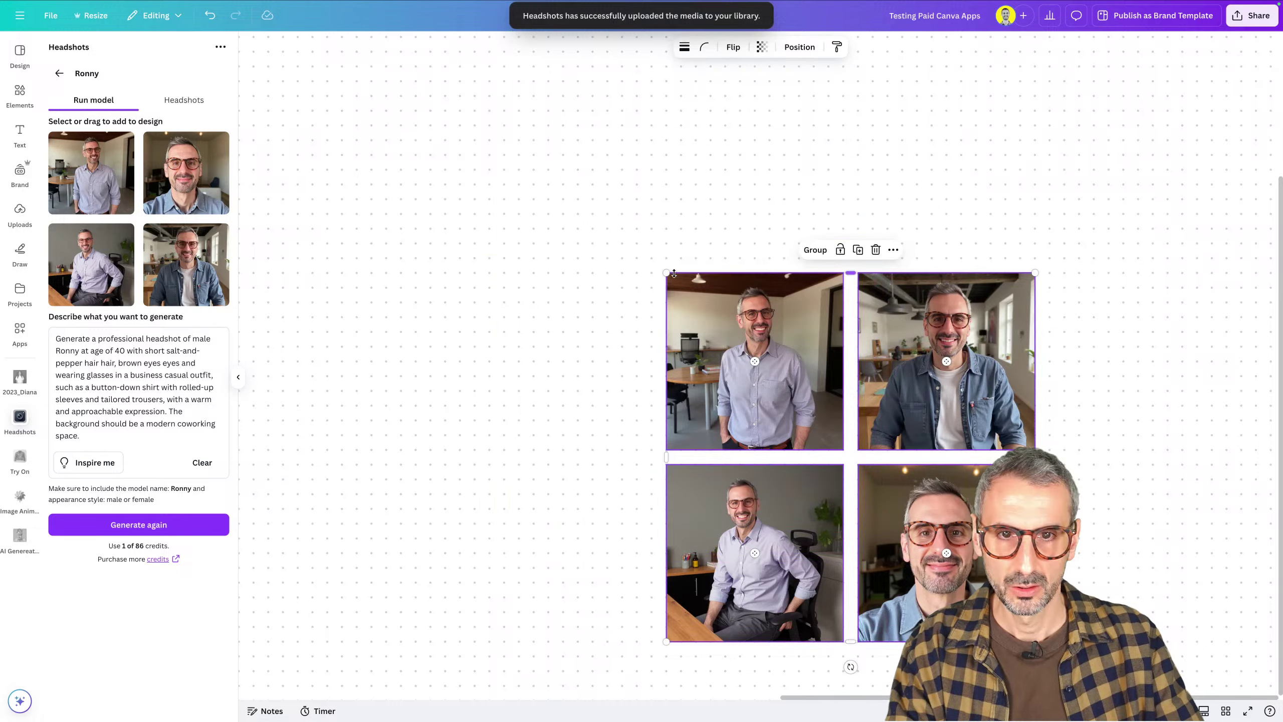
{"action": "left_click_drag", "start_coordinate": [667, 273], "coordinate": [361, 224]}
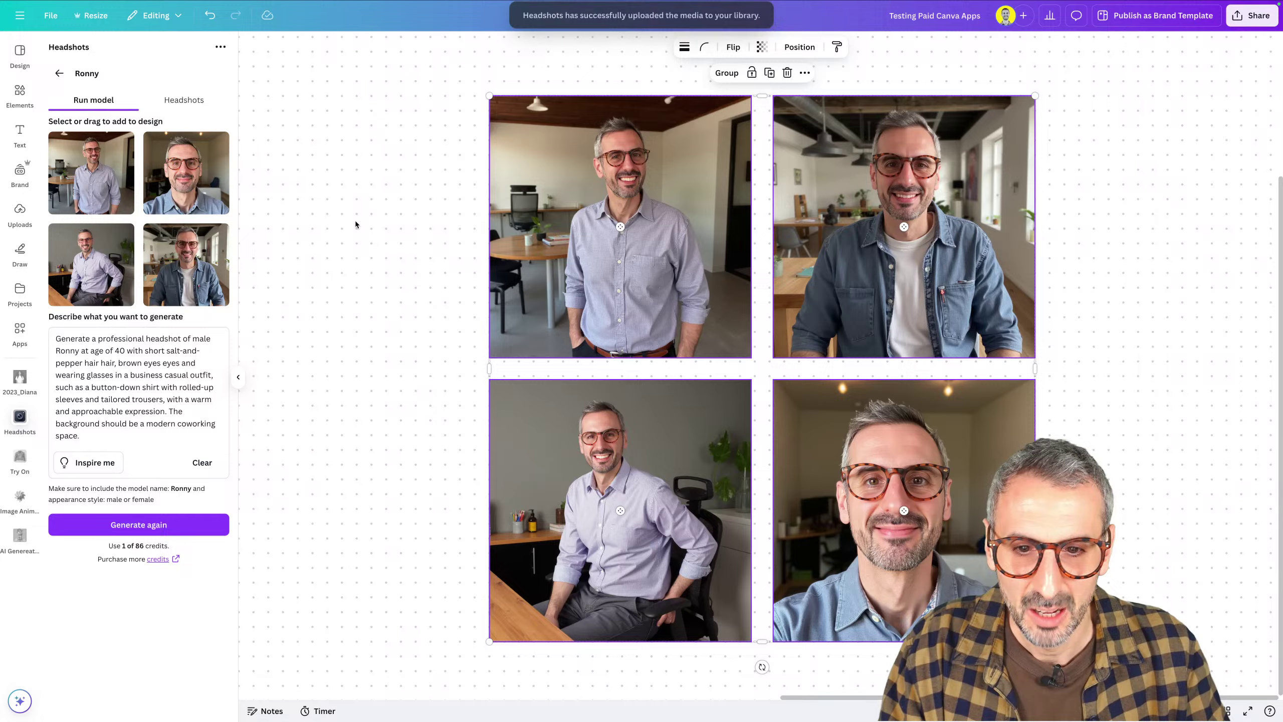
{"action": "left_click", "coordinate": [358, 225]}
{"action": "left_click", "coordinate": [939, 501]}
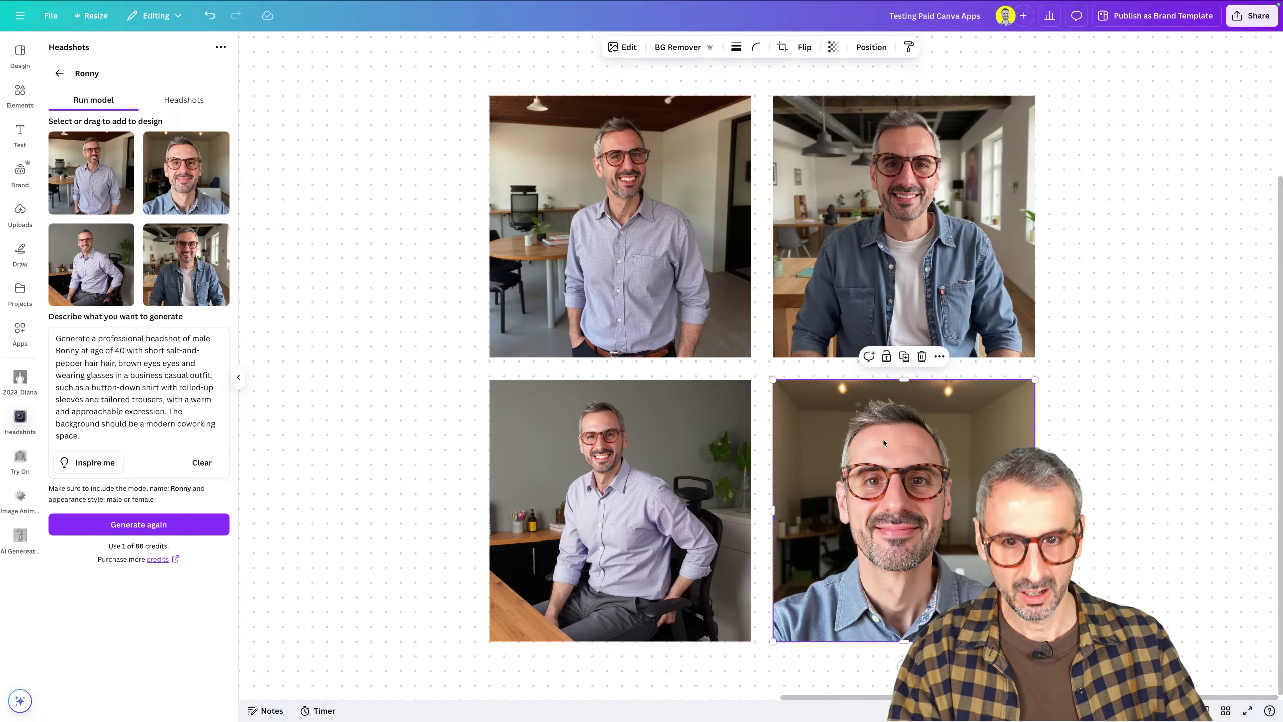
{"action": "left_click", "coordinate": [1083, 365]}
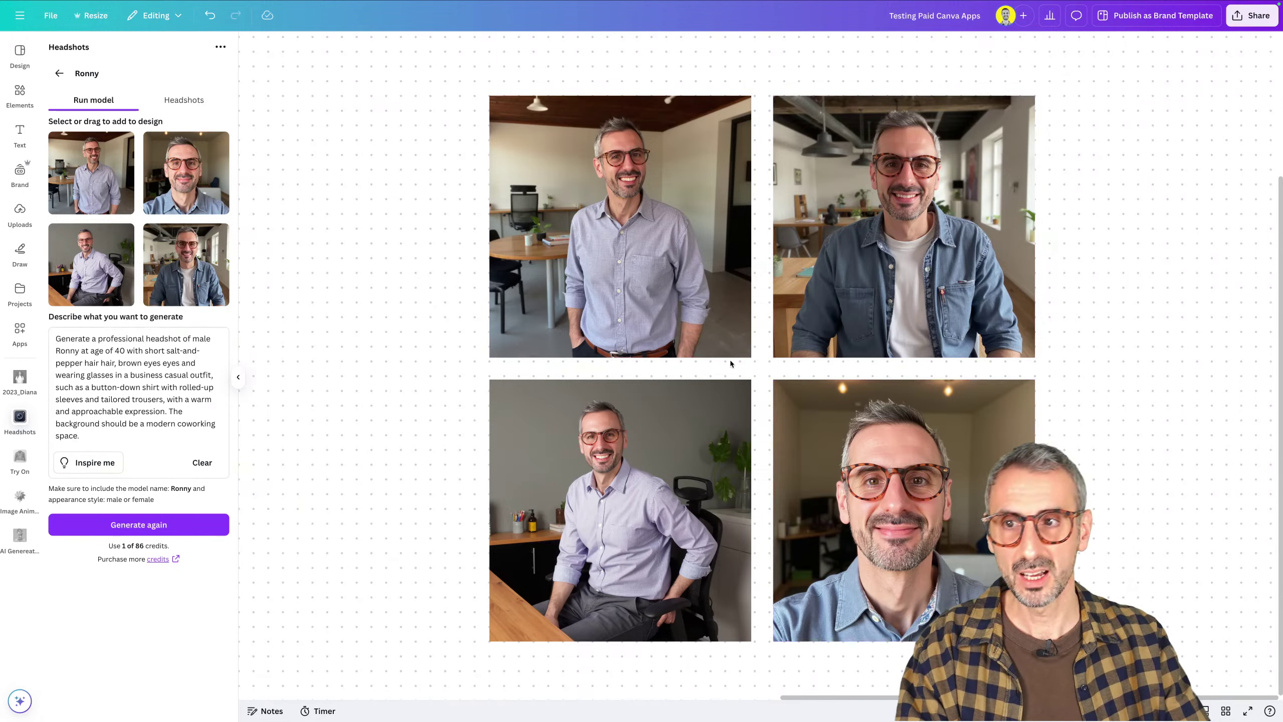
Check the uploaded images for the newly generated headshots, reload the whiteboard and check the uploads again
{"action": "left_click", "coordinate": [19, 208]}
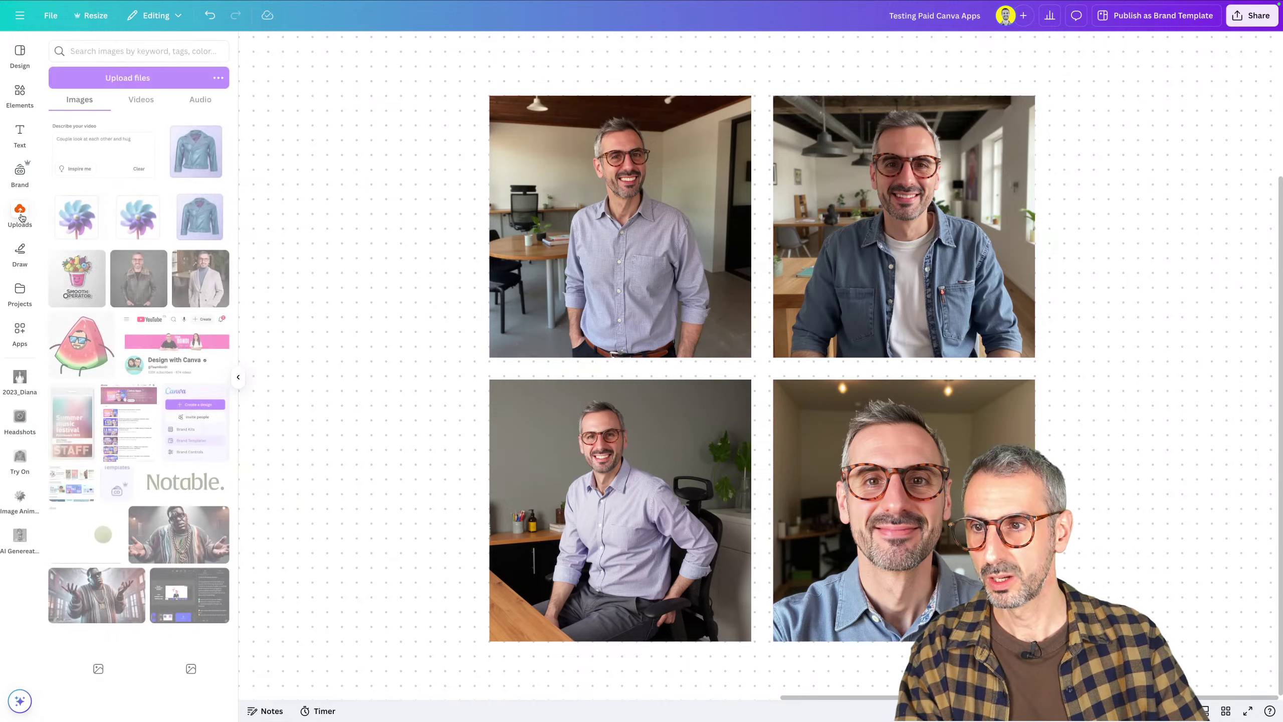
{"action": "scroll", "coordinate": [146, 399], "scroll_direction": "down", "scroll_amount": 7}
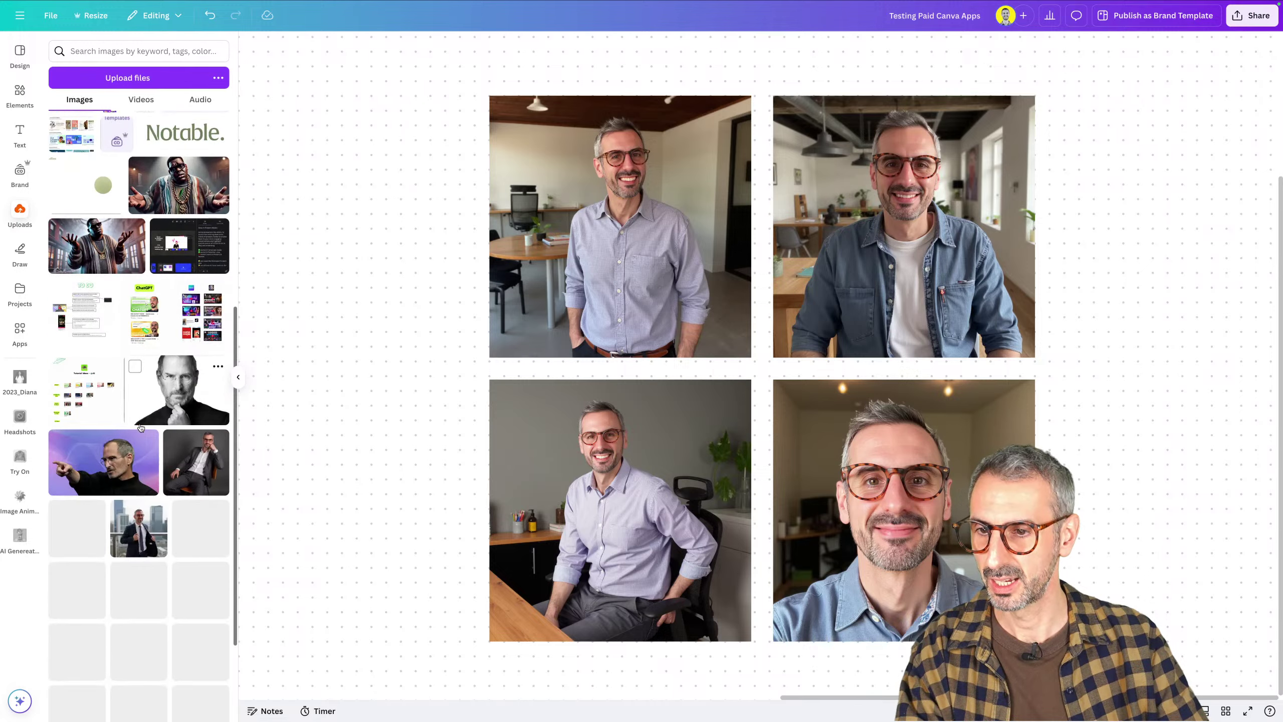
{"action": "scroll", "coordinate": [149, 405], "scroll_direction": "up", "scroll_amount": 7}
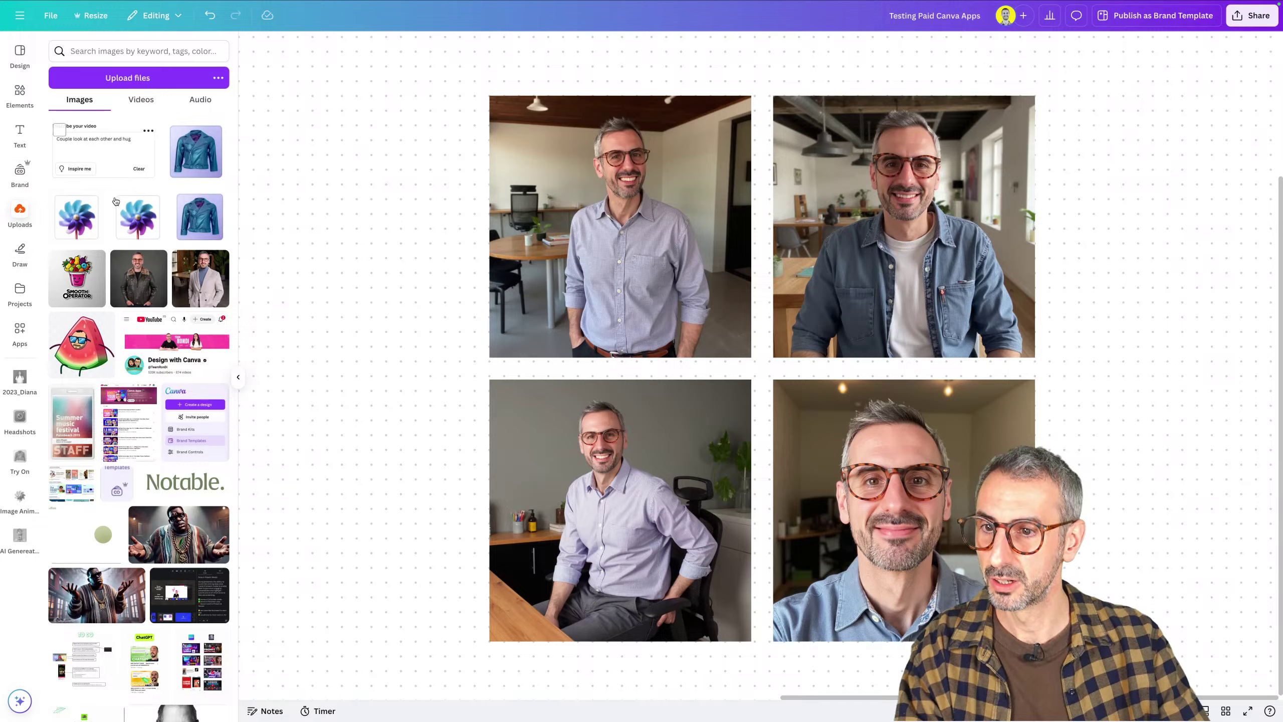
{"action": "mouse_move", "coordinate": [121, 2]}
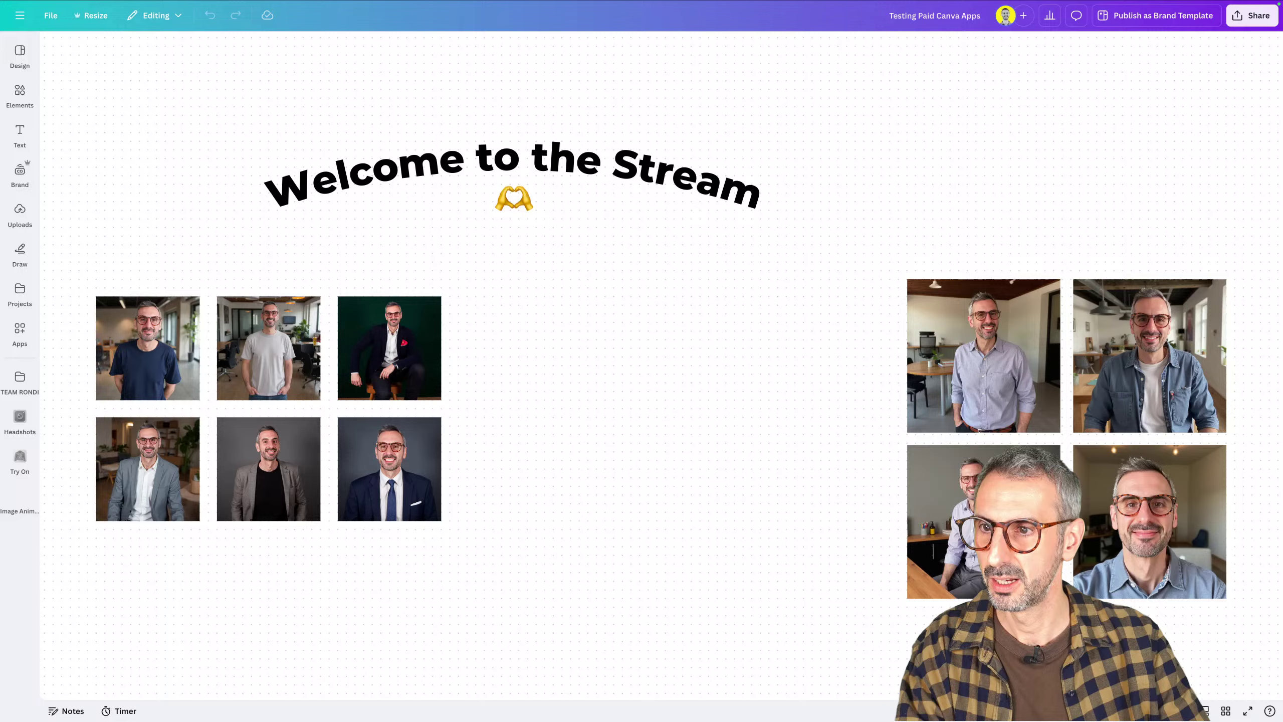
{"action": "left_click", "coordinate": [20, 214]}
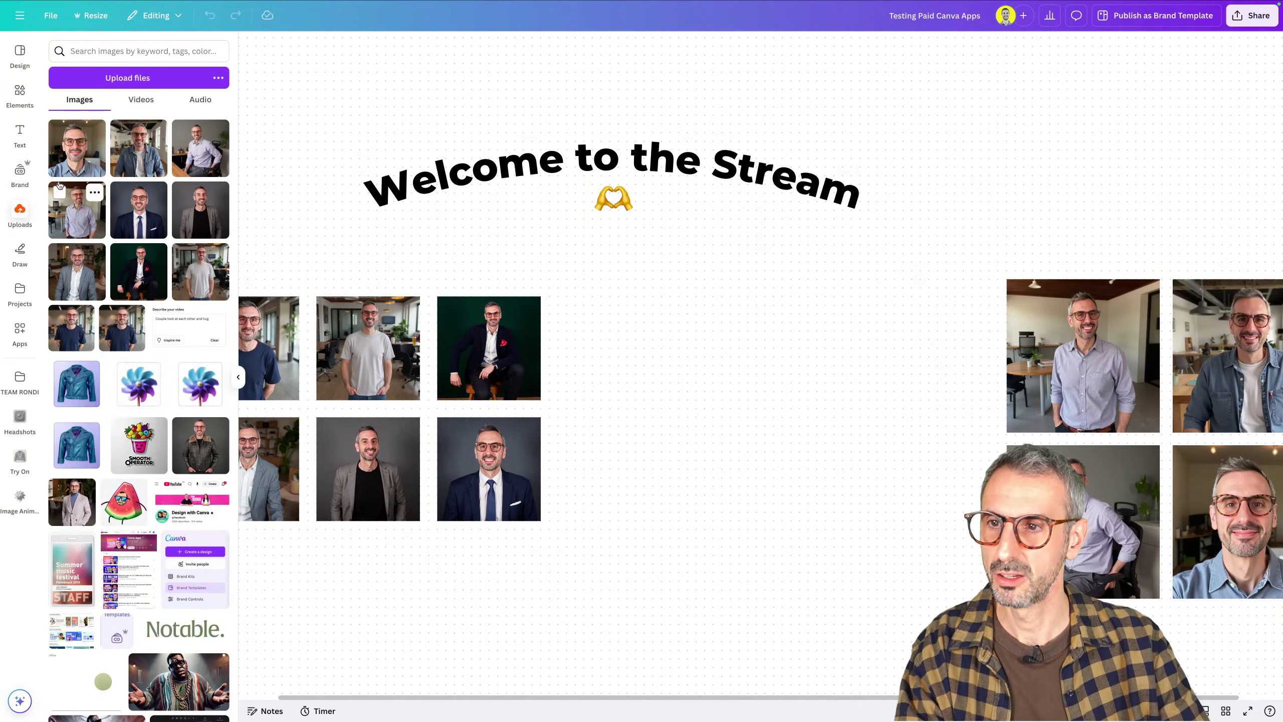
Open the trained model without "Black Shirt" in its name from the Headshots app and look through its stored headshots
{"action": "left_click", "coordinate": [20, 417]}
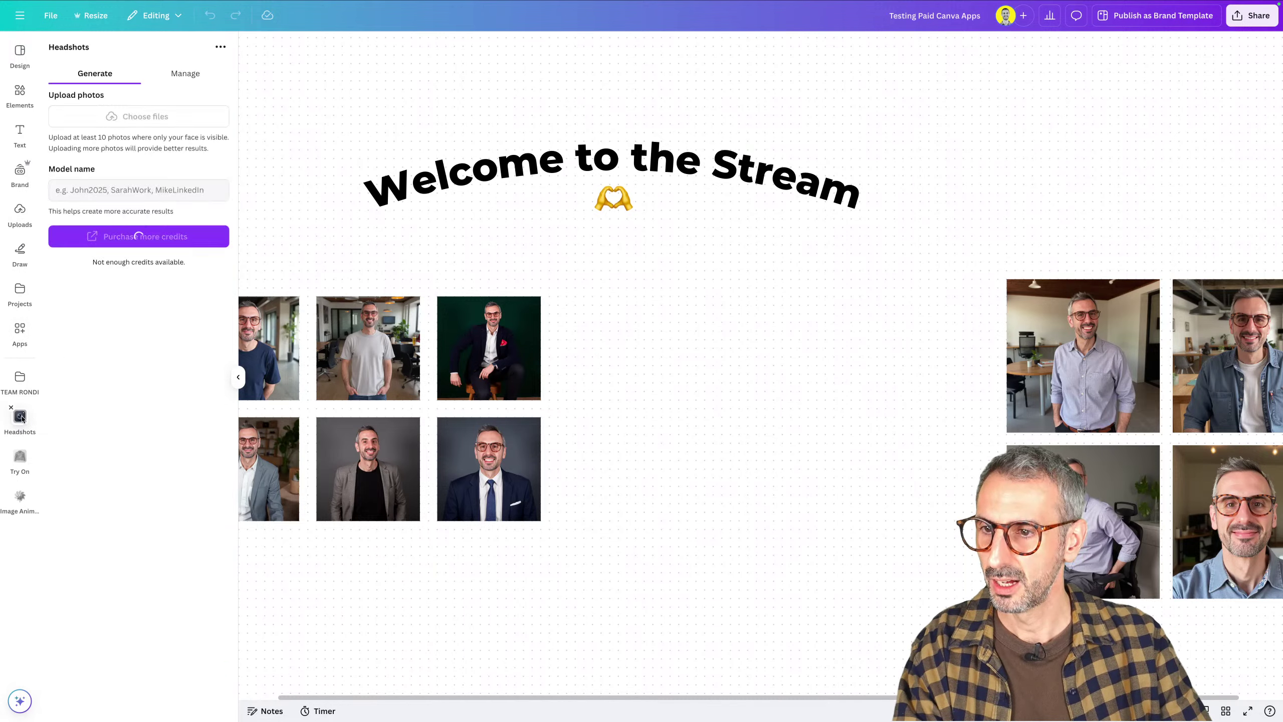
{"action": "left_click", "coordinate": [186, 76]}
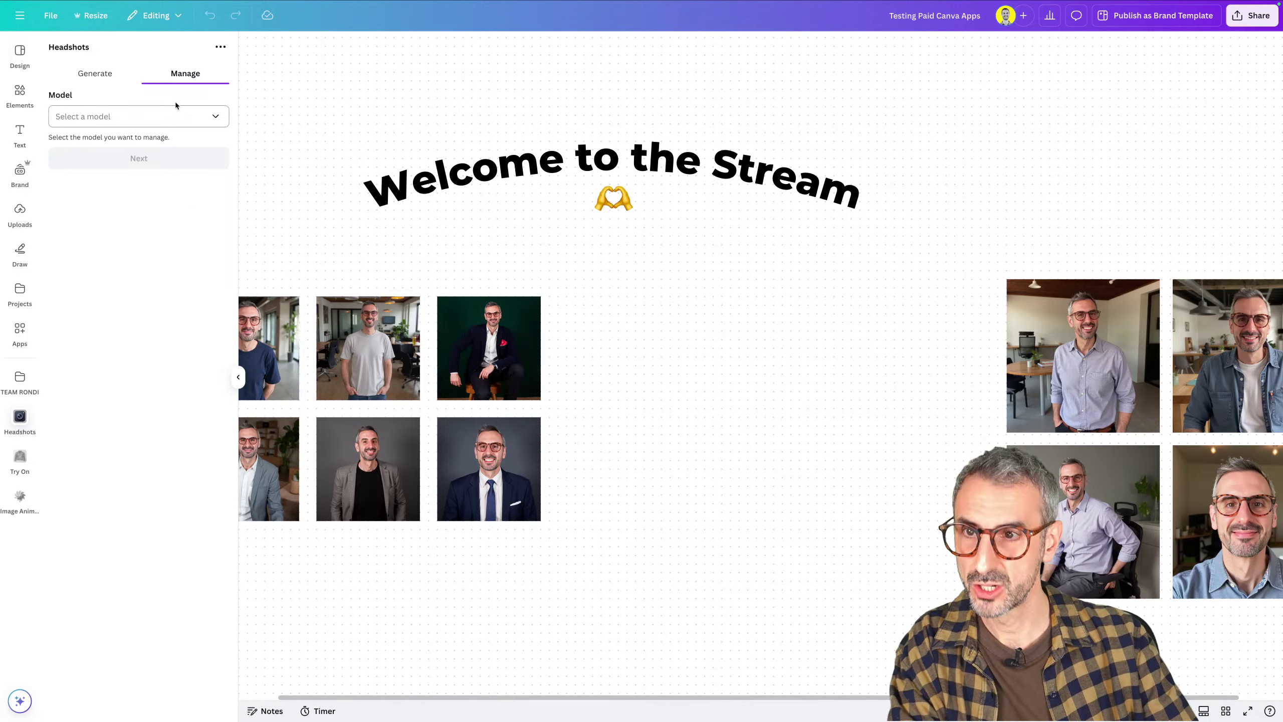
{"action": "left_click", "coordinate": [171, 121]}
{"action": "left_click", "coordinate": [132, 168]}
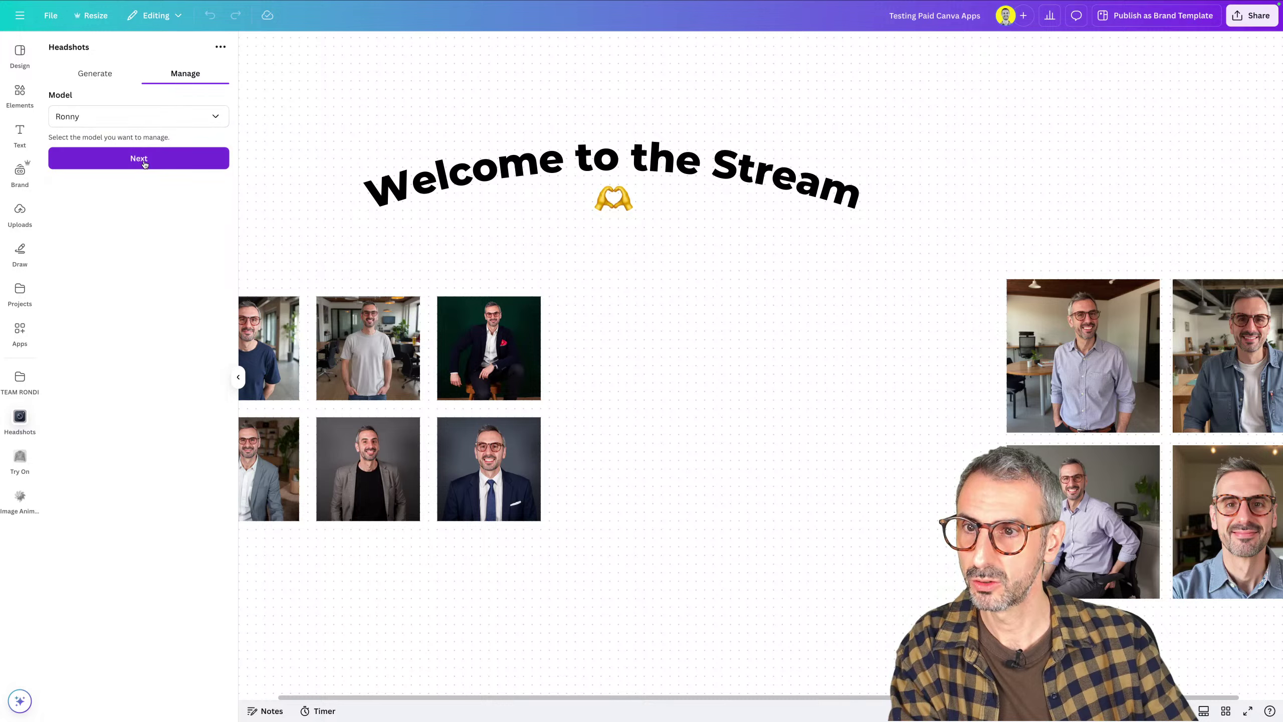
{"action": "left_click", "coordinate": [146, 163]}
{"action": "left_click", "coordinate": [185, 101]}
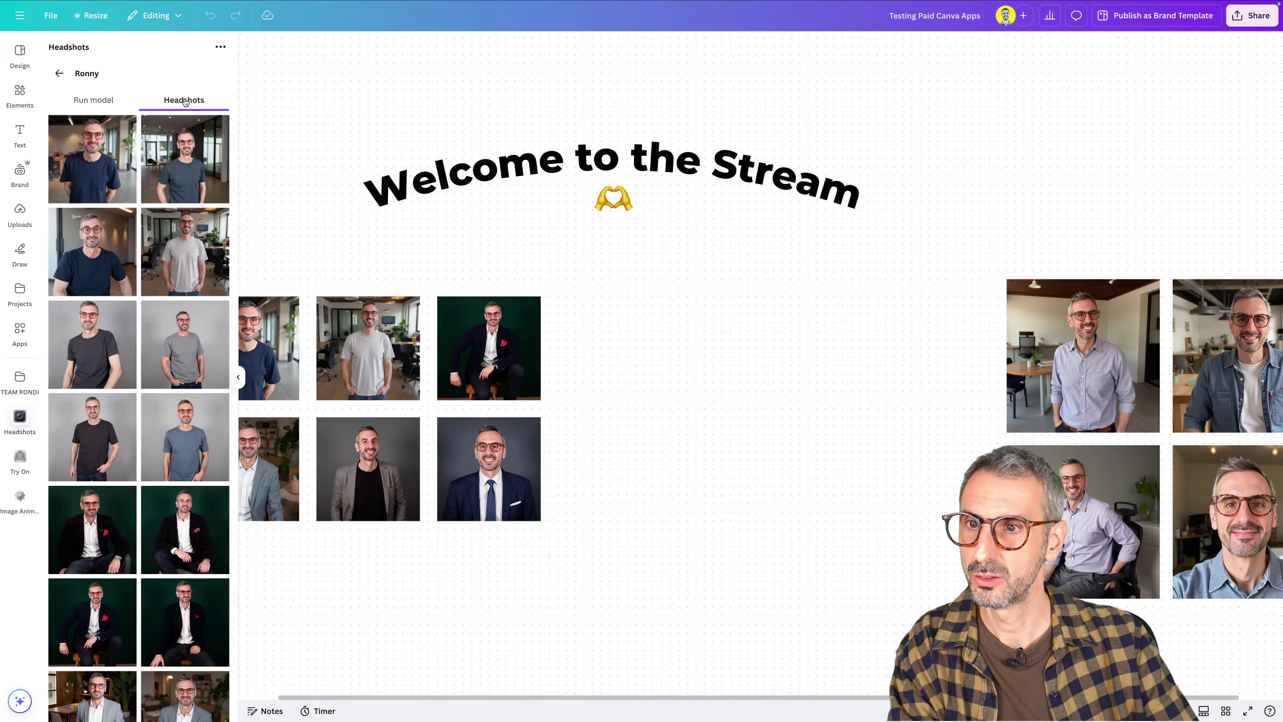
{"action": "scroll", "coordinate": [152, 455], "scroll_direction": "down", "scroll_amount": 5}
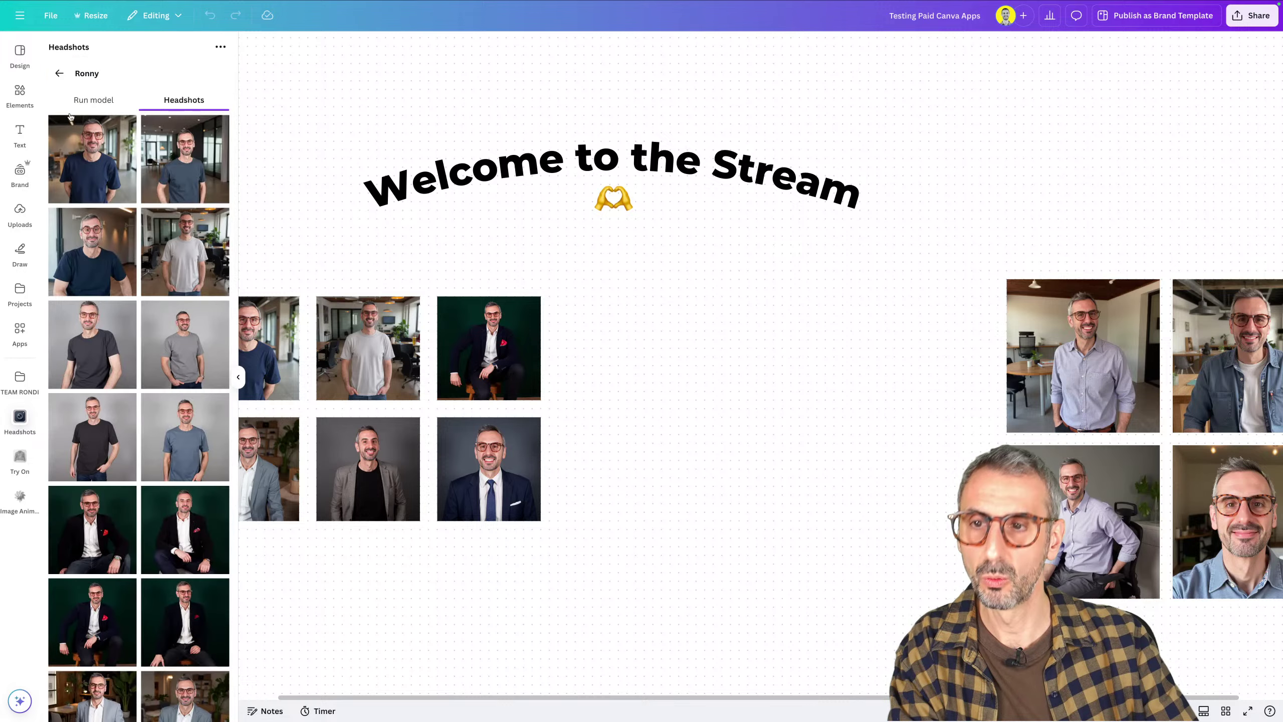
{"action": "scroll", "coordinate": [194, 708], "scroll_direction": "down", "scroll_amount": 5}
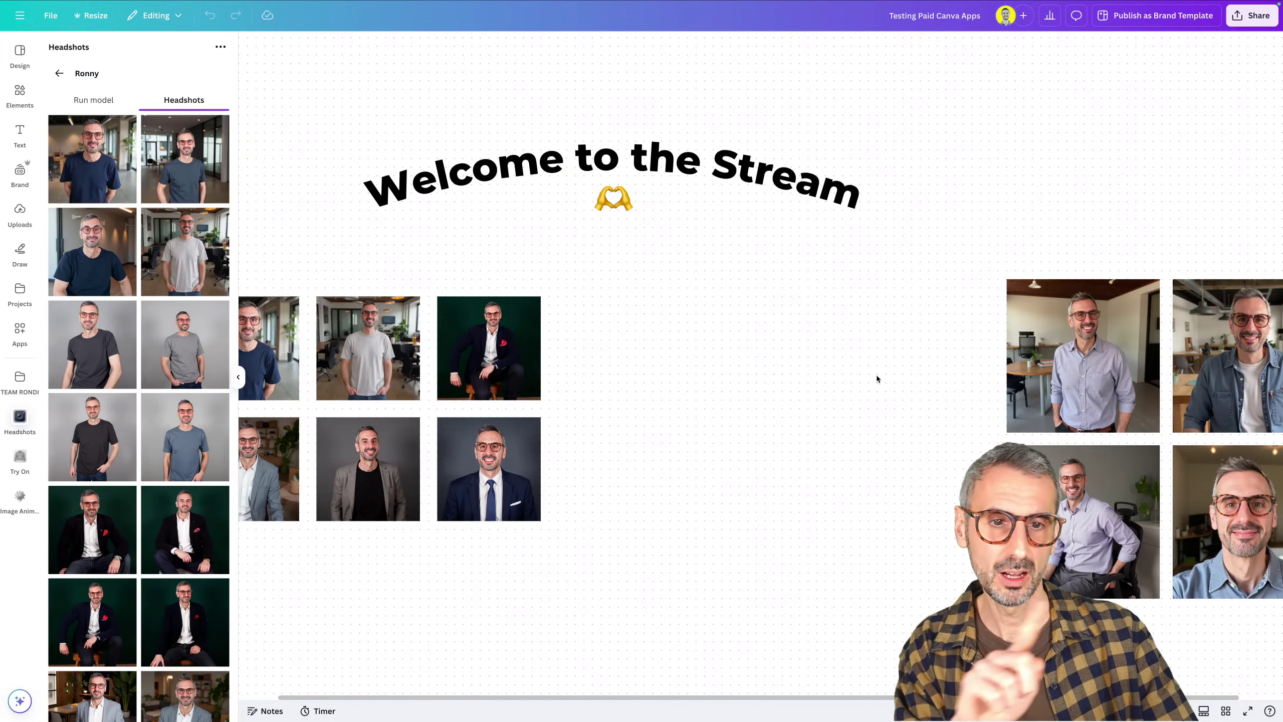
Check the uploads once more, then inspect the four new headshots on the whiteboard with the close-up portrait selected
{"action": "left_click", "coordinate": [20, 213]}
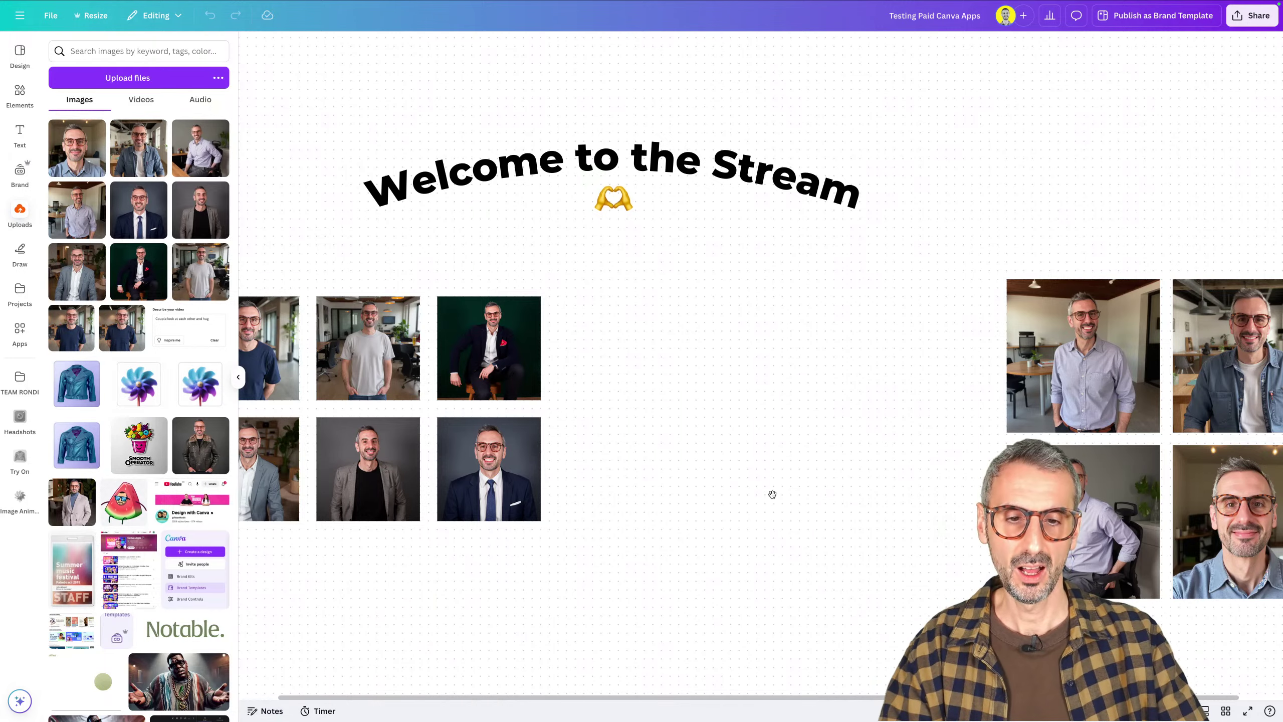
{"action": "left_click_drag", "start_coordinate": [772, 493], "coordinate": [564, 516]}
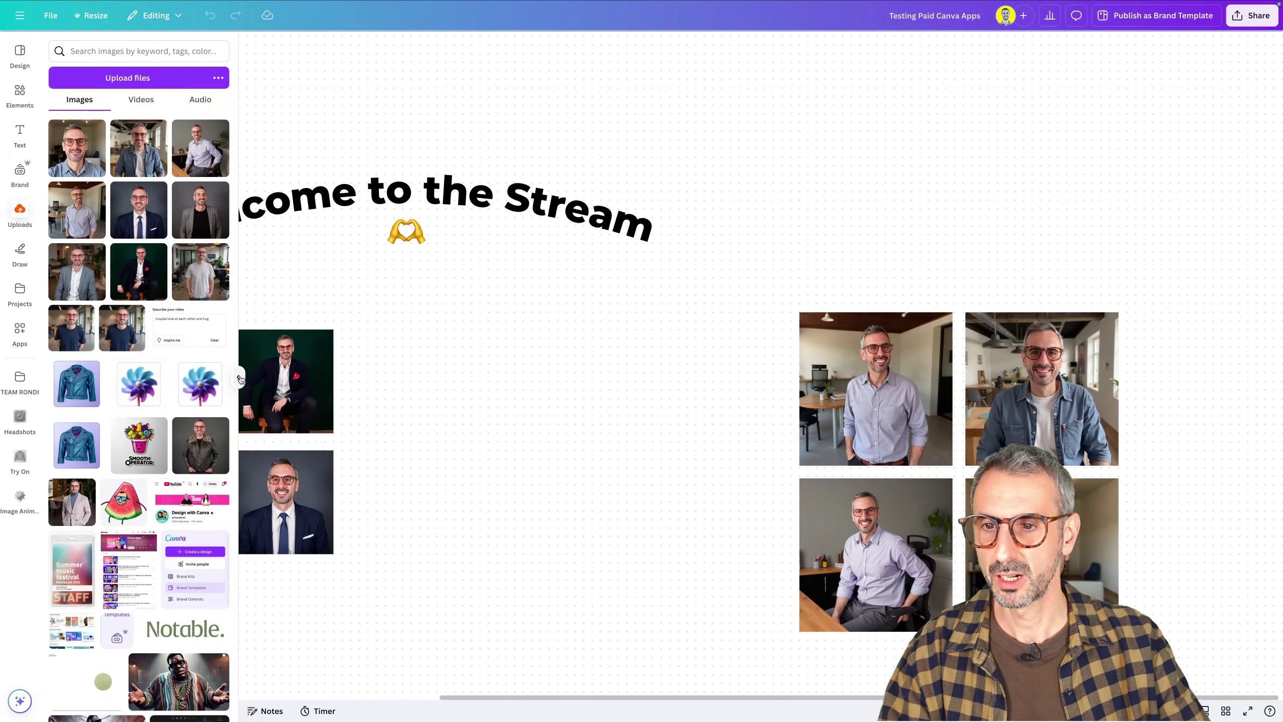
{"action": "left_click", "coordinate": [240, 378]}
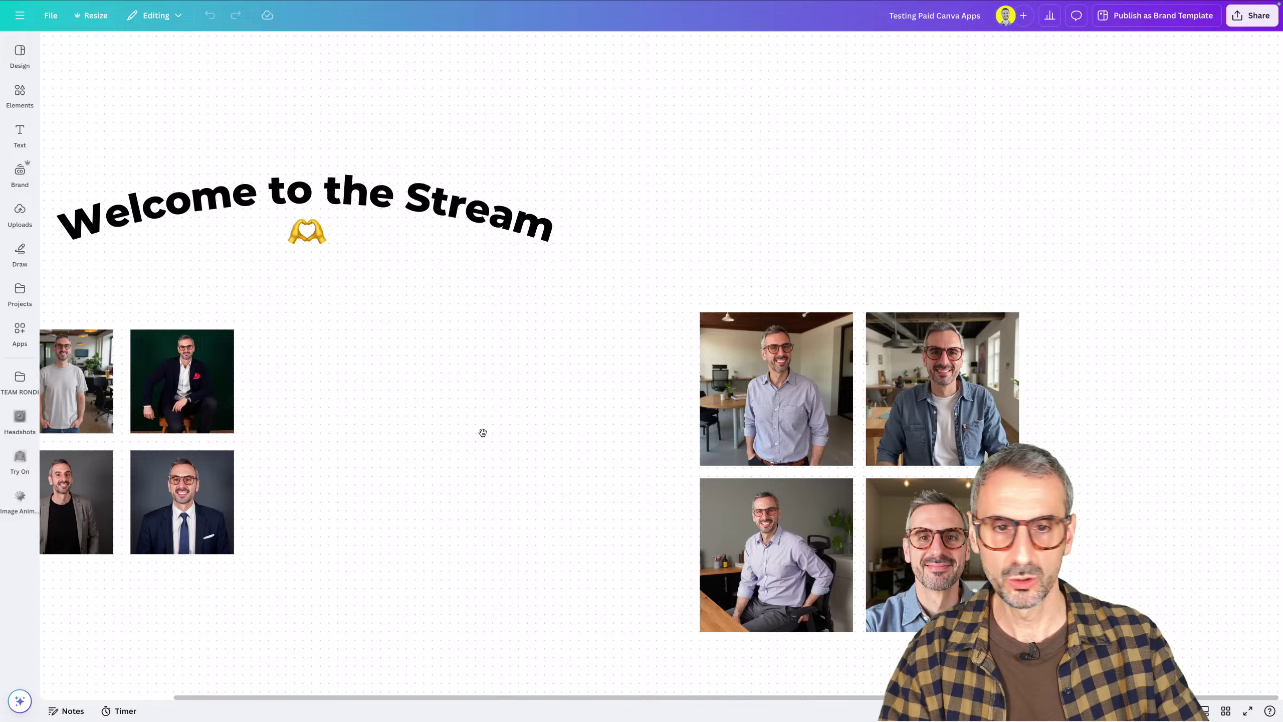
{"action": "left_click_drag", "start_coordinate": [483, 433], "coordinate": [327, 390]}
{"action": "left_click", "coordinate": [790, 520]}
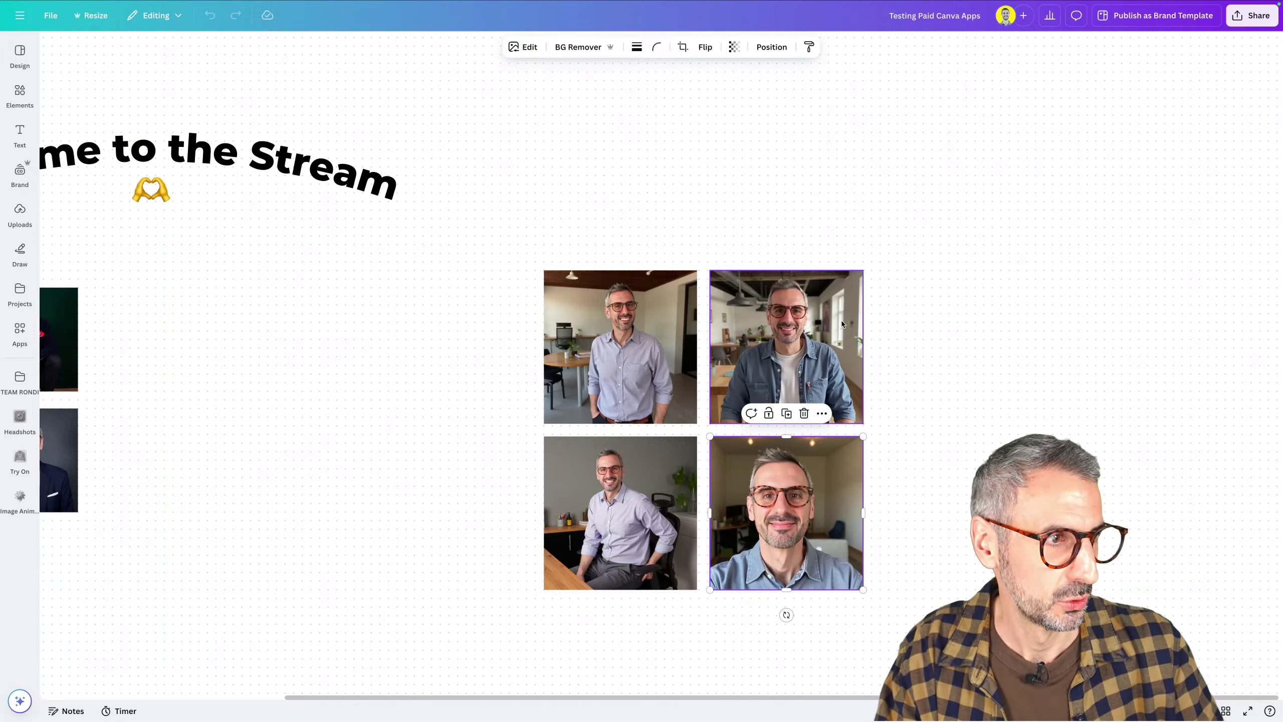
{"action": "scroll", "coordinate": [842, 324], "scroll_direction": "right", "scroll_amount": 3}
{"action": "scroll", "coordinate": [841, 323], "scroll_direction": "down", "scroll_amount": 1}
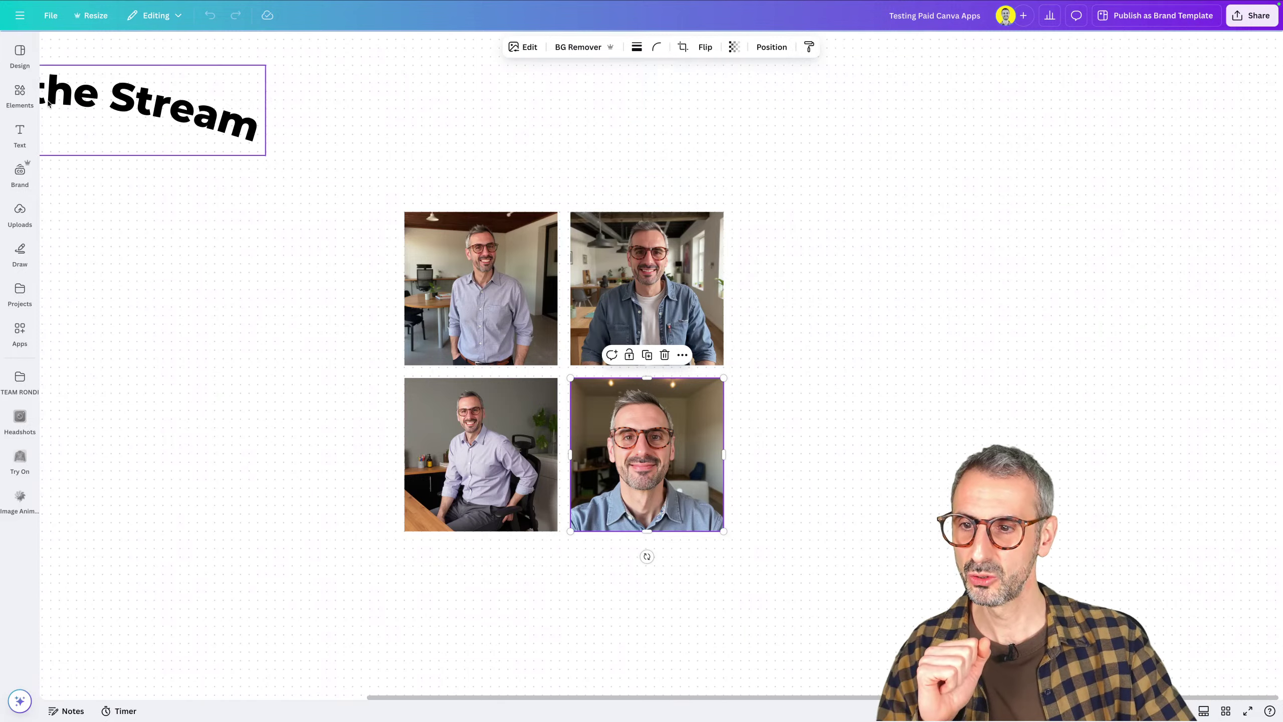
Return to the model management of the Headshots app, review which trained models are available, and leave without choosing one
{"action": "left_click", "coordinate": [16, 353]}
{"action": "left_click", "coordinate": [20, 417]}
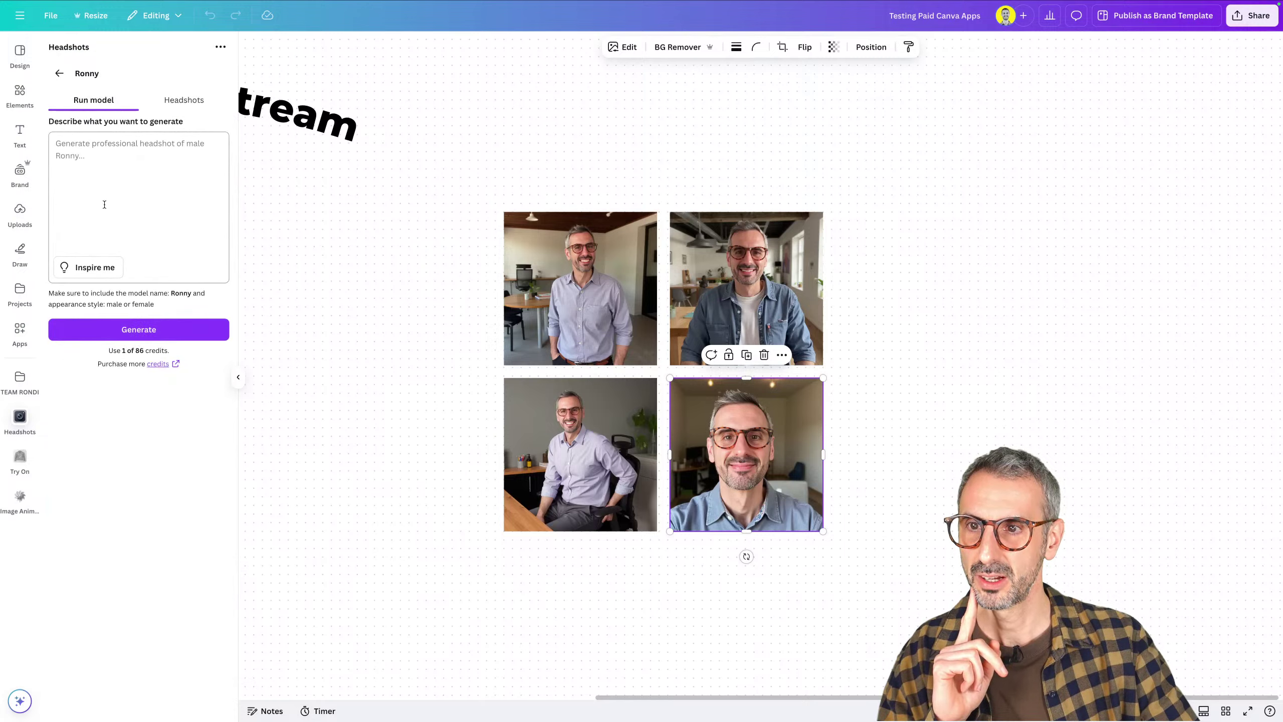
{"action": "left_click", "coordinate": [59, 74]}
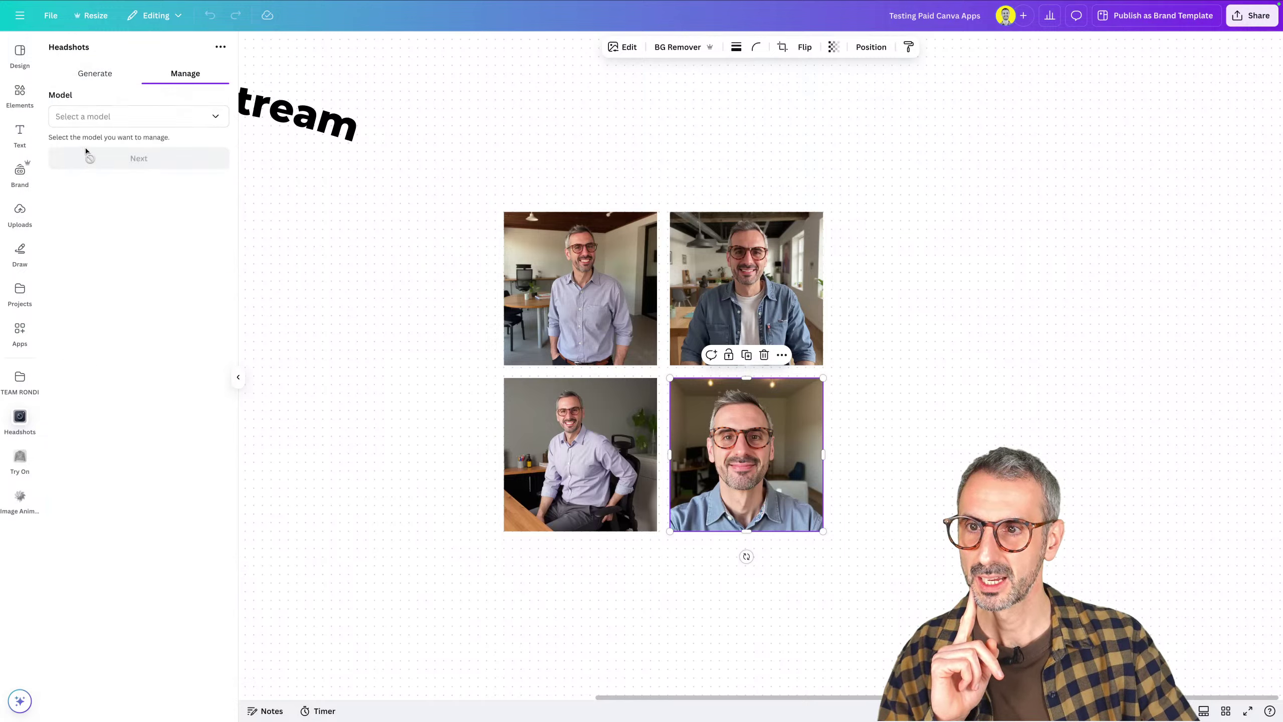
{"action": "left_click", "coordinate": [91, 117]}
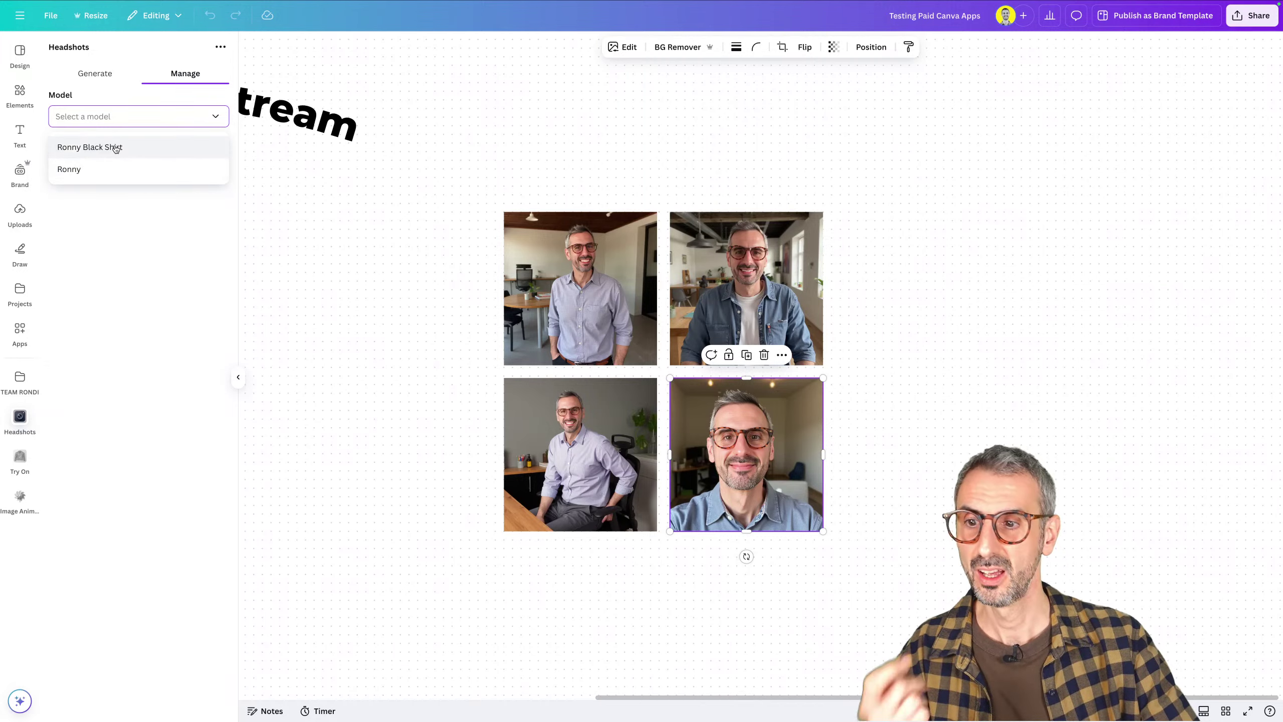
{"action": "left_click", "coordinate": [313, 425]}
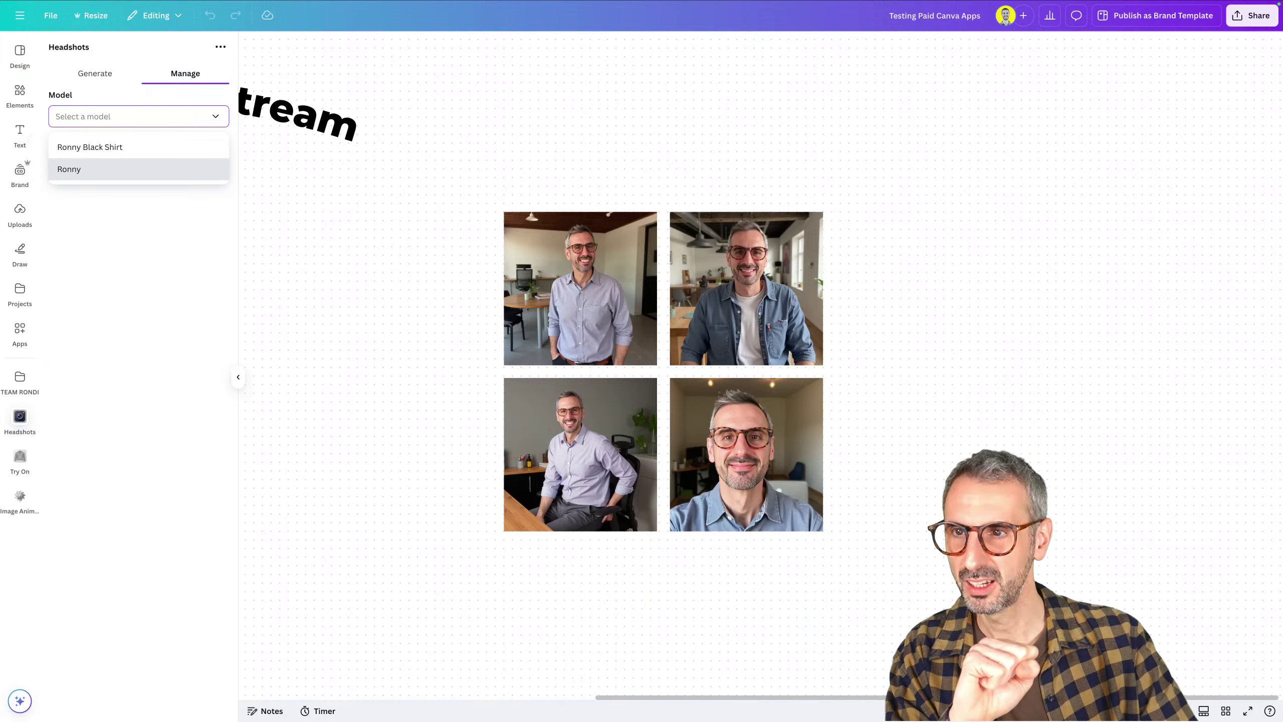
Search the elements library for "astronaut portrait" and show only the photo results
{"action": "left_click", "coordinate": [18, 93]}
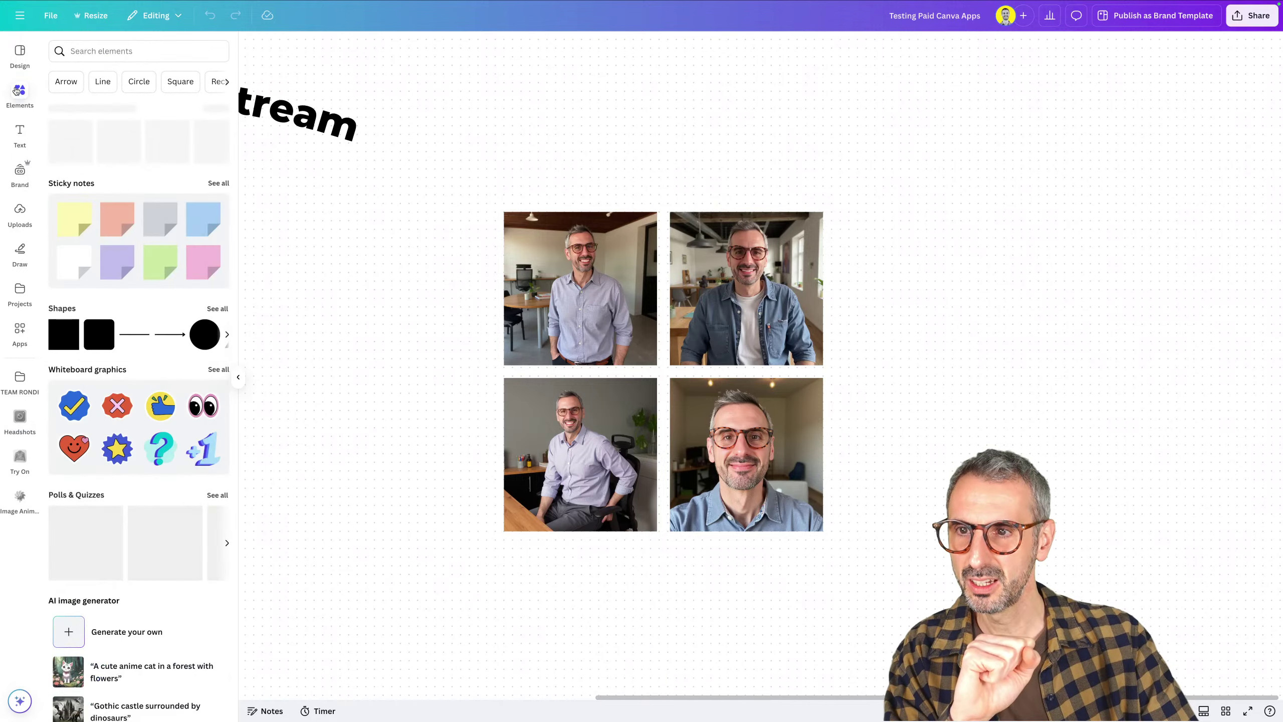
{"action": "left_click", "coordinate": [110, 51]}
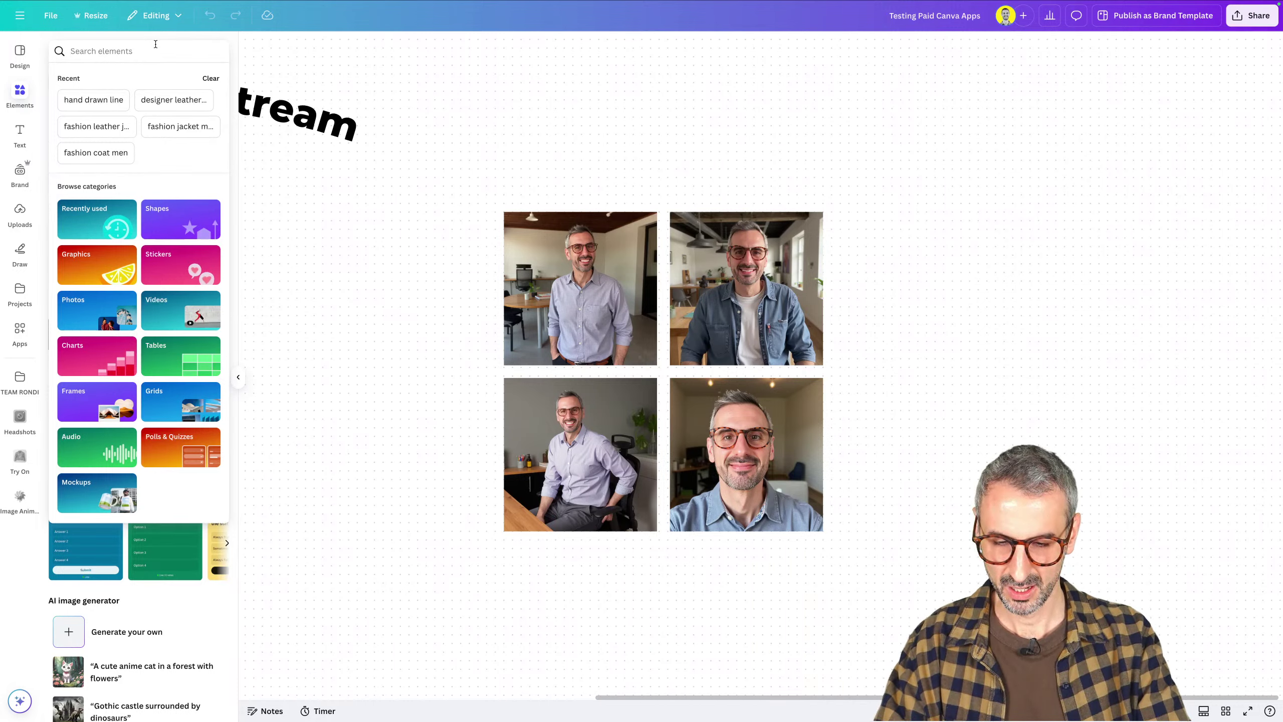
{"action": "type", "text": "astronau"}
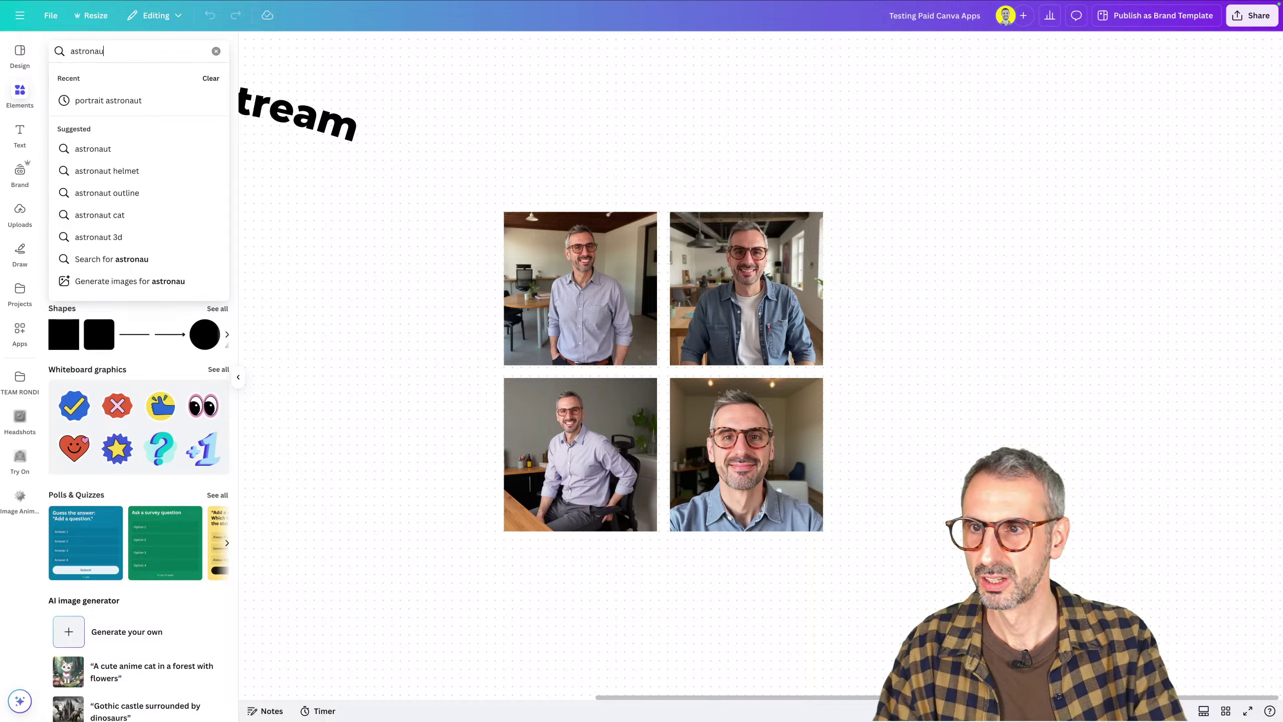
{"action": "type", "text": "t pr"}
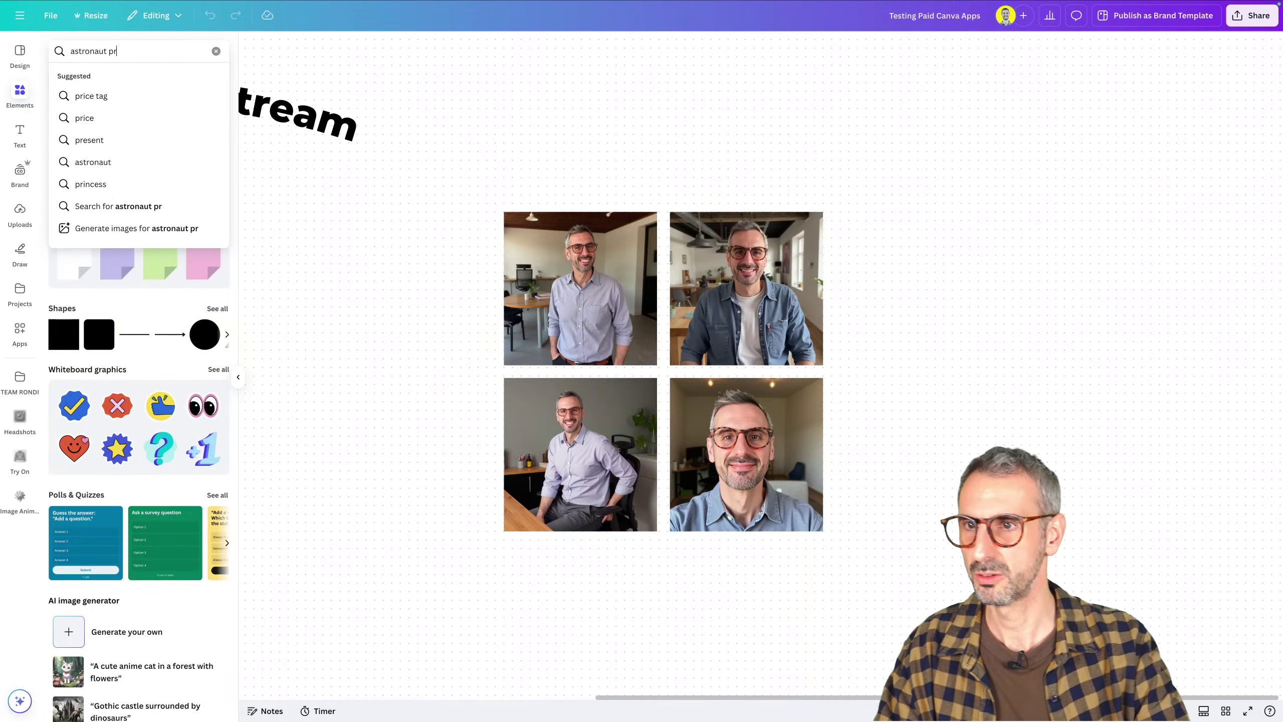
{"action": "type", "text": "ortrait"}
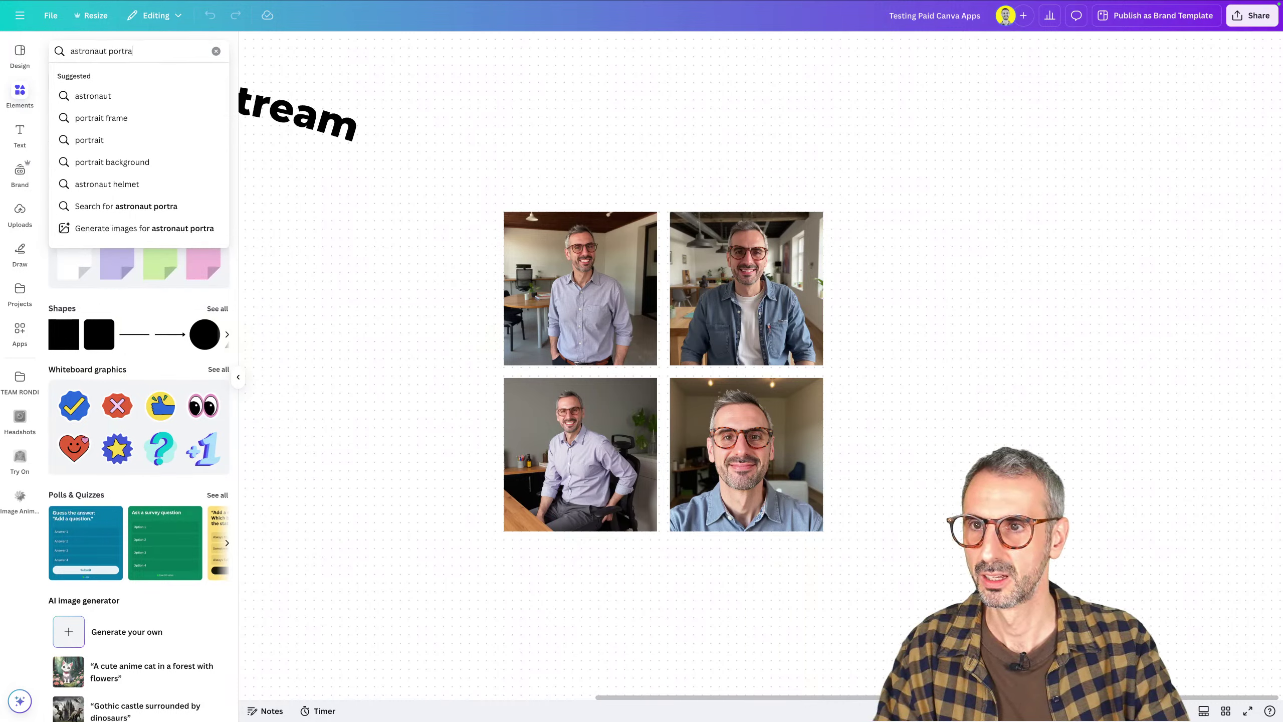
{"action": "key", "text": "Return"}
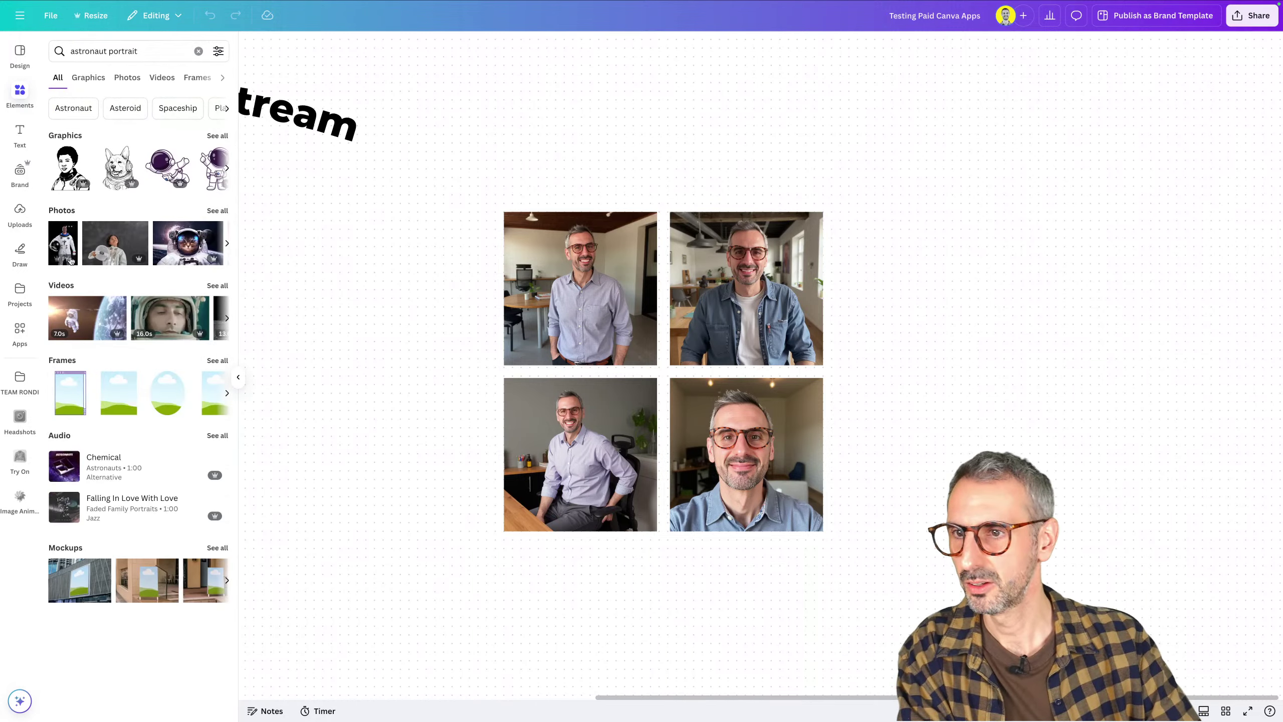
{"action": "left_click", "coordinate": [217, 212]}
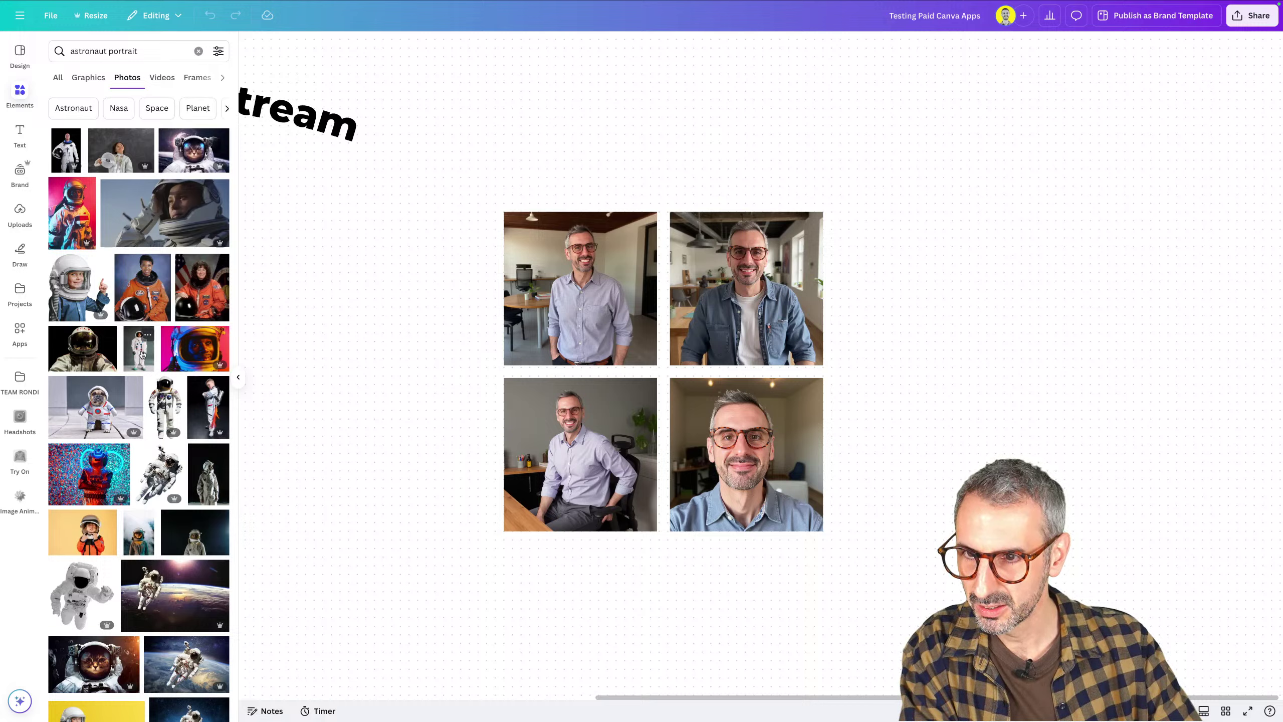
Add the photo of the astronaut in a silver suit raising his helmet, and place it beside the four headshots on empty canvas
{"action": "scroll", "coordinate": [142, 354], "scroll_direction": "down", "scroll_amount": 2}
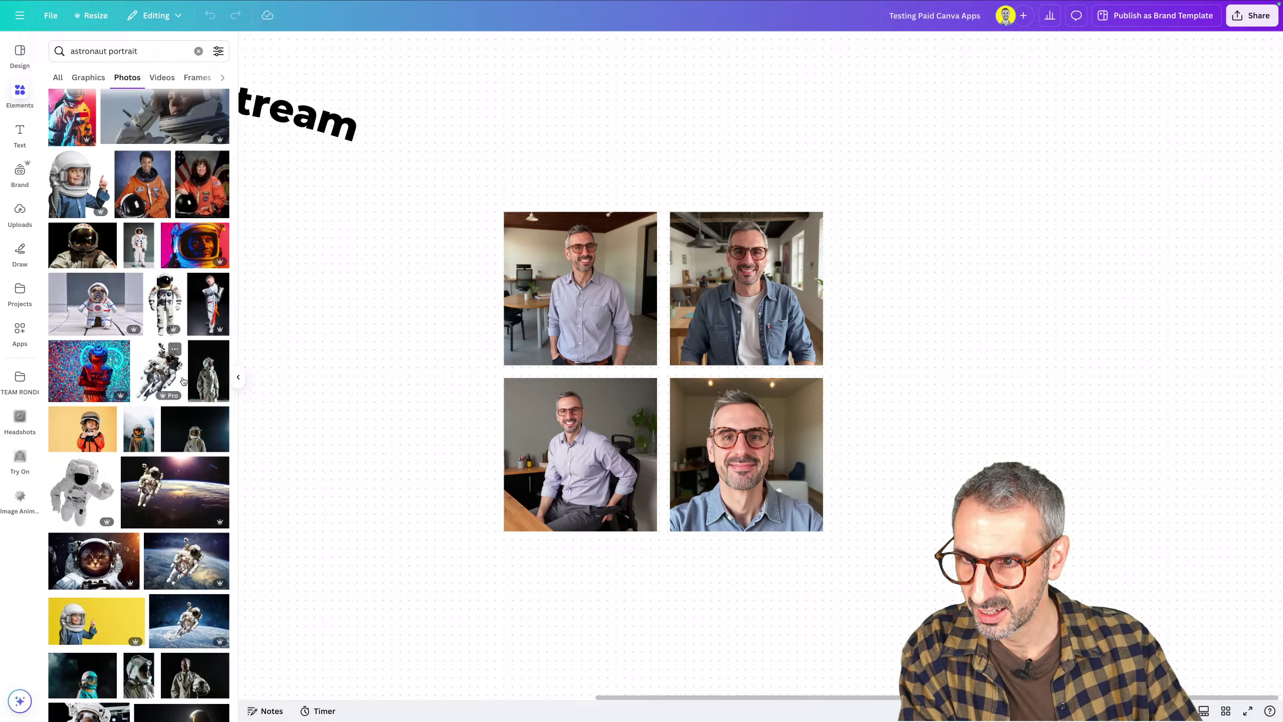
{"action": "scroll", "coordinate": [183, 381], "scroll_direction": "down", "scroll_amount": 3}
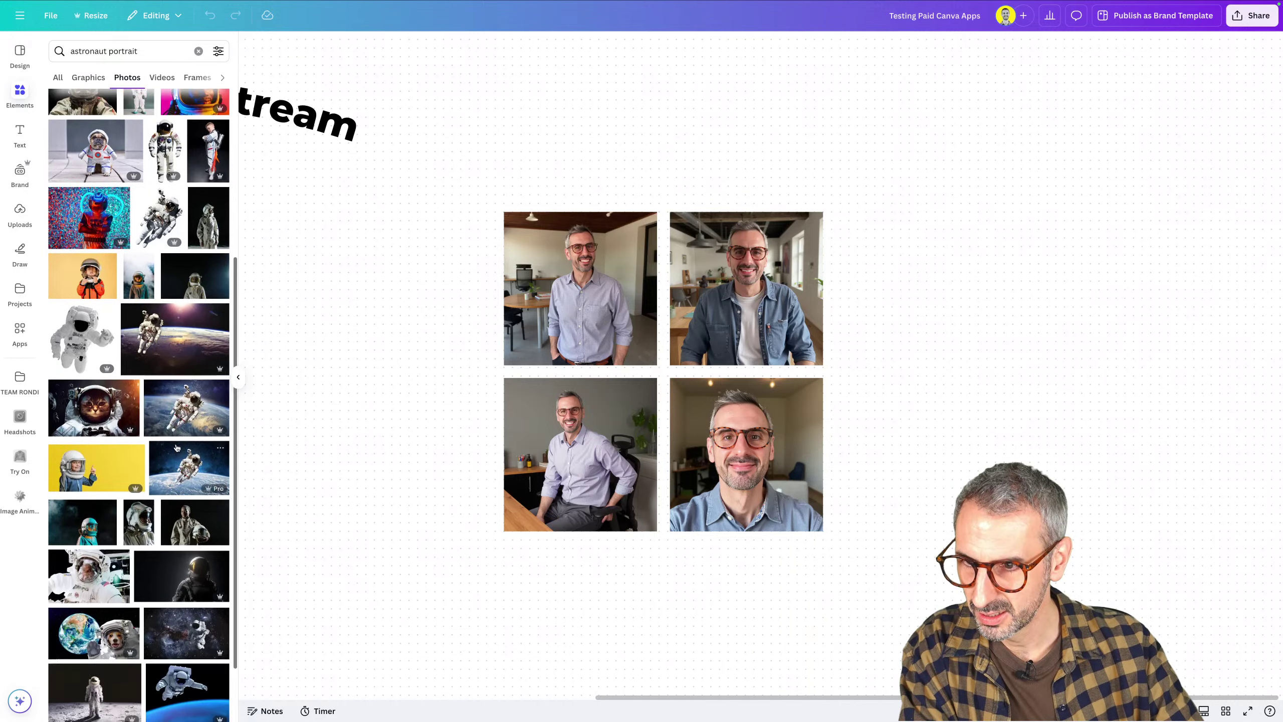
{"action": "scroll", "coordinate": [176, 449], "scroll_direction": "down", "scroll_amount": 6}
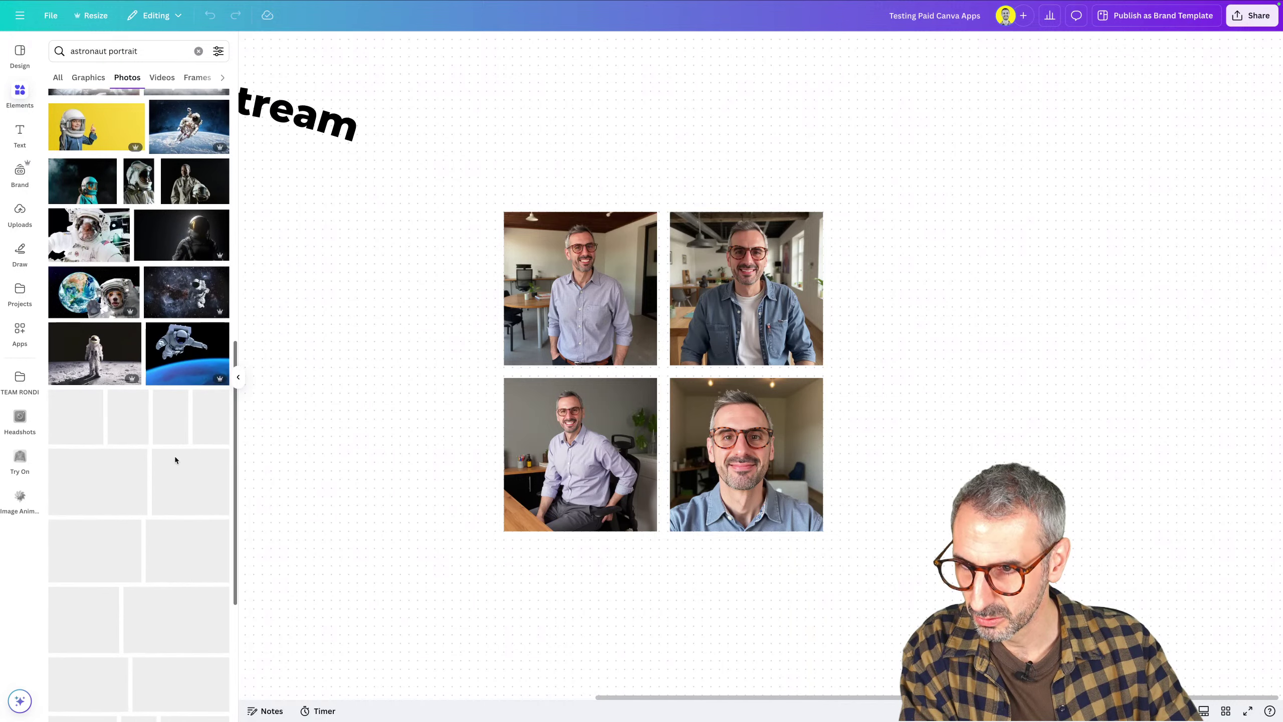
{"action": "scroll", "coordinate": [174, 456], "scroll_direction": "down", "scroll_amount": 2}
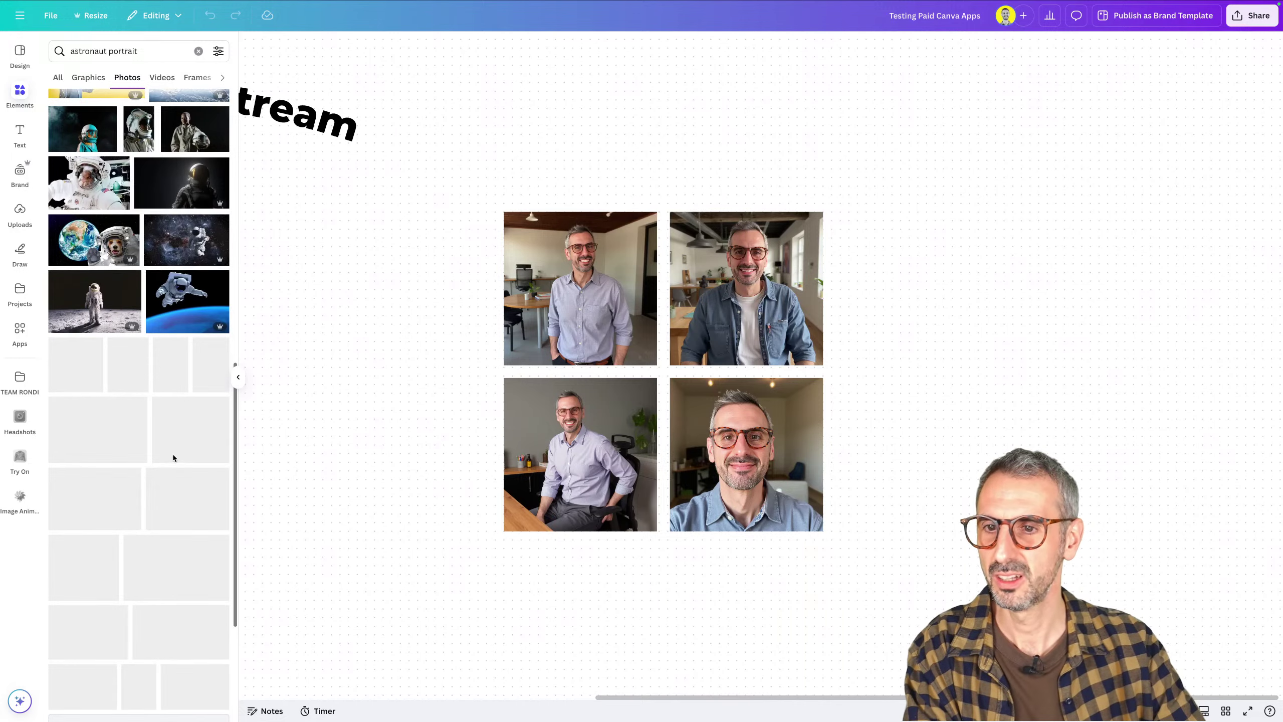
{"action": "scroll", "coordinate": [175, 447], "scroll_direction": "down", "scroll_amount": 2}
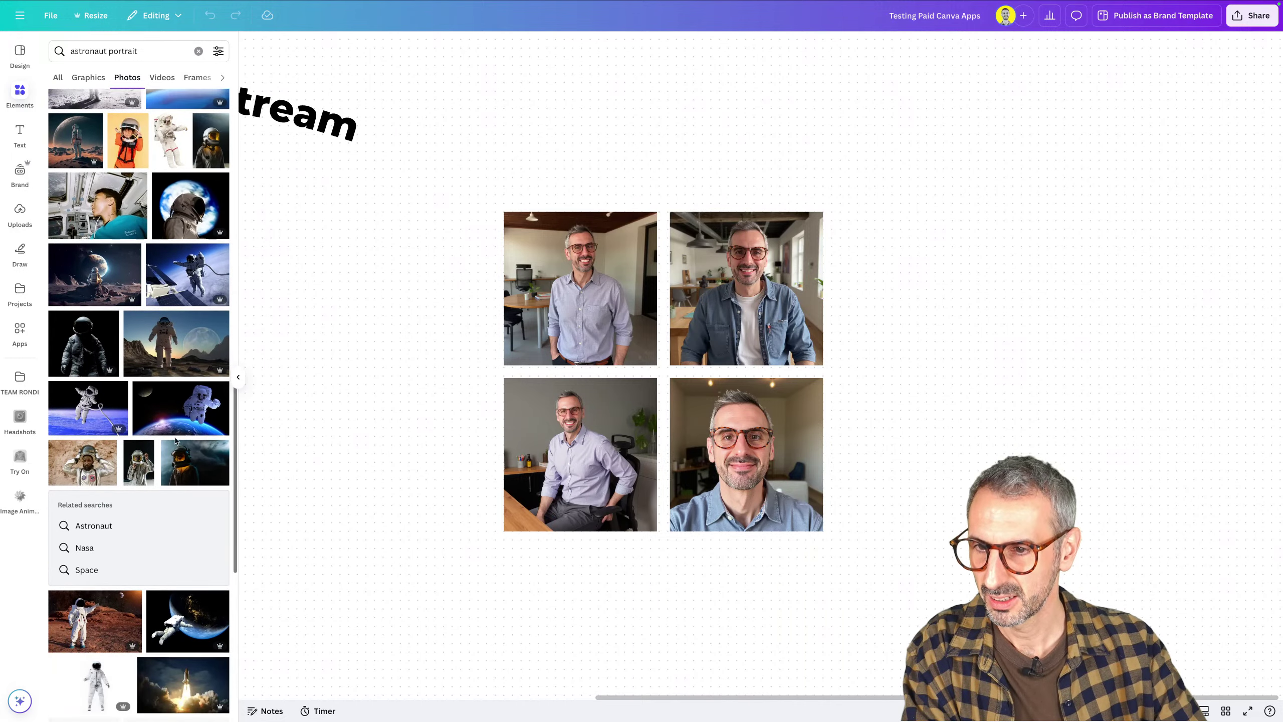
{"action": "scroll", "coordinate": [176, 440], "scroll_direction": "down", "scroll_amount": 1}
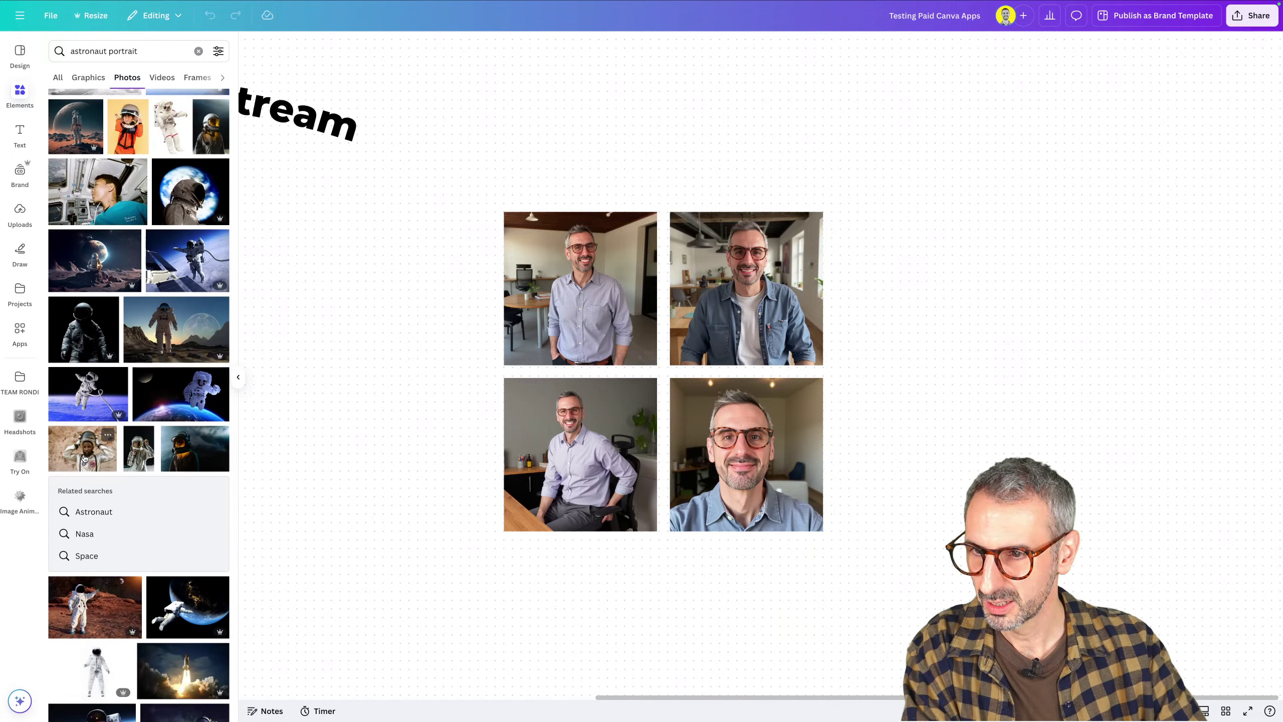
{"action": "left_click", "coordinate": [84, 459]}
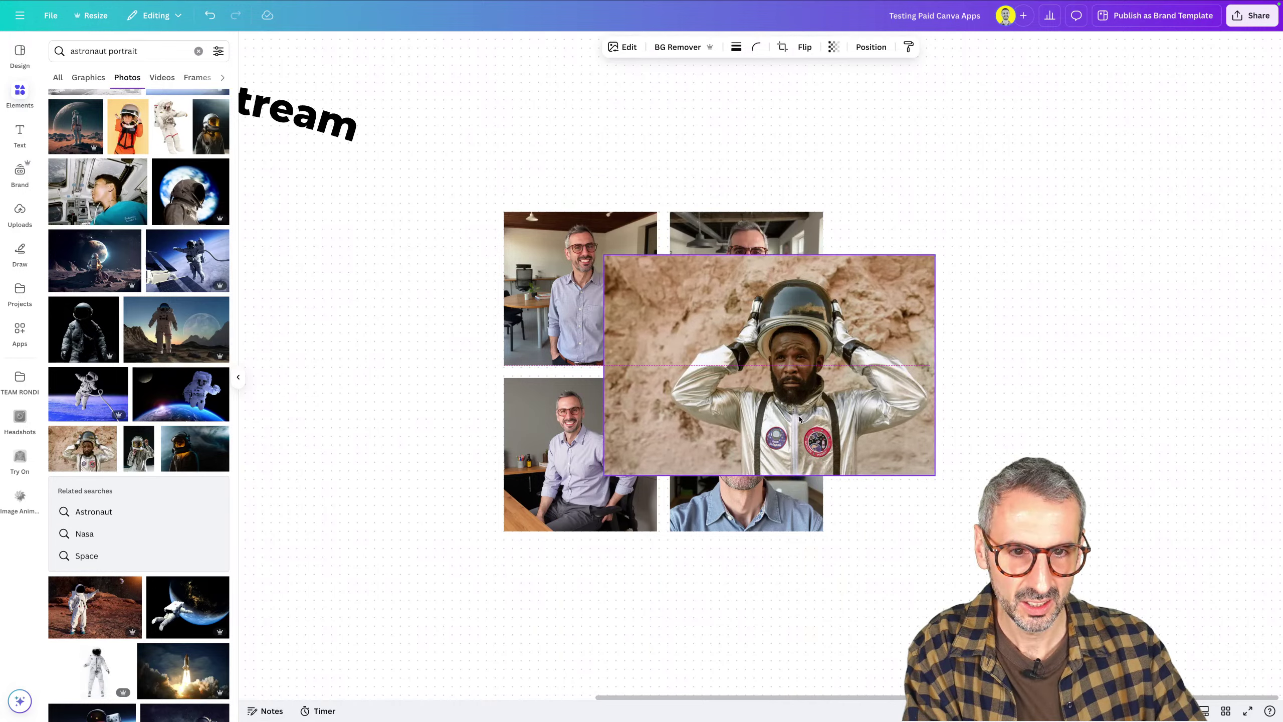
{"action": "left_click_drag", "start_coordinate": [798, 417], "coordinate": [1070, 473]}
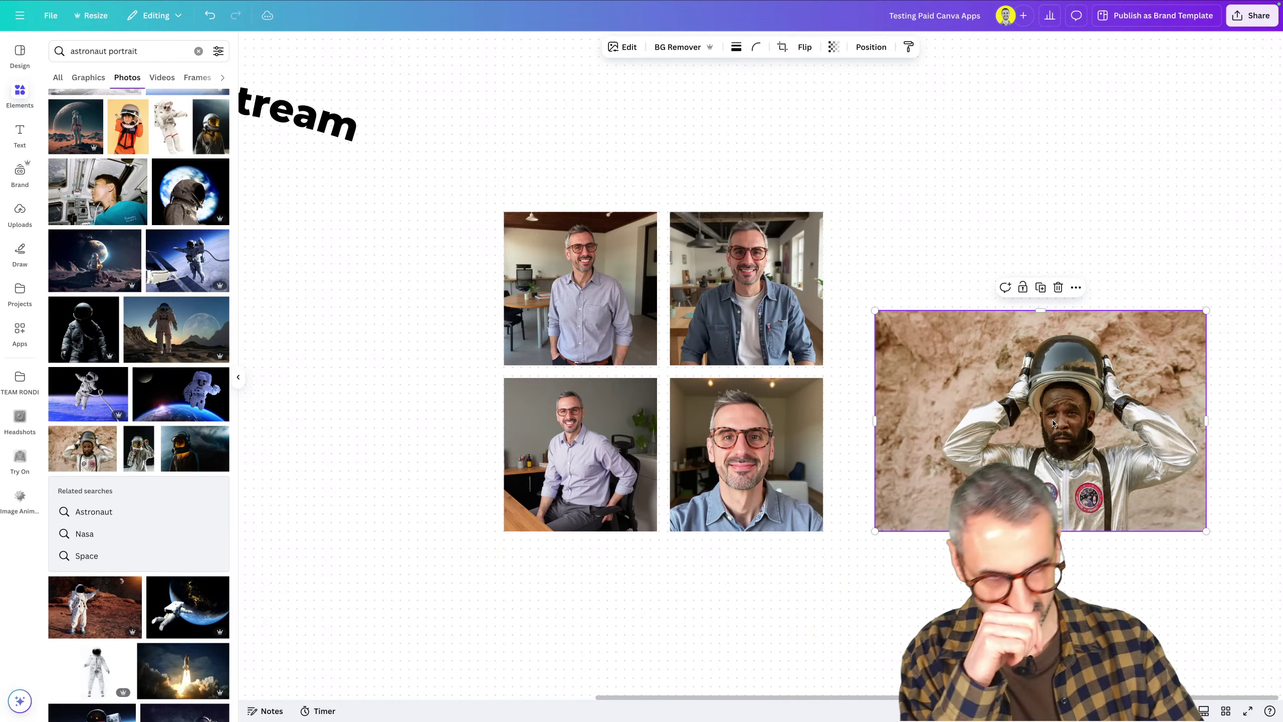
Deselect the silver-suited astronaut photo on the whiteboard and capture a screenshot of just that photo
{"action": "left_click", "coordinate": [1064, 252]}
{"action": "left_click", "coordinate": [1085, 323]}
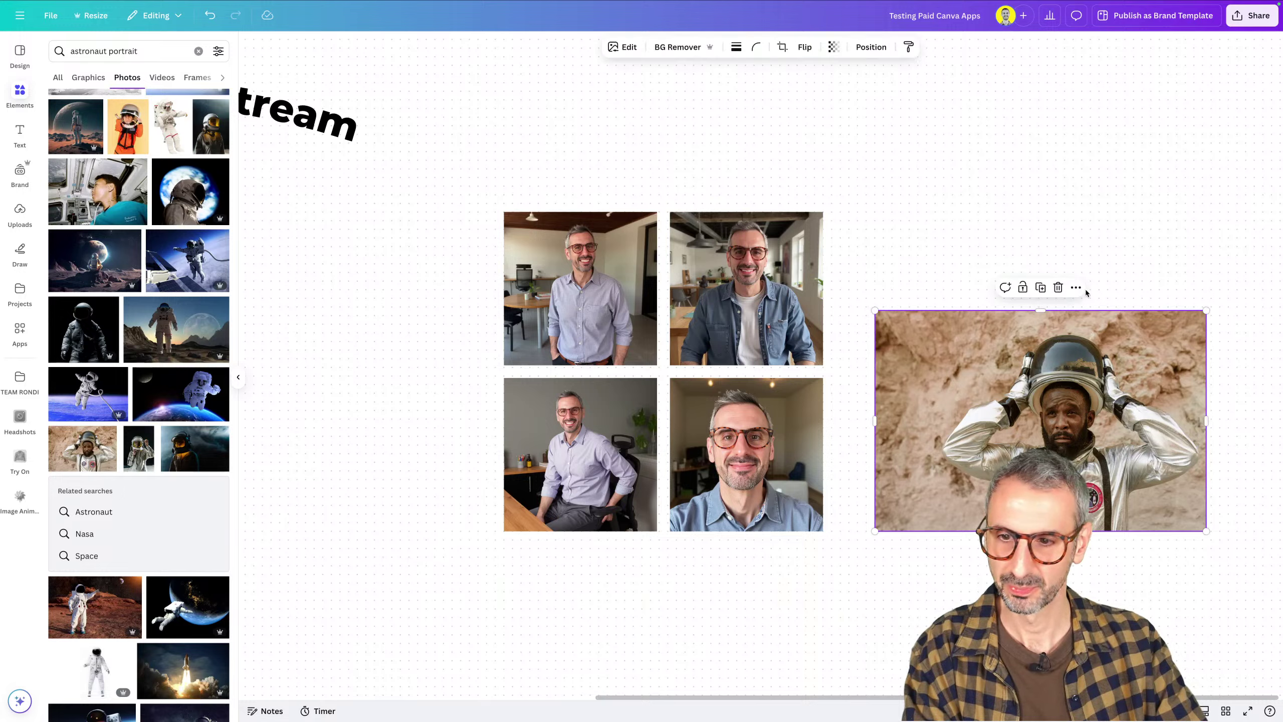
{"action": "left_click", "coordinate": [1122, 183]}
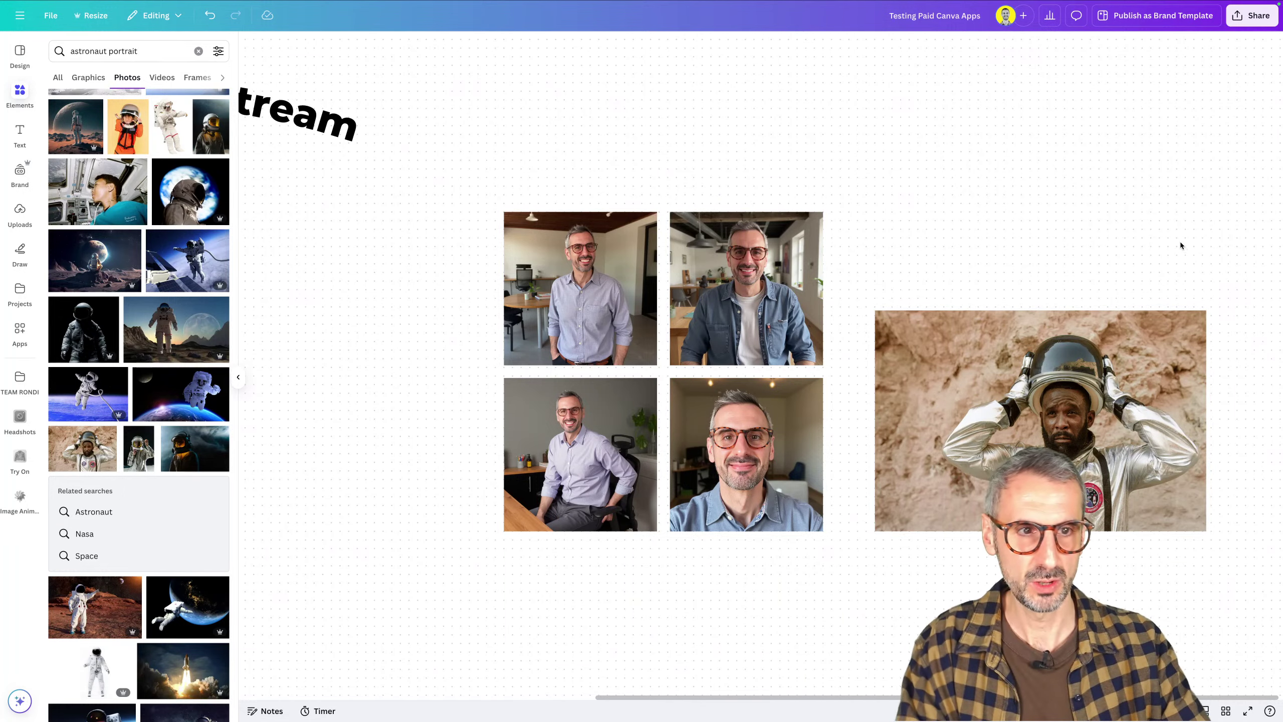
{"action": "key", "text": "super+shift+4"}
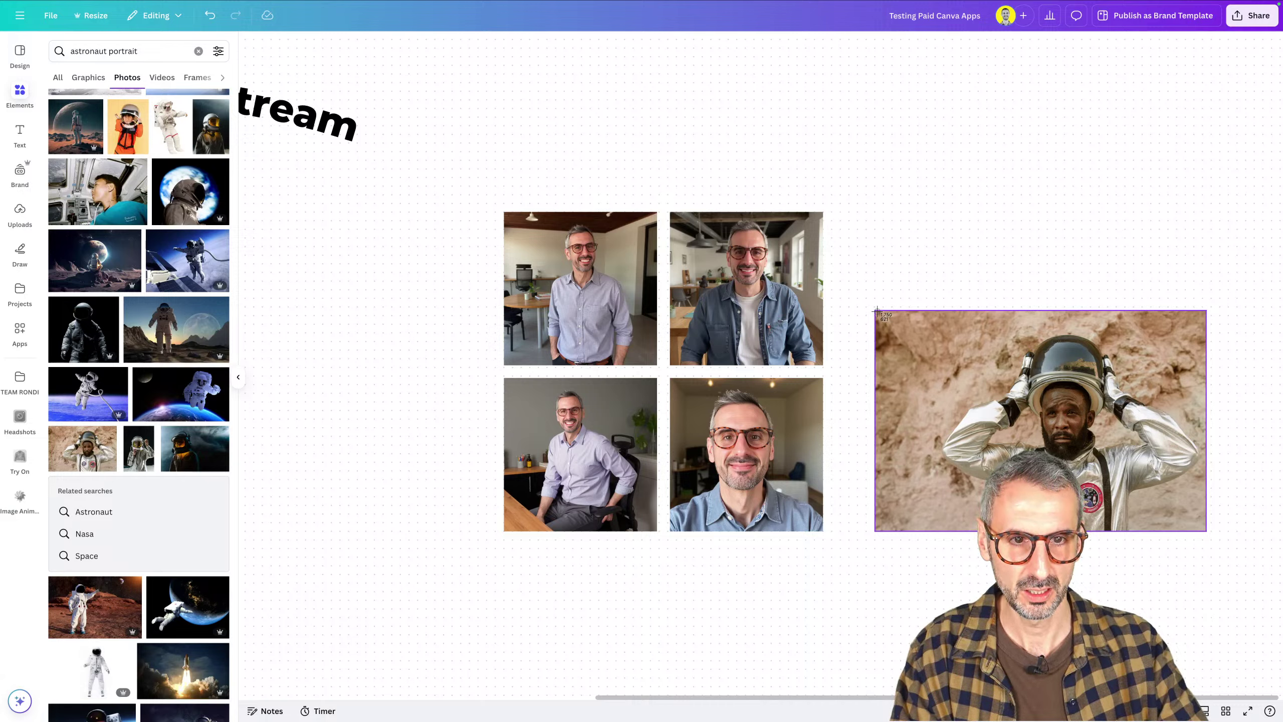
{"action": "left_click_drag", "start_coordinate": [876, 311], "coordinate": [1086, 485]}
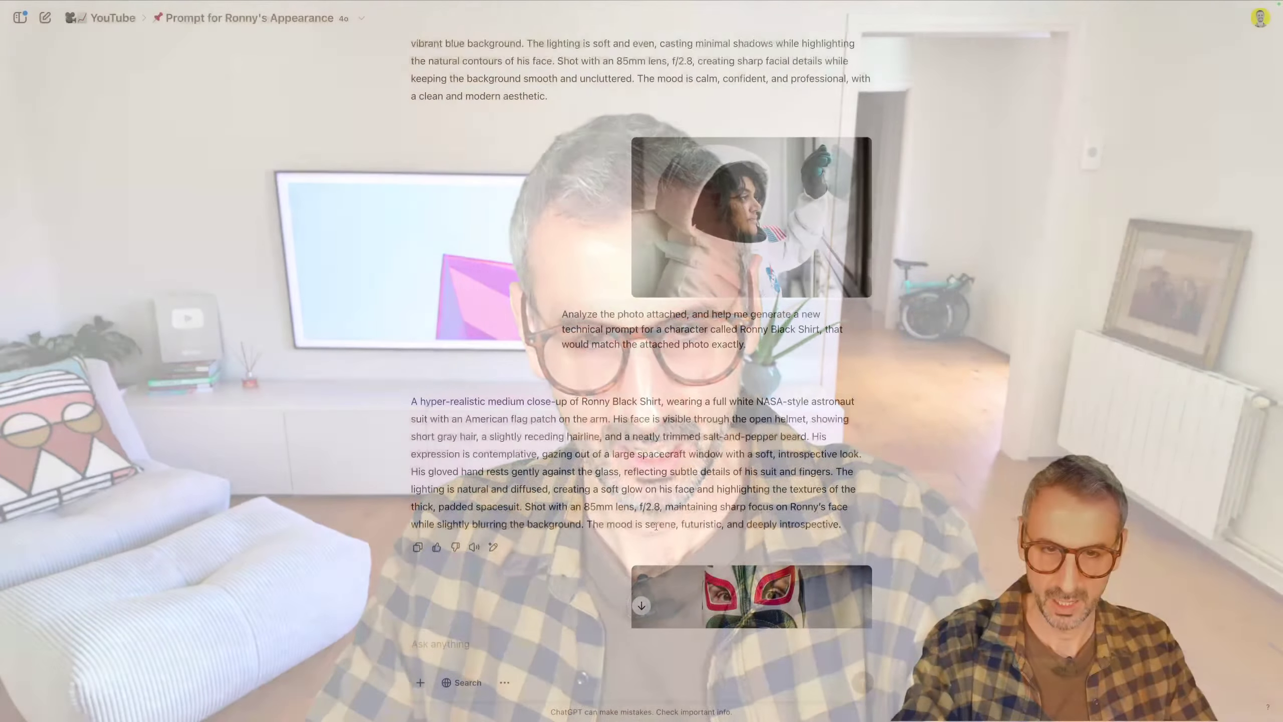
In the ChatGPT conversation, copy the request to analyze the attached astronaut photo and generate a matching technical prompt for the named character
{"action": "scroll", "coordinate": [684, 356], "scroll_direction": "up", "scroll_amount": 2}
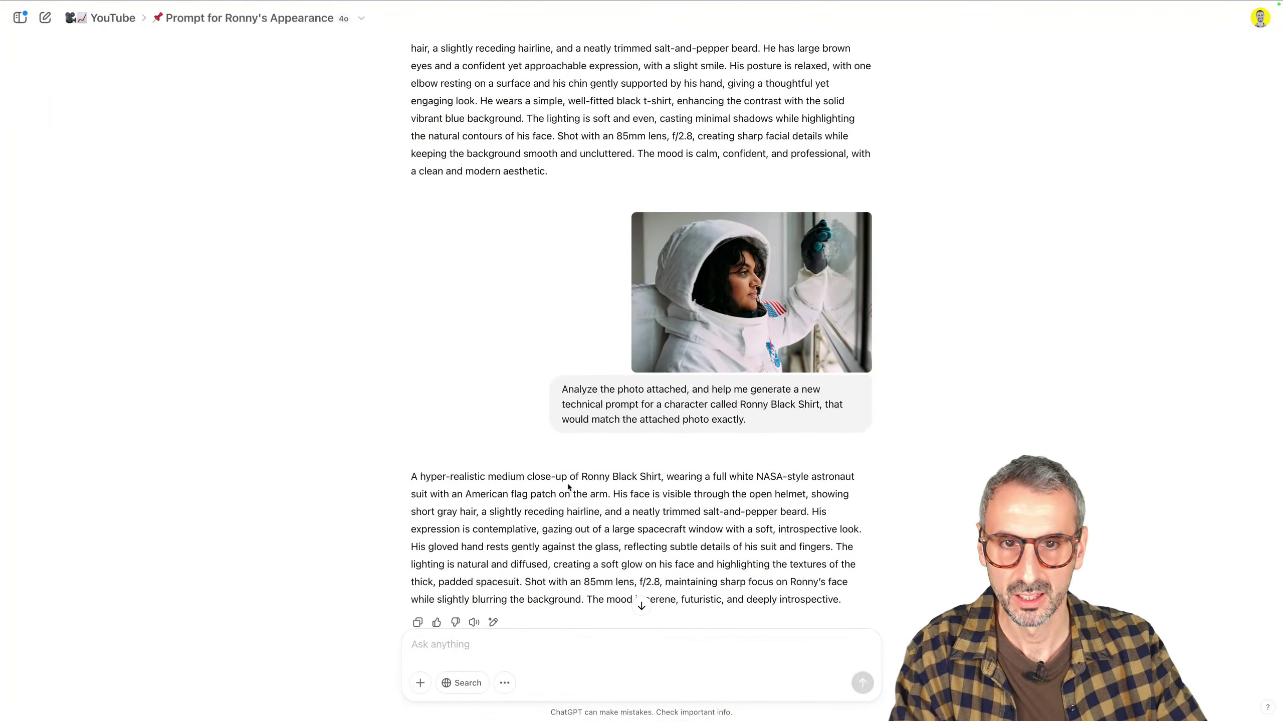
{"action": "left_click_drag", "start_coordinate": [564, 388], "coordinate": [752, 416]}
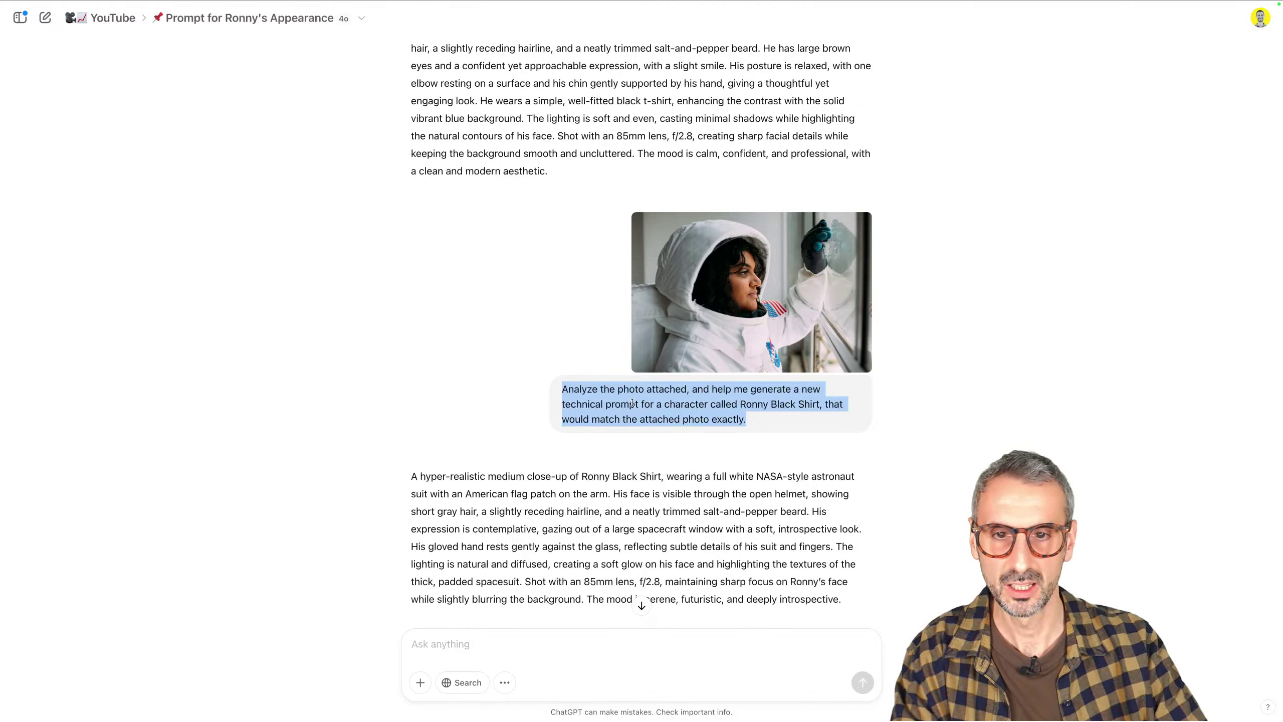
{"action": "scroll", "coordinate": [726, 411], "scroll_direction": "down", "scroll_amount": 1}
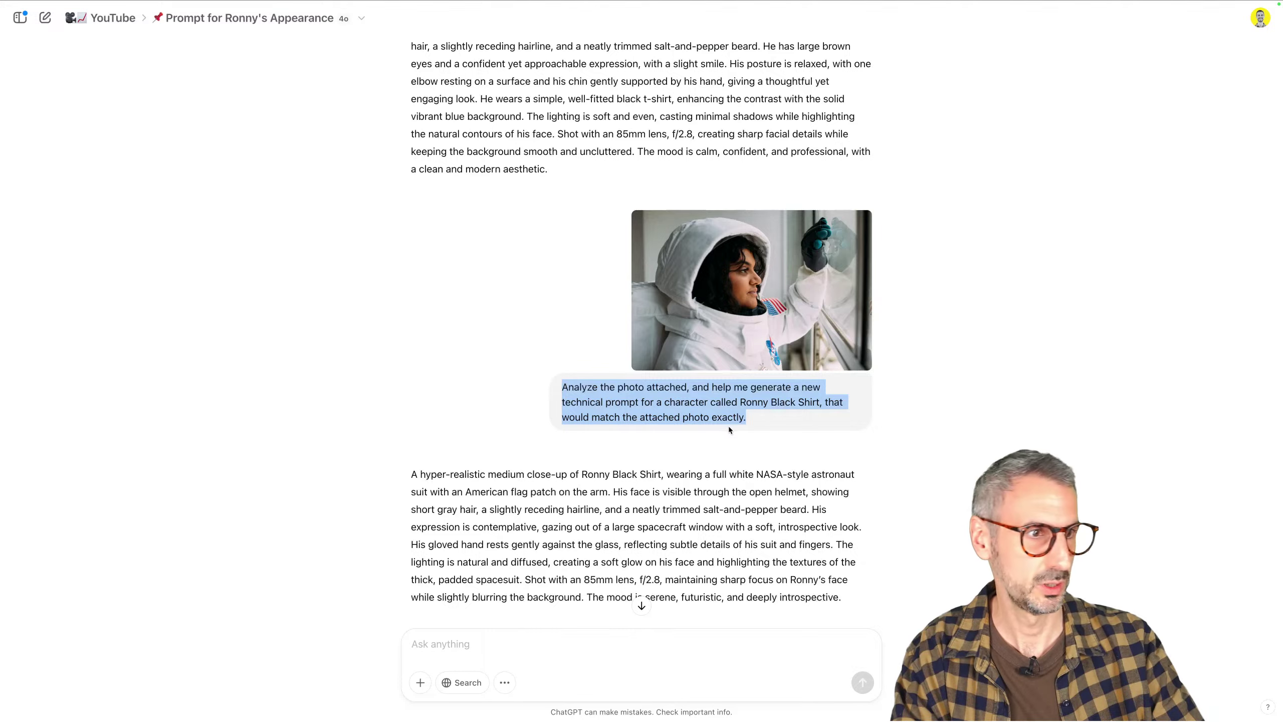
{"action": "scroll", "coordinate": [730, 436], "scroll_direction": "down", "scroll_amount": 2}
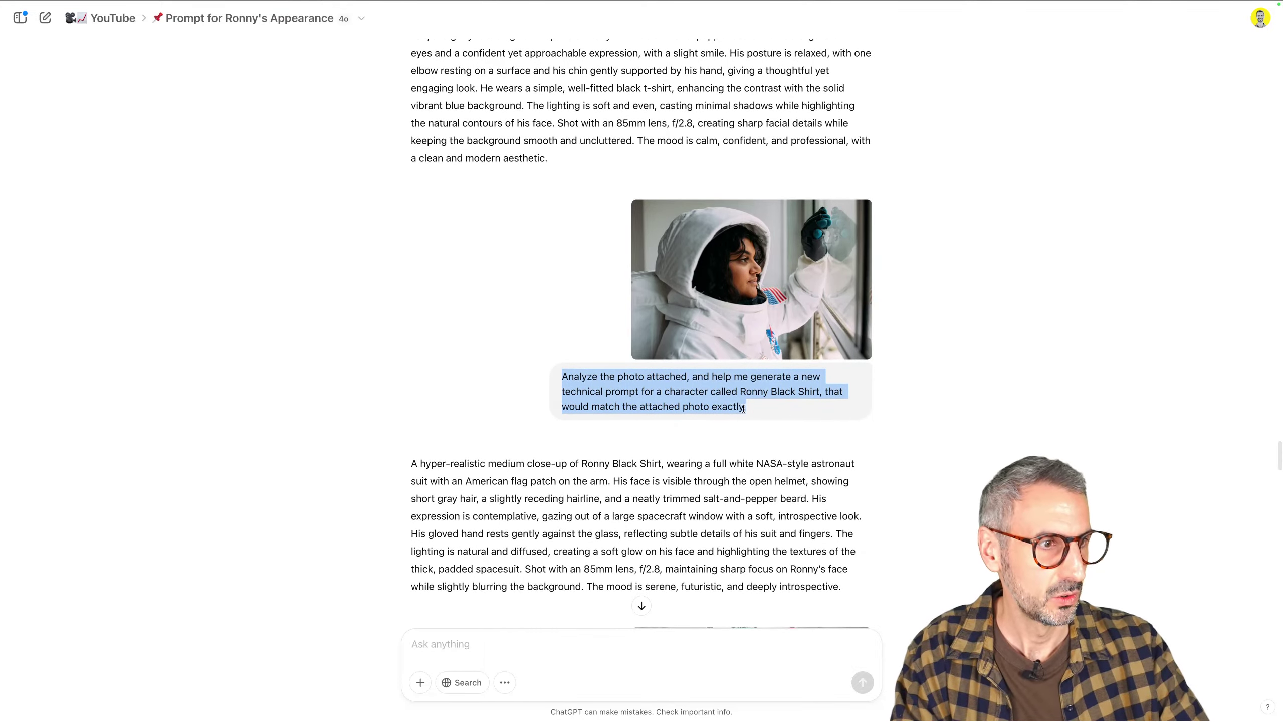
{"action": "scroll", "coordinate": [865, 329], "scroll_direction": "down", "scroll_amount": 2}
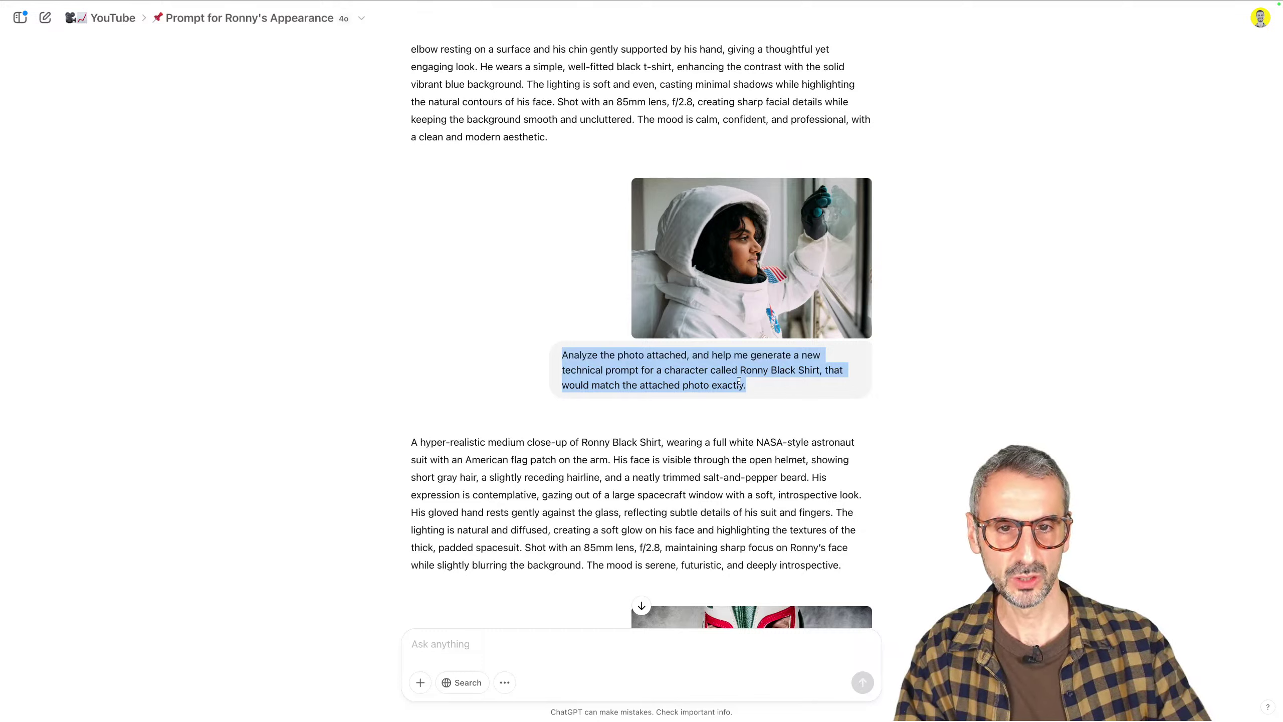
{"action": "right_click", "coordinate": [695, 379]}
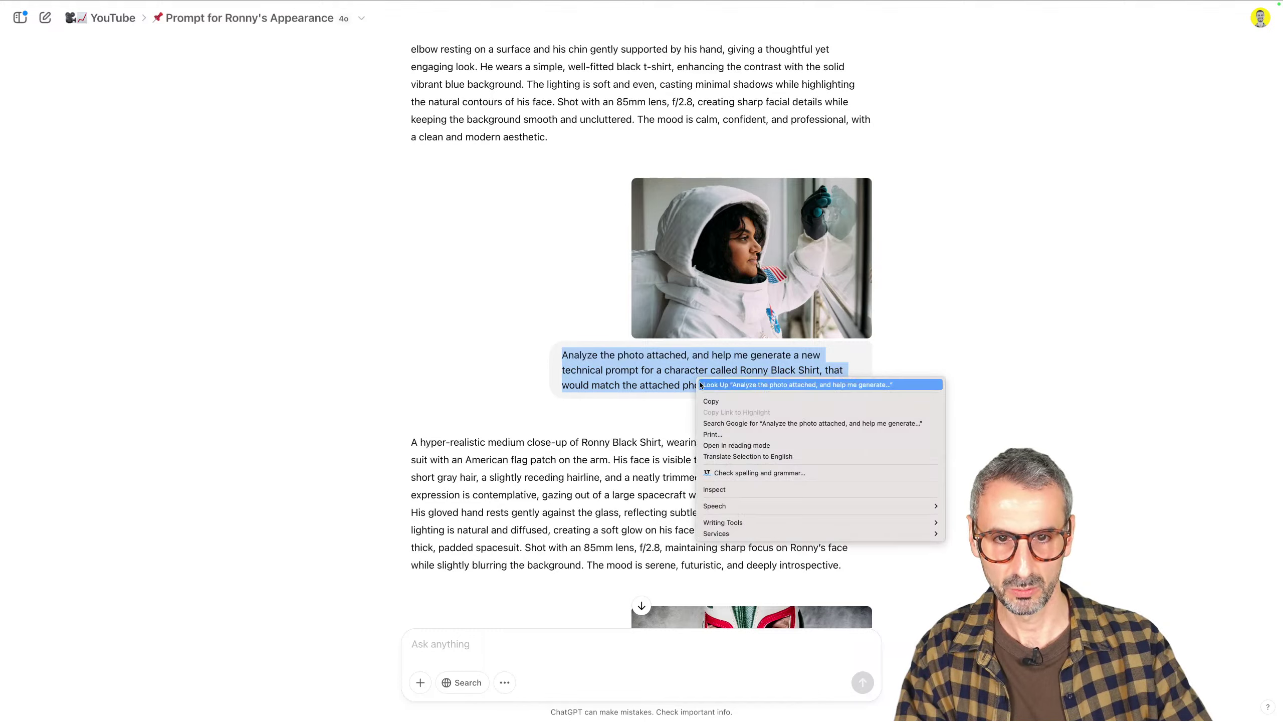
{"action": "left_click", "coordinate": [717, 402]}
Copy the full hyper-realistic NASA-style astronaut prompt from the ChatGPT reply below the astronaut photo
{"action": "scroll", "coordinate": [586, 367], "scroll_direction": "down", "scroll_amount": 2}
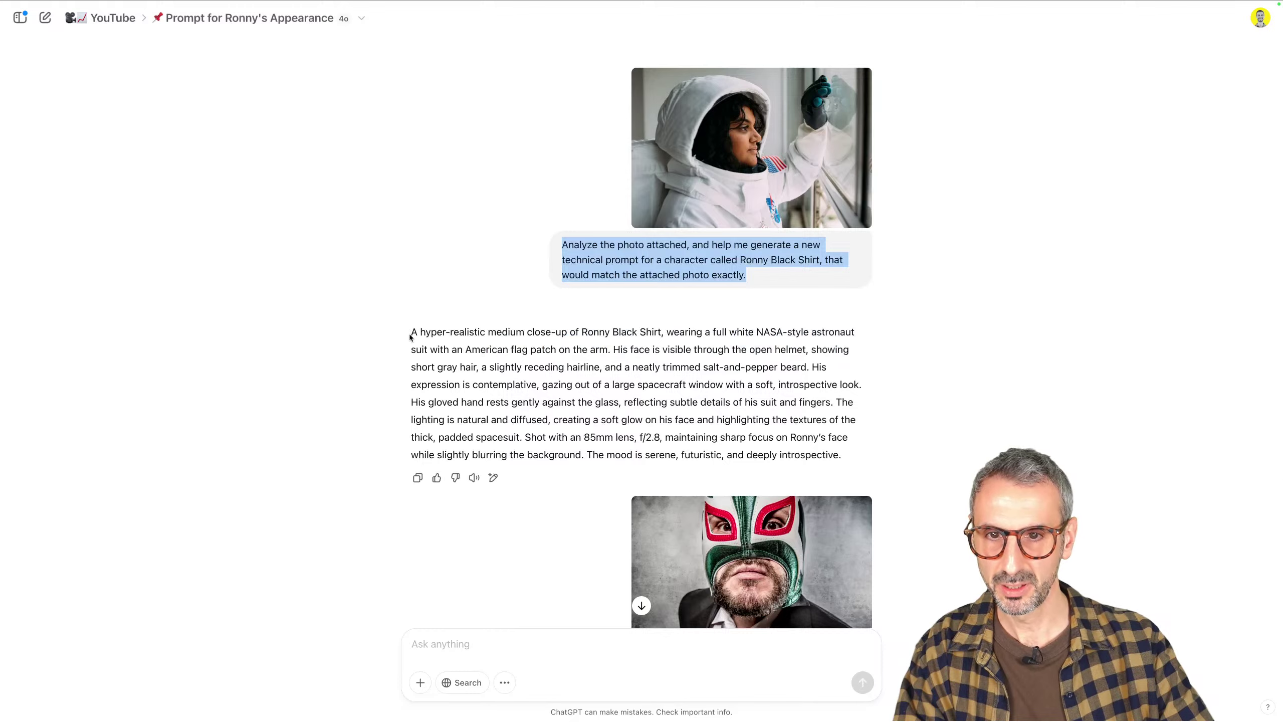
{"action": "left_click_drag", "start_coordinate": [409, 335], "coordinate": [851, 460]}
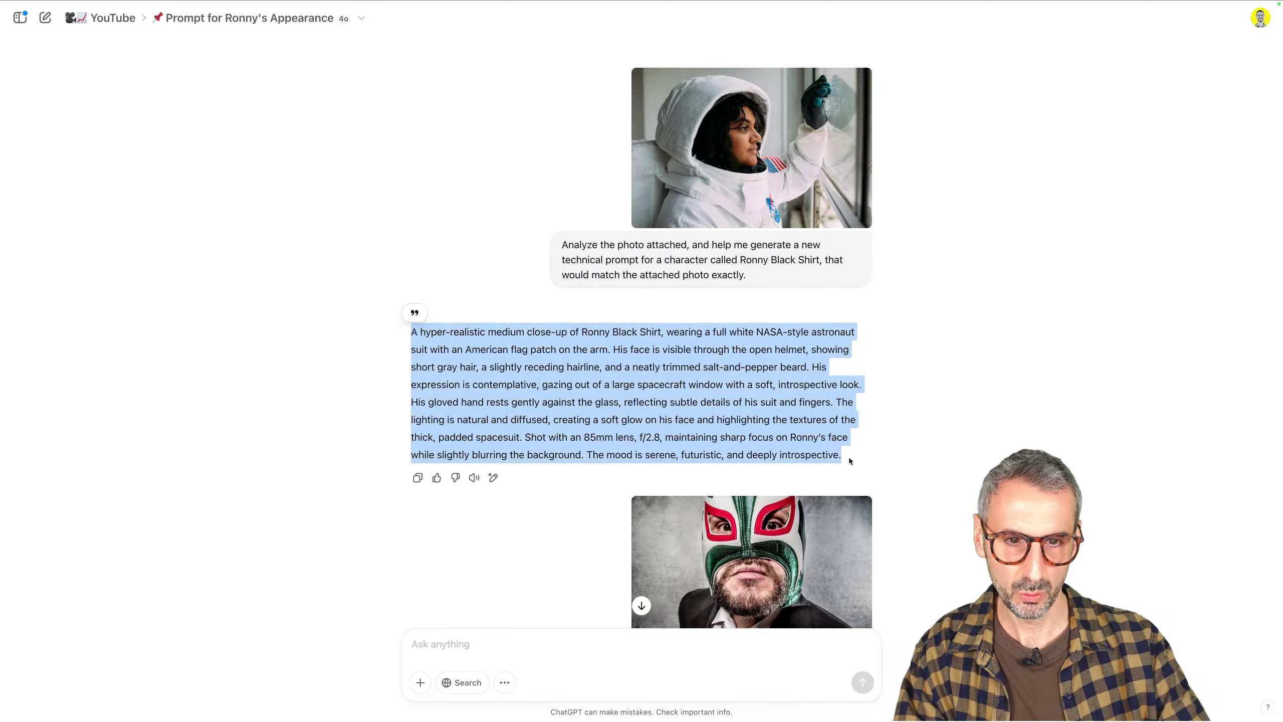
{"action": "right_click", "coordinate": [792, 444]}
{"action": "left_click", "coordinate": [809, 460]}
Switch back to the Canva whiteboard and open the trained Headshots model without "Black Shirt" in its name
{"action": "mouse_move", "coordinate": [150, 13]}
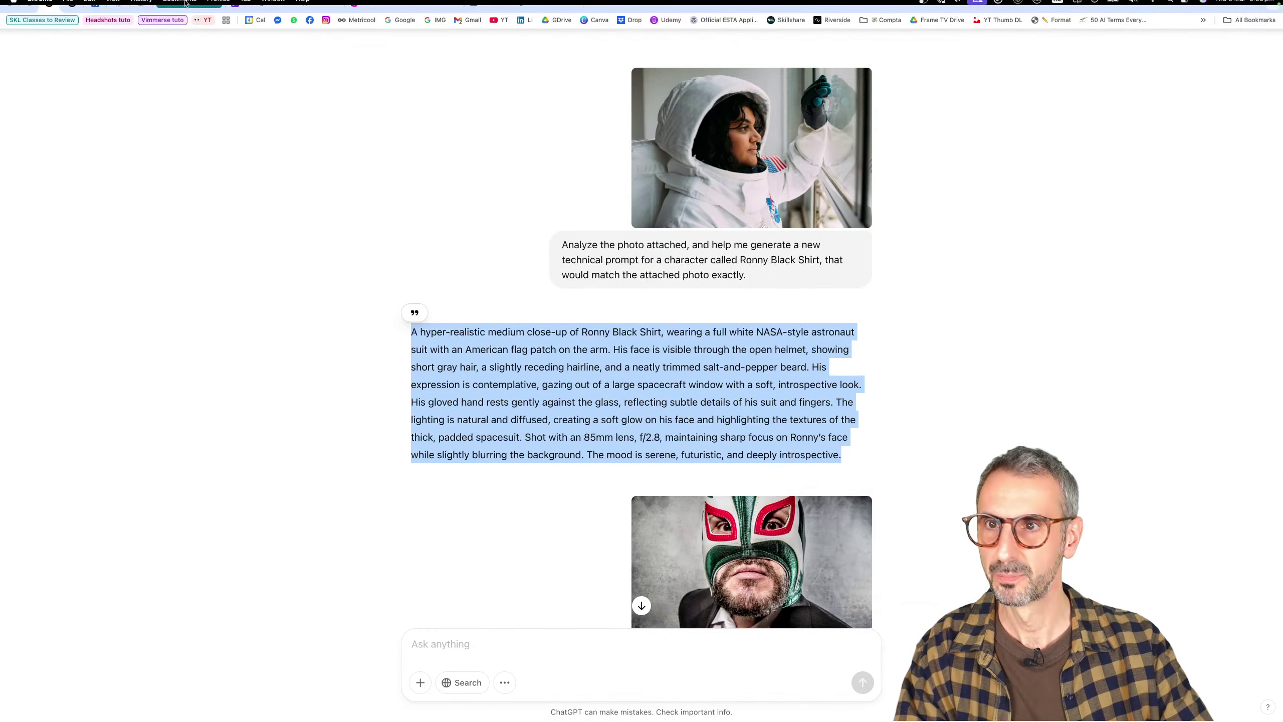
{"action": "left_click", "coordinate": [276, 22]}
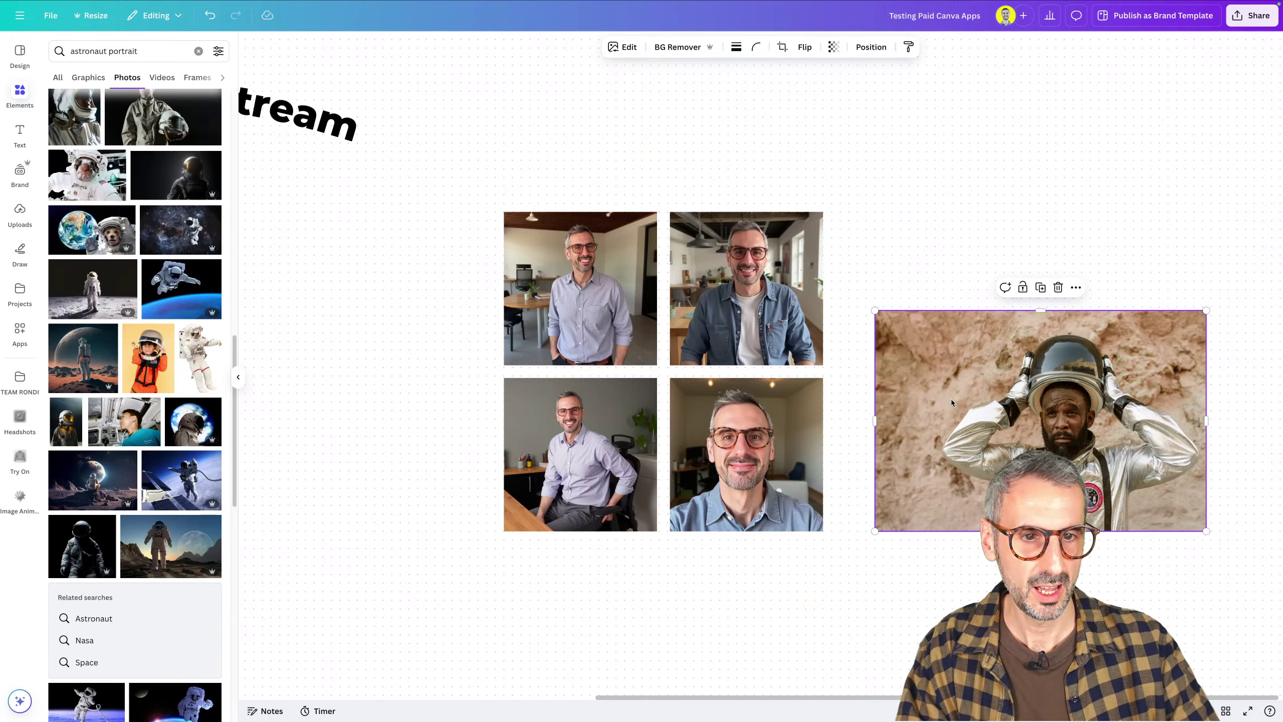
{"action": "left_click", "coordinate": [20, 417]}
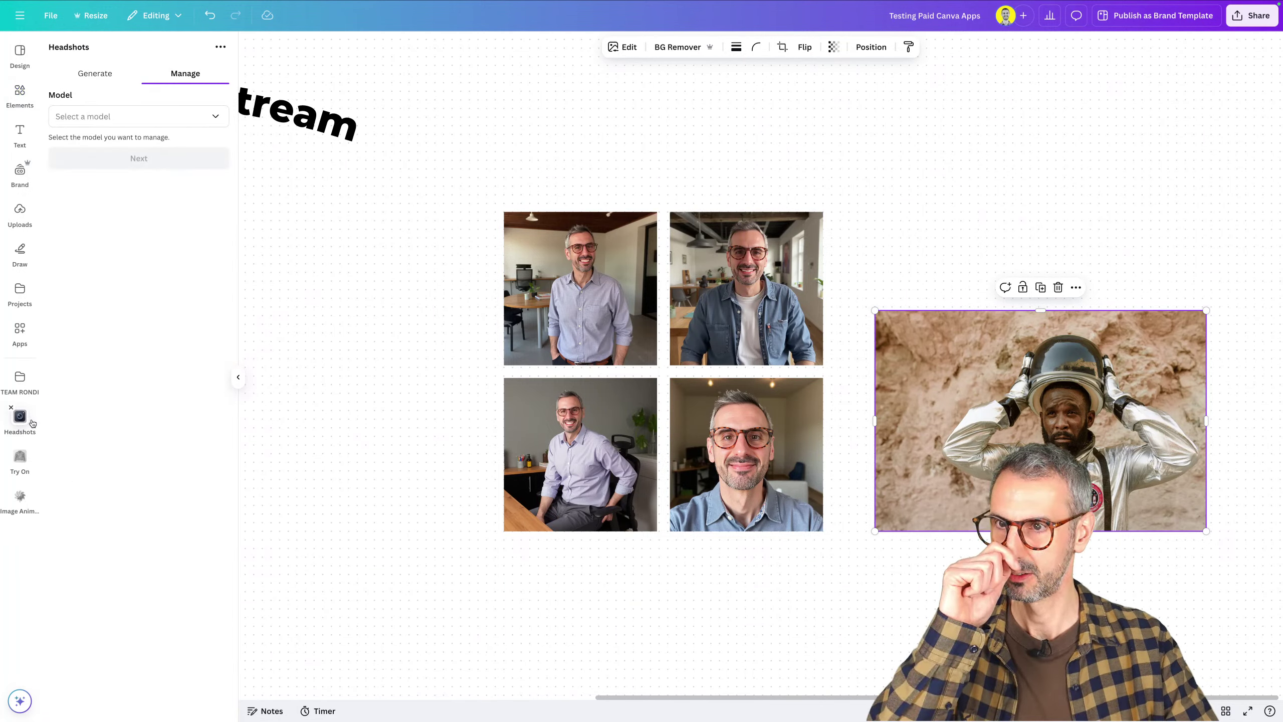
{"action": "left_click", "coordinate": [143, 117]}
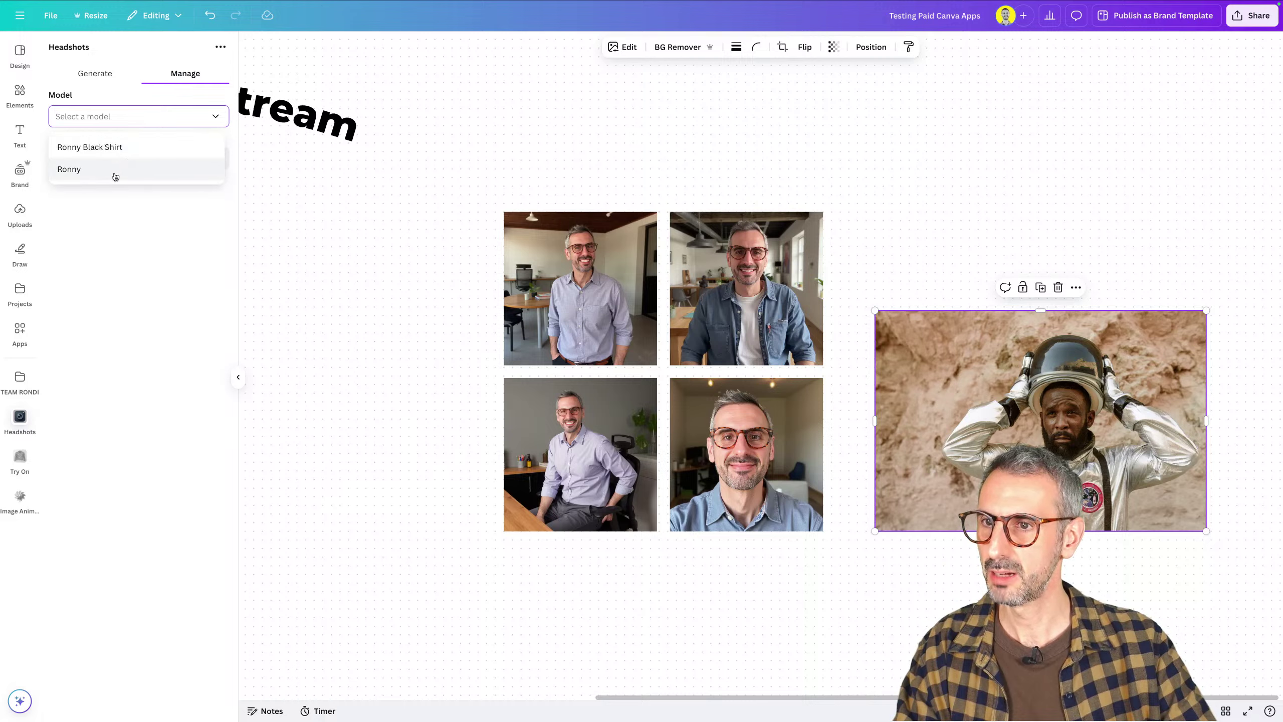
{"action": "left_click", "coordinate": [115, 174]}
{"action": "left_click", "coordinate": [121, 160]}
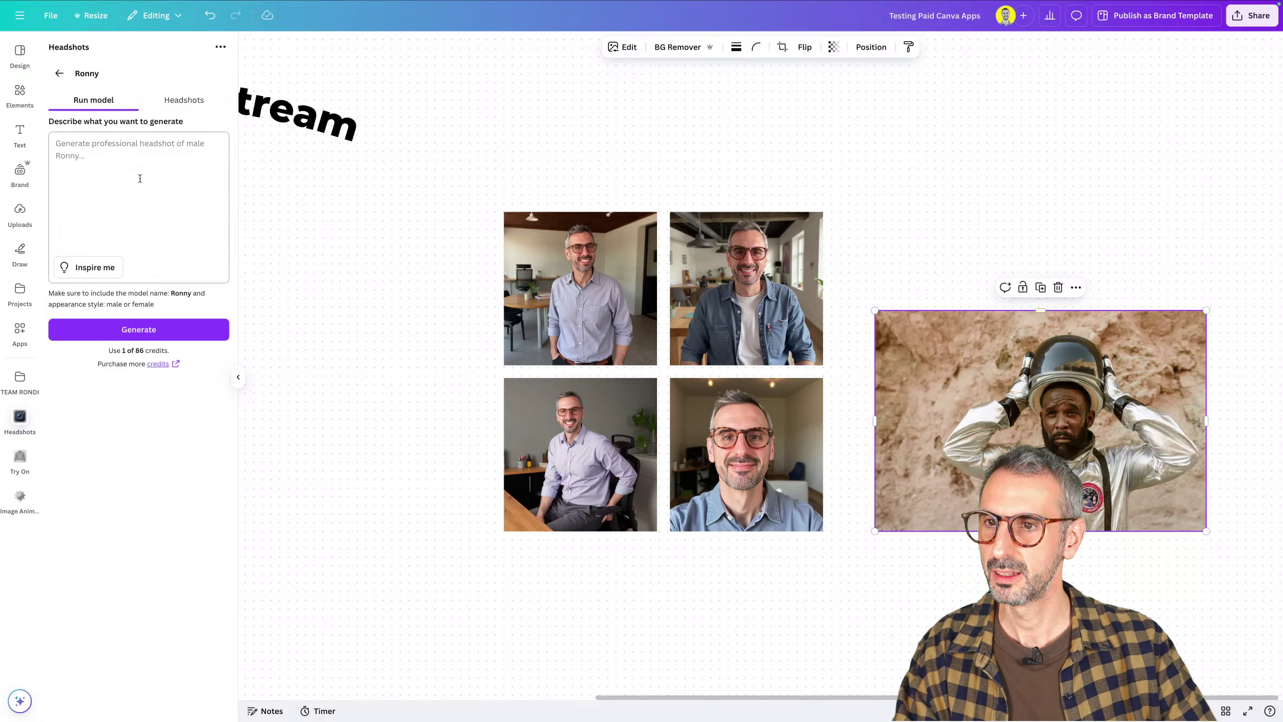
Paste the copied astronaut prompt as the image description and remove "Black Shirt" from the character's name
{"action": "left_click", "coordinate": [100, 169]}
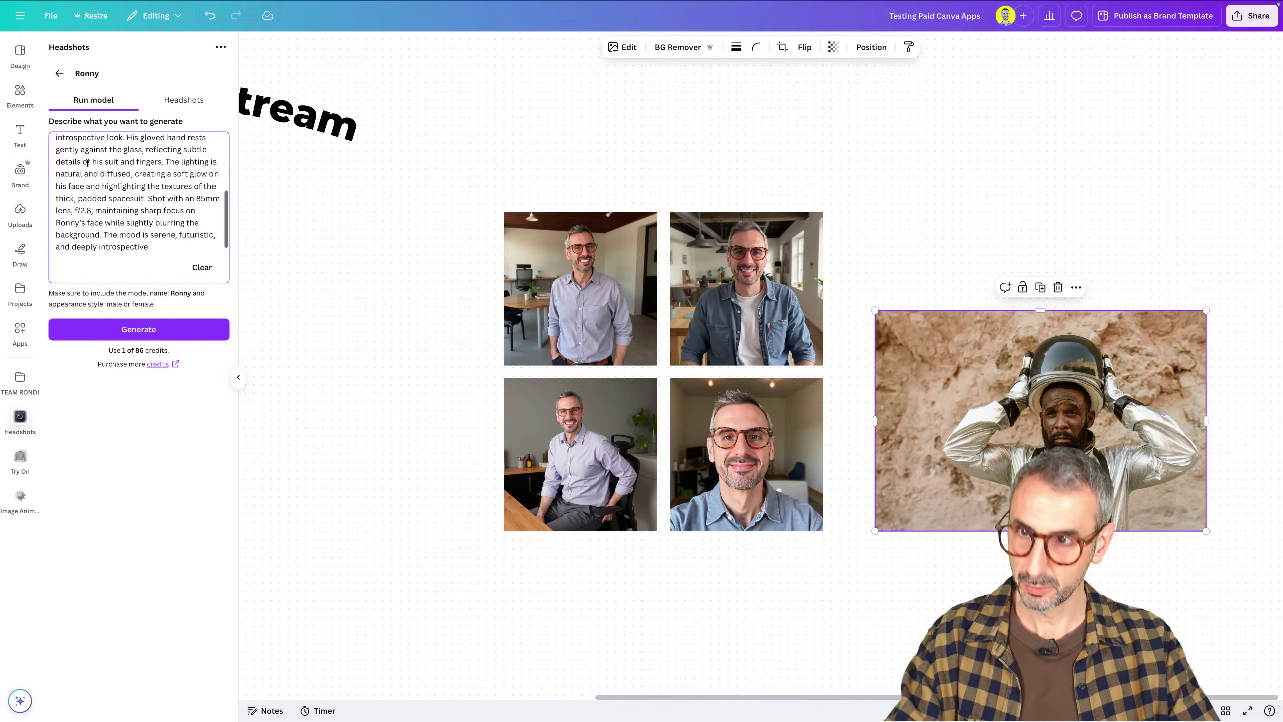
{"action": "key", "text": "ctrl+v"}
{"action": "scroll", "coordinate": [104, 150], "scroll_direction": "up", "scroll_amount": 5}
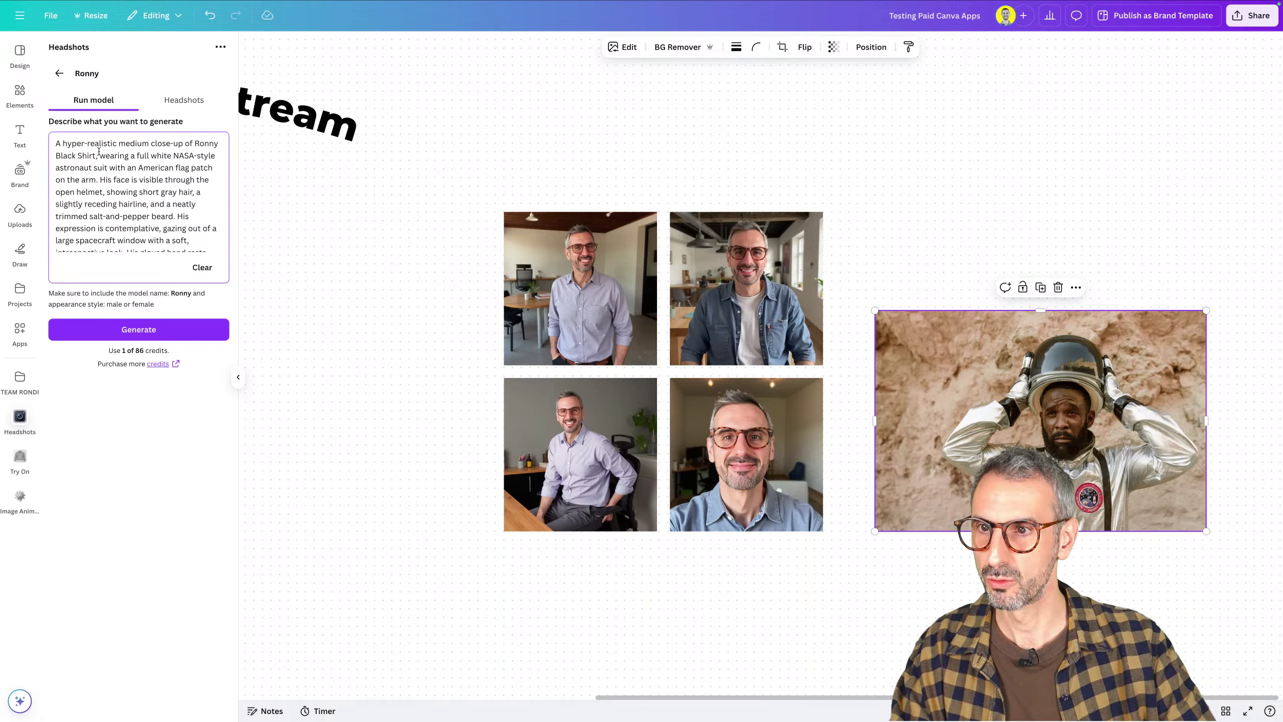
{"action": "left_click_drag", "start_coordinate": [95, 155], "coordinate": [57, 154]}
{"action": "key", "text": "BackSpace"}
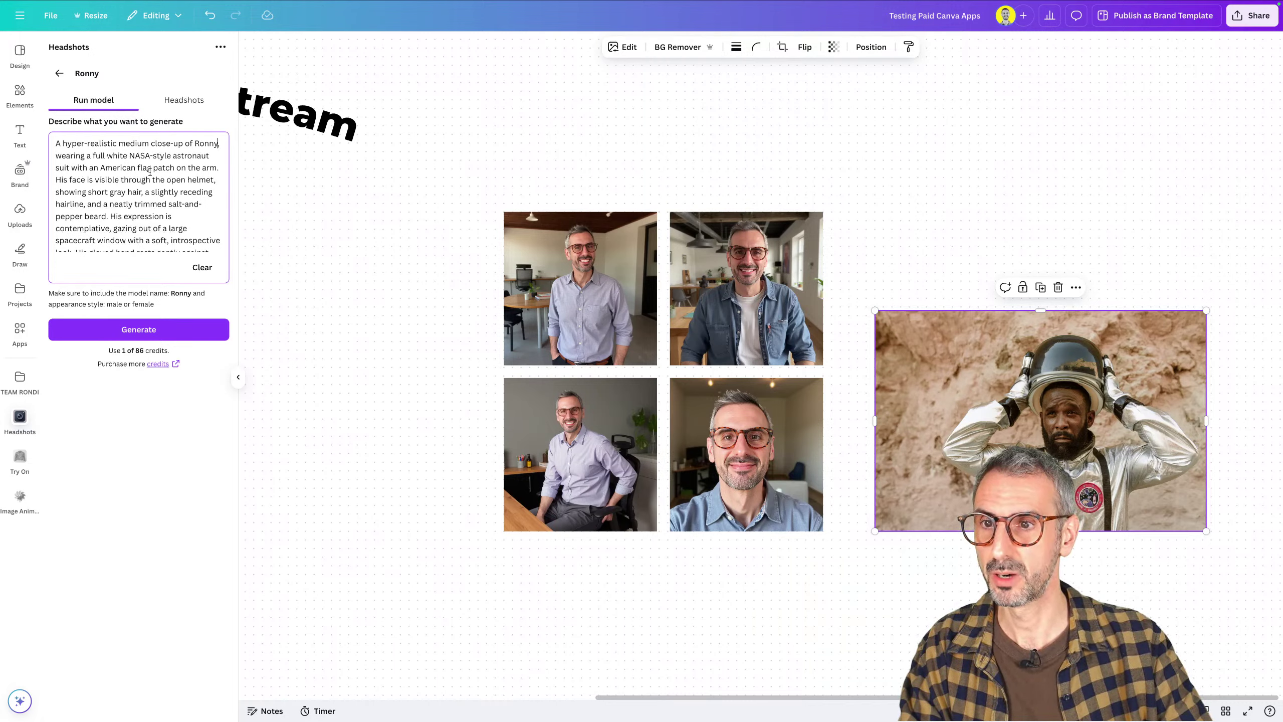
Read the astronaut prompt through to its end and generate headshots from it
{"action": "scroll", "coordinate": [157, 183], "scroll_direction": "down", "scroll_amount": 1}
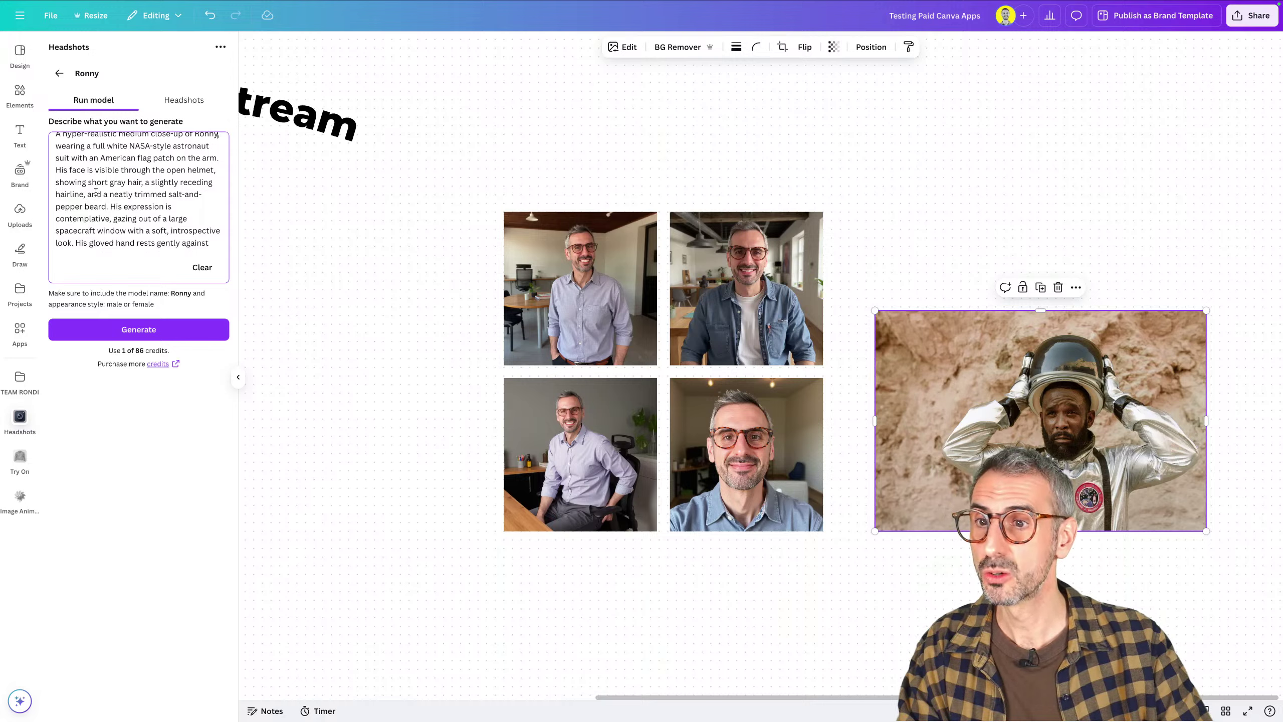
{"action": "scroll", "coordinate": [96, 192], "scroll_direction": "down", "scroll_amount": 2}
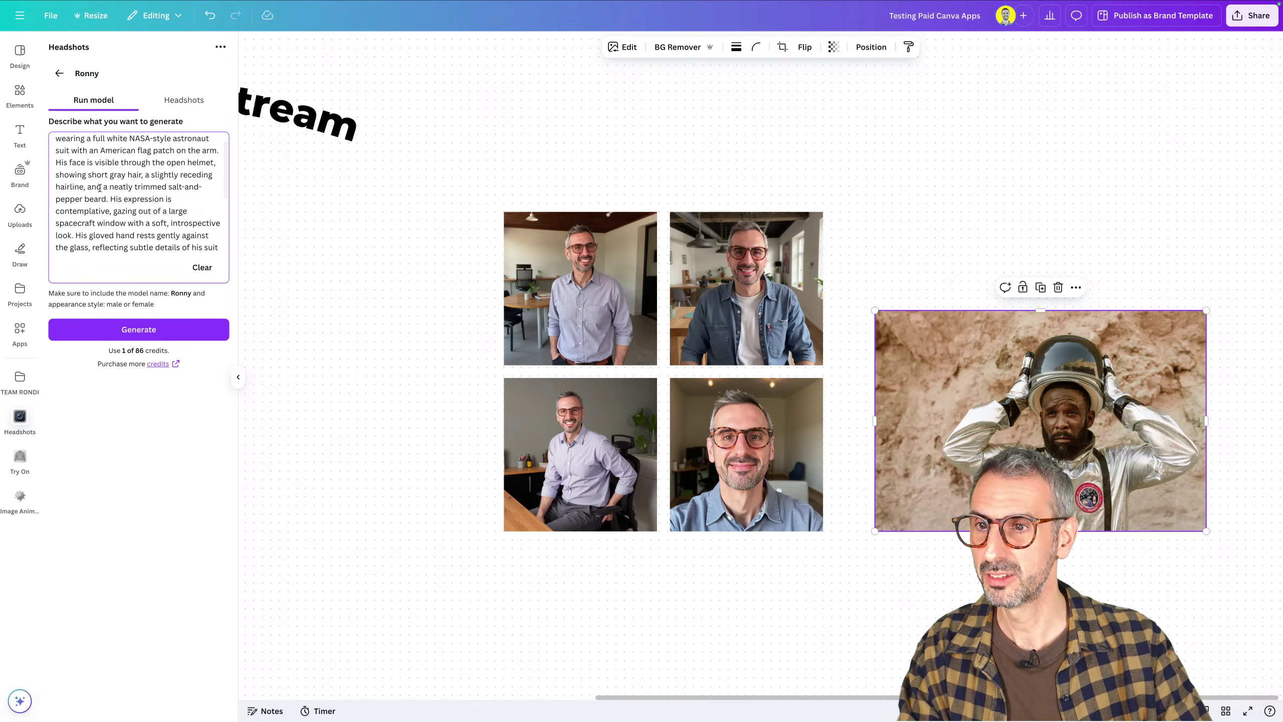
{"action": "scroll", "coordinate": [100, 188], "scroll_direction": "down", "scroll_amount": 2}
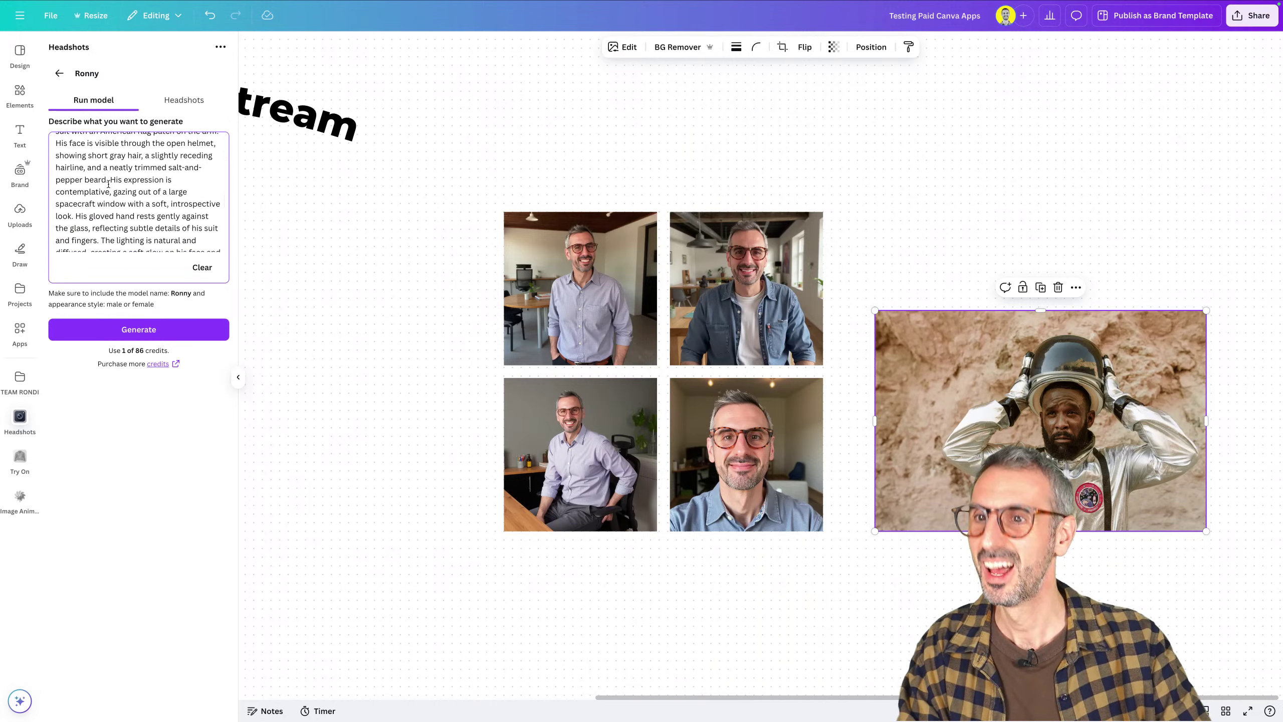
{"action": "scroll", "coordinate": [127, 182], "scroll_direction": "down", "scroll_amount": 3}
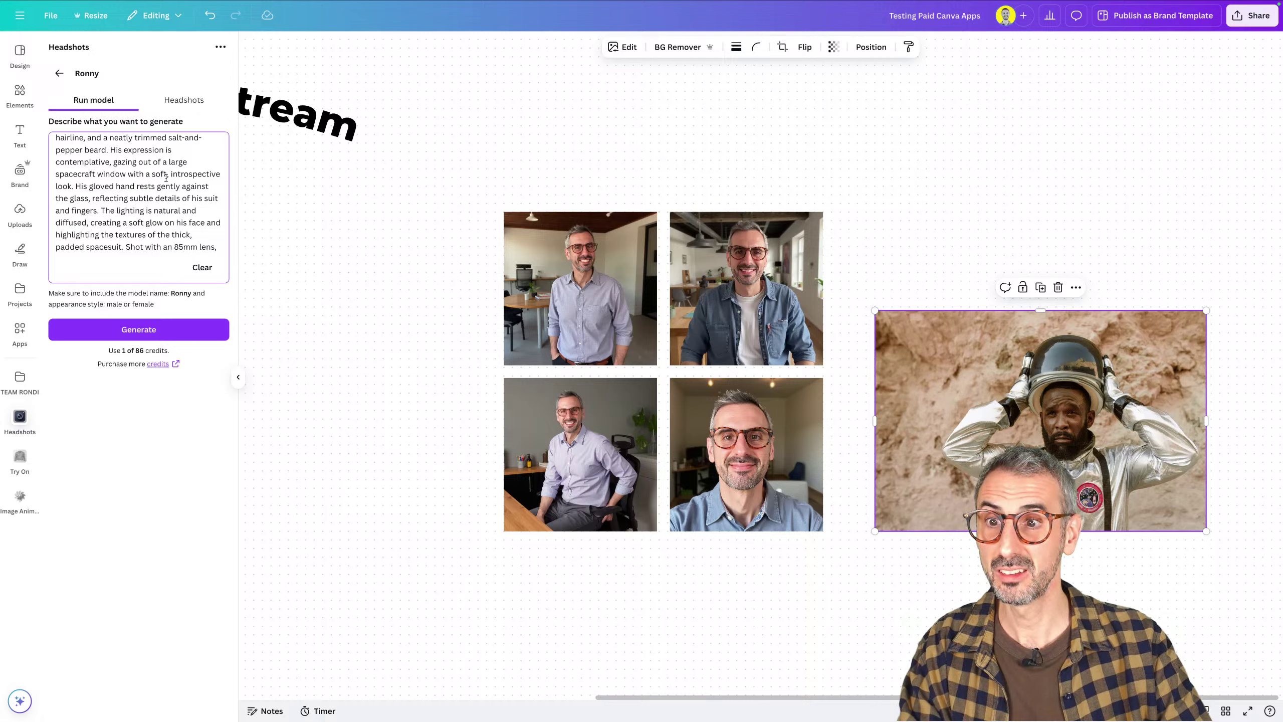
{"action": "scroll", "coordinate": [136, 182], "scroll_direction": "down", "scroll_amount": 1}
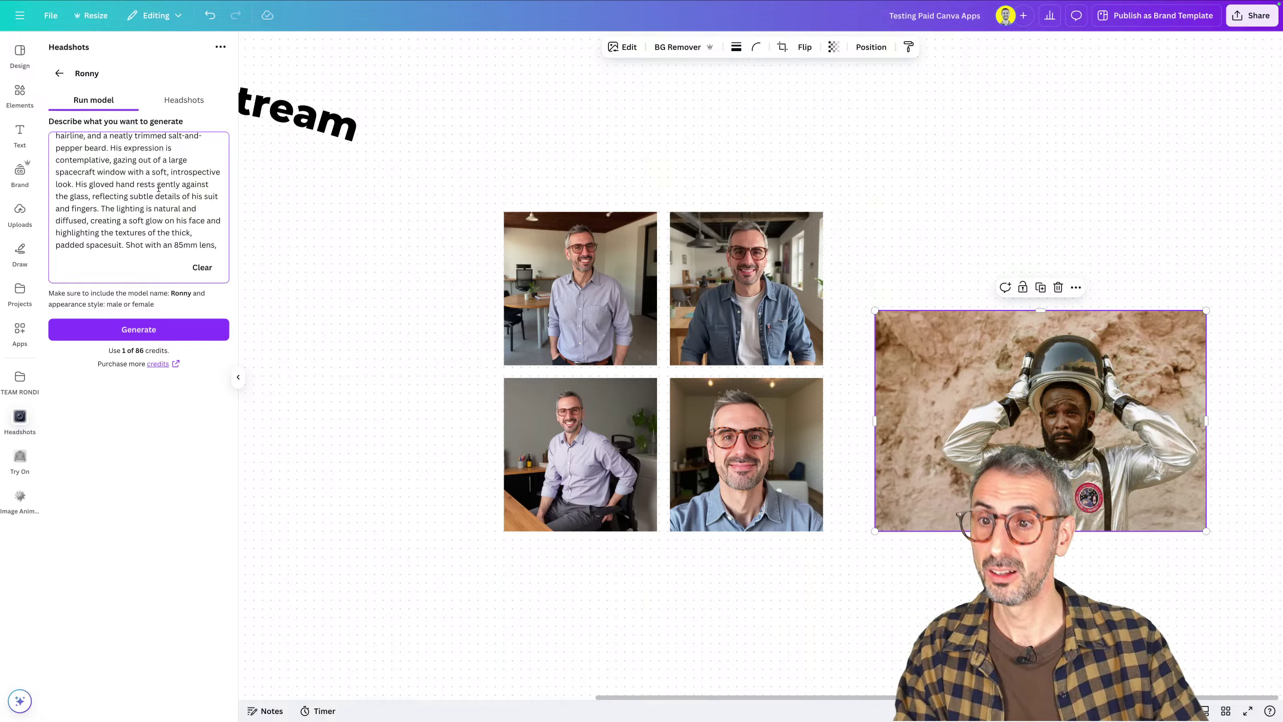
{"action": "scroll", "coordinate": [162, 201], "scroll_direction": "down", "scroll_amount": 2}
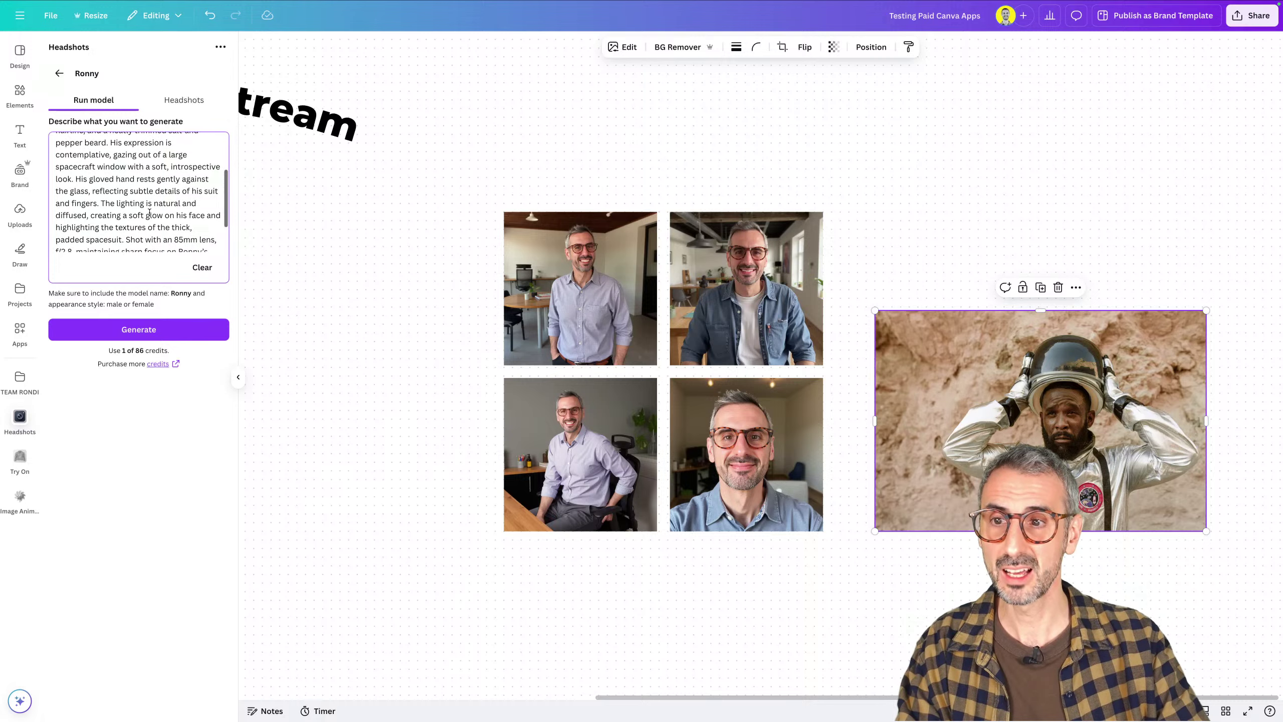
{"action": "scroll", "coordinate": [162, 200], "scroll_direction": "down", "scroll_amount": 3}
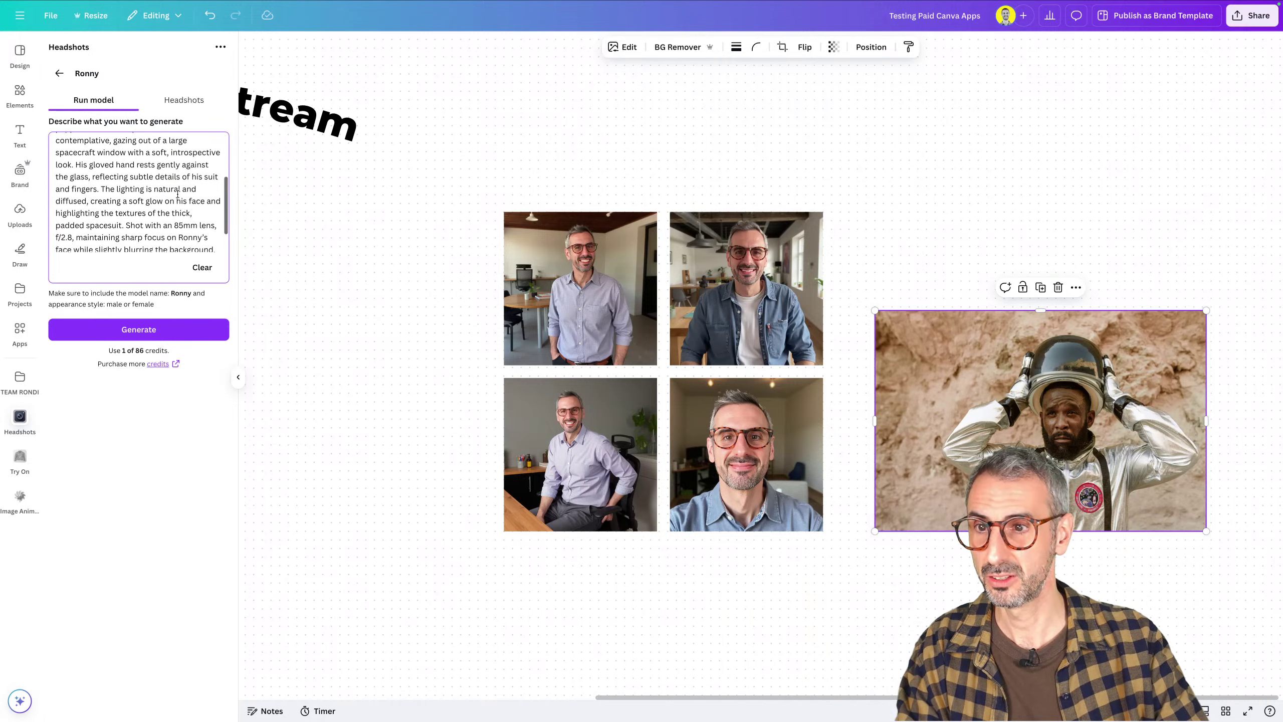
{"action": "scroll", "coordinate": [167, 201], "scroll_direction": "down", "scroll_amount": 2}
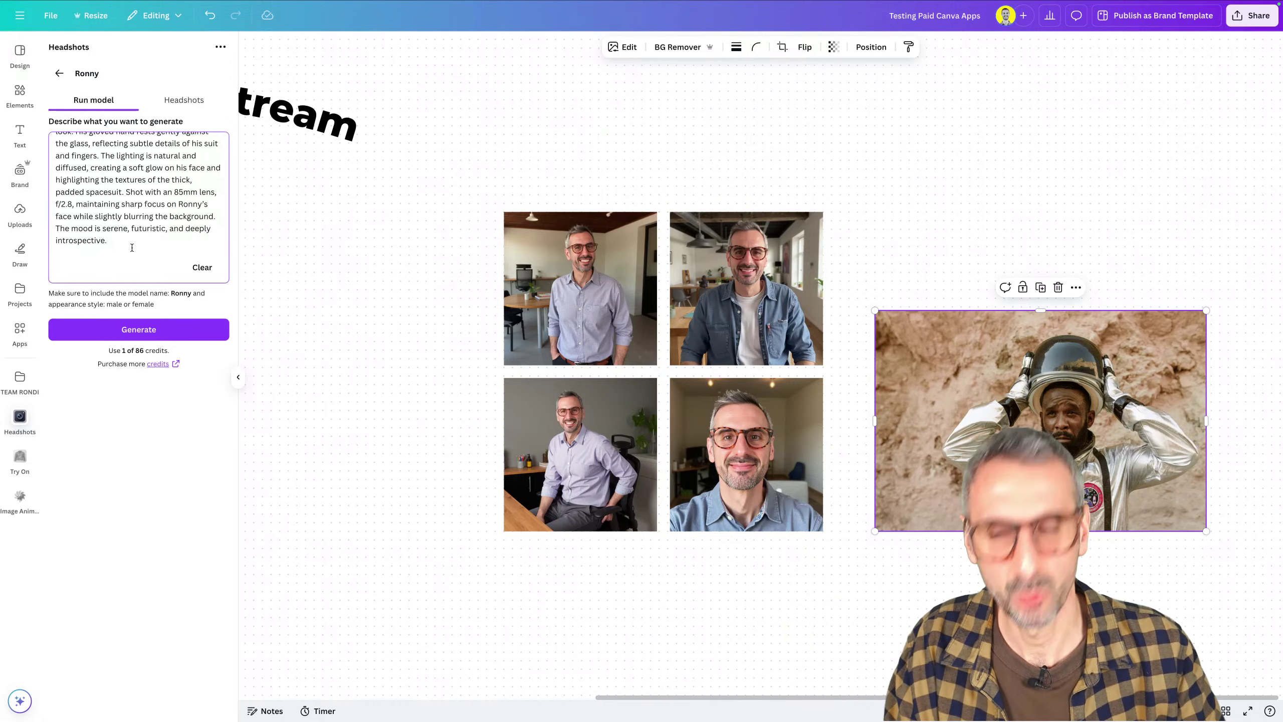
{"action": "left_click", "coordinate": [169, 335]}
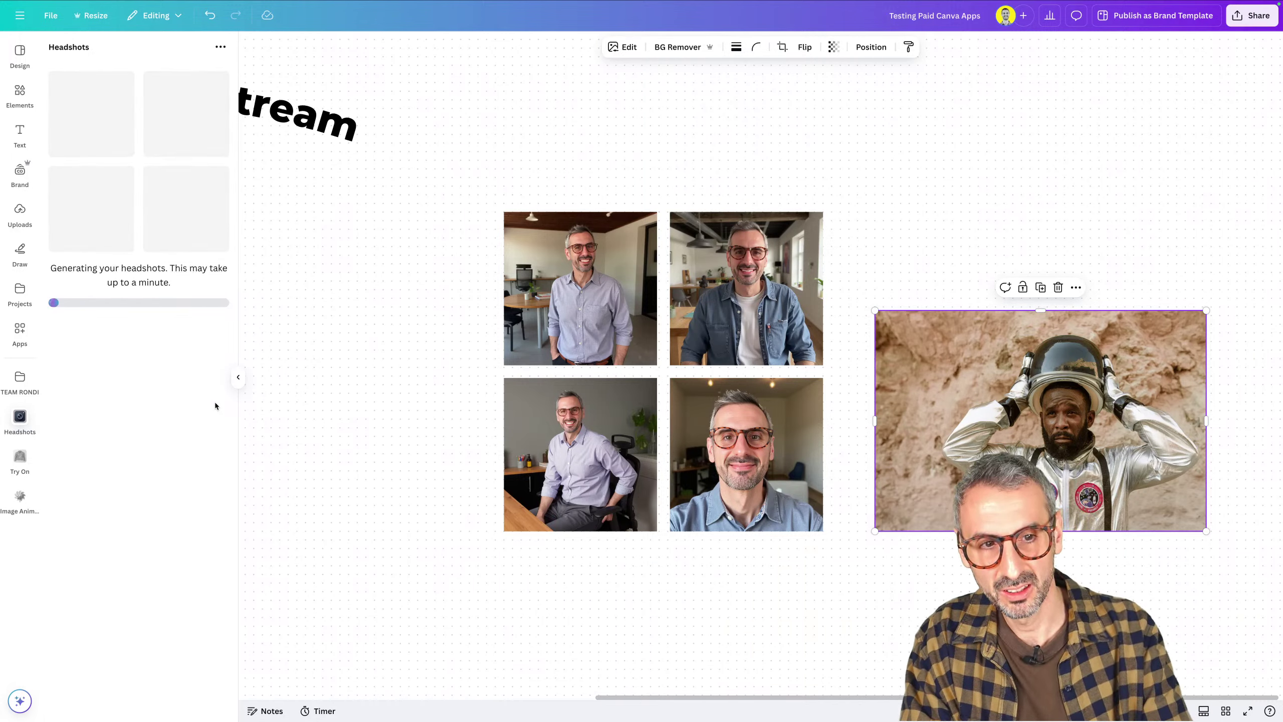
Replace the silver-suited astronaut photo with the library photo of a white-suited astronaut at a window, placed beside the four headshots
{"action": "left_click_drag", "start_coordinate": [1048, 470], "coordinate": [1012, 469]}
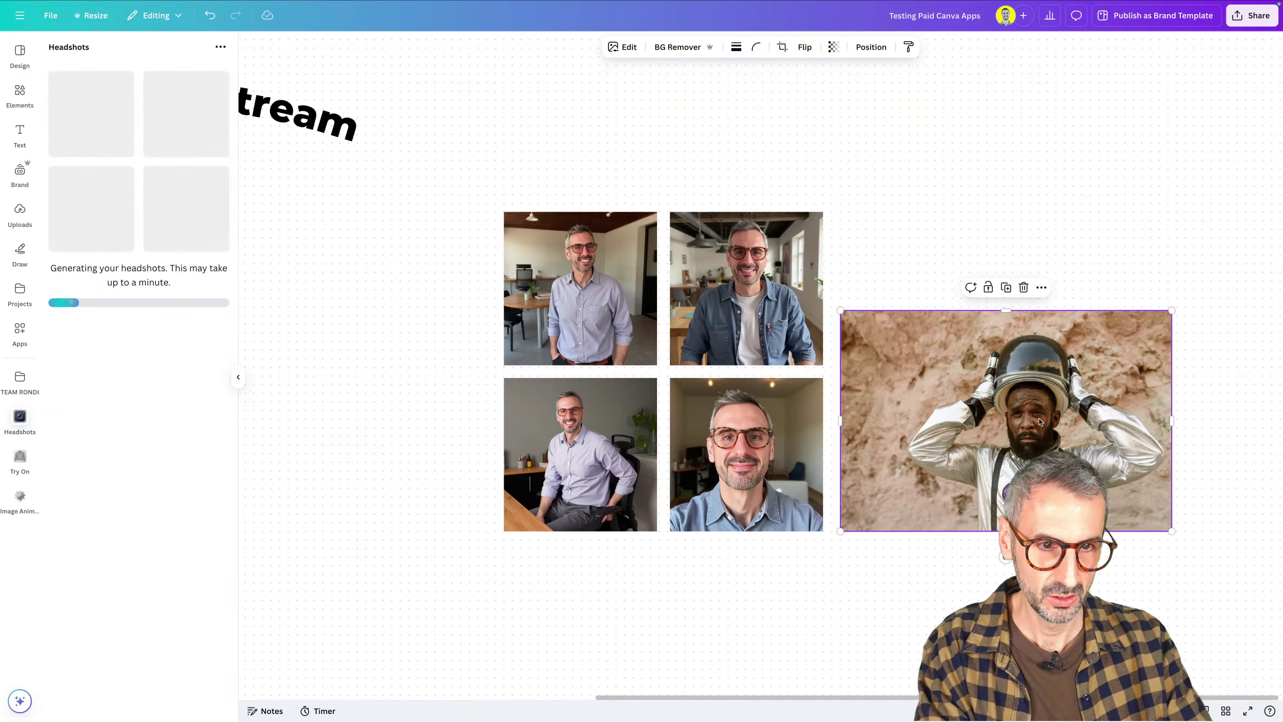
{"action": "key", "text": "Delete"}
{"action": "left_click", "coordinate": [25, 101]}
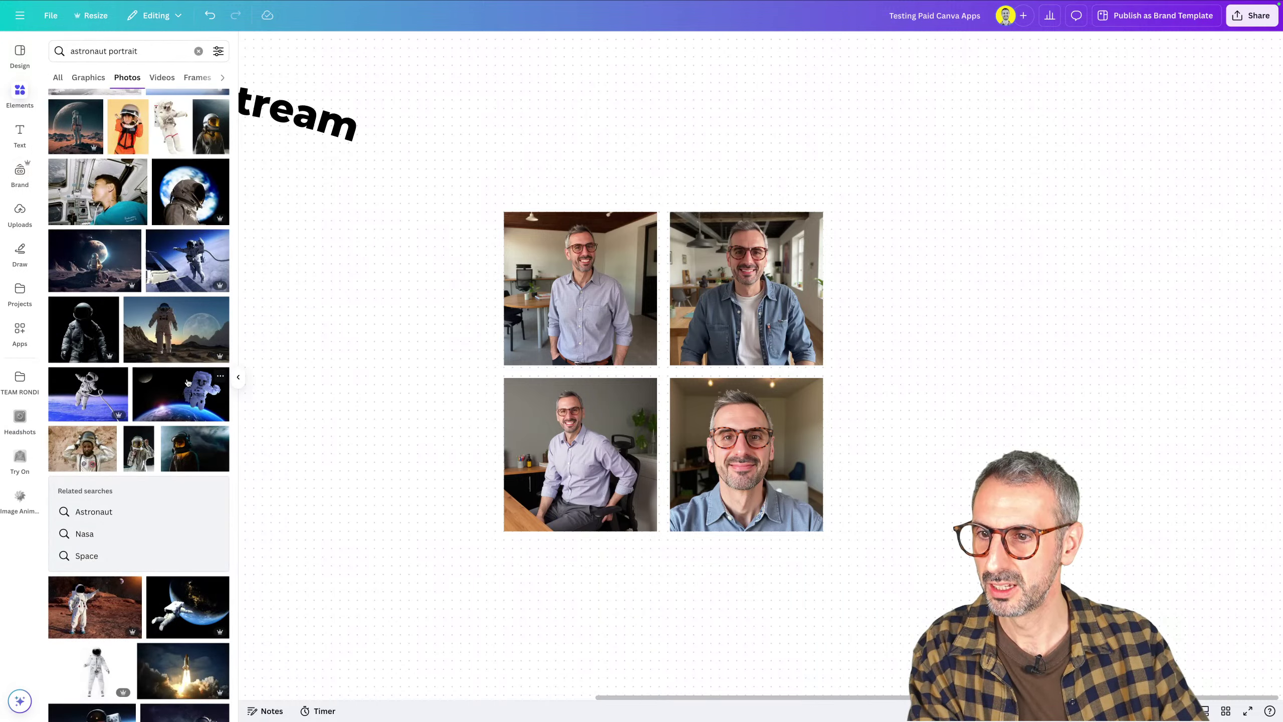
{"action": "scroll", "coordinate": [186, 384], "scroll_direction": "down", "scroll_amount": 8}
{"action": "scroll", "coordinate": [101, 491], "scroll_direction": "down", "scroll_amount": 3}
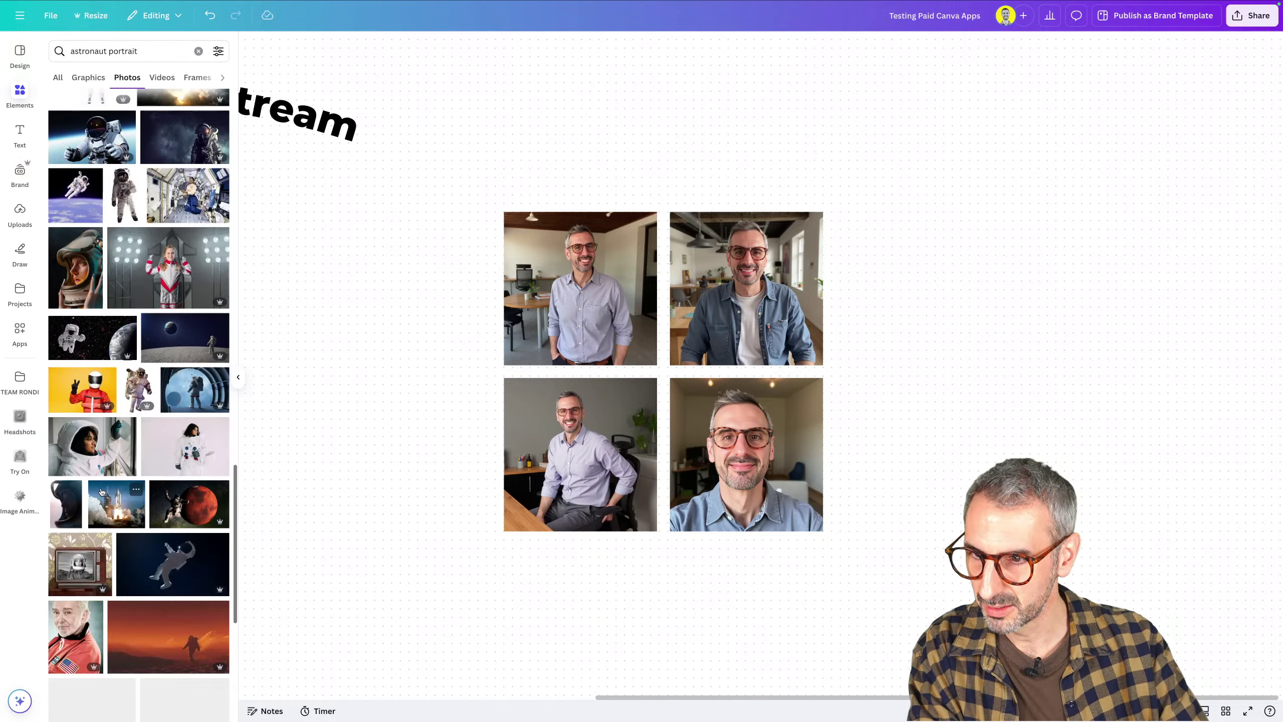
{"action": "left_click", "coordinate": [93, 444]}
{"action": "left_click_drag", "start_coordinate": [727, 354], "coordinate": [974, 404]}
Add the first generated astronaut headshot above the window astronaut photo, and move the four earlier headshots away to the left
{"action": "left_click", "coordinate": [20, 416]}
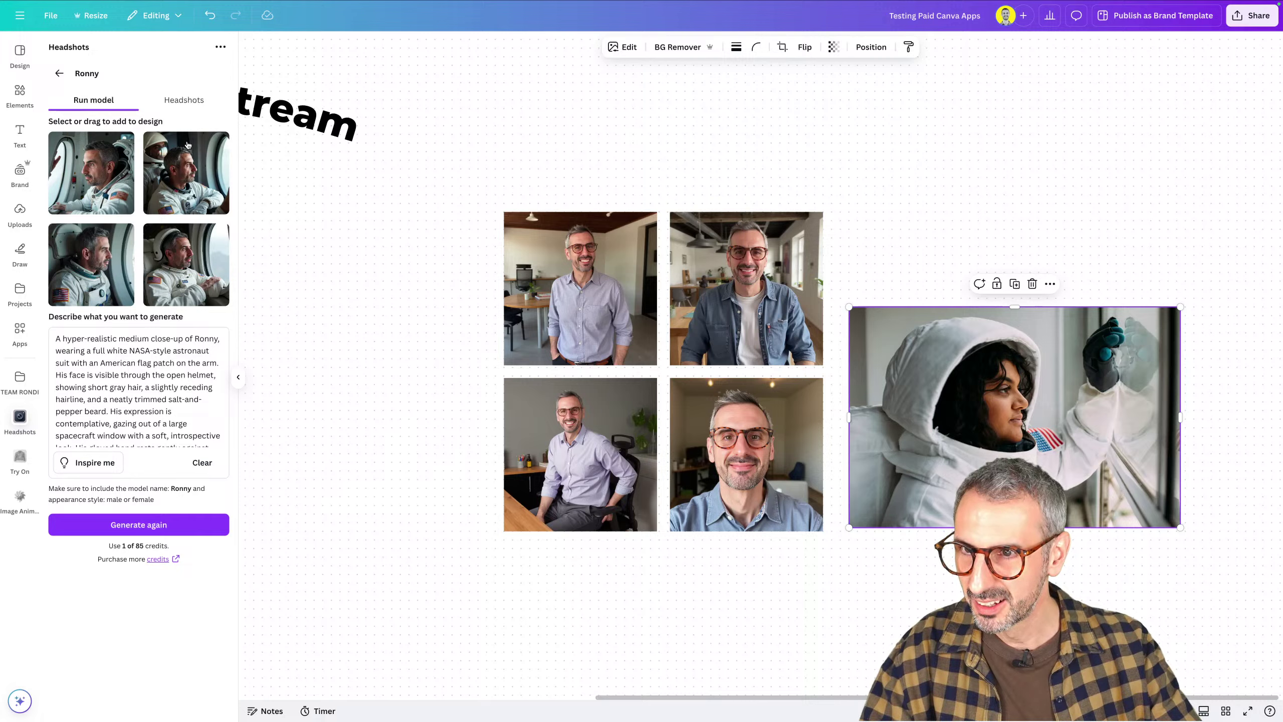
{"action": "left_click", "coordinate": [81, 193]}
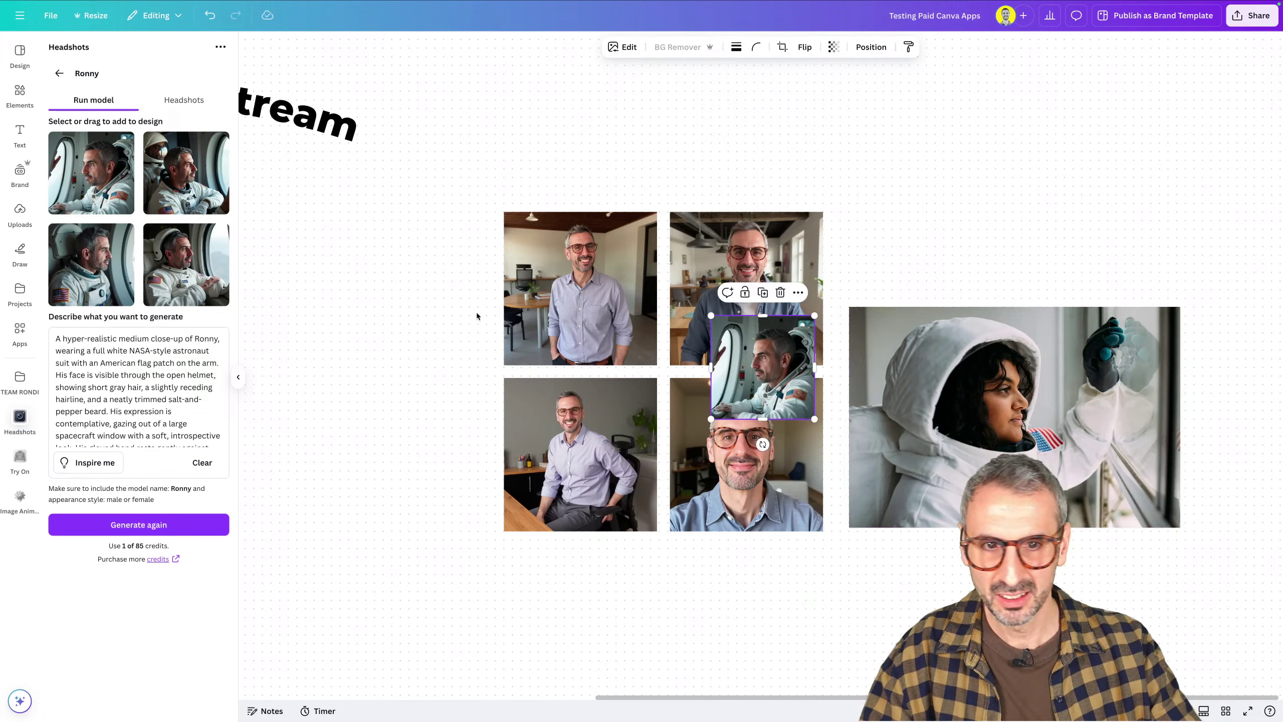
{"action": "left_click_drag", "start_coordinate": [755, 371], "coordinate": [1006, 224]}
{"action": "left_click_drag", "start_coordinate": [443, 229], "coordinate": [249, 502]}
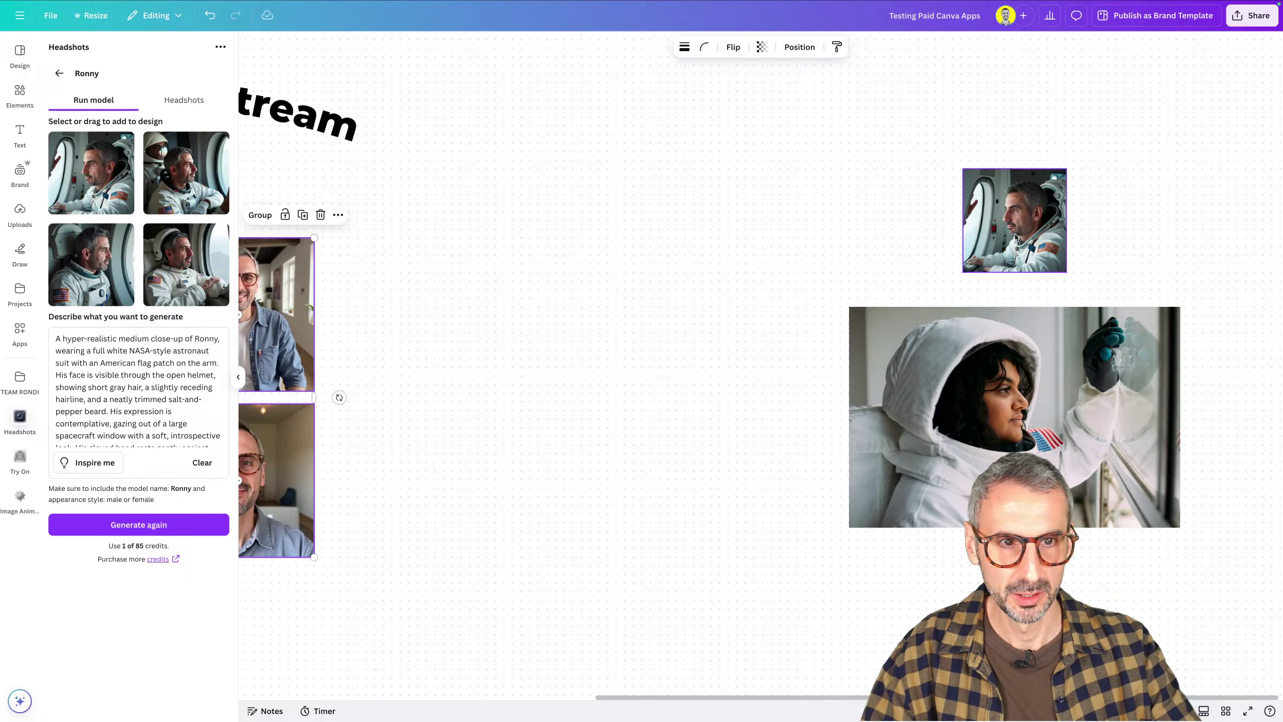
Arrange the four generated astronaut headshots in an enlarged two-by-two grid to the left of the woman astronaut photo
{"action": "left_click_drag", "start_coordinate": [1015, 236], "coordinate": [469, 271]}
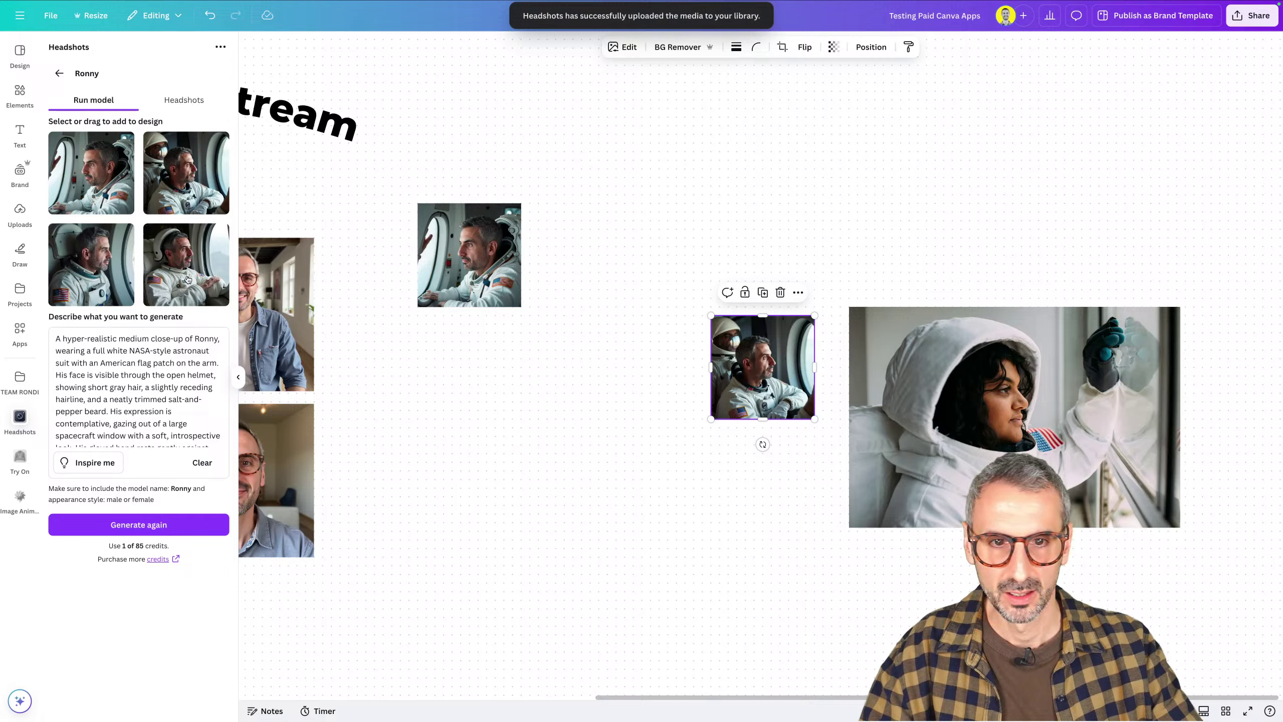
{"action": "left_click_drag", "start_coordinate": [781, 371], "coordinate": [479, 362]}
{"action": "left_click_drag", "start_coordinate": [767, 393], "coordinate": [606, 267]}
{"action": "left_click_drag", "start_coordinate": [442, 164], "coordinate": [732, 631]}
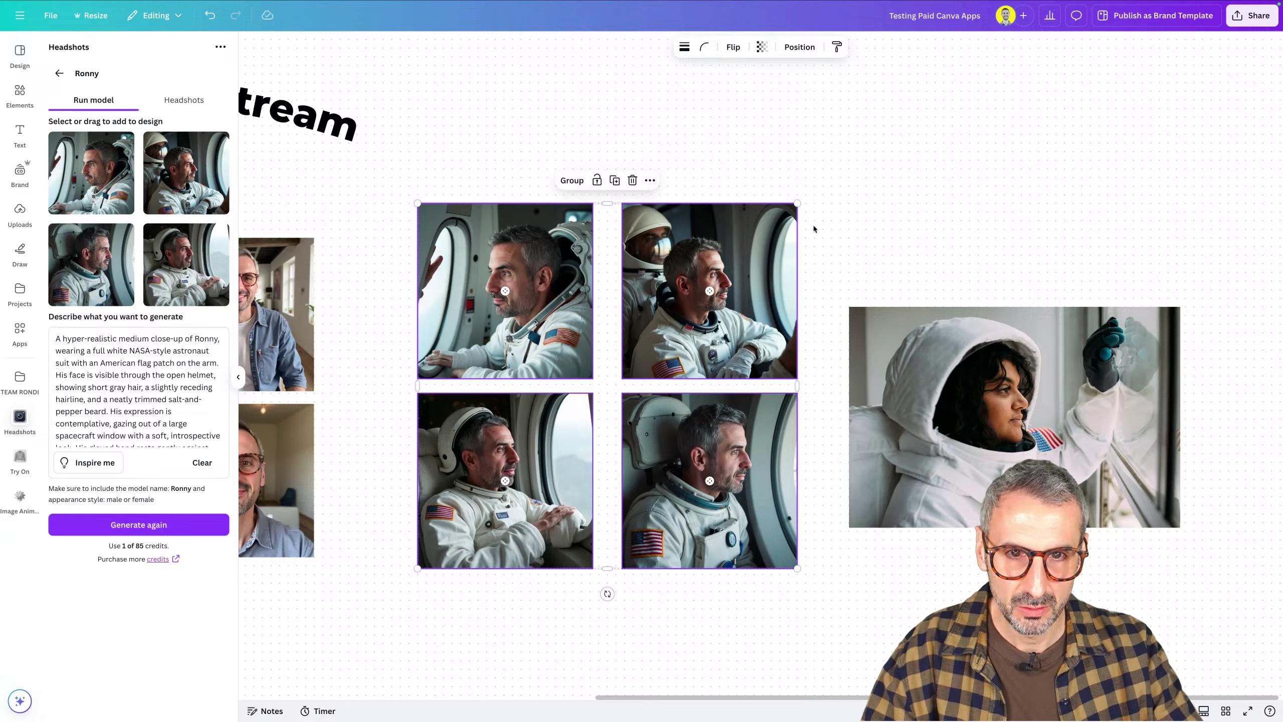
{"action": "left_click", "coordinate": [849, 234]}
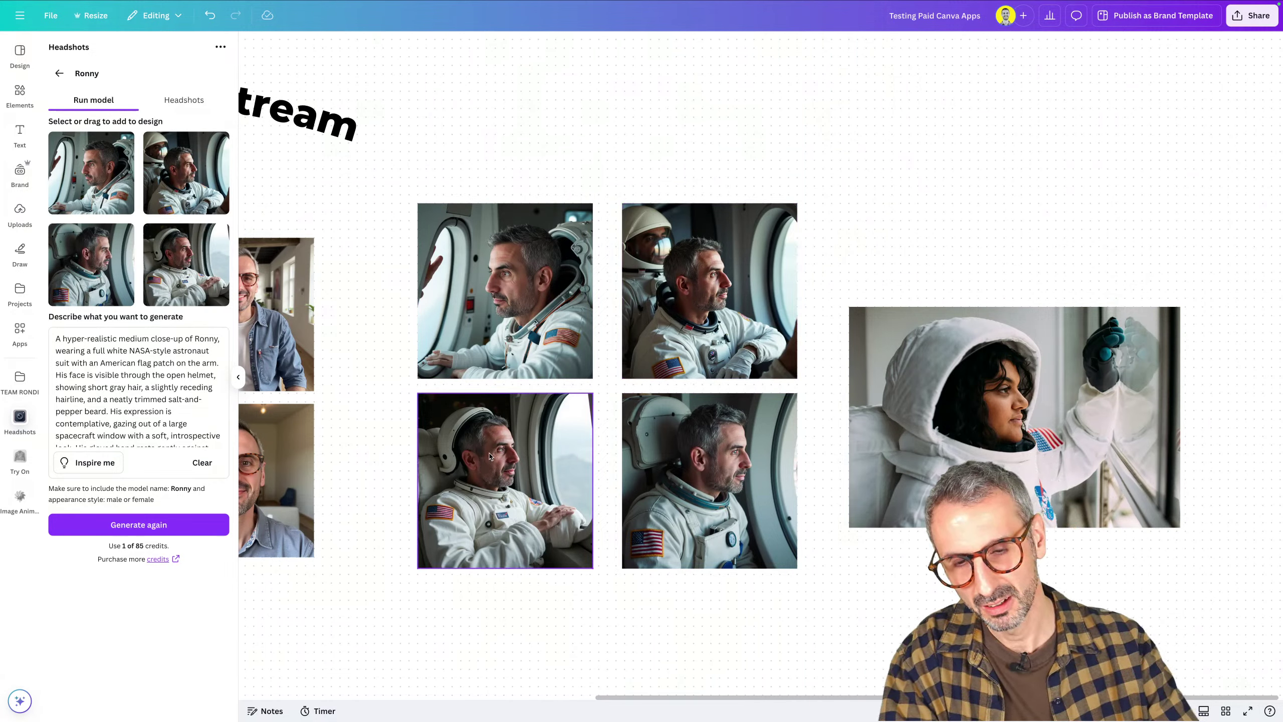
Delete the lower-right astronaut headshot from the grid and move the woman astronaut photo higher on the whiteboard
{"action": "left_click", "coordinate": [676, 528]}
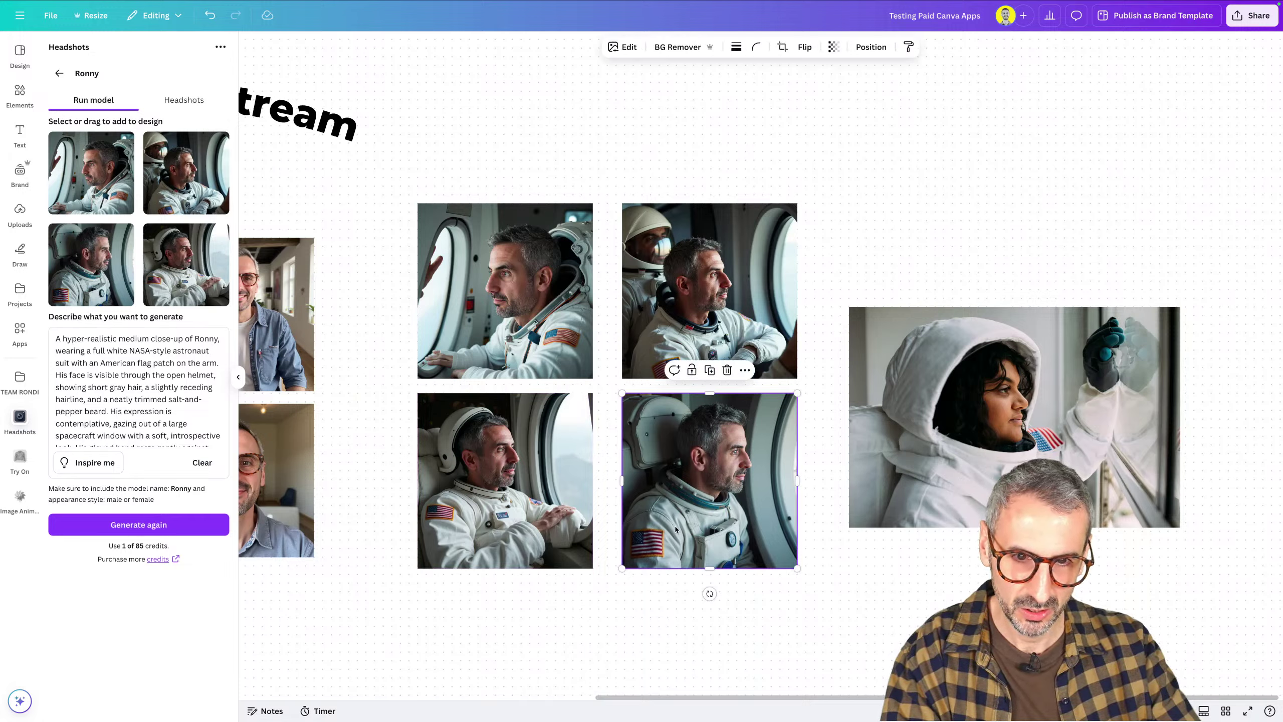
{"action": "key", "text": "Delete"}
{"action": "left_click_drag", "start_coordinate": [942, 406], "coordinate": [976, 193]}
Enlarge the three remaining astronaut headshots together and lower the woman astronaut photo so it sits beside the upper pair
{"action": "left_click_drag", "start_coordinate": [386, 170], "coordinate": [696, 439]}
{"action": "left_click_drag", "start_coordinate": [797, 567], "coordinate": [857, 624]}
{"action": "left_click_drag", "start_coordinate": [757, 327], "coordinate": [749, 310]}
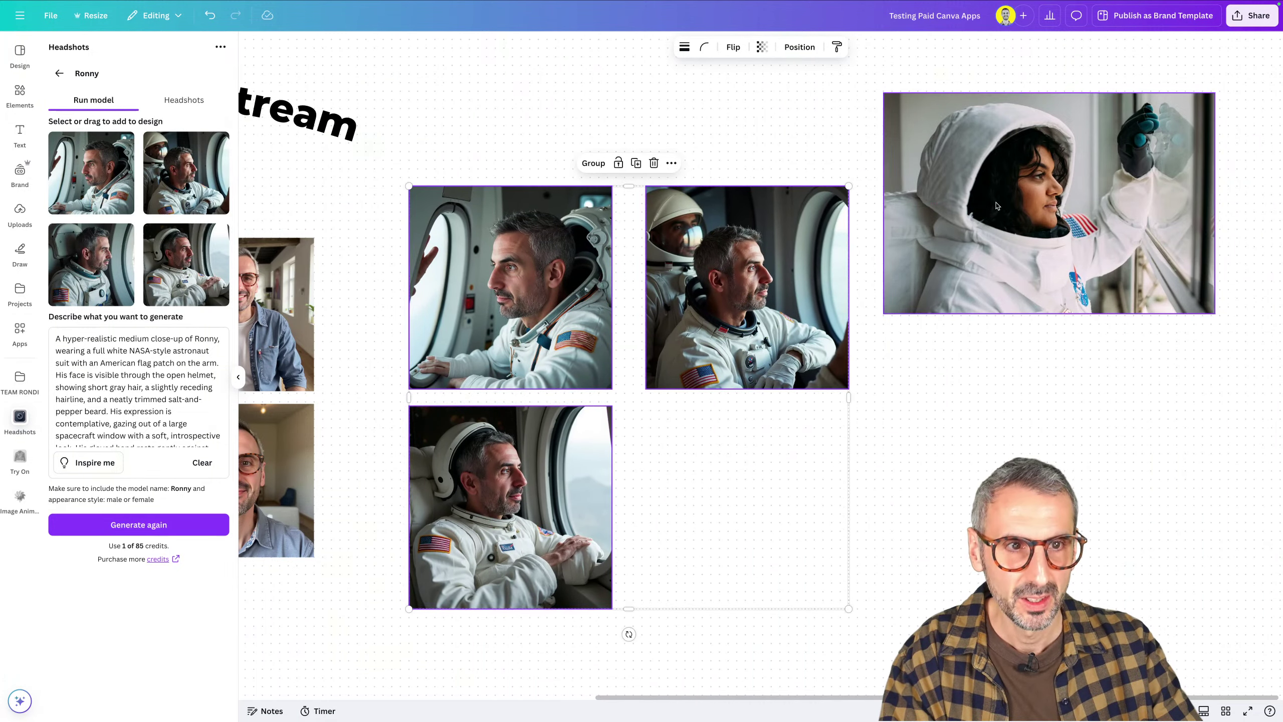
{"action": "left_click_drag", "start_coordinate": [996, 207], "coordinate": [989, 311]}
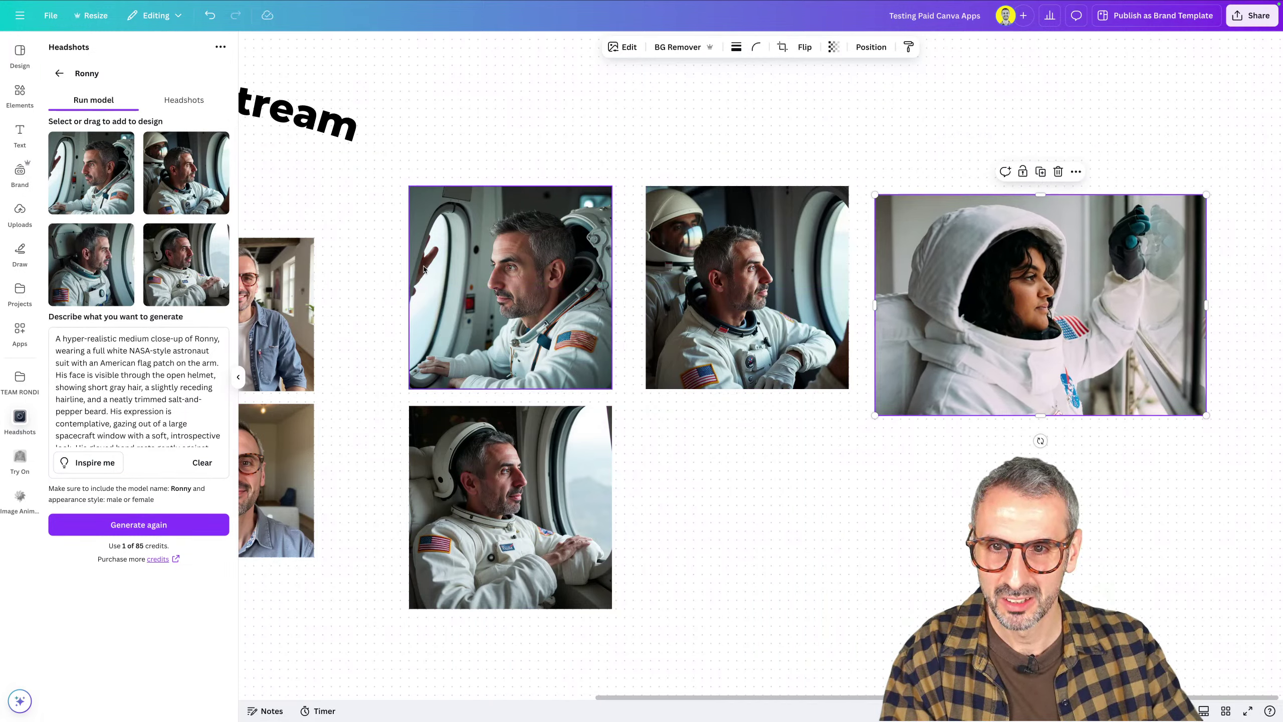
{"action": "left_click", "coordinate": [705, 441]}
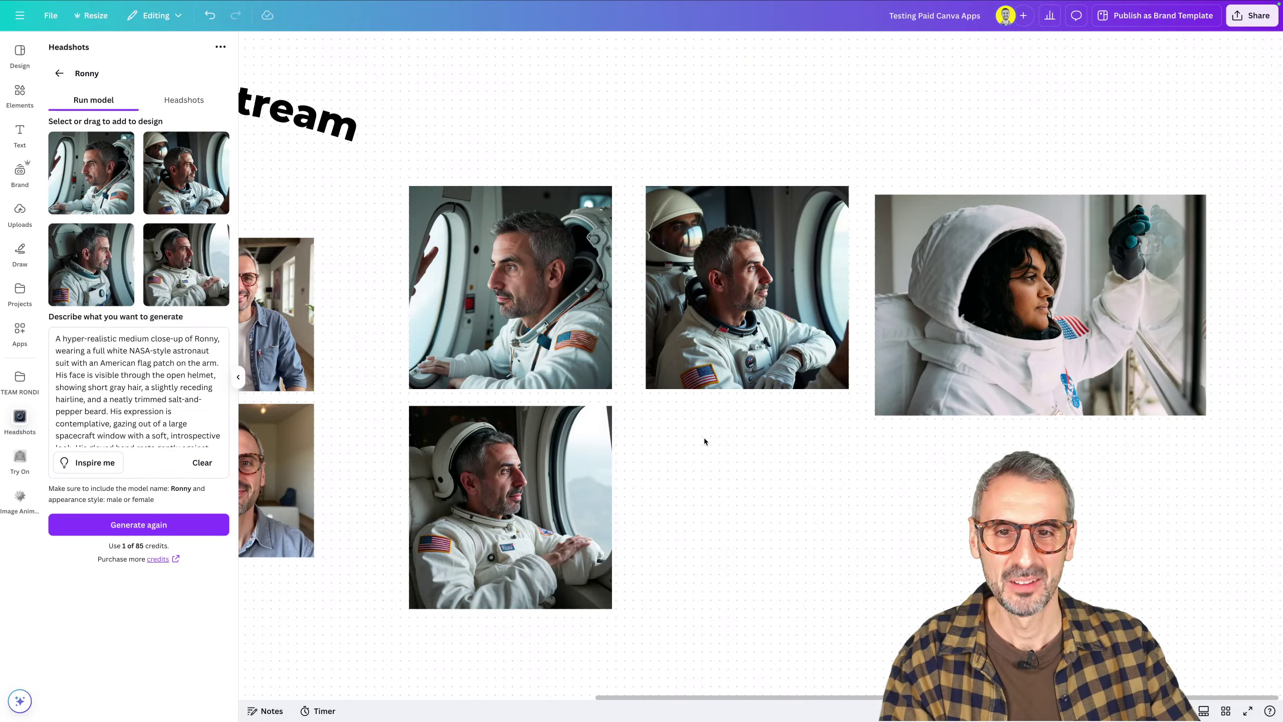
Crop the left edge of the upper-left headshot and move the woman astronaut photo into the empty lower-right spot of the grid
{"action": "left_click", "coordinate": [449, 277]}
{"action": "left_click_drag", "start_coordinate": [407, 289], "coordinate": [442, 308]}
{"action": "left_click", "coordinate": [753, 338]}
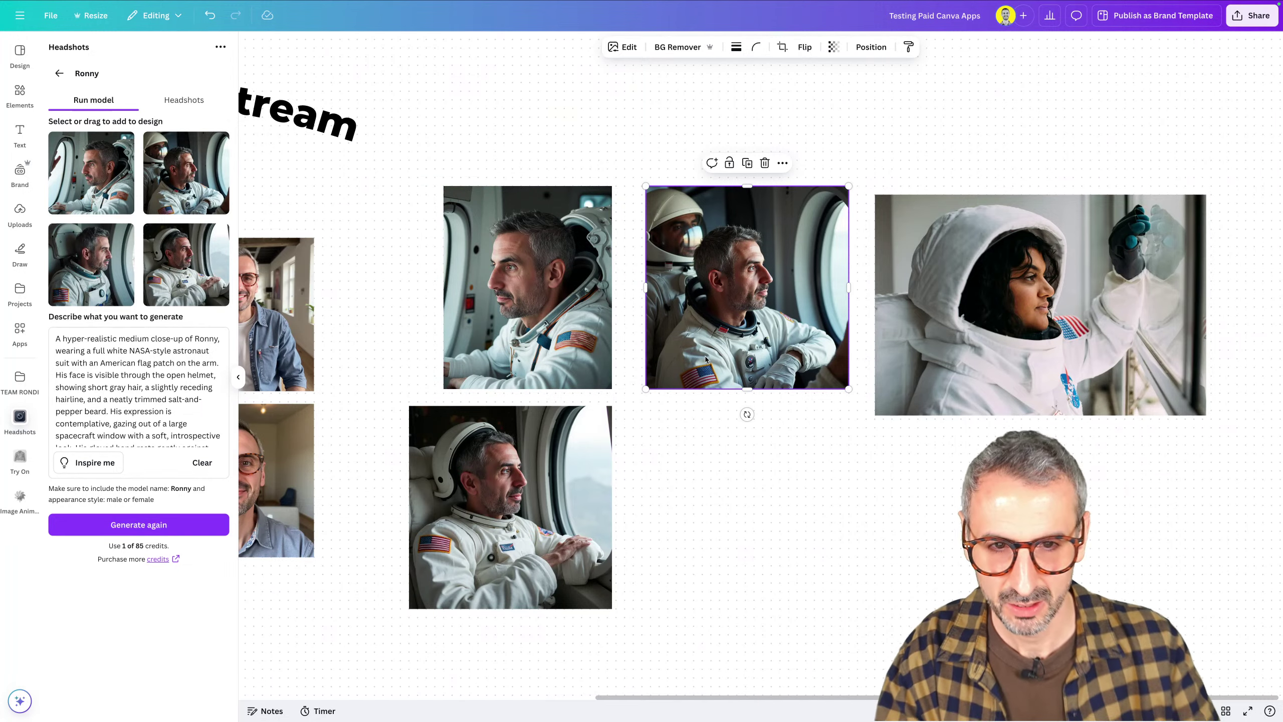
{"action": "left_click", "coordinate": [720, 536]}
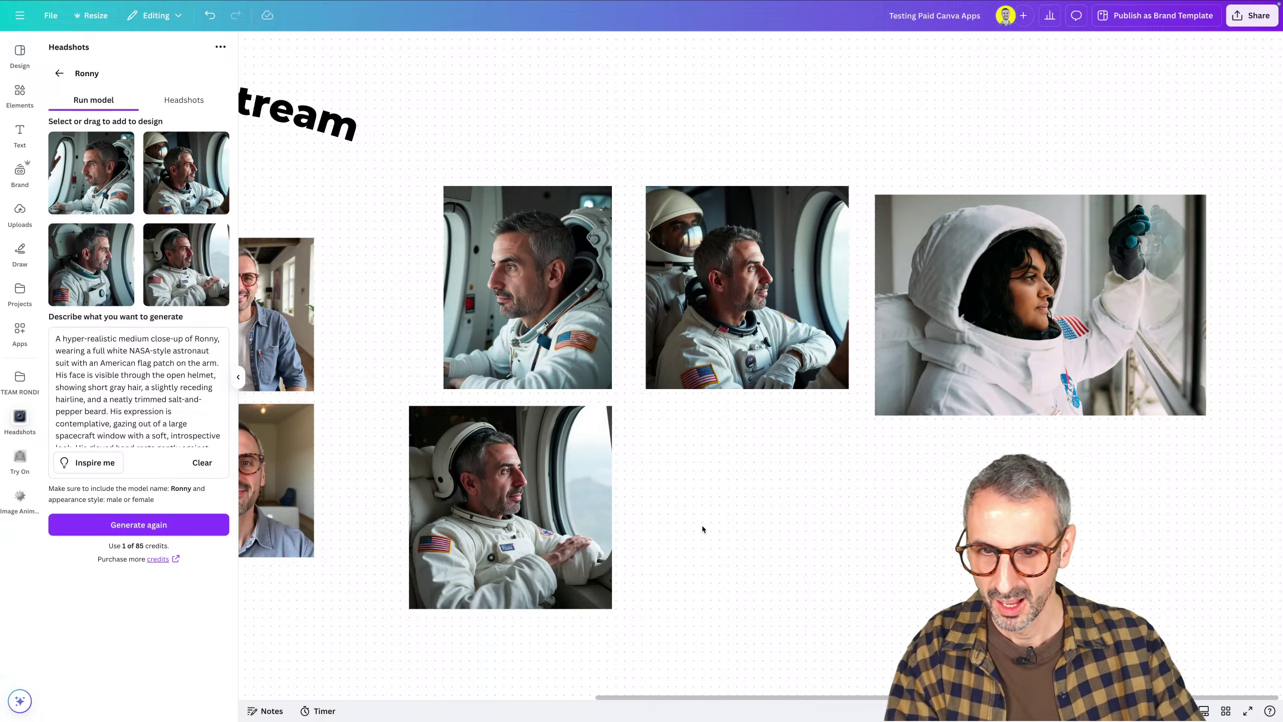
{"action": "left_click", "coordinate": [449, 491]}
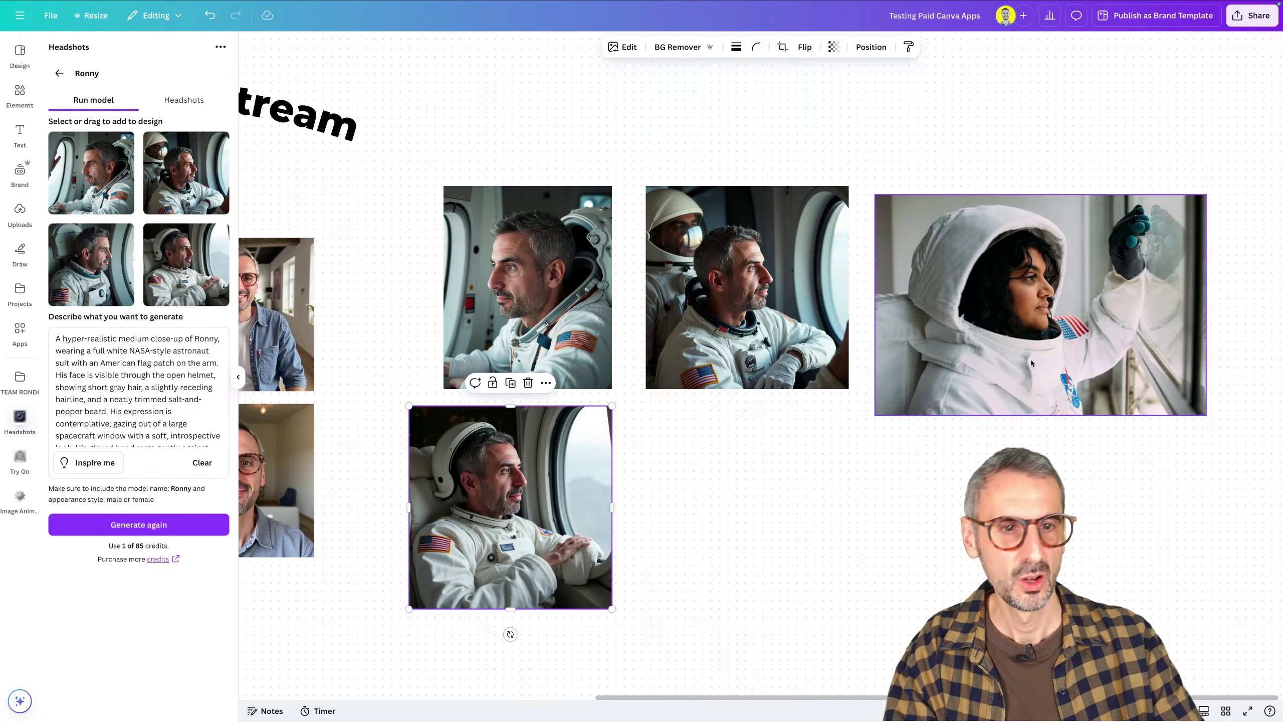
{"action": "left_click_drag", "start_coordinate": [1031, 363], "coordinate": [807, 565]}
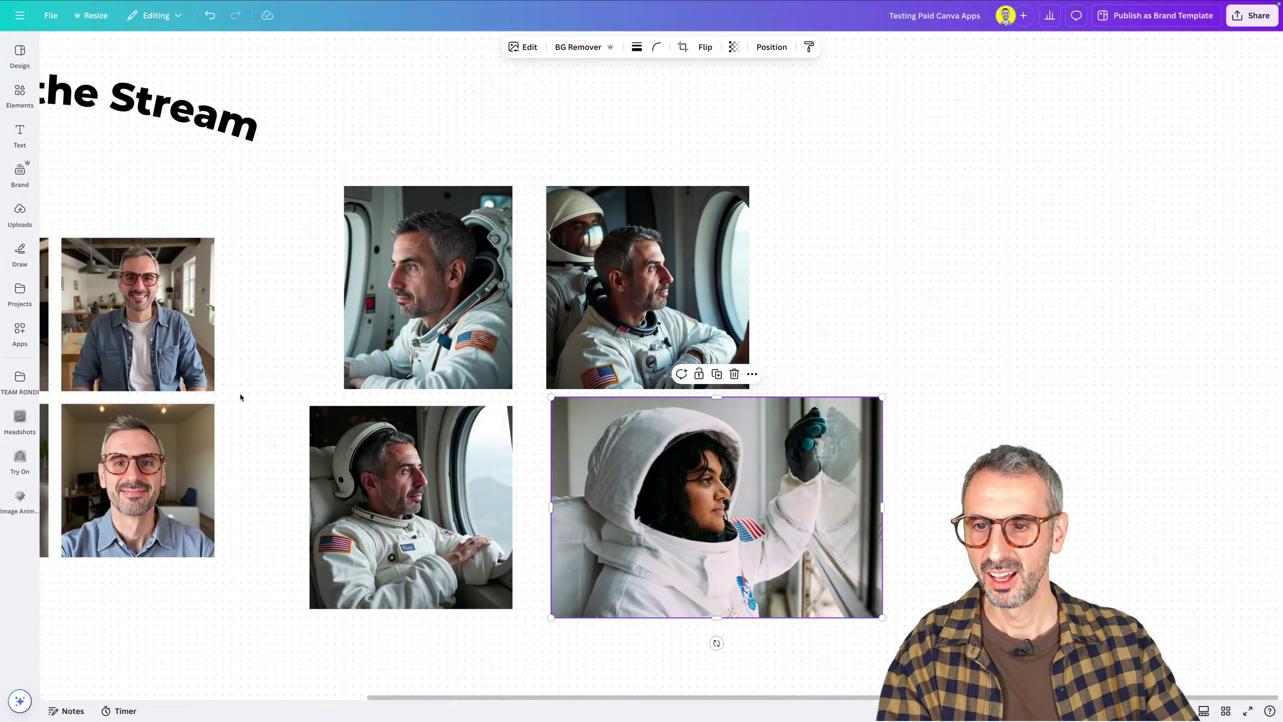
Open the AI Genereated photo folder inside the Photos folder of the team's Branding folder
{"action": "left_click", "coordinate": [238, 376]}
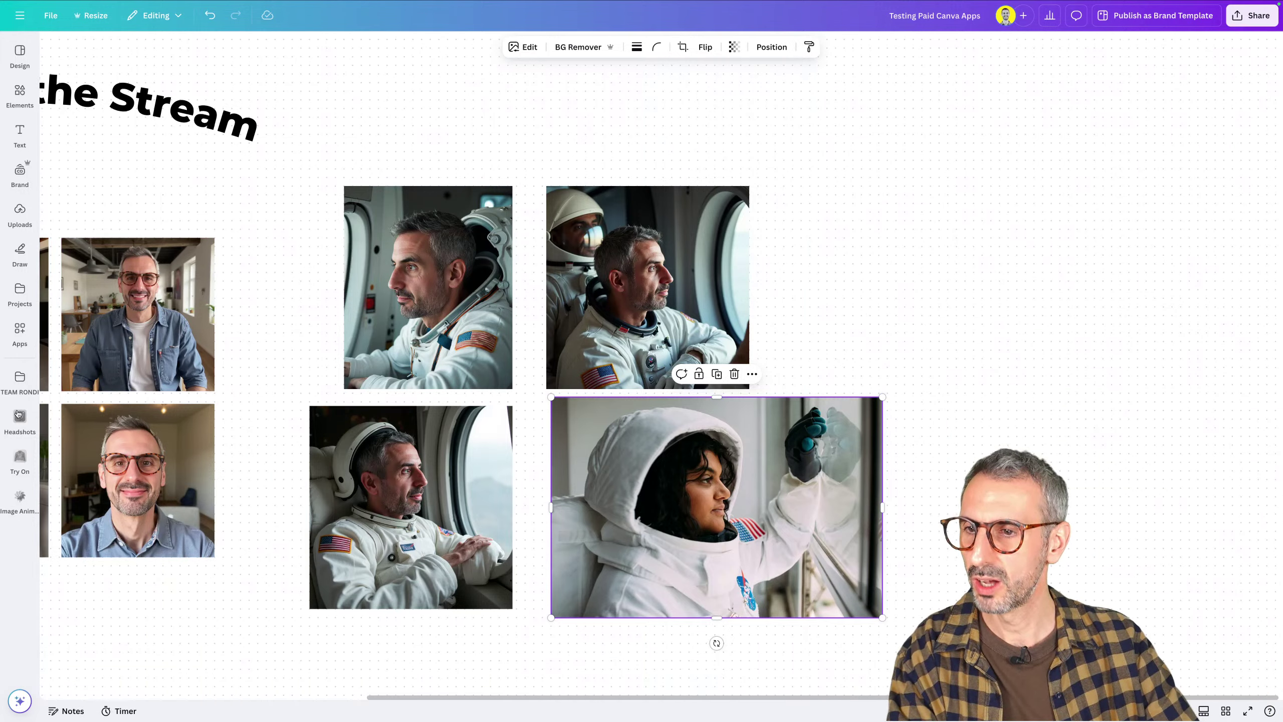
{"action": "left_click", "coordinate": [20, 377]}
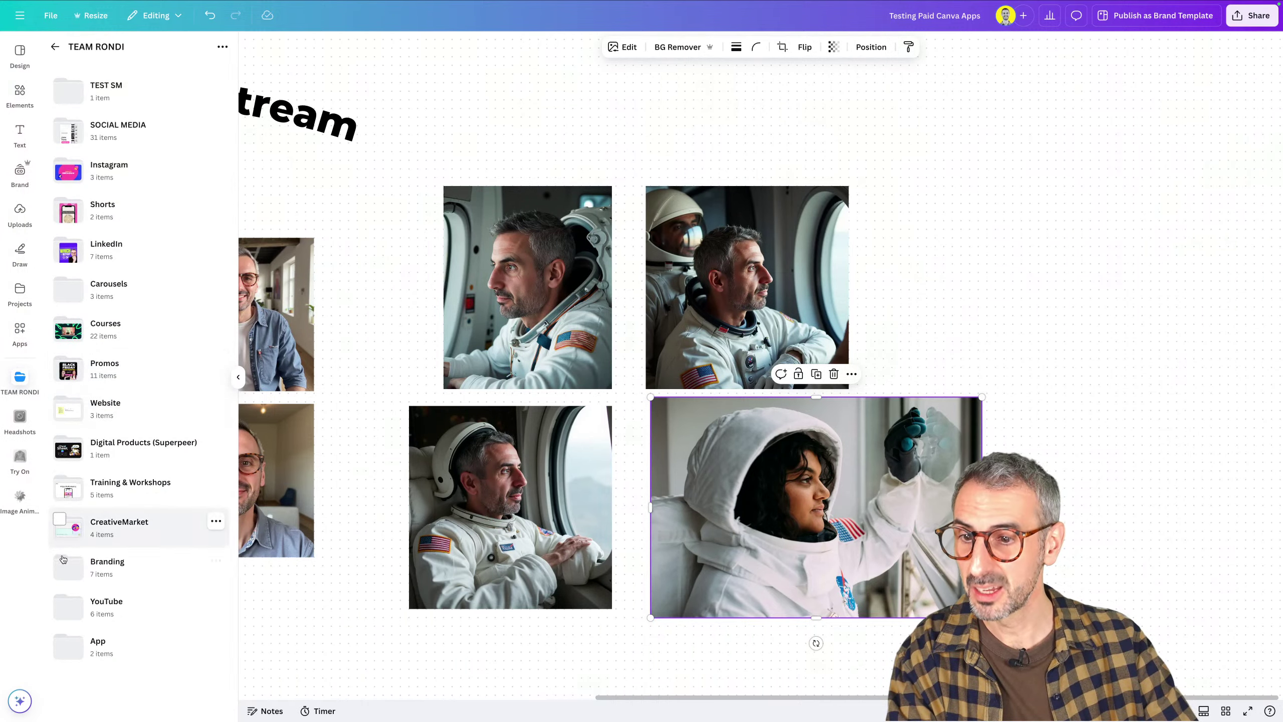
{"action": "left_click", "coordinate": [112, 568]}
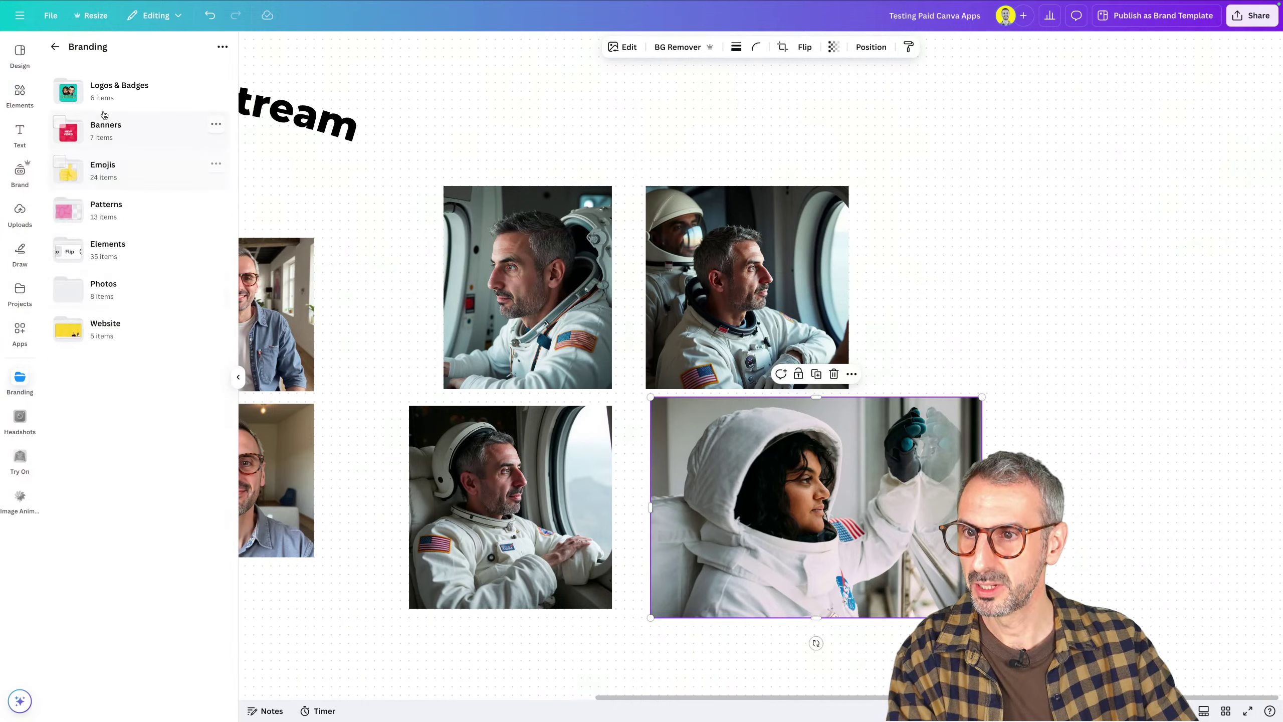
{"action": "left_click", "coordinate": [107, 300]}
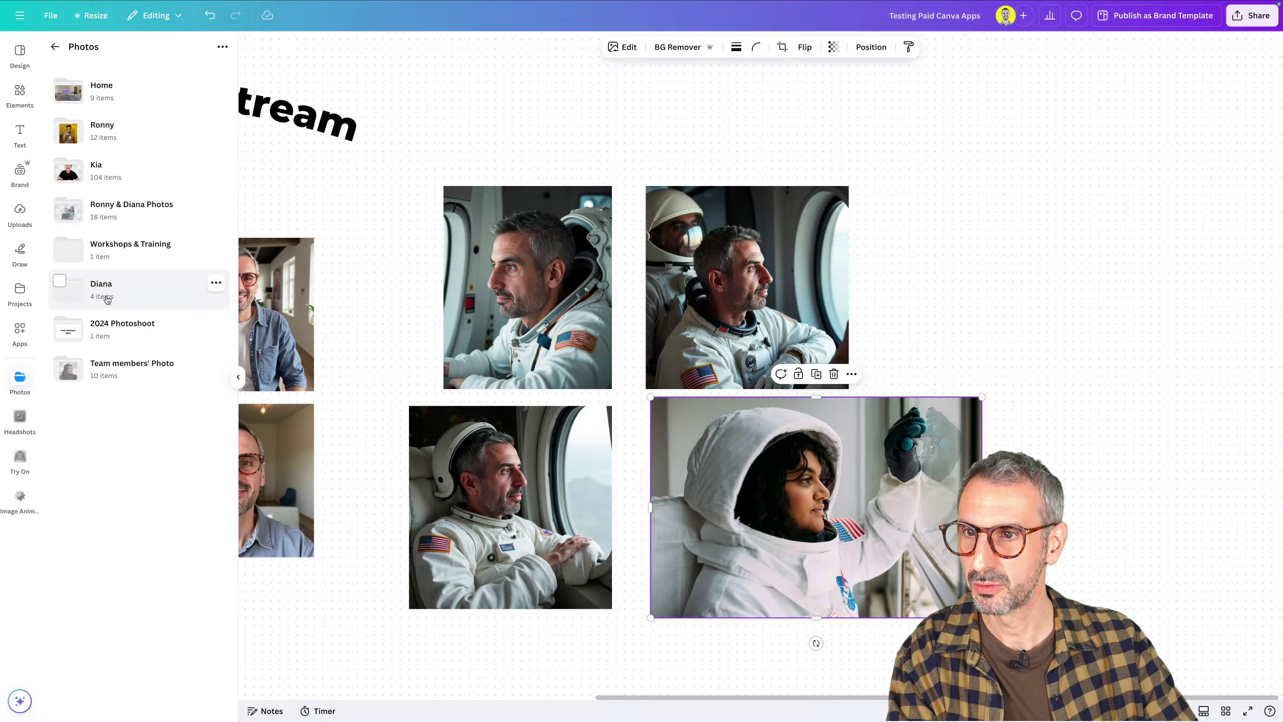
{"action": "left_click", "coordinate": [107, 159]}
{"action": "left_click", "coordinate": [104, 153]}
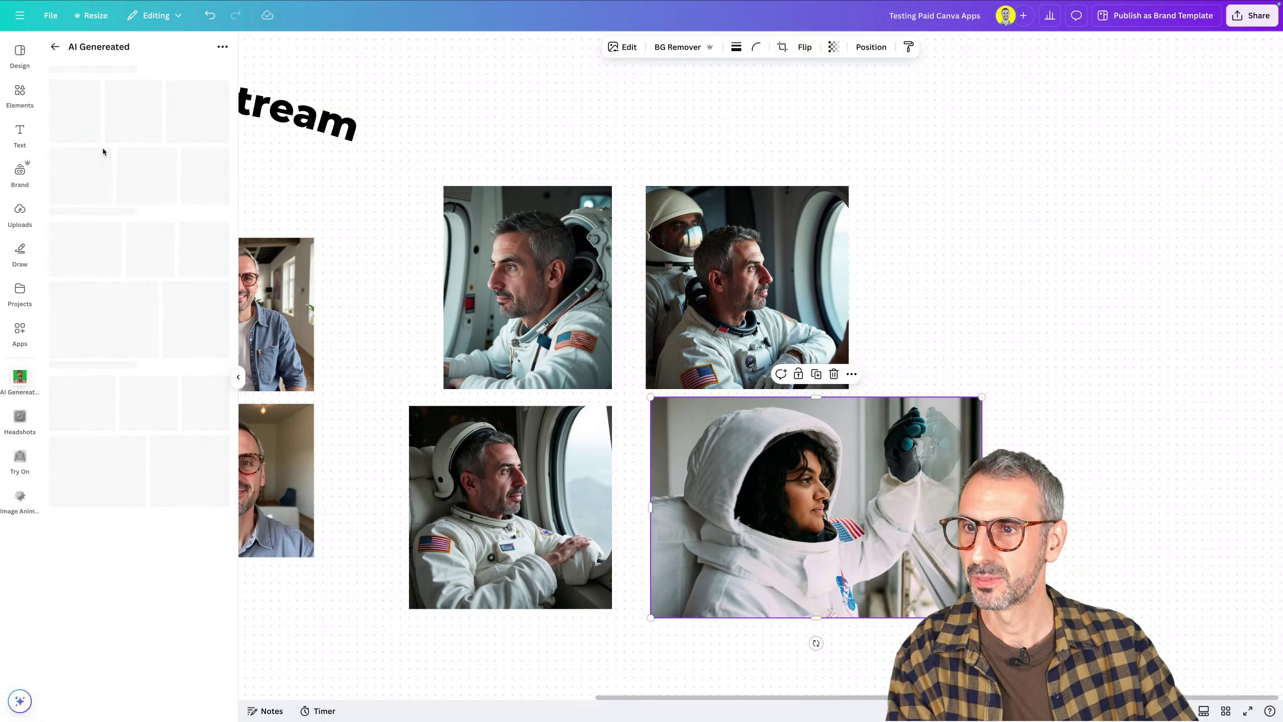
Add the folder's photo of the astronaut with glasses and place it over the middle of the astronaut grid
{"action": "scroll", "coordinate": [105, 507], "scroll_direction": "down", "scroll_amount": 5}
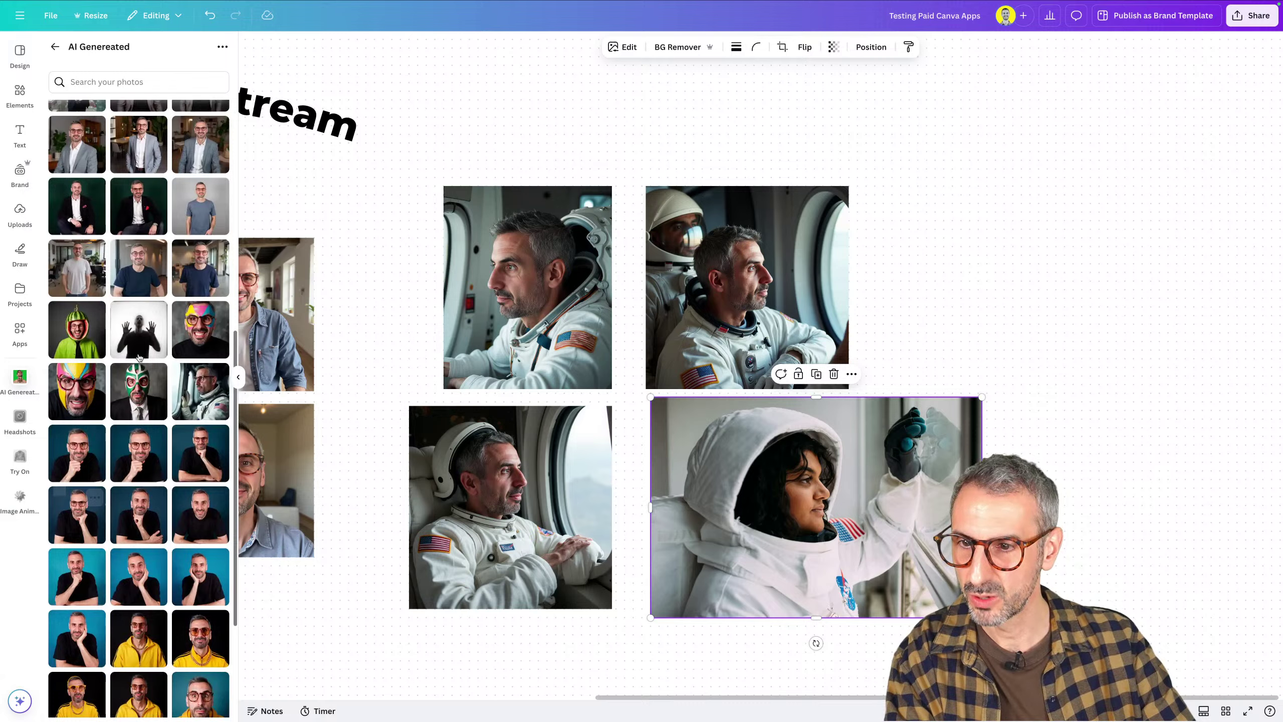
{"action": "left_click", "coordinate": [202, 404]}
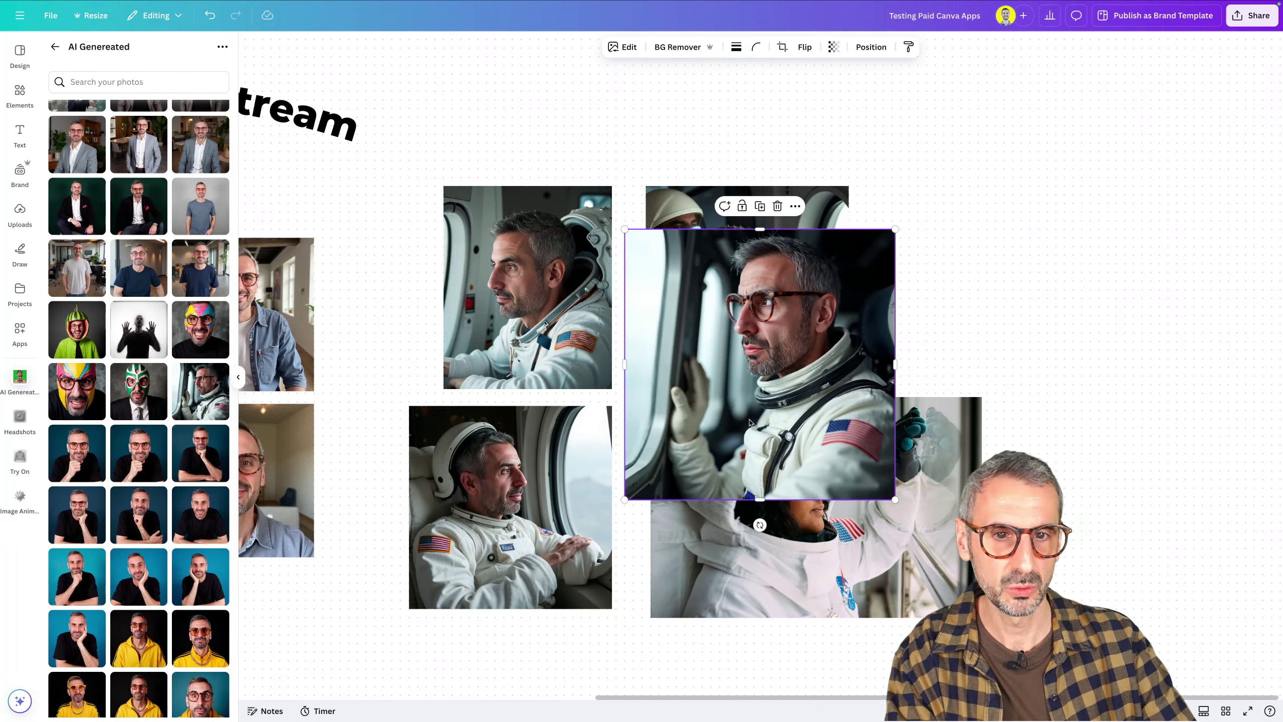
{"action": "left_click_drag", "start_coordinate": [749, 422], "coordinate": [990, 379]}
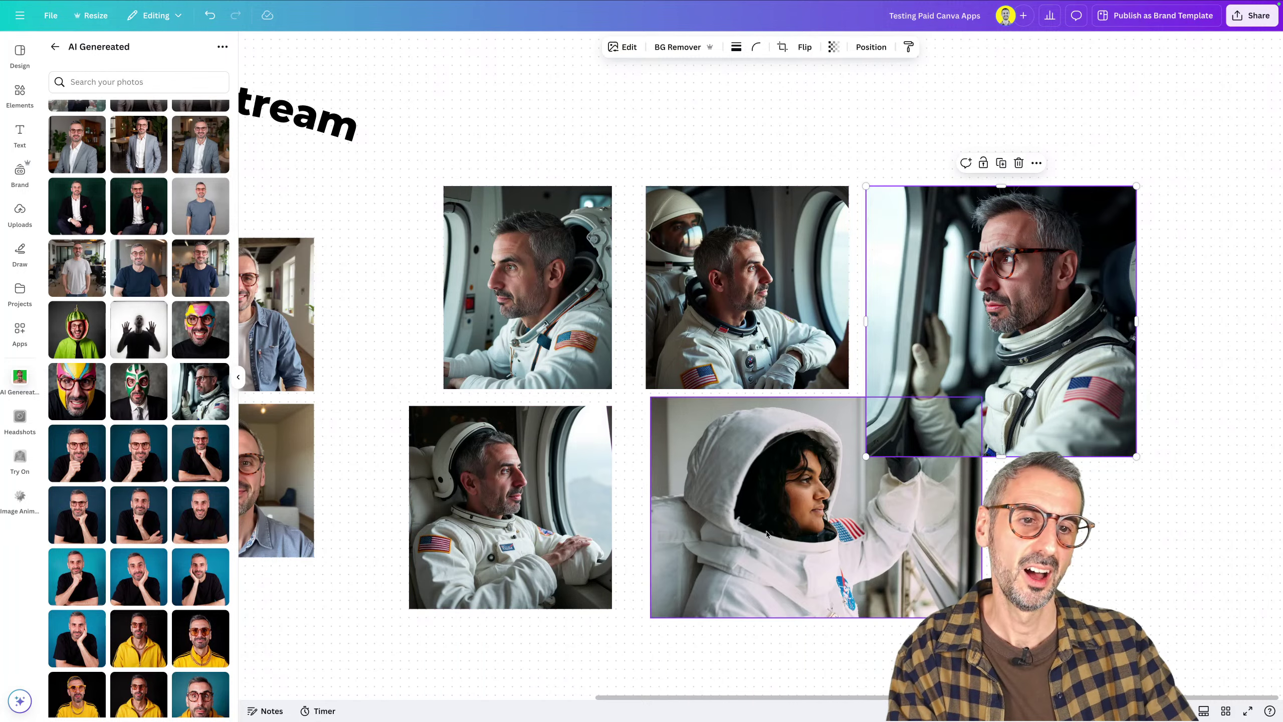
{"action": "left_click_drag", "start_coordinate": [946, 379], "coordinate": [578, 402]}
Delete the three generated astronaut headshots and the woman astronaut photo, keeping only the astronaut with glasses
{"action": "left_click", "coordinate": [821, 259]}
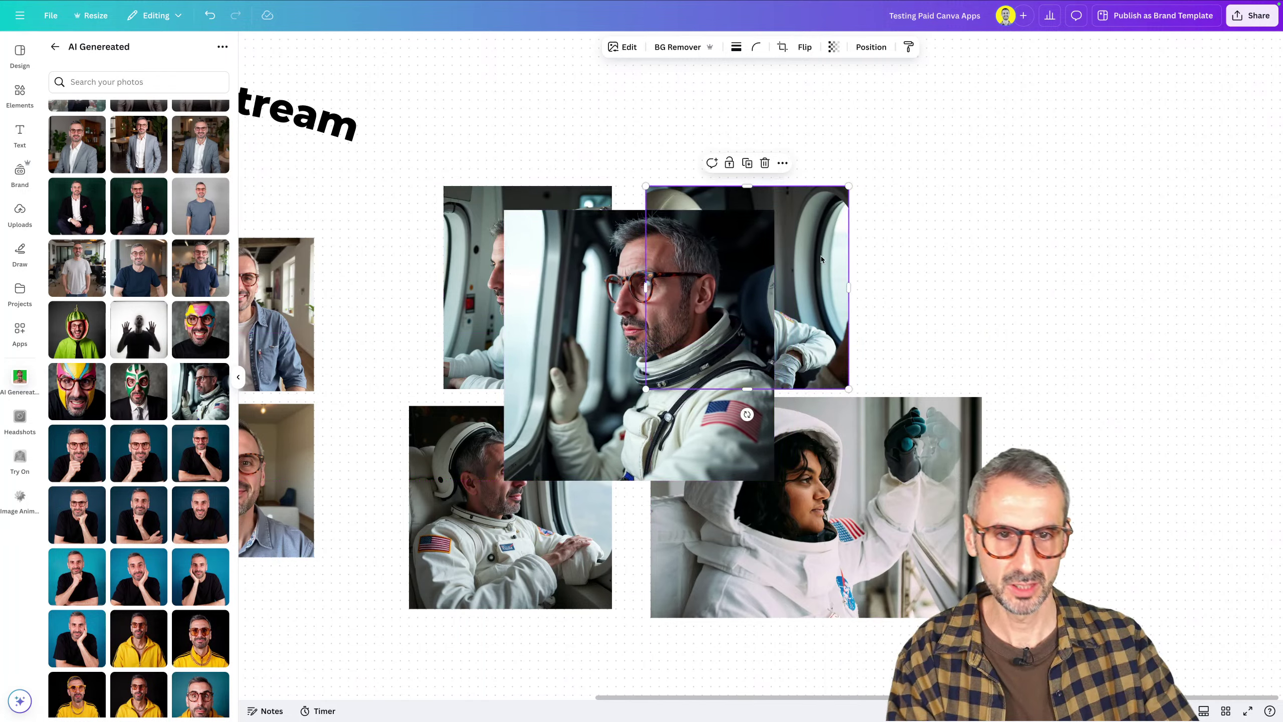
{"action": "key", "text": "Delete"}
{"action": "left_click", "coordinate": [483, 269]}
{"action": "key", "text": "Delete"}
{"action": "left_click", "coordinate": [498, 535]}
{"action": "key", "text": "Delete"}
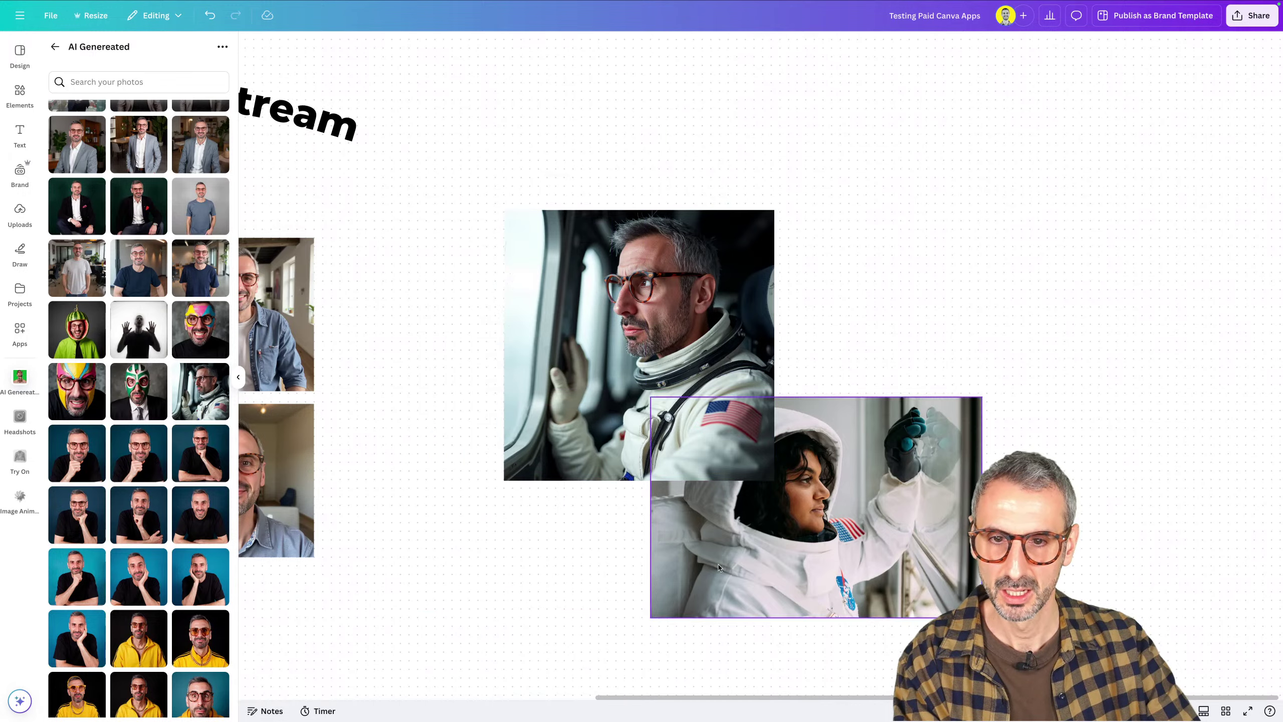
{"action": "left_click", "coordinate": [718, 567]}
{"action": "key", "text": "Delete"}
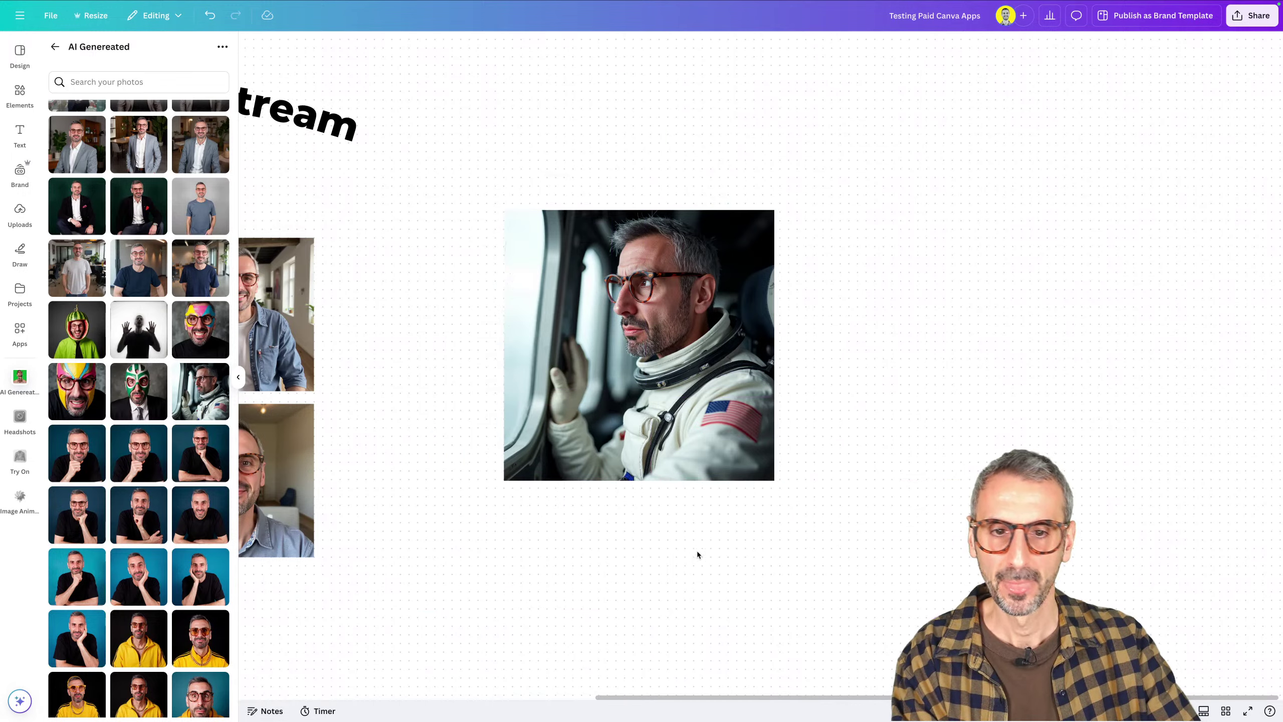
Add the watermelon-helmet photo to the right of the astronaut with glasses and move both photos higher
{"action": "left_click", "coordinate": [76, 344]}
{"action": "left_click_drag", "start_coordinate": [702, 419], "coordinate": [865, 398]}
{"action": "left_click_drag", "start_coordinate": [447, 326], "coordinate": [904, 419]}
{"action": "left_click_drag", "start_coordinate": [904, 419], "coordinate": [869, 311]}
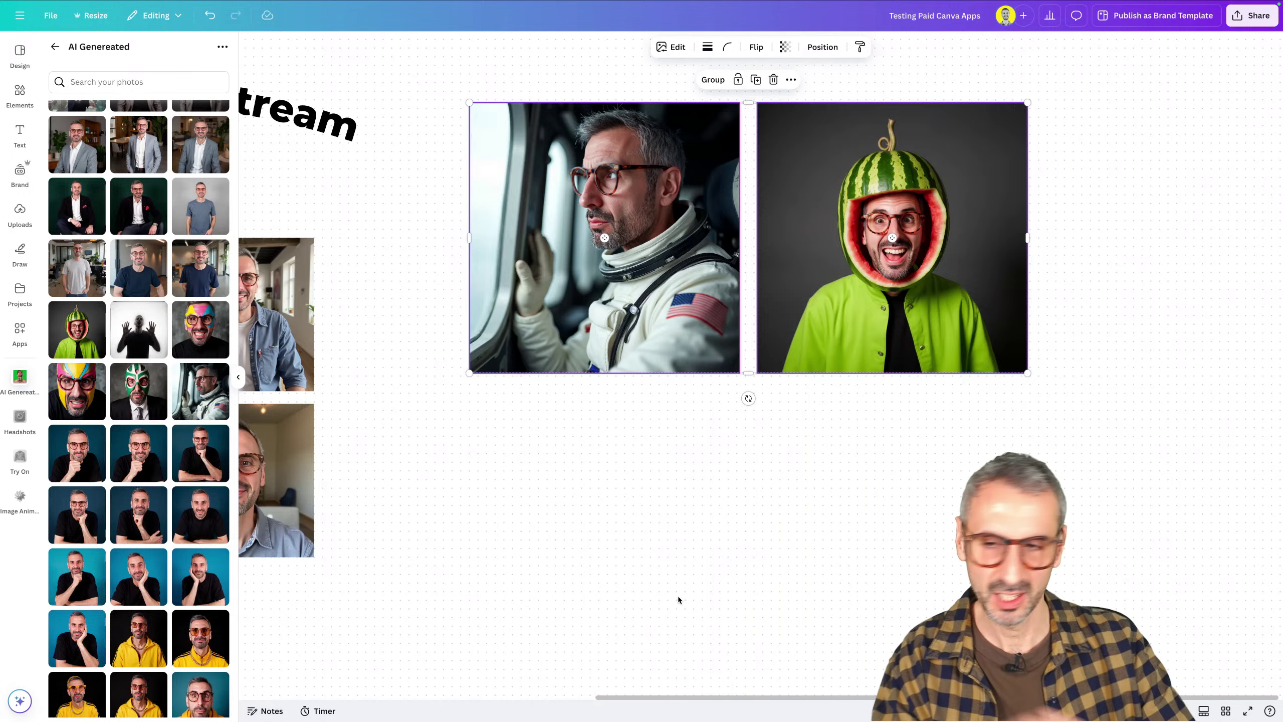
{"action": "left_click", "coordinate": [705, 601]}
Add the green wrestling-mask photo directly below the astronaut with glasses, discarding the extra copy of the watermelon photo
{"action": "left_click", "coordinate": [123, 411]}
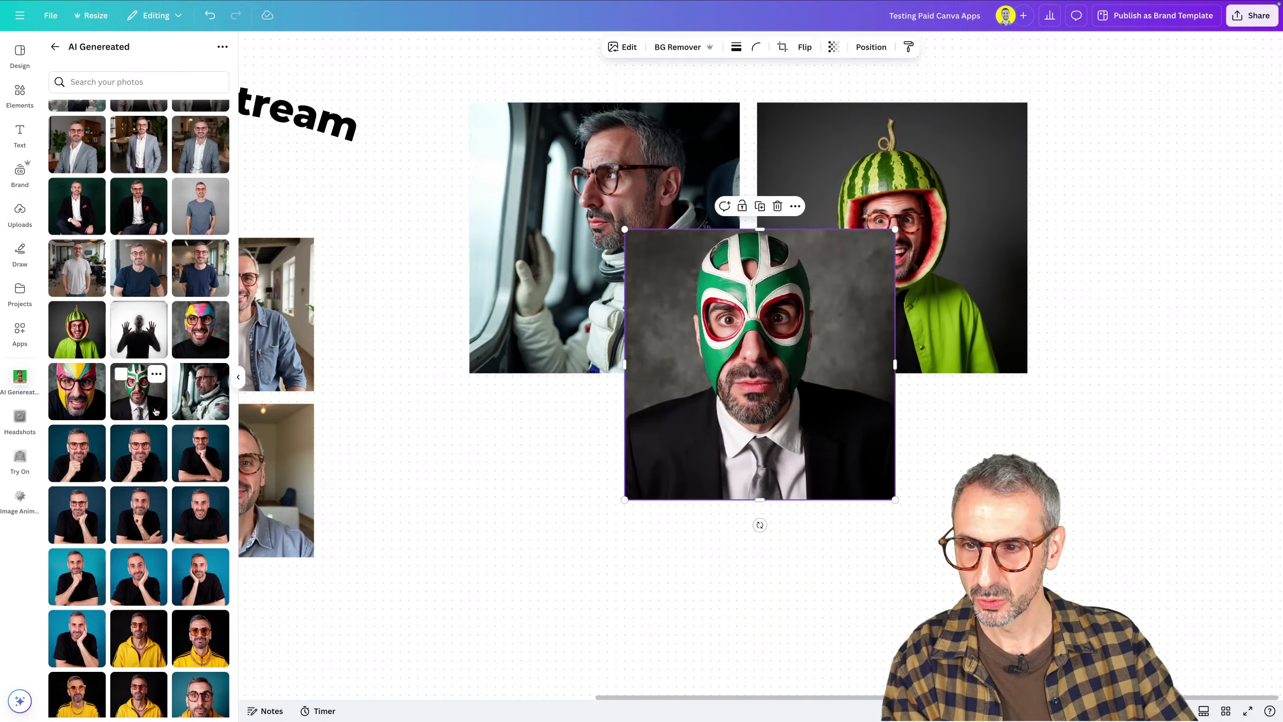
{"action": "left_click_drag", "start_coordinate": [844, 399], "coordinate": [693, 552]}
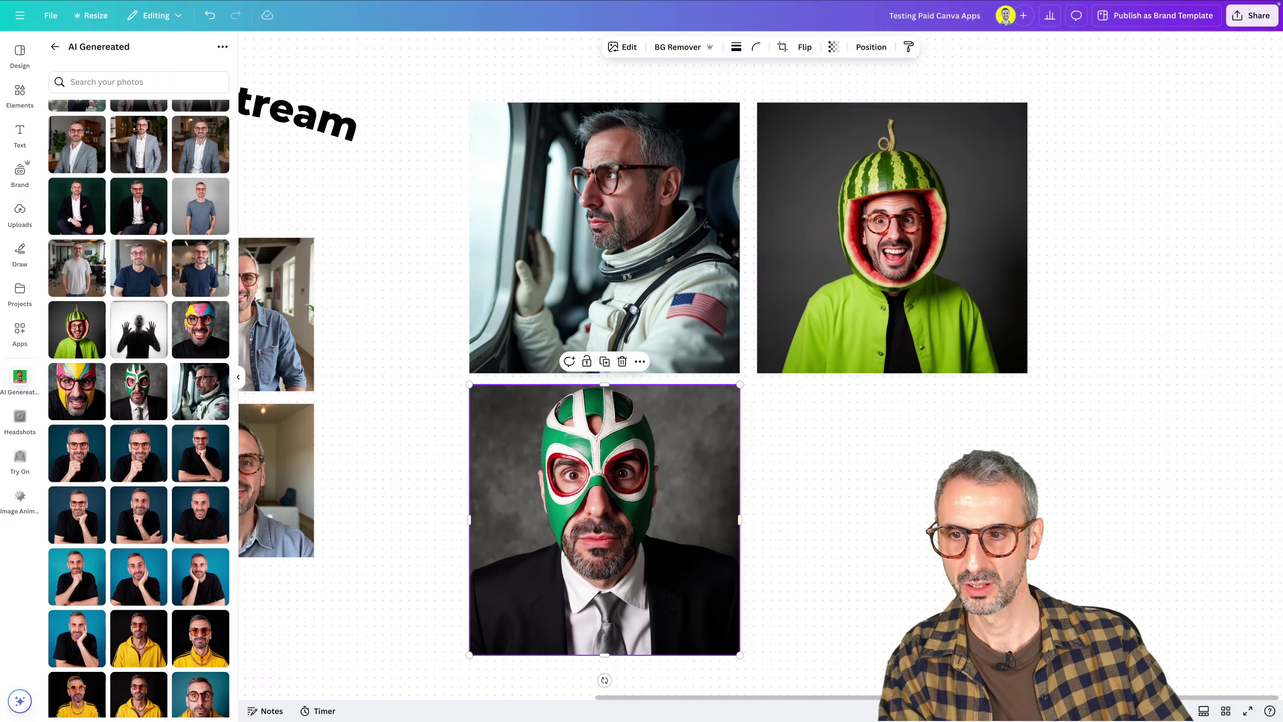
{"action": "scroll", "coordinate": [43, 323], "scroll_direction": "down", "scroll_amount": 1}
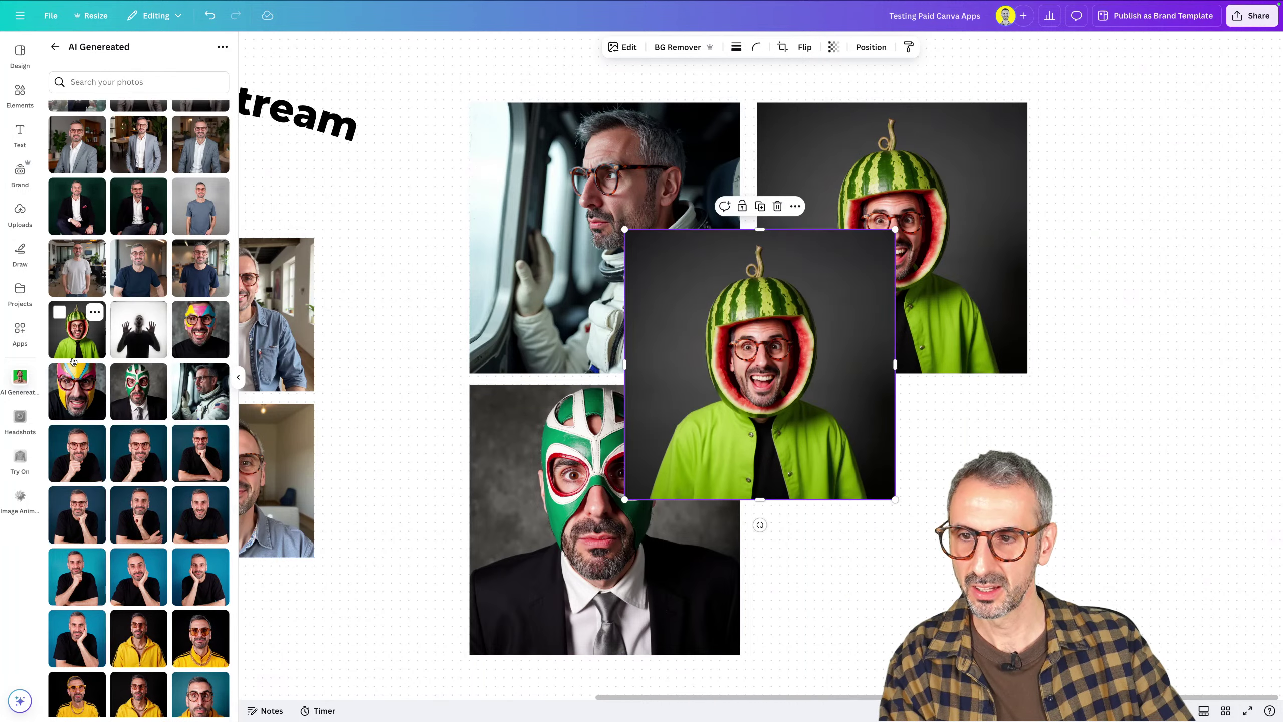
{"action": "left_click", "coordinate": [292, 458]}
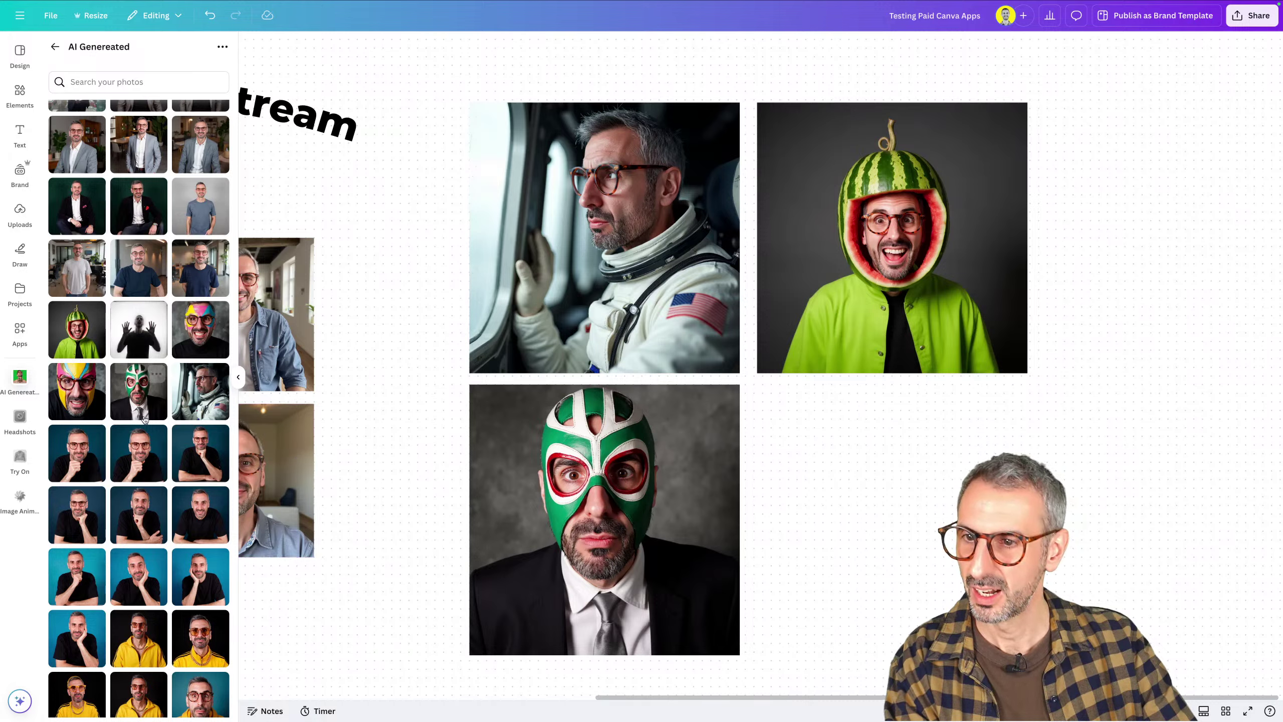
Add the close-up photo with the multicoloured wrestling mask below the watermelon photo to complete the two-by-two grid
{"action": "left_click", "coordinate": [76, 391]}
{"action": "left_click_drag", "start_coordinate": [777, 407], "coordinate": [906, 562]}
{"action": "left_click", "coordinate": [705, 567]}
{"action": "left_click", "coordinate": [934, 498]}
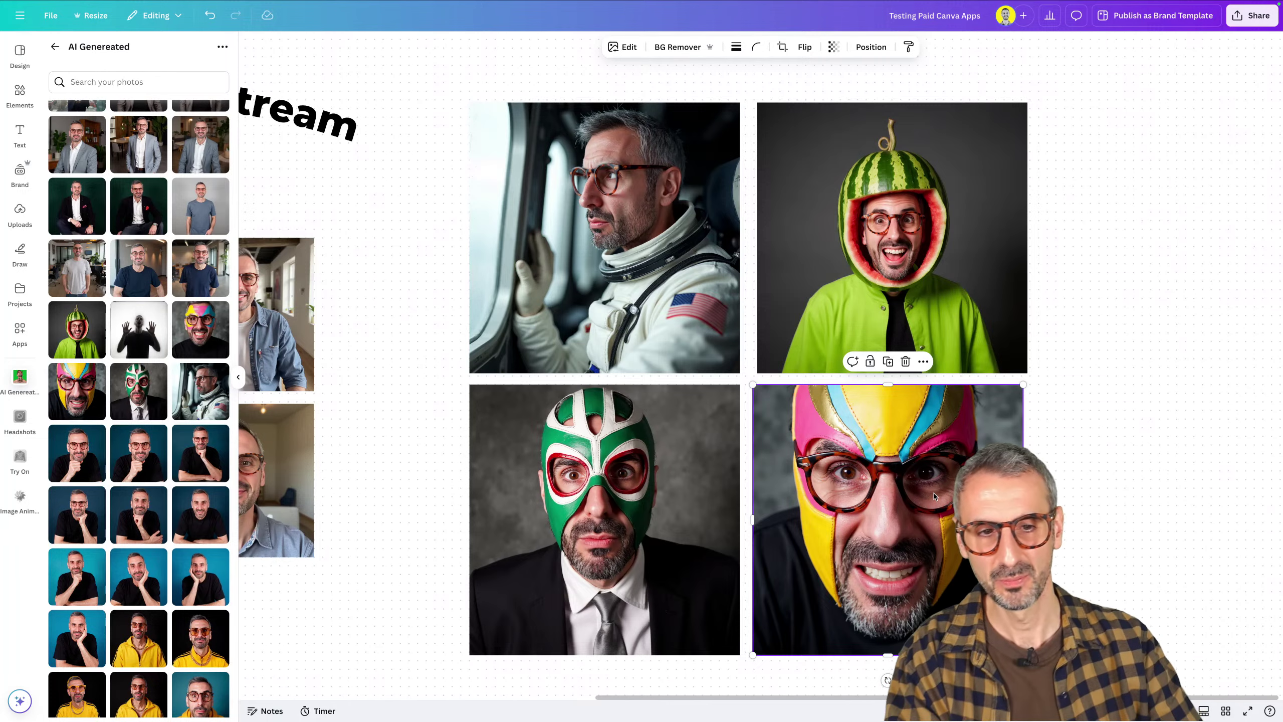
{"action": "left_click", "coordinate": [1122, 553]}
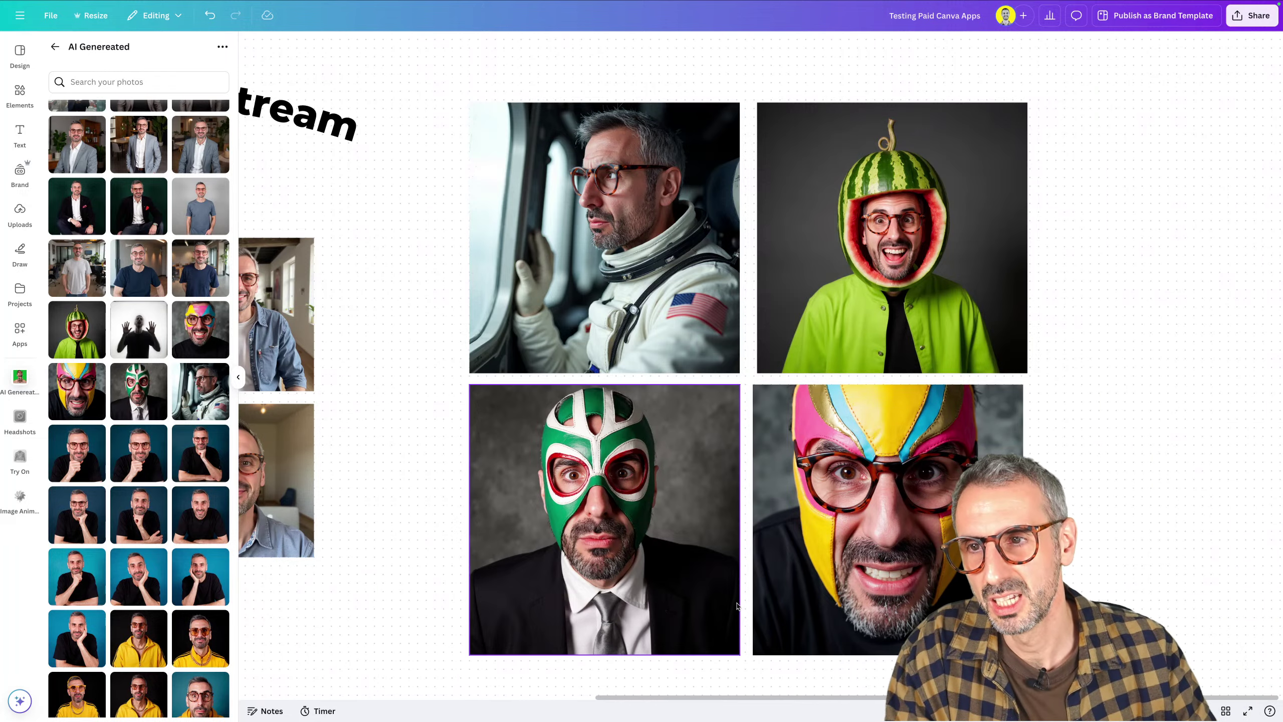
Delete the astronaut, watermelon and two wrestling-mask photos from the whiteboard
{"action": "scroll", "coordinate": [137, 507], "scroll_direction": "down", "scroll_amount": 1}
{"action": "scroll", "coordinate": [136, 508], "scroll_direction": "up", "scroll_amount": 10}
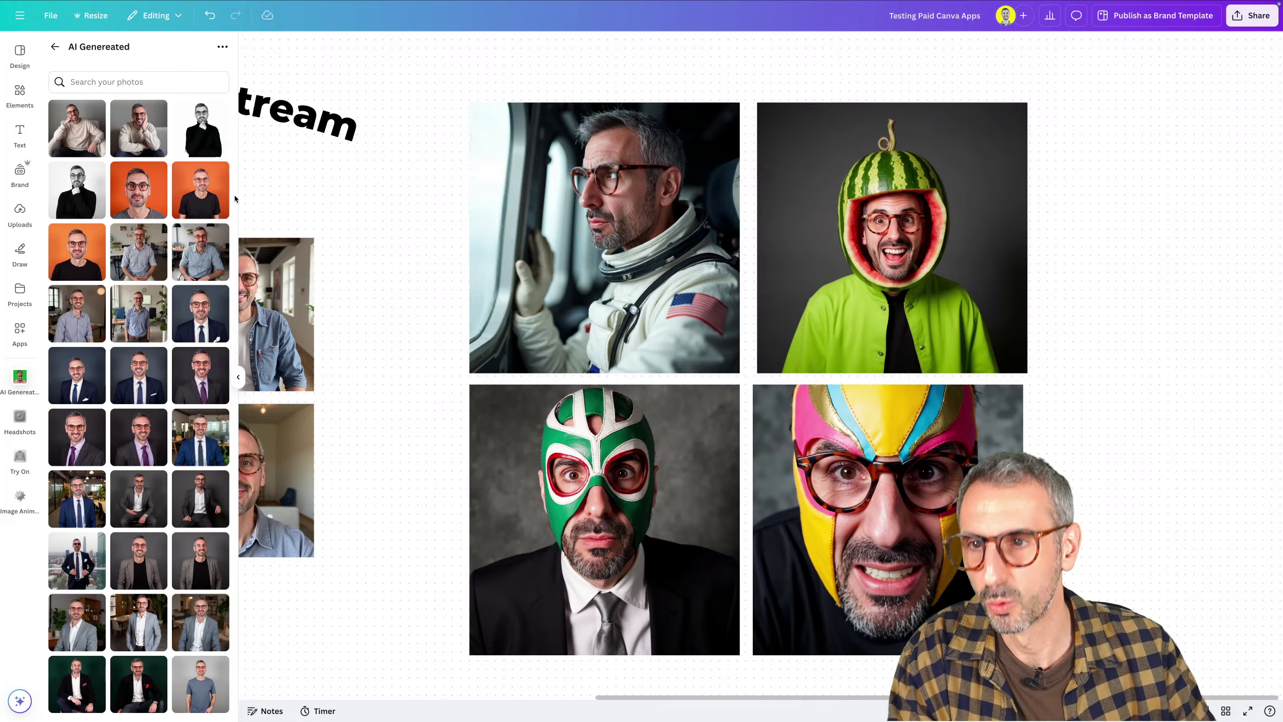
{"action": "left_click_drag", "start_coordinate": [447, 183], "coordinate": [1036, 655]}
{"action": "key", "text": "Delete"}
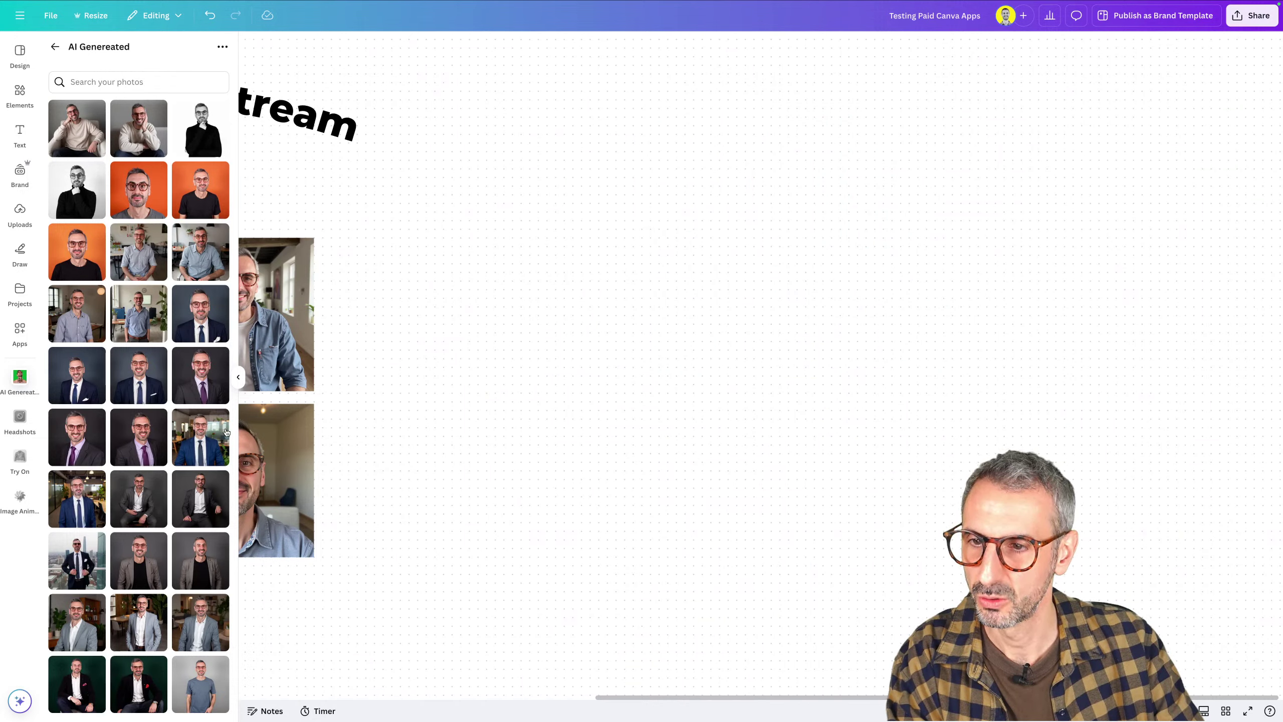
Add the office-shirt, purple-tie and navy-suit portraits from the folder and line them up side by side in that order
{"action": "left_click", "coordinate": [141, 429]}
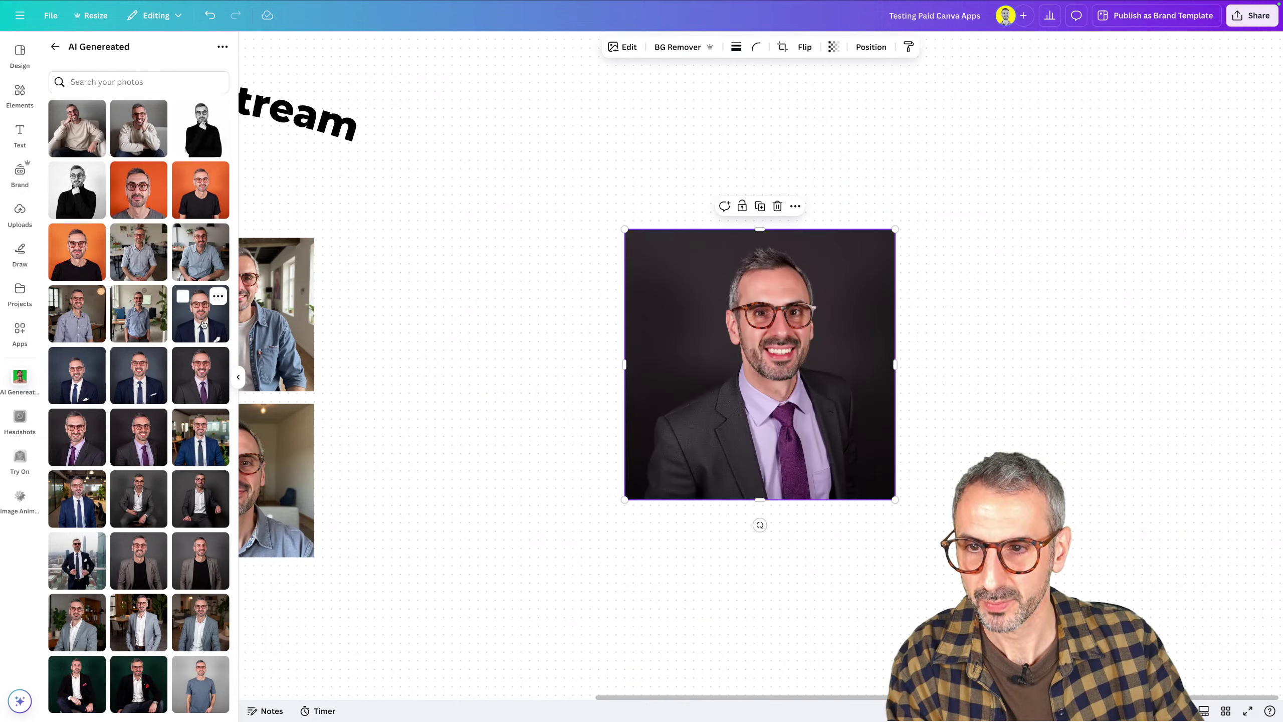
{"action": "left_click_drag", "start_coordinate": [204, 324], "coordinate": [976, 404]}
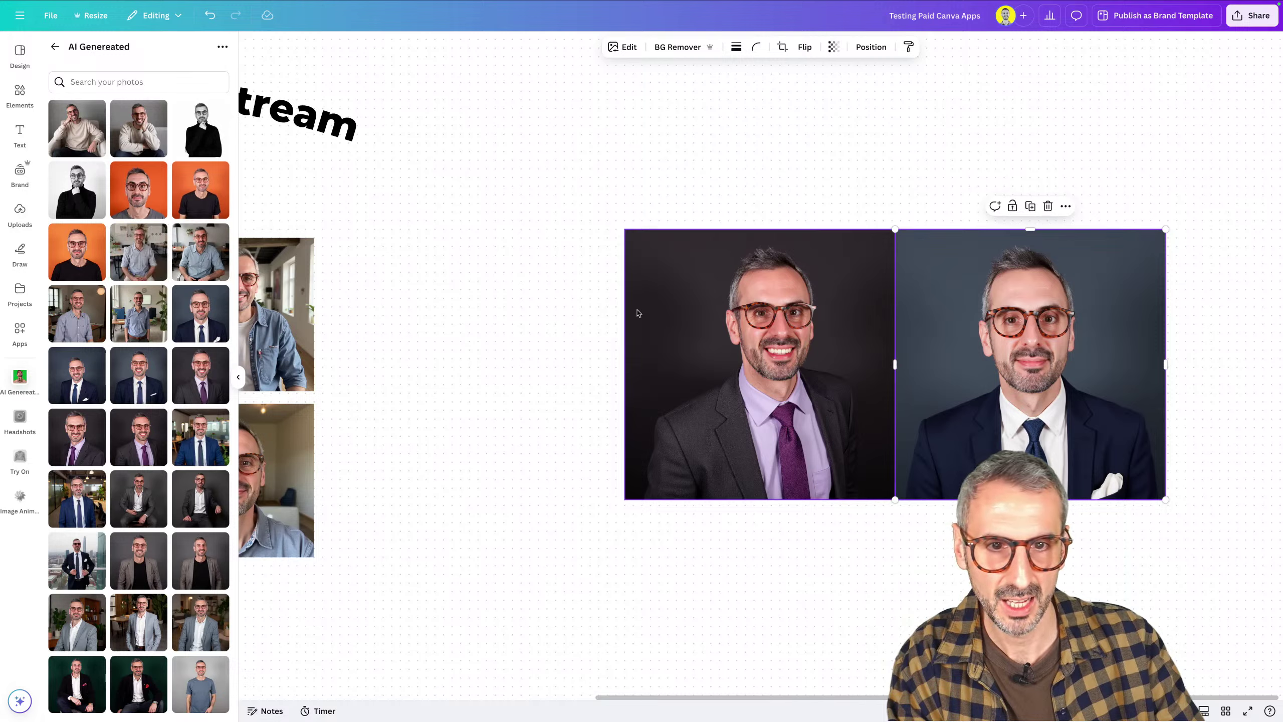
{"action": "left_click", "coordinate": [77, 314]}
{"action": "left_click_drag", "start_coordinate": [831, 367], "coordinate": [539, 362]}
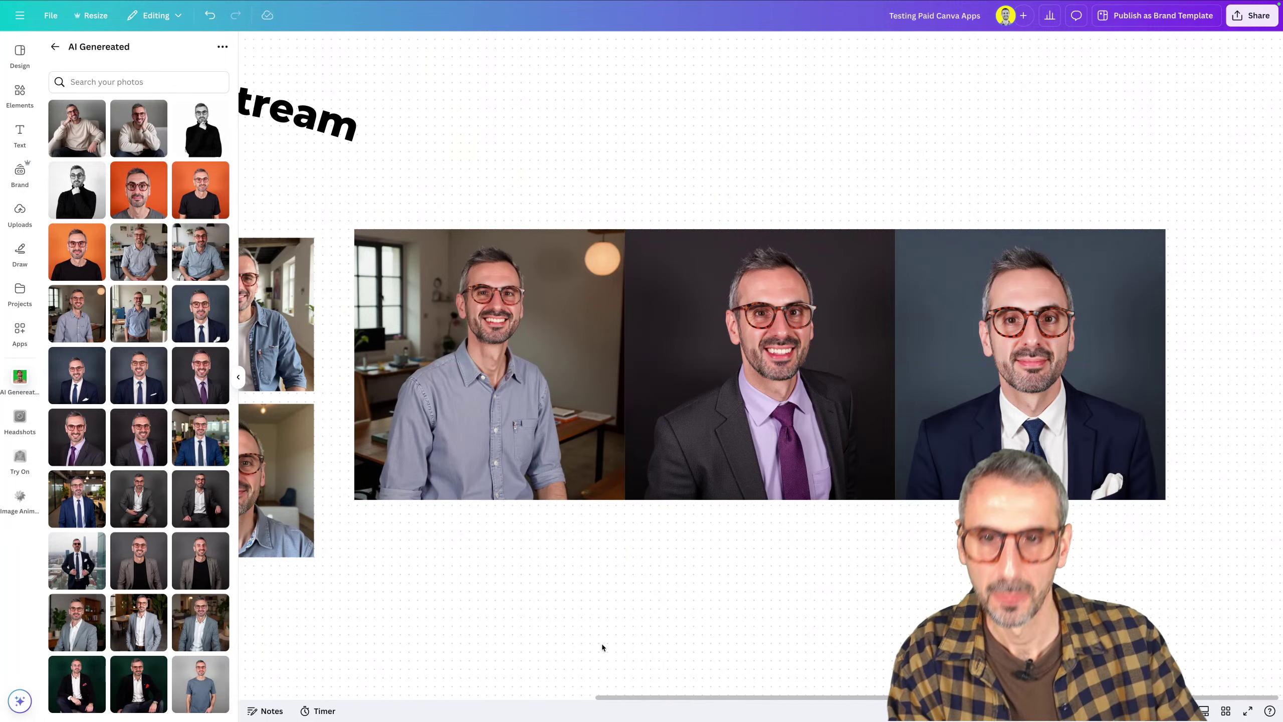
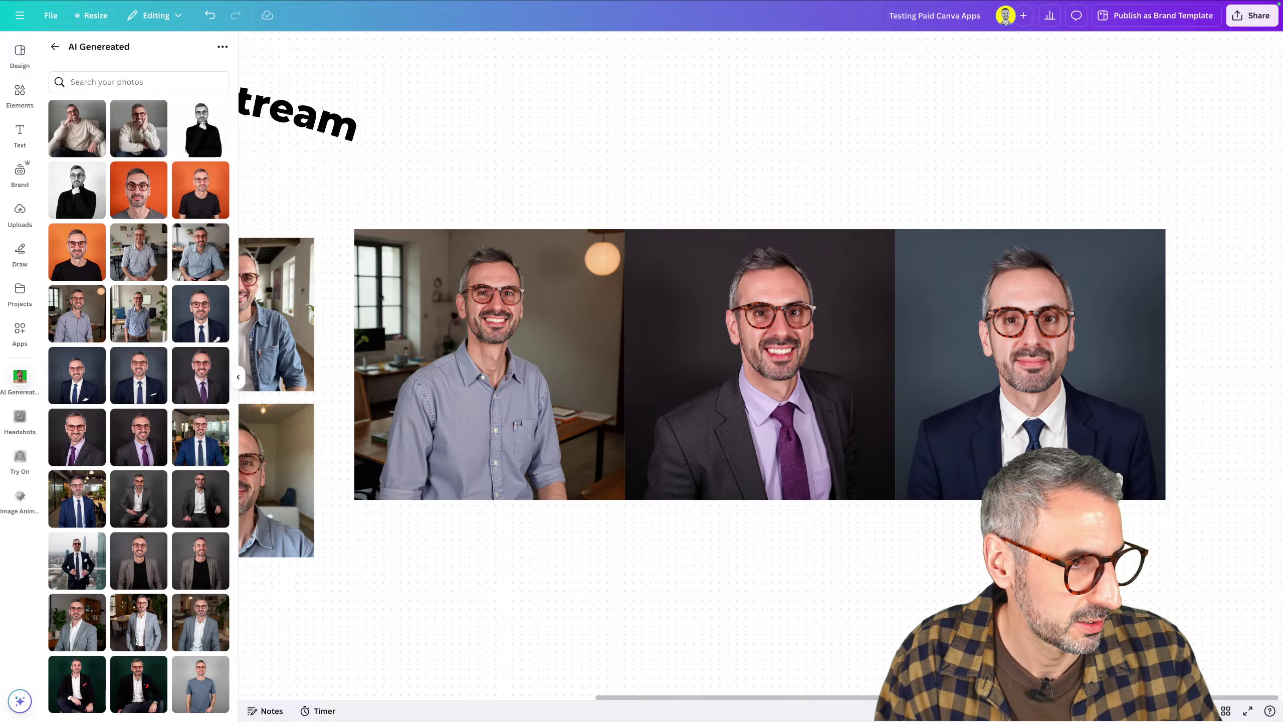
{"action": "scroll", "coordinate": [594, 324], "scroll_direction": "down", "scroll_amount": 1}
{"action": "scroll", "coordinate": [586, 368], "scroll_direction": "up", "scroll_amount": 6}
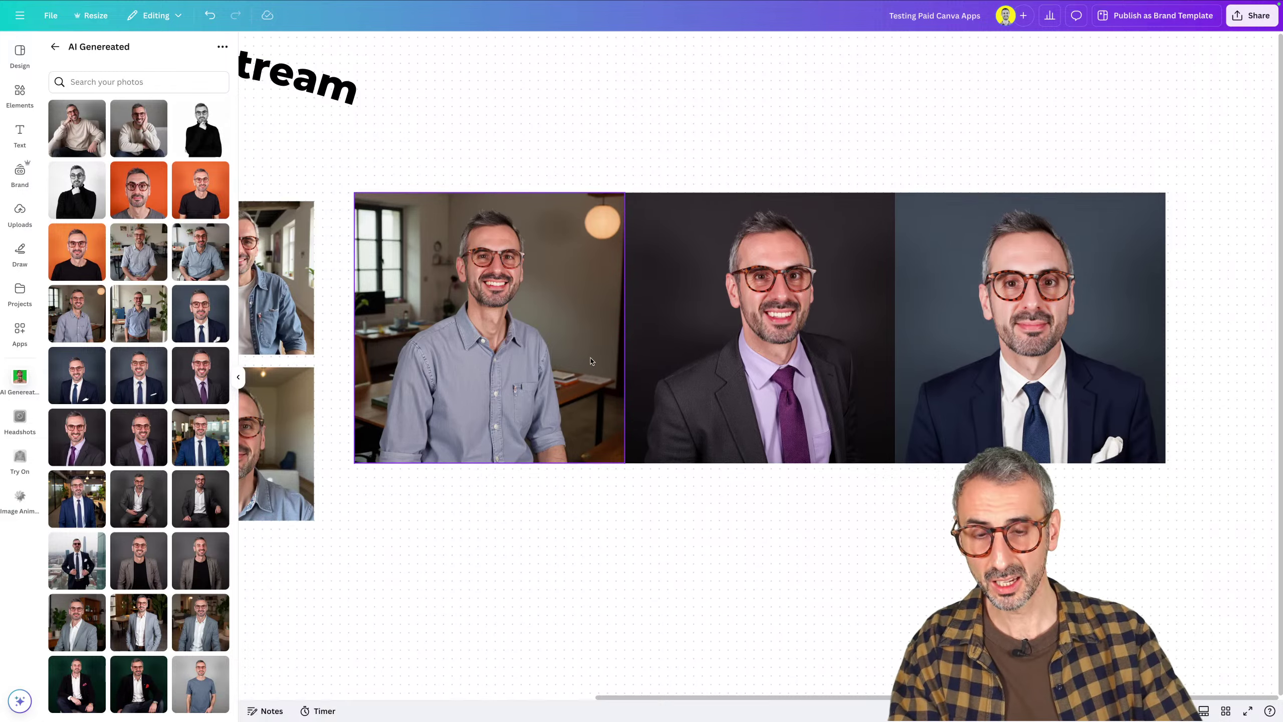
{"action": "scroll", "coordinate": [592, 360], "scroll_direction": "down", "scroll_amount": 5}
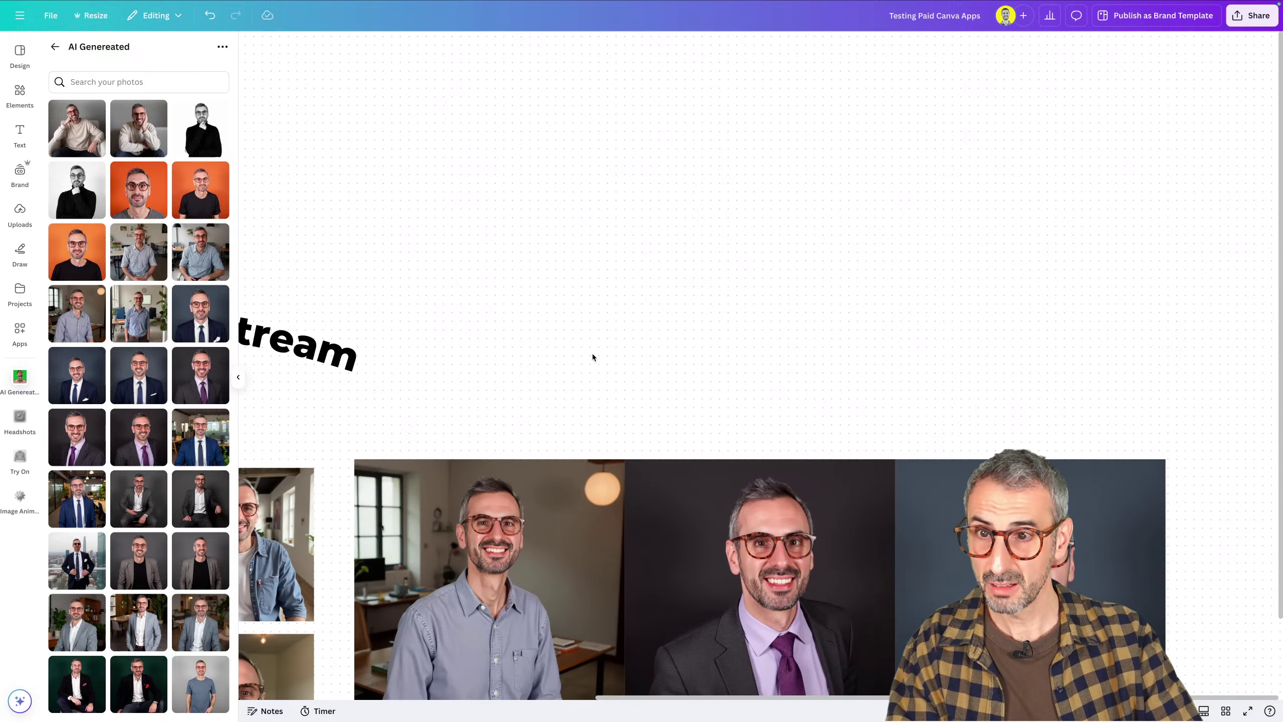
{"action": "scroll", "coordinate": [593, 356], "scroll_direction": "down", "scroll_amount": 3}
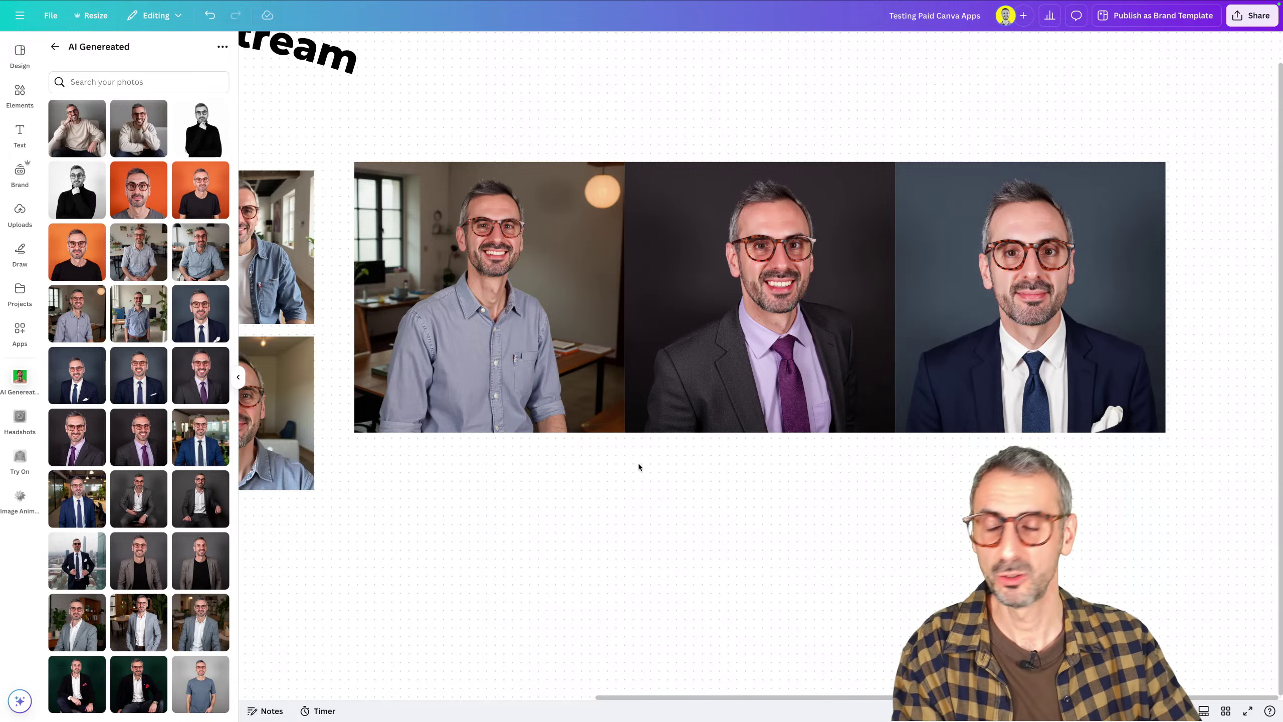
{"action": "scroll", "coordinate": [670, 602], "scroll_direction": "up", "scroll_amount": 1}
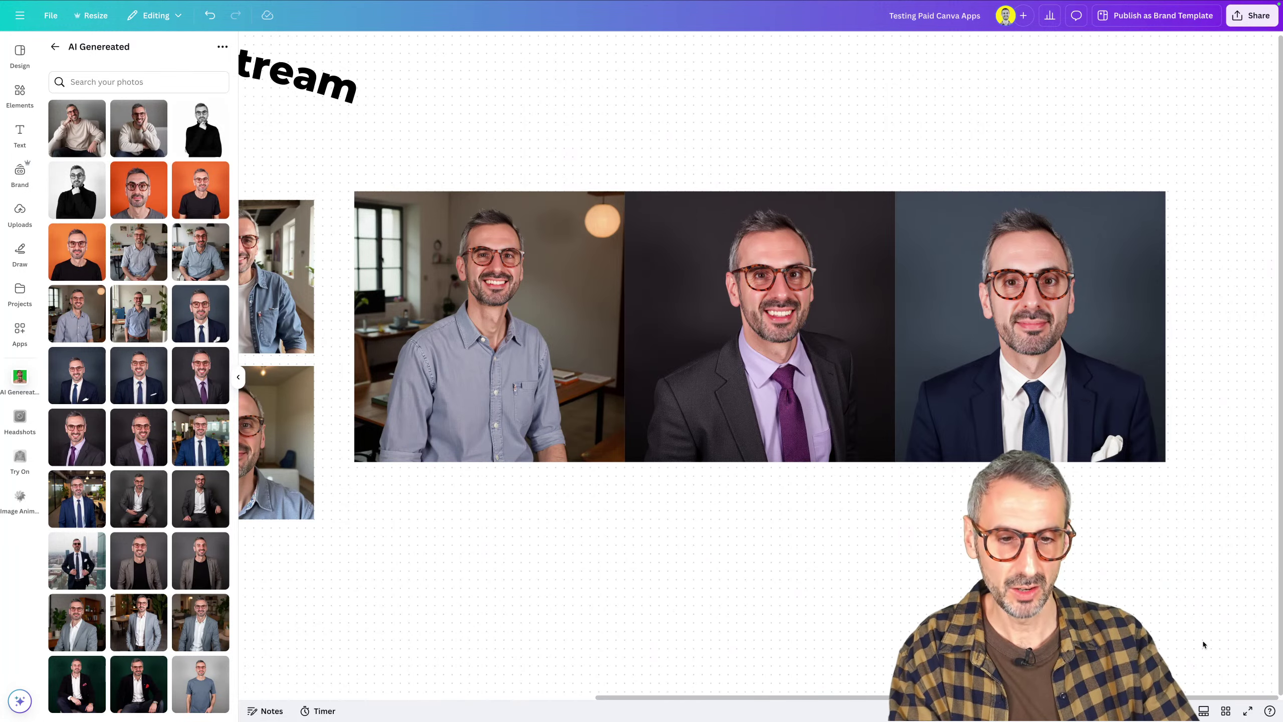
Delete all the portrait photos below the "Welcome to the Stream" heading, leaving only the heading on the whiteboard
{"action": "key", "text": "ctrl+minus"}
{"action": "key", "text": "ctrl+minus"}
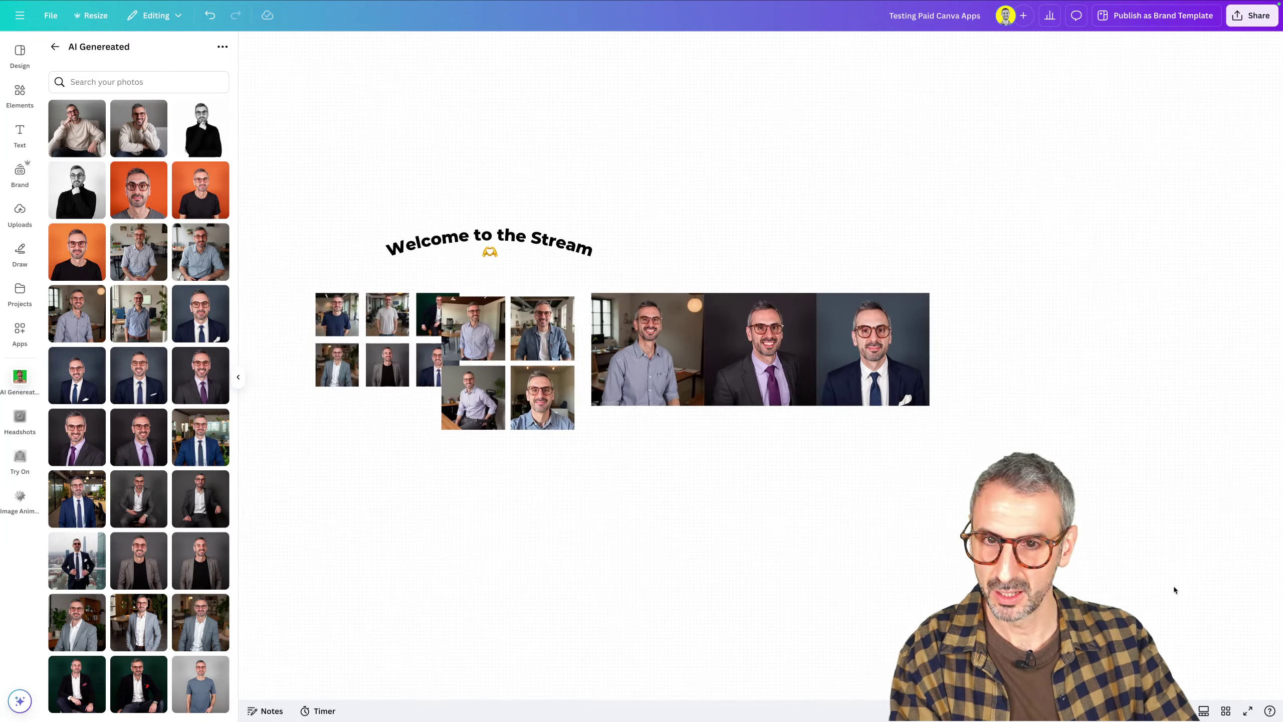
{"action": "left_click_drag", "start_coordinate": [1182, 555], "coordinate": [359, 358]}
{"action": "left_click_drag", "start_coordinate": [359, 358], "coordinate": [358, 356]}
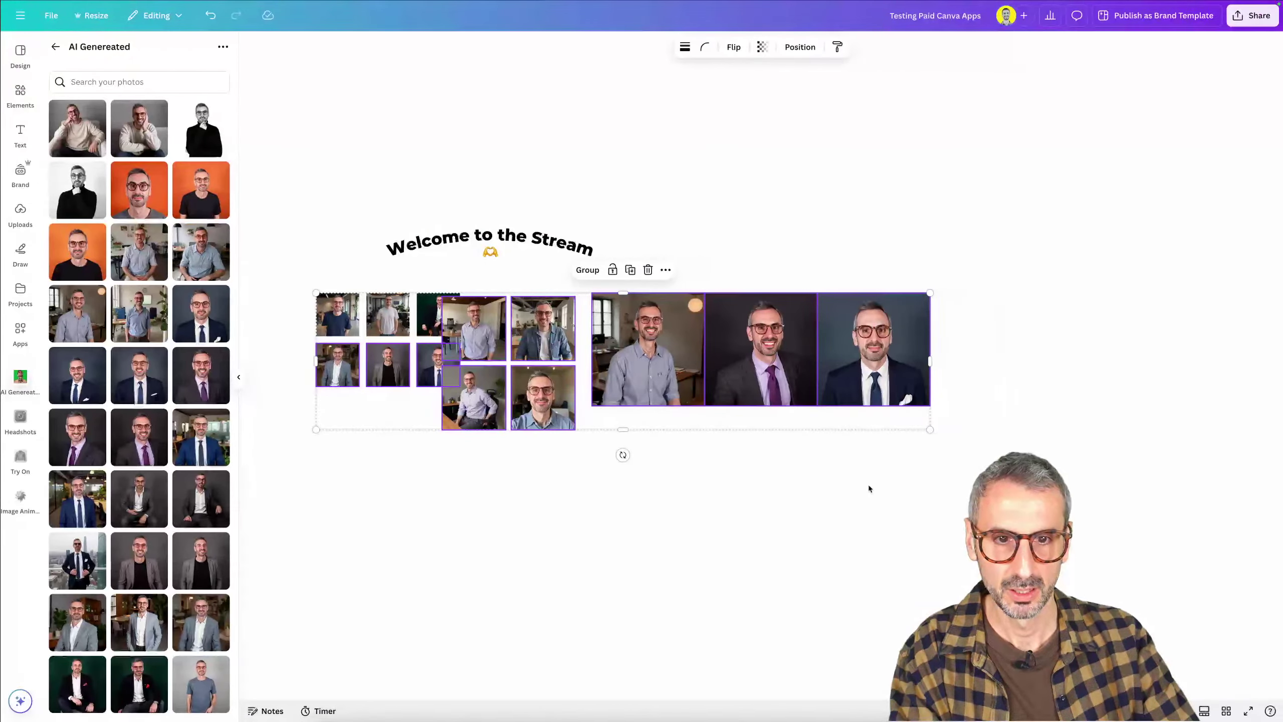
{"action": "left_click", "coordinate": [857, 556]}
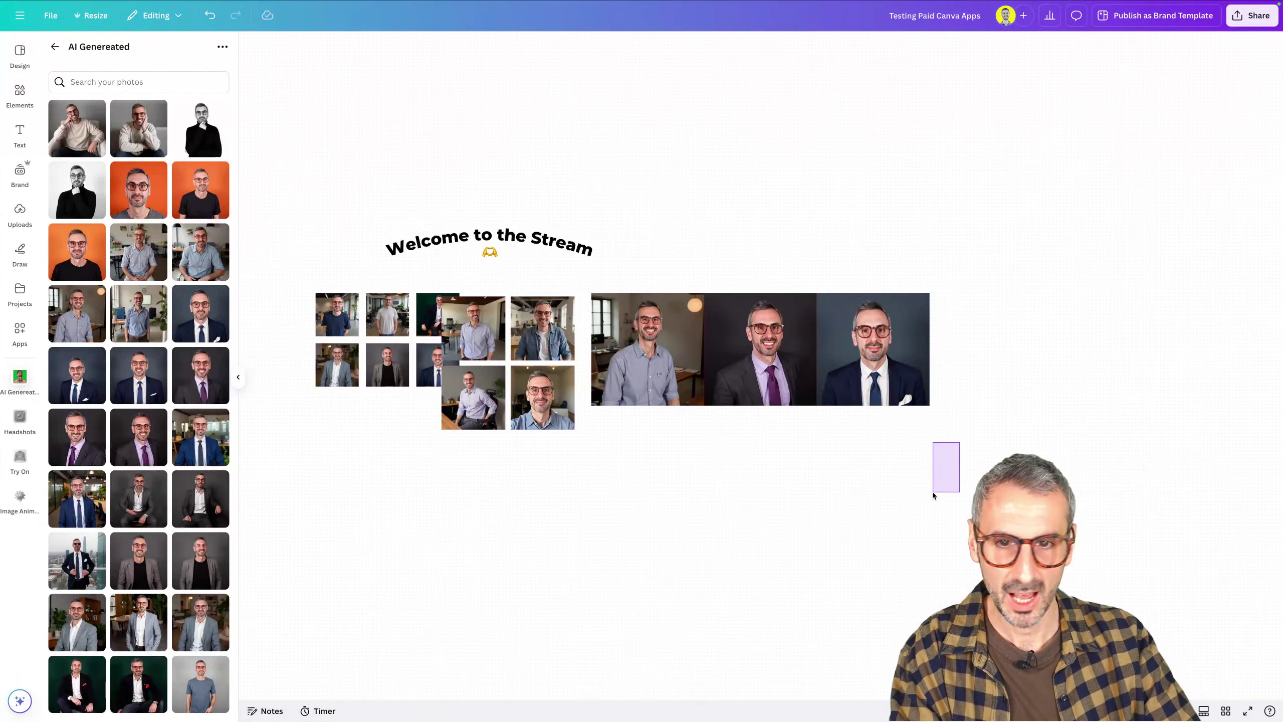
{"action": "left_click_drag", "start_coordinate": [934, 495], "coordinate": [288, 283]}
{"action": "key", "text": "Delete"}
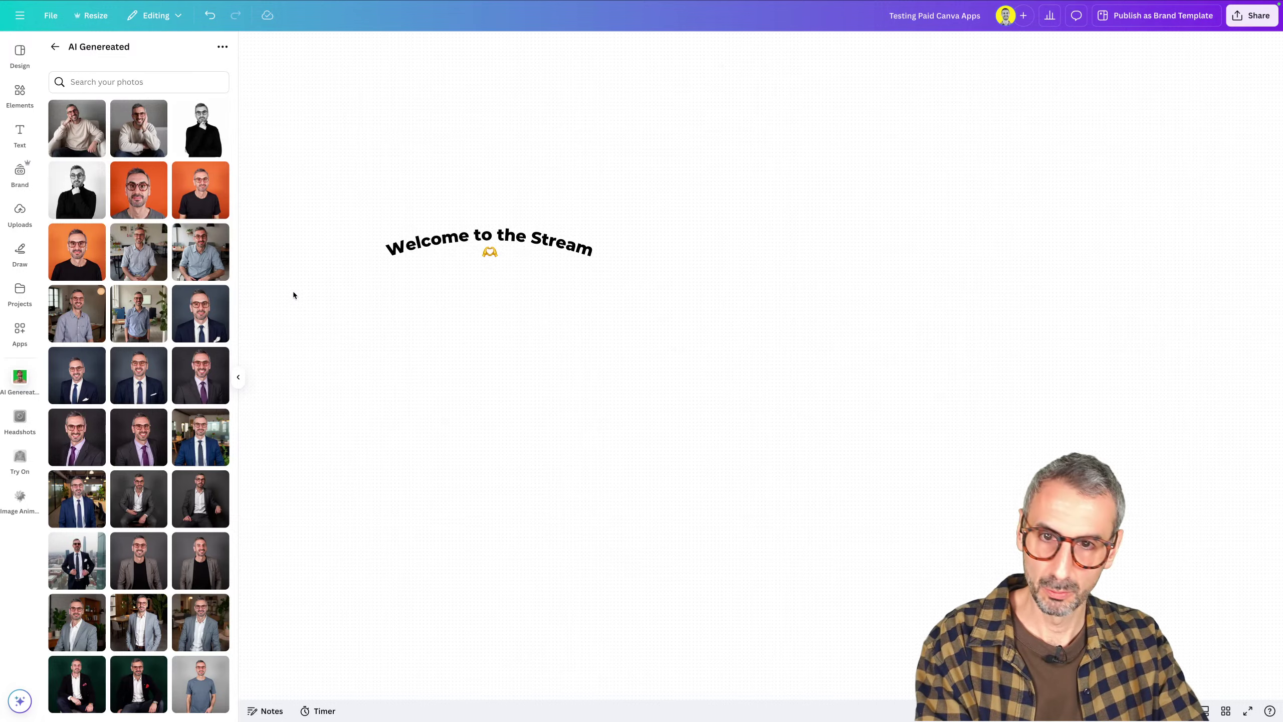
Open the Try On app and review its details page, including its description and permissions
{"action": "left_click", "coordinate": [55, 48]}
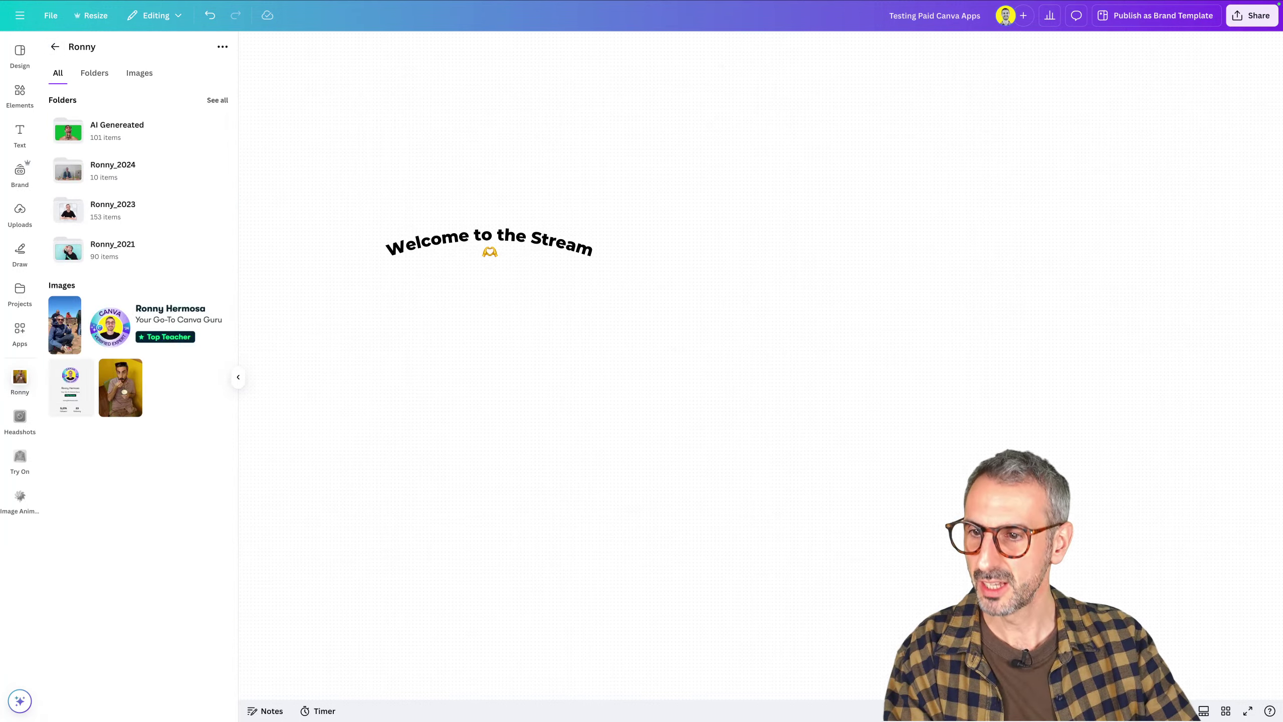
{"action": "left_click", "coordinate": [19, 456]}
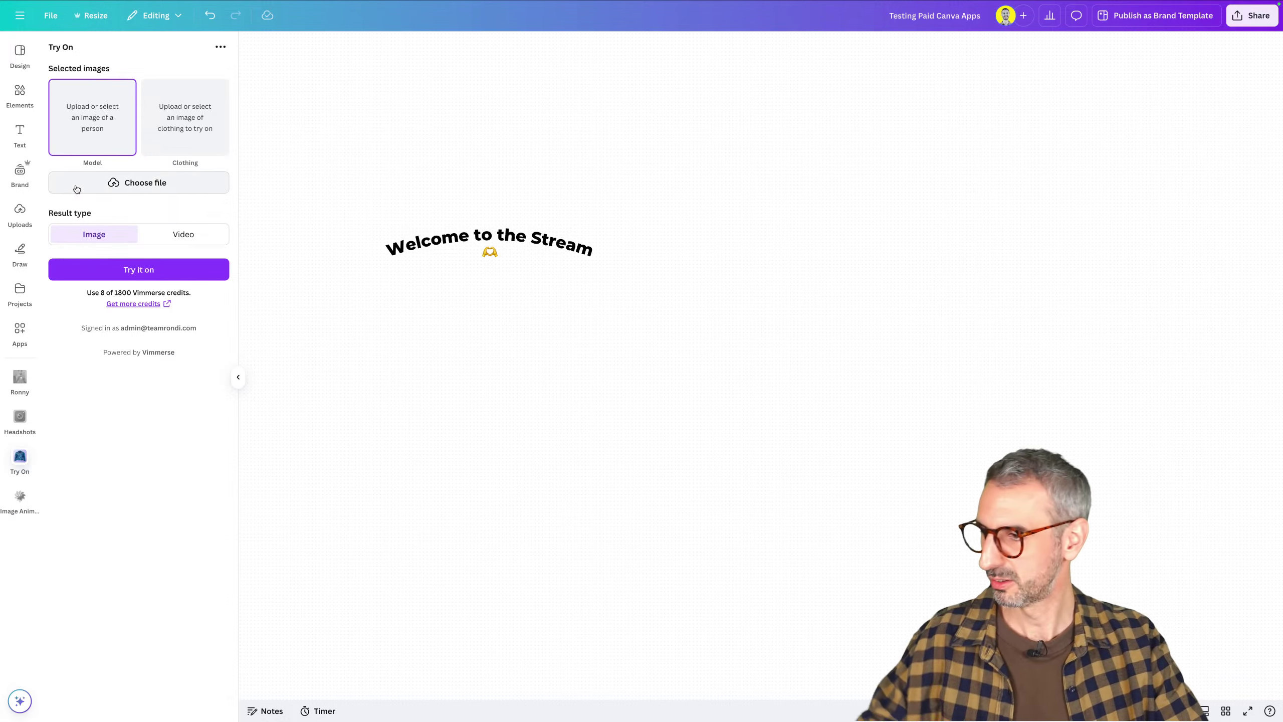
{"action": "left_click", "coordinate": [220, 47]}
{"action": "left_click", "coordinate": [267, 130]}
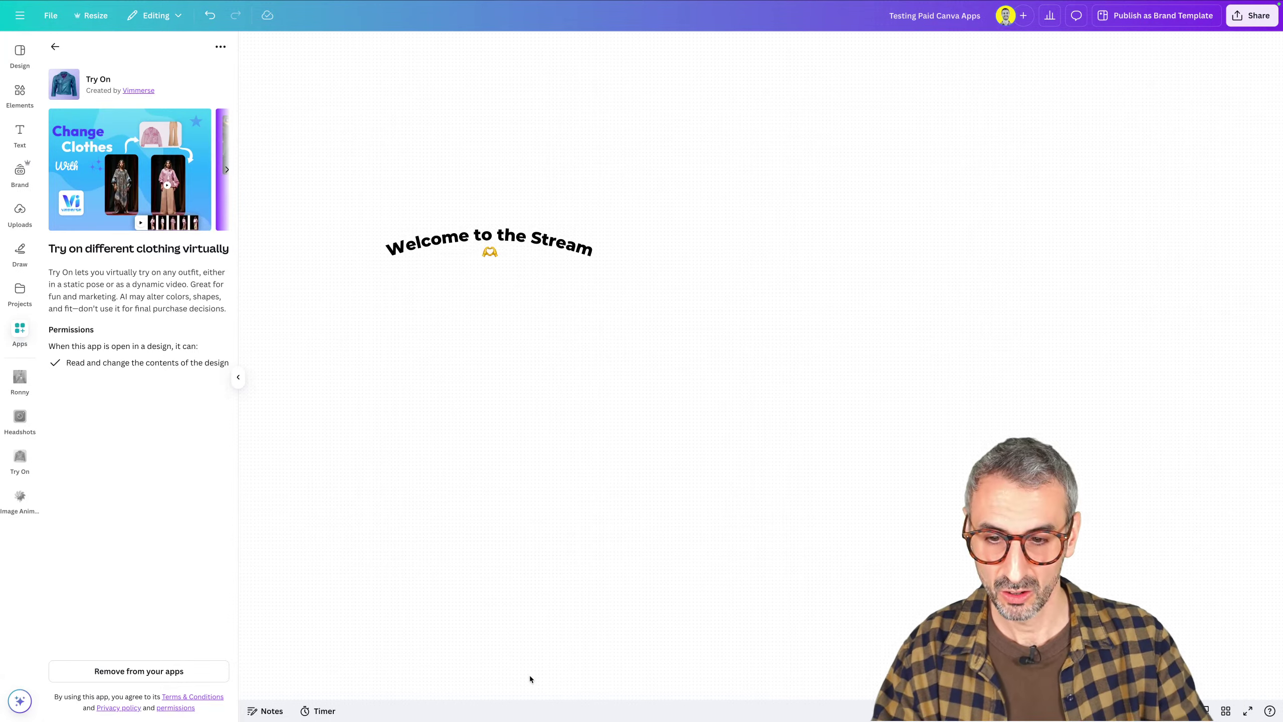
{"action": "left_click", "coordinate": [55, 47]}
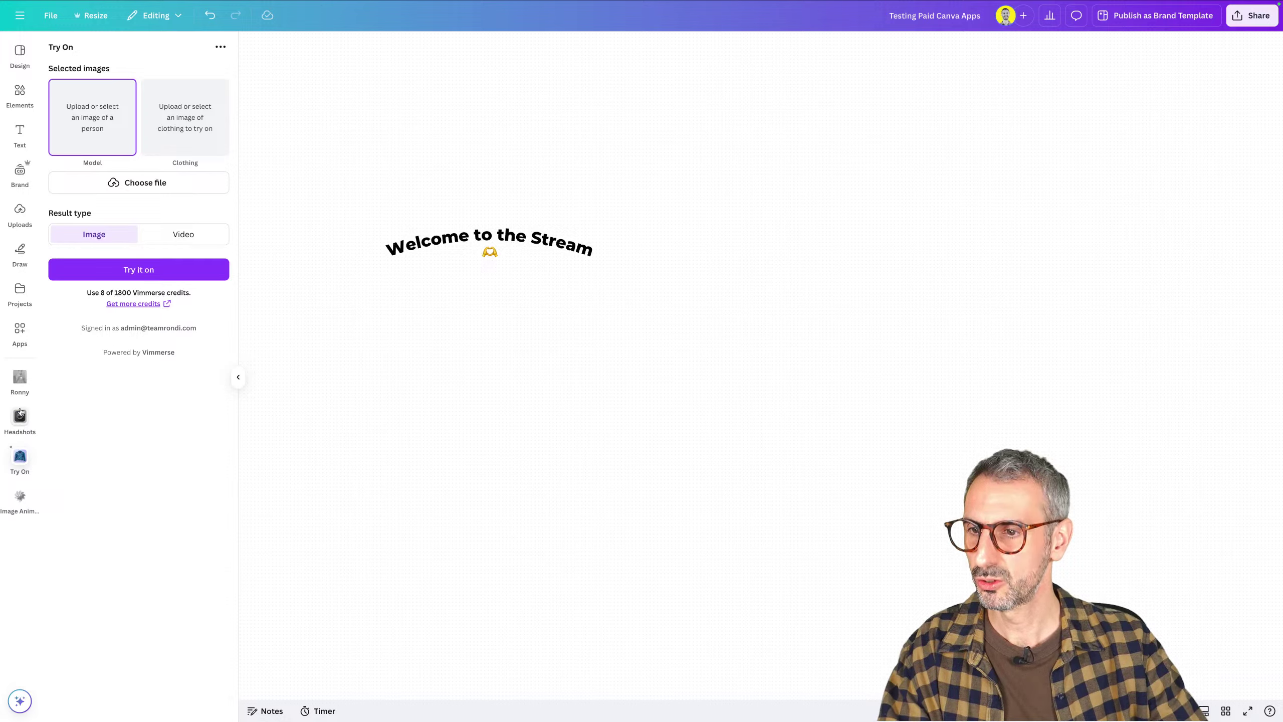
Add the smiling black T-shirt photo with a blue background from the 2023 photo folder to the whiteboard
{"action": "left_click", "coordinate": [25, 377]}
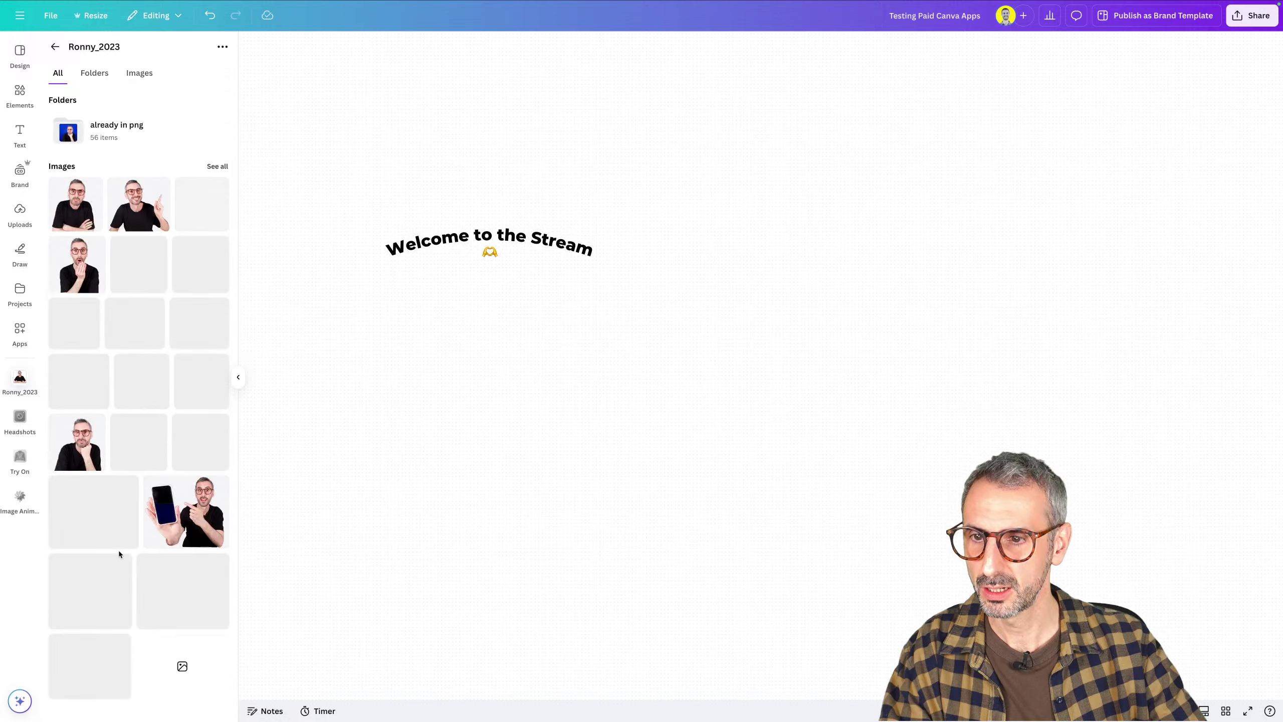
{"action": "scroll", "coordinate": [121, 253], "scroll_direction": "down", "scroll_amount": 15}
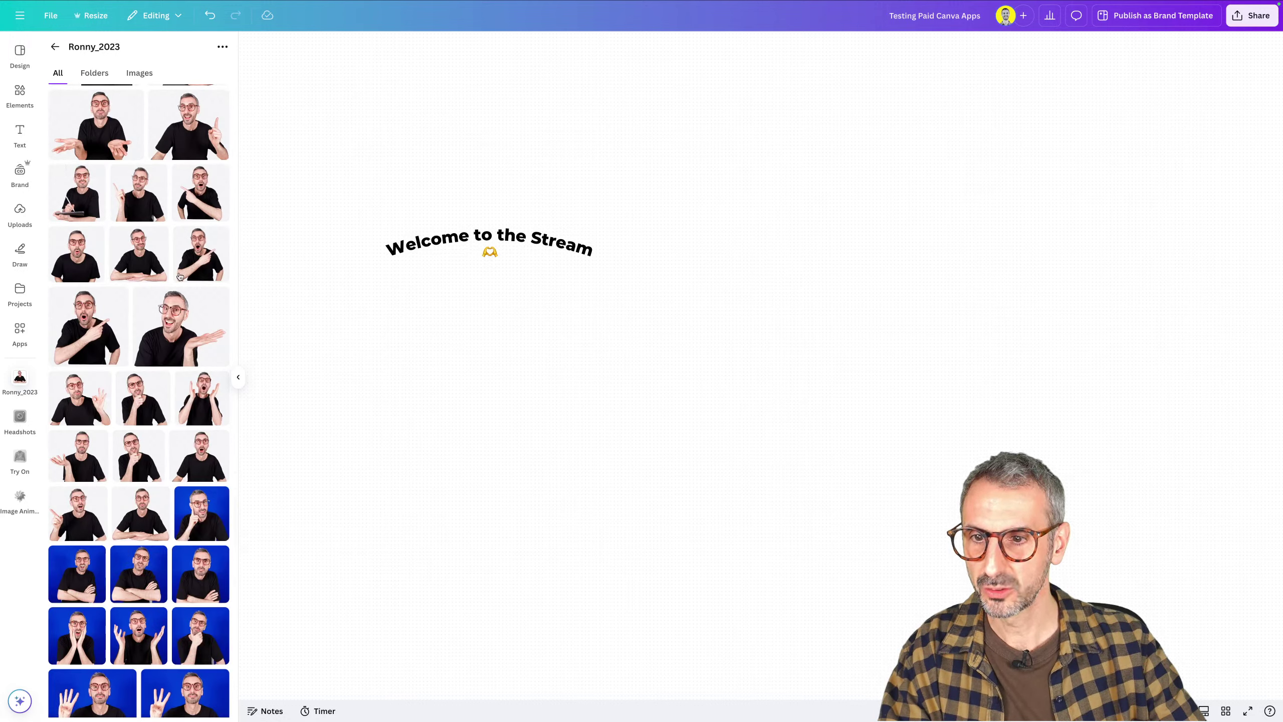
{"action": "scroll", "coordinate": [168, 387], "scroll_direction": "down", "scroll_amount": 5}
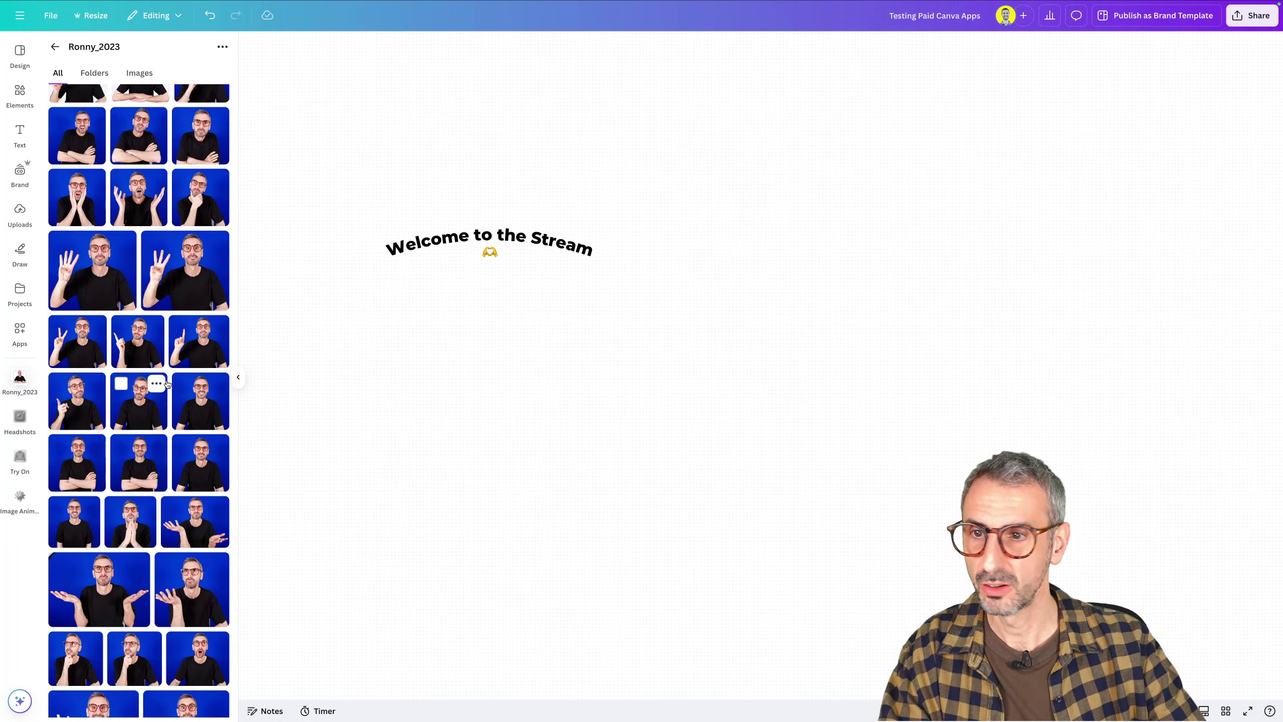
{"action": "scroll", "coordinate": [168, 385], "scroll_direction": "down", "scroll_amount": 2}
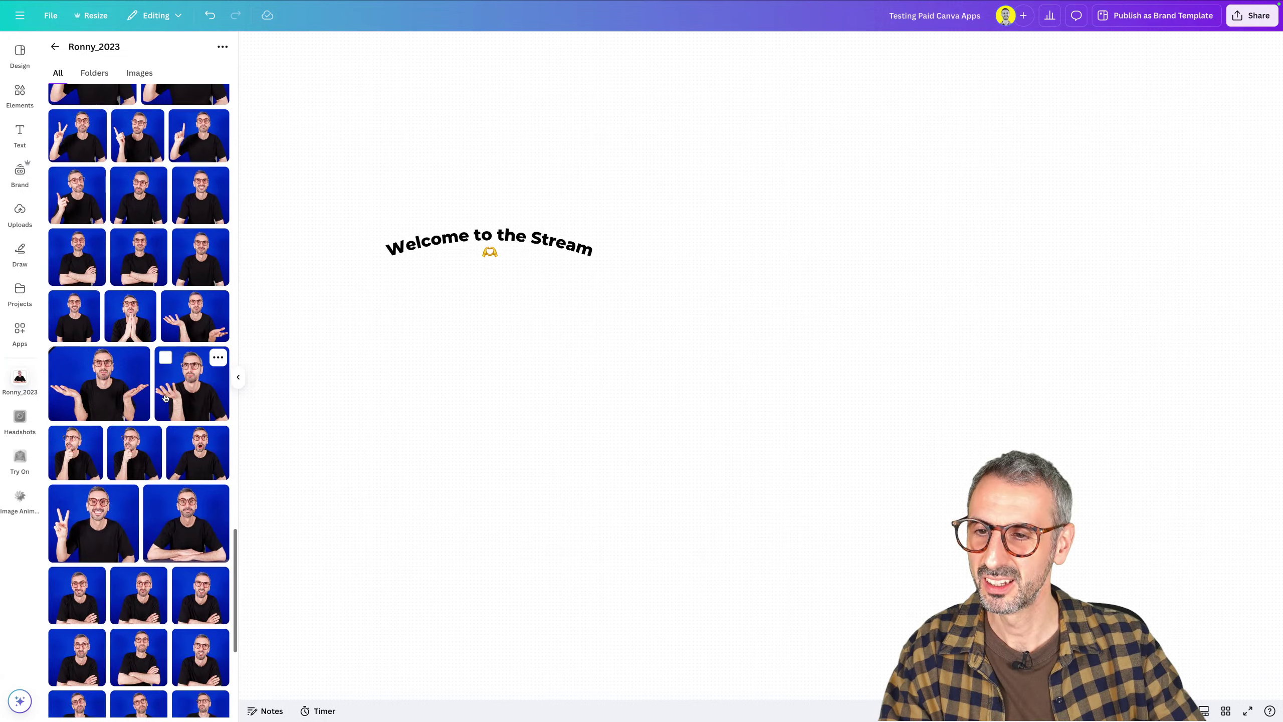
{"action": "scroll", "coordinate": [162, 394], "scroll_direction": "down", "scroll_amount": 1}
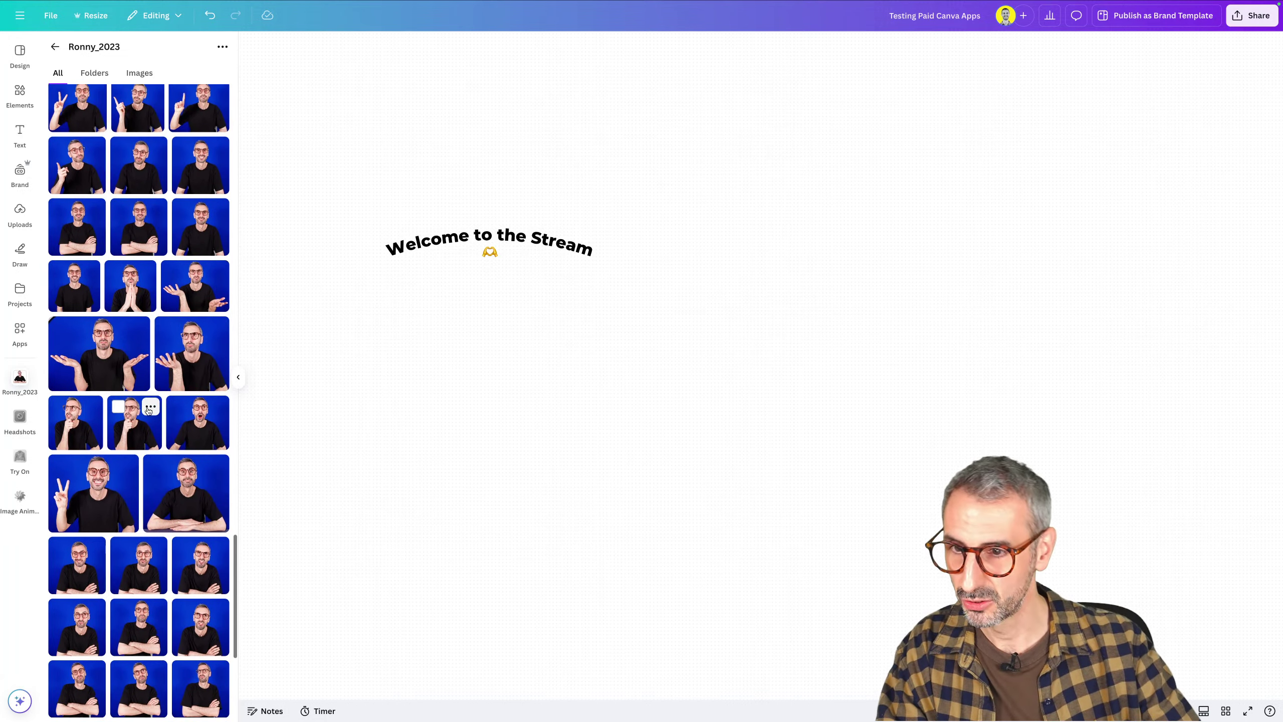
{"action": "scroll", "coordinate": [156, 419], "scroll_direction": "down", "scroll_amount": 3}
{"action": "scroll", "coordinate": [157, 445], "scroll_direction": "down", "scroll_amount": 10}
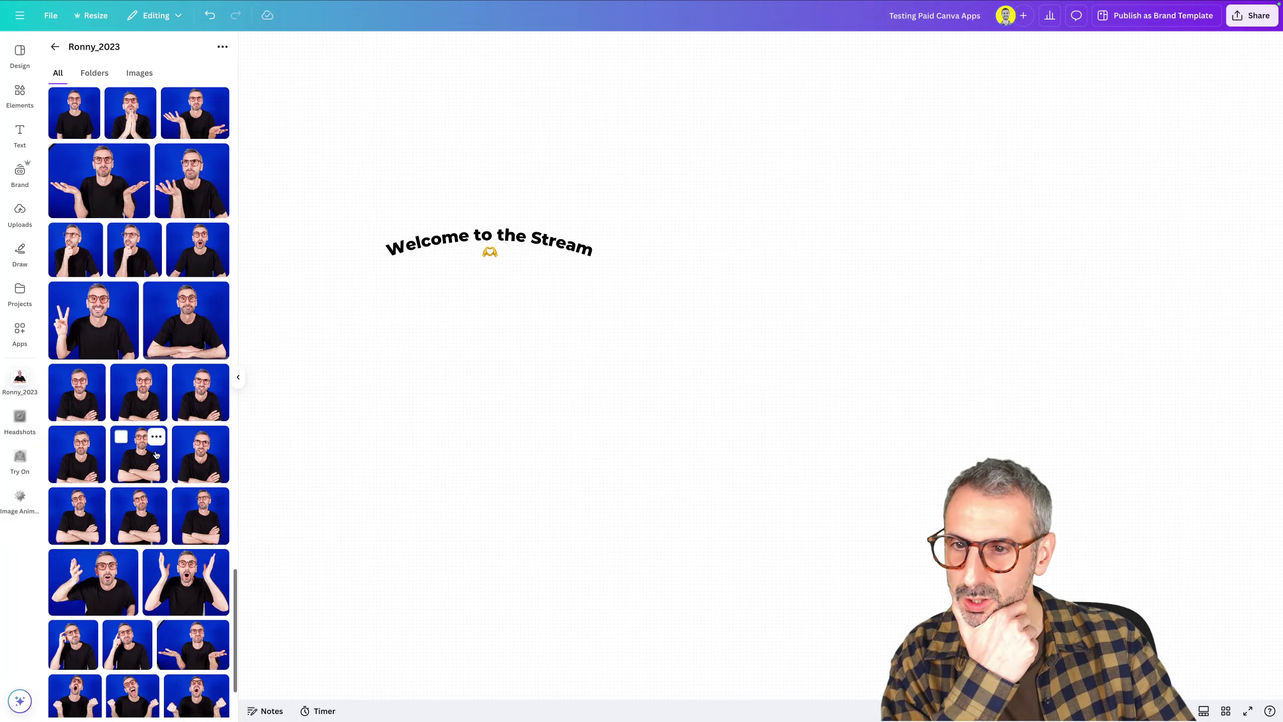
{"action": "scroll", "coordinate": [154, 456], "scroll_direction": "down", "scroll_amount": 6}
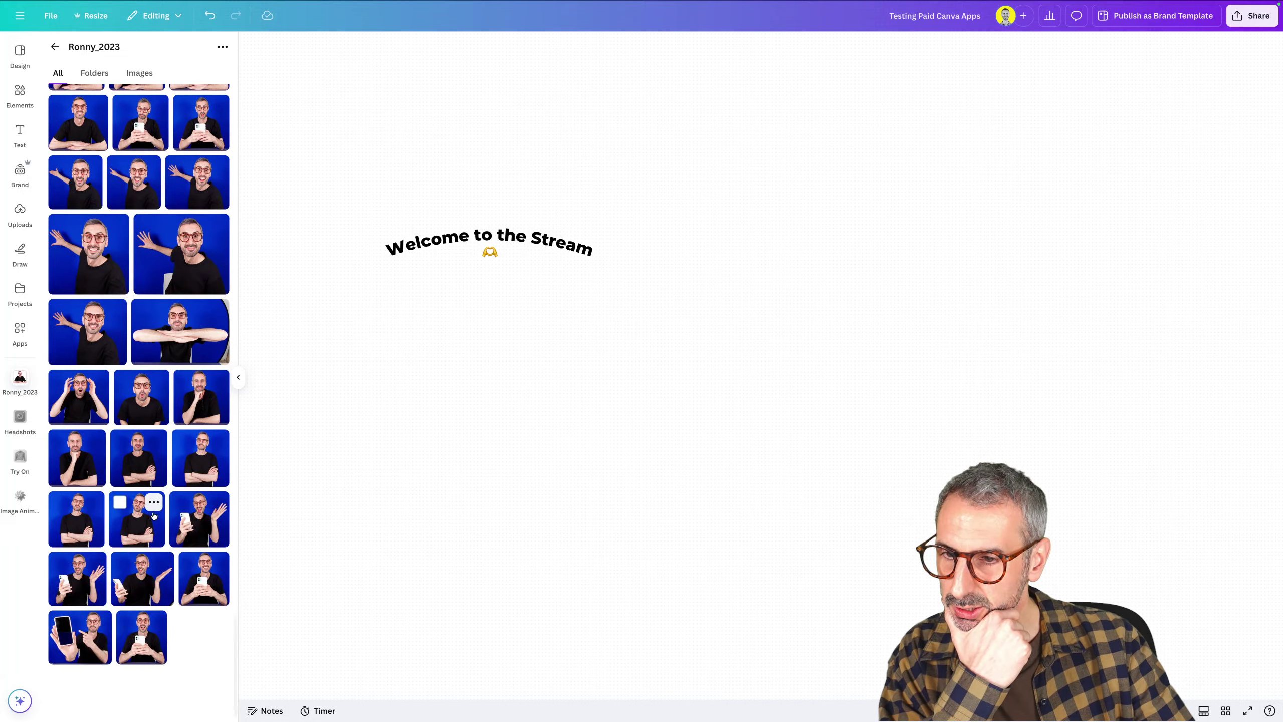
{"action": "scroll", "coordinate": [153, 455], "scroll_direction": "up", "scroll_amount": 20}
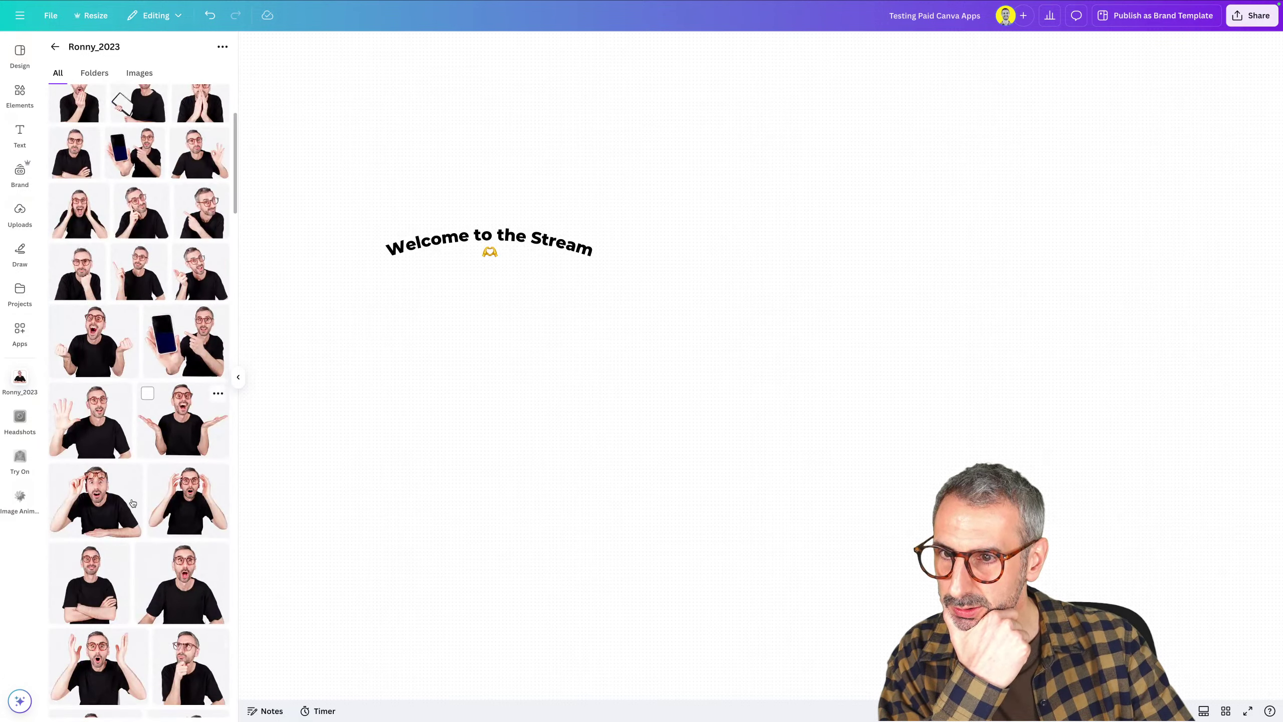
{"action": "scroll", "coordinate": [152, 455], "scroll_direction": "up", "scroll_amount": 4}
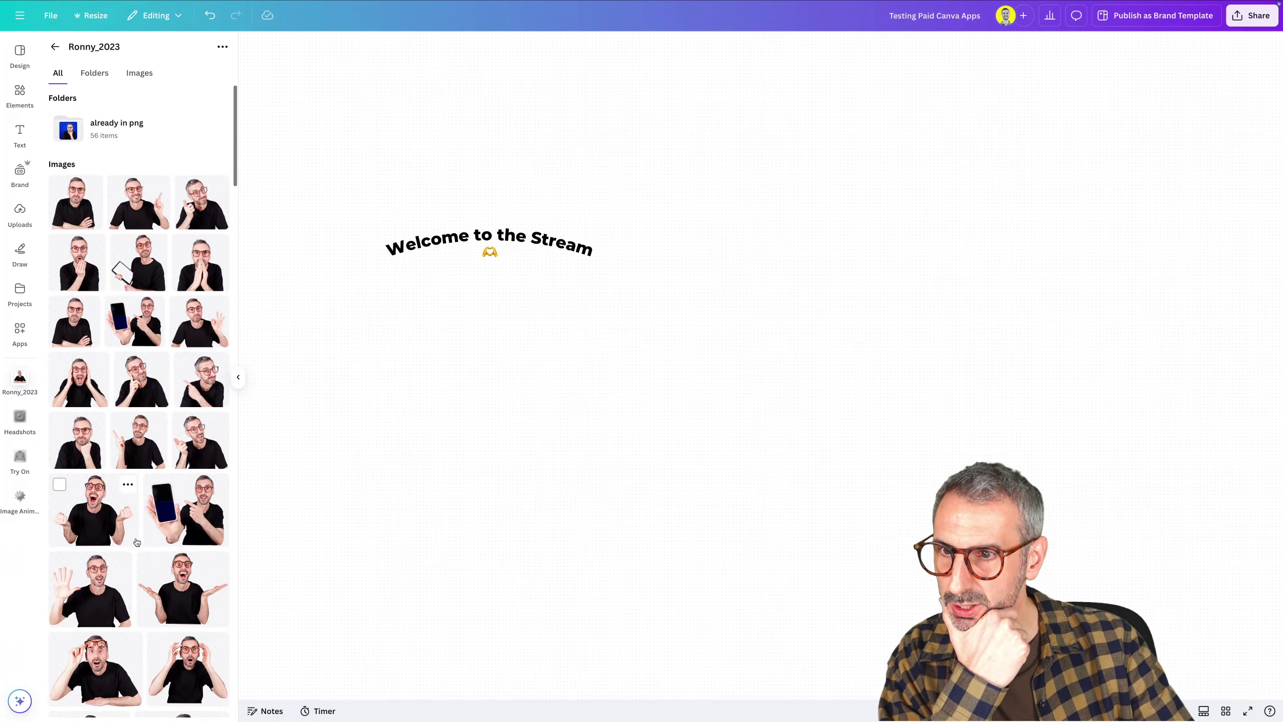
{"action": "scroll", "coordinate": [137, 542], "scroll_direction": "down", "scroll_amount": 20}
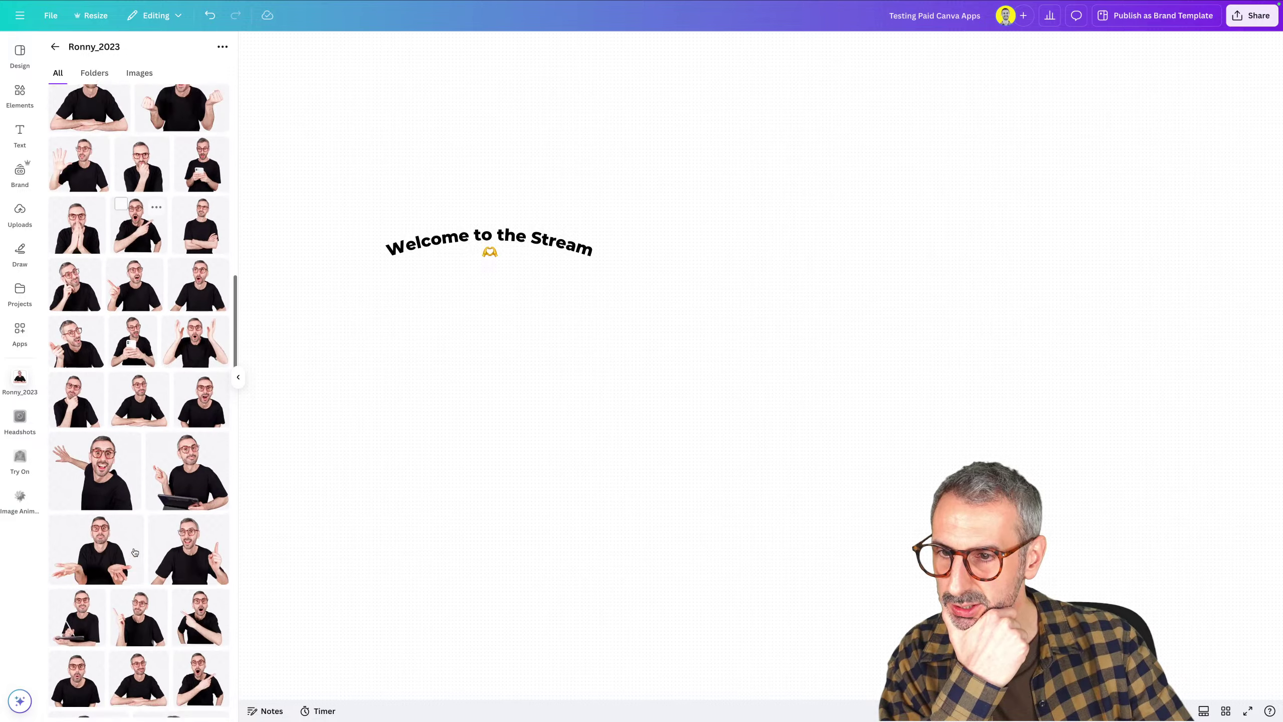
{"action": "scroll", "coordinate": [135, 551], "scroll_direction": "down", "scroll_amount": 15}
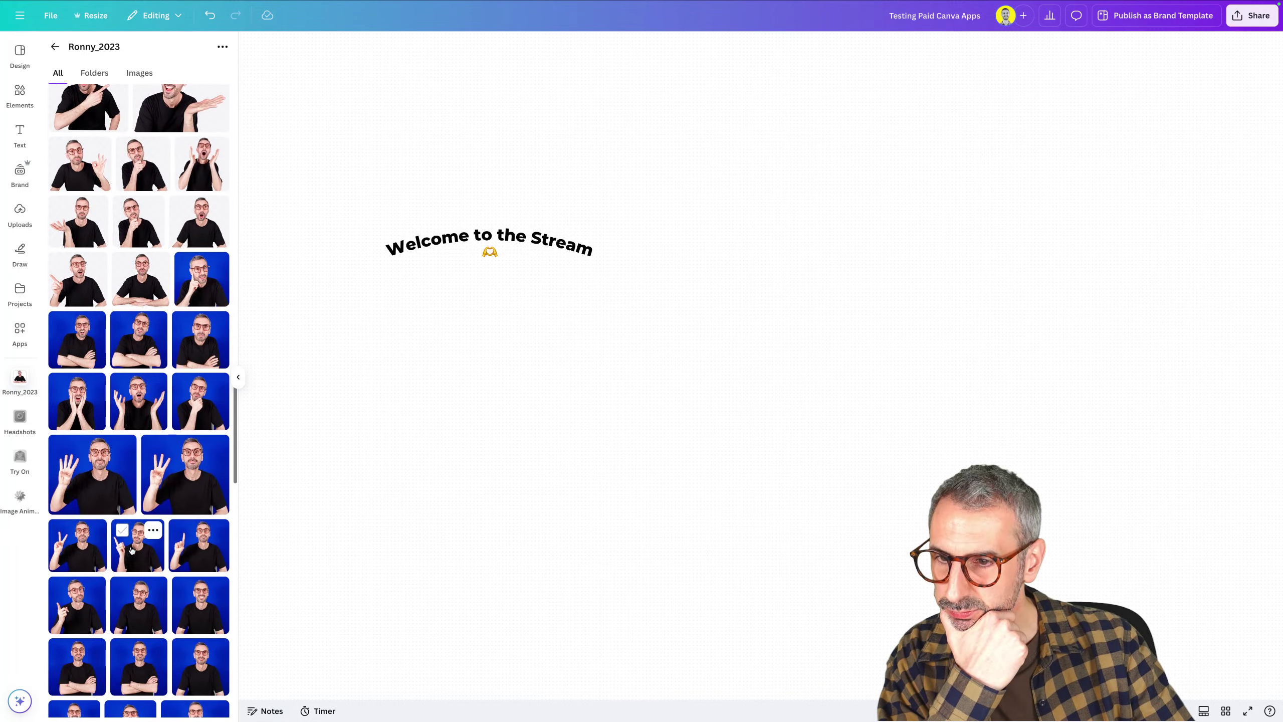
{"action": "scroll", "coordinate": [132, 546], "scroll_direction": "down", "scroll_amount": 3}
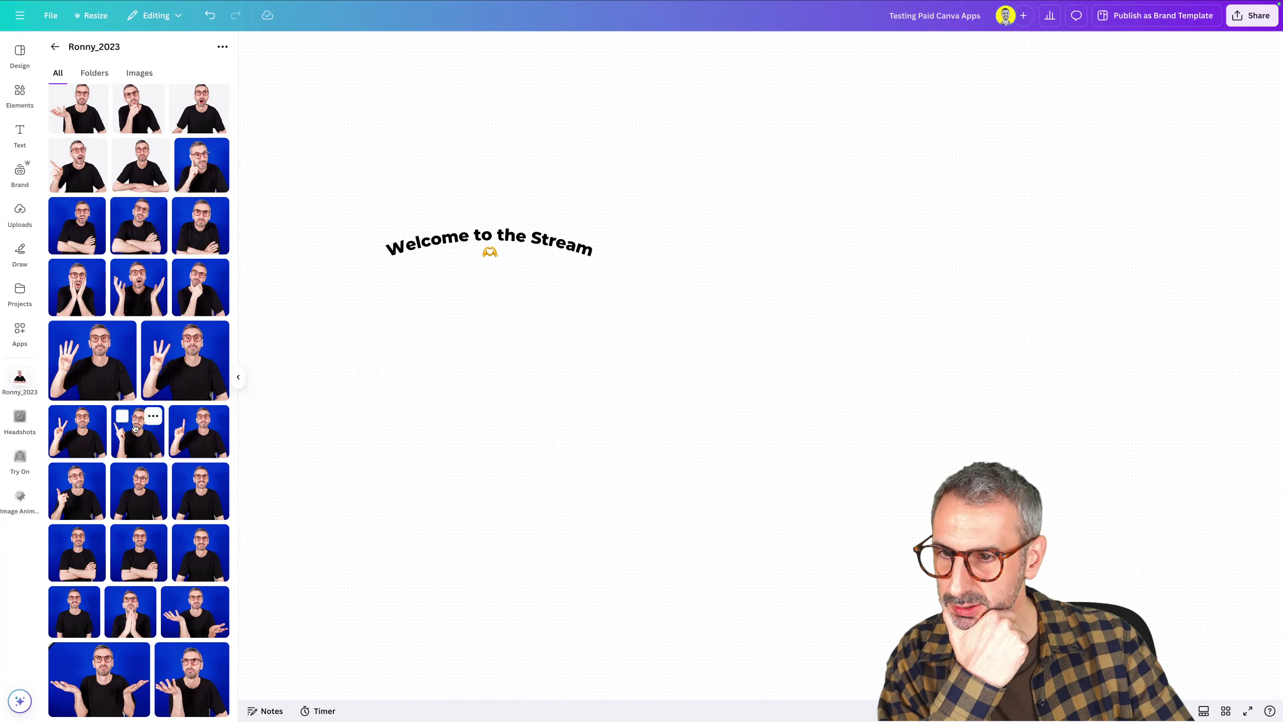
{"action": "left_click", "coordinate": [196, 557]}
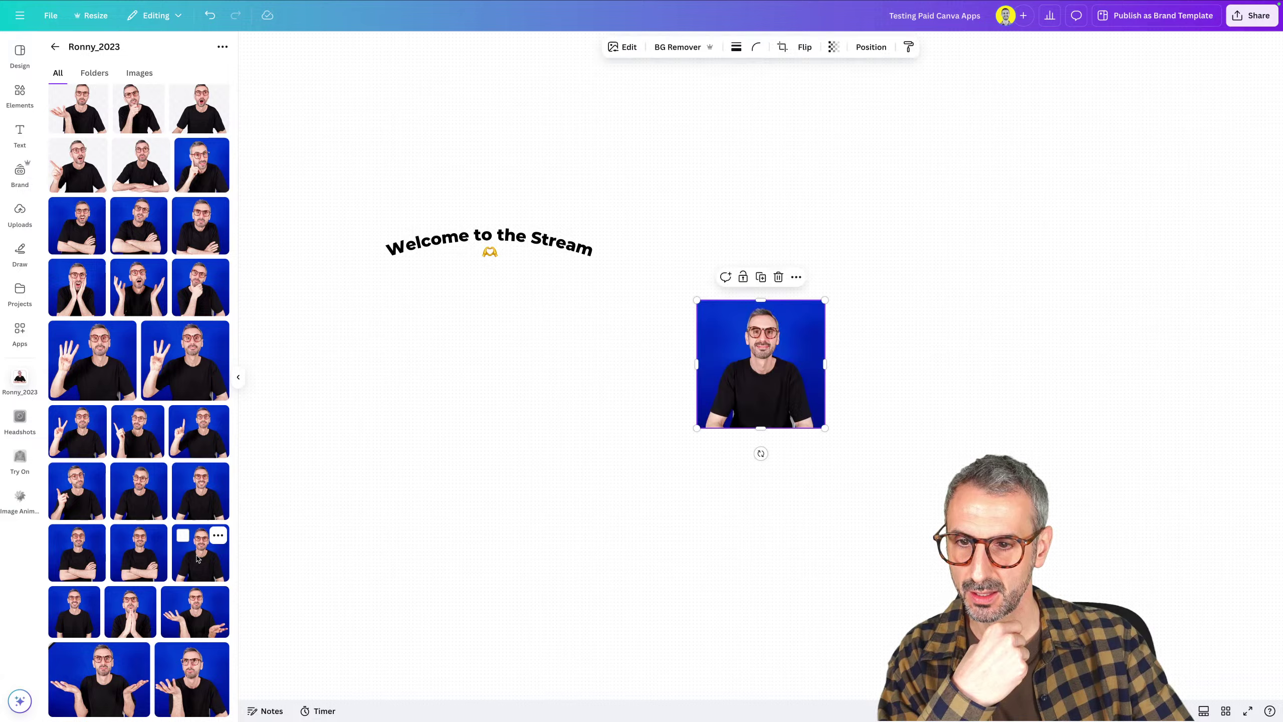
Move the blue-background photo beneath the left half of the "Welcome to the Stream" heading
{"action": "left_click_drag", "start_coordinate": [763, 404], "coordinate": [672, 550]}
{"action": "key", "text": "Delete"}
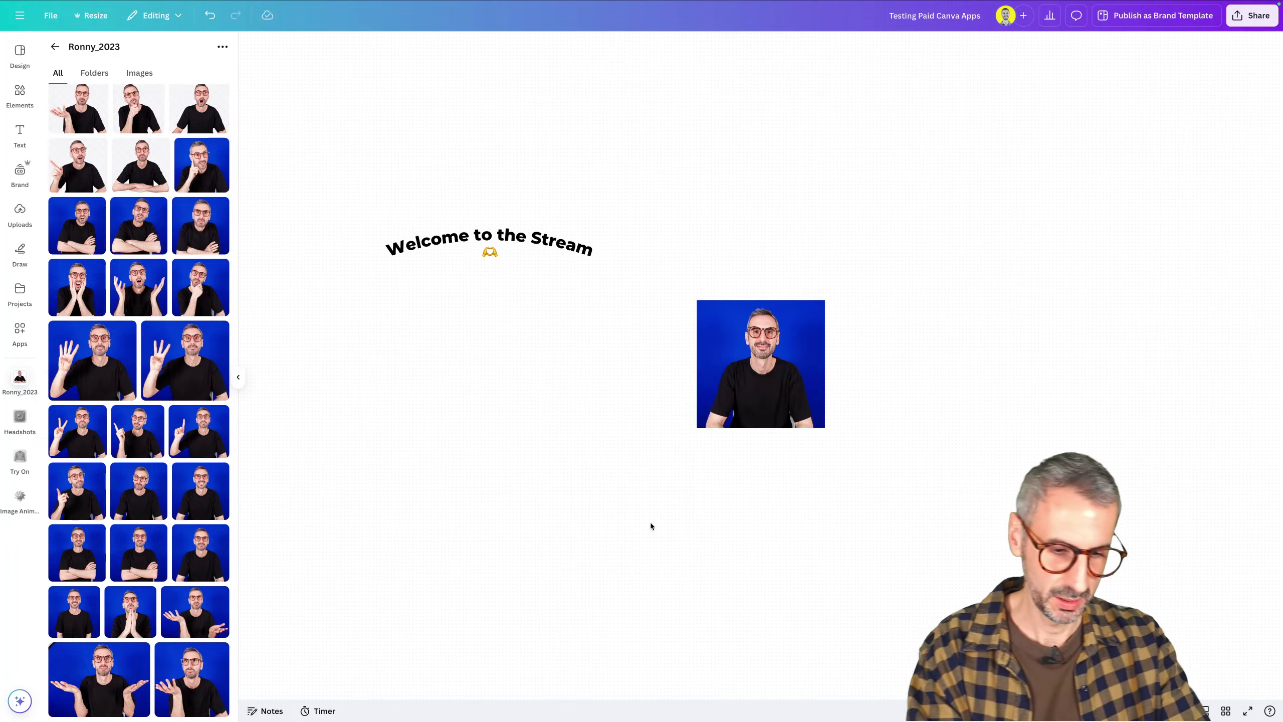
{"action": "left_click_drag", "start_coordinate": [763, 399], "coordinate": [430, 418]}
{"action": "left_click", "coordinate": [616, 464]}
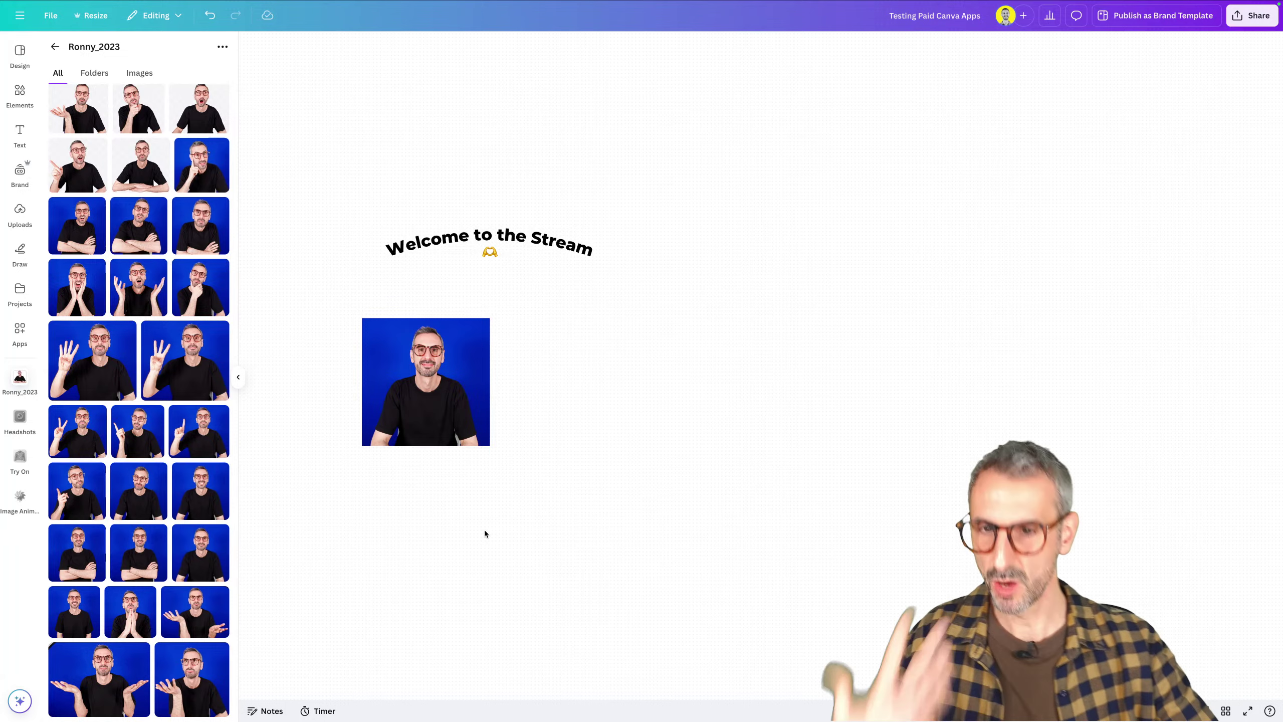
Use the blue-background photo as the Model image in the Try On app
{"action": "left_click", "coordinate": [55, 47]}
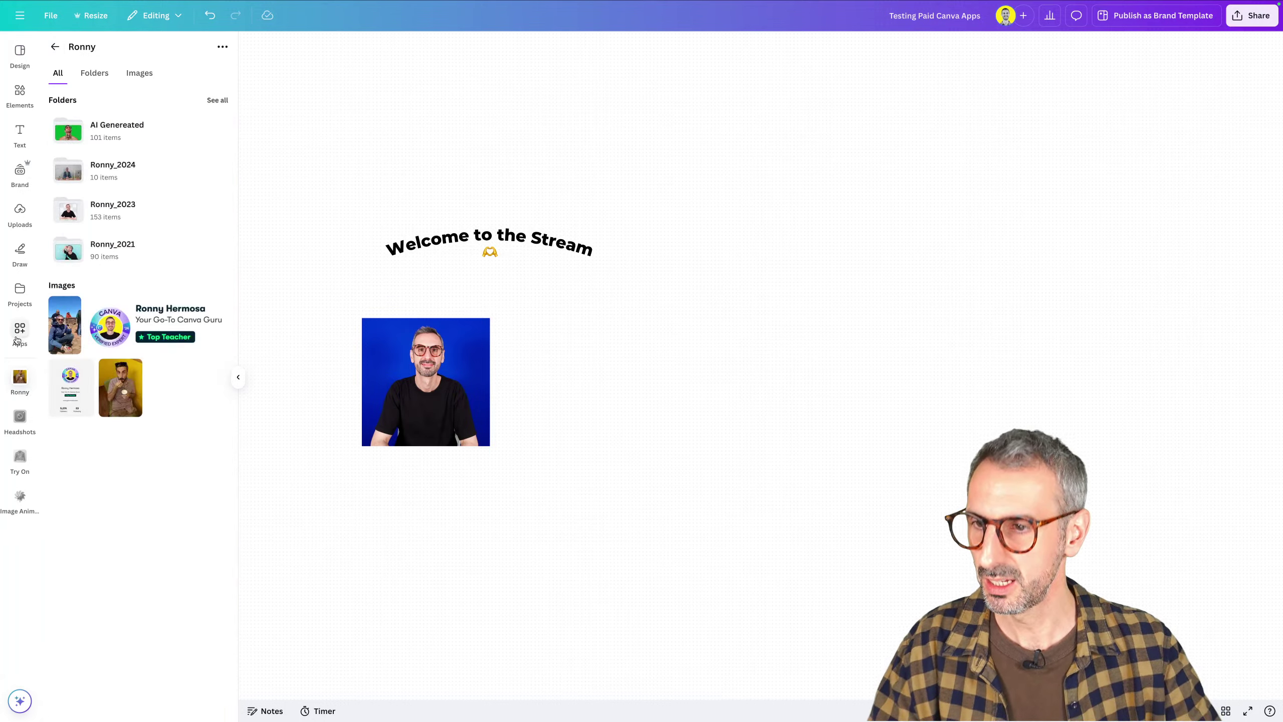
{"action": "left_click", "coordinate": [19, 456]}
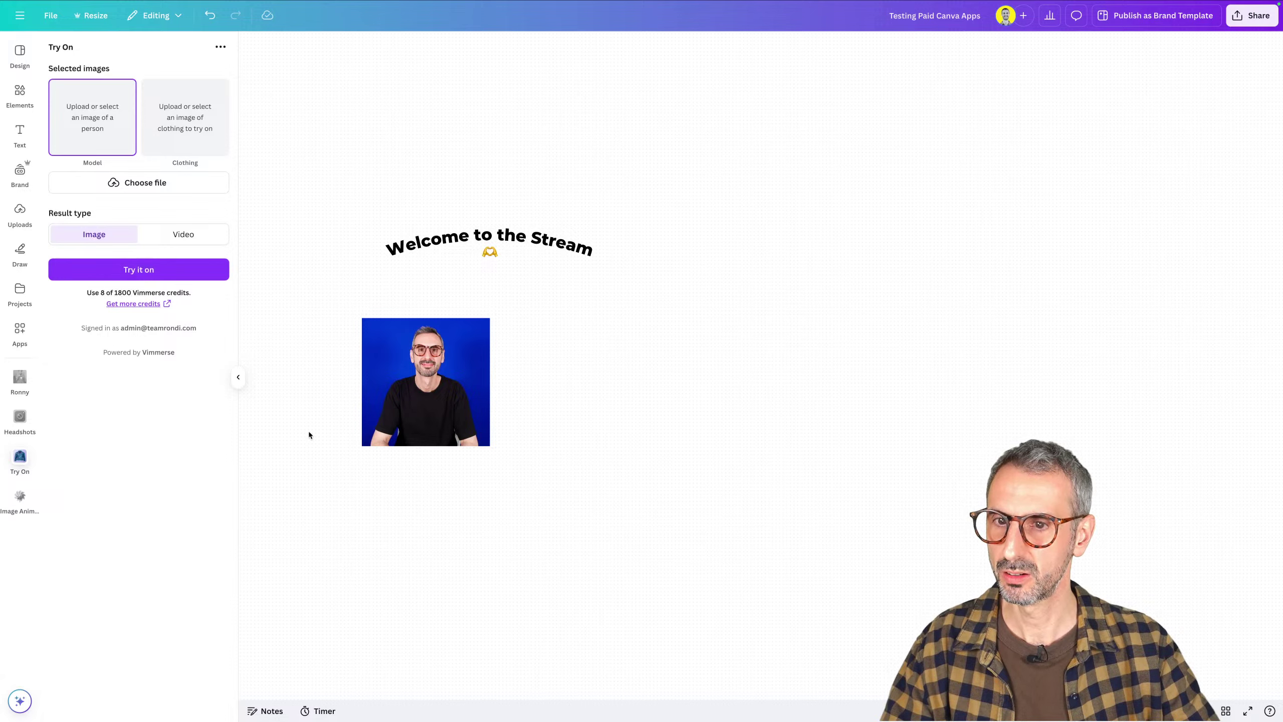
{"action": "left_click", "coordinate": [395, 416]}
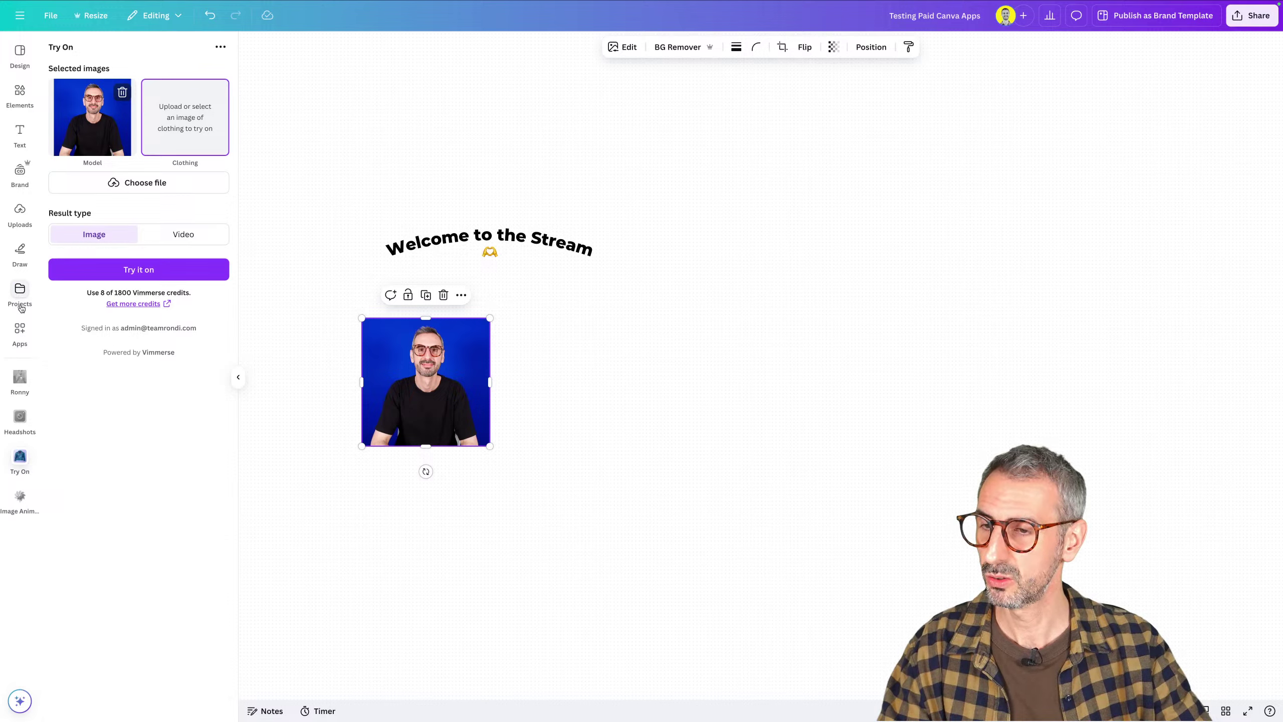
Search the stock photo elements for "pink sweater" in place of the astronaut portrait search
{"action": "left_click", "coordinate": [20, 94]}
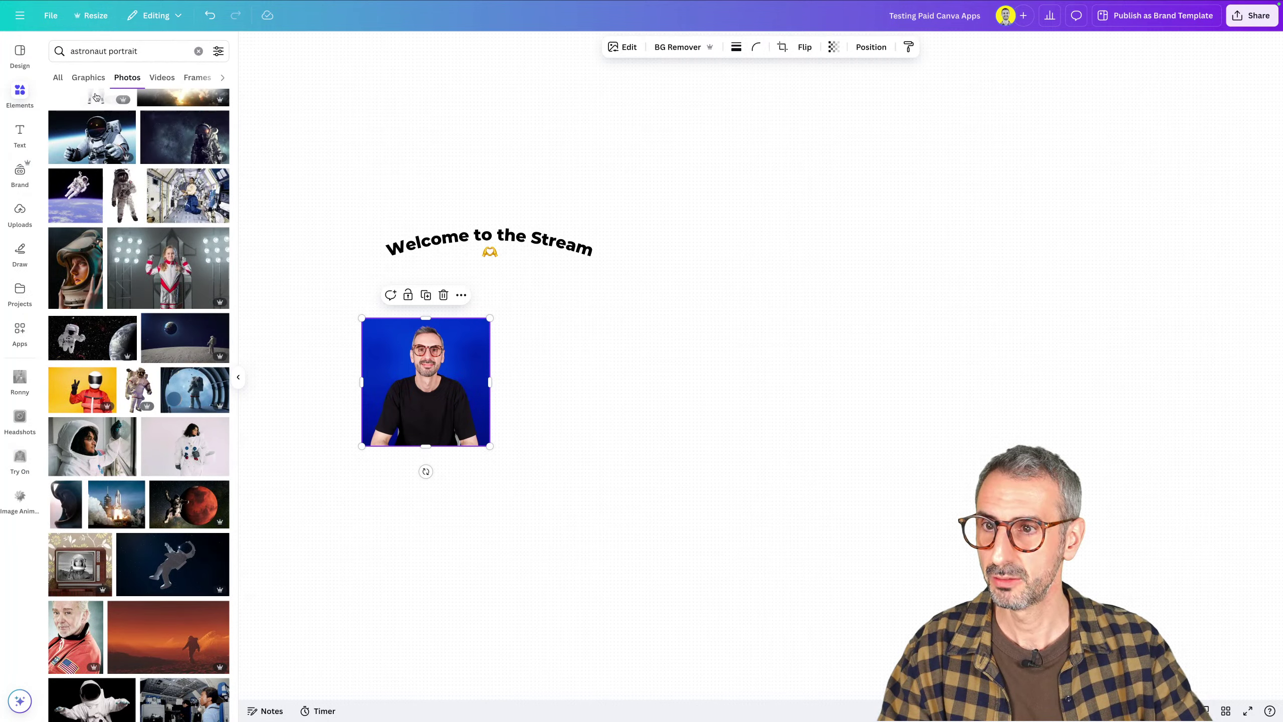
{"action": "left_click", "coordinate": [146, 53]}
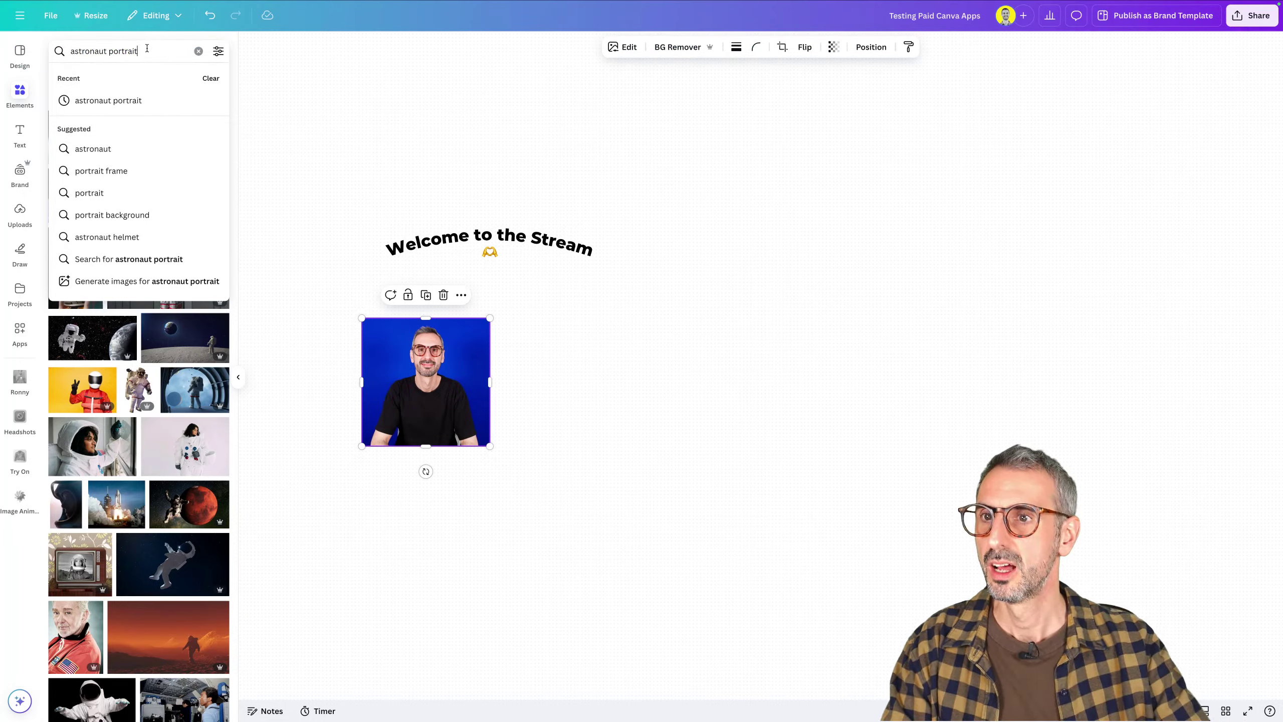
{"action": "key", "text": "Return"}
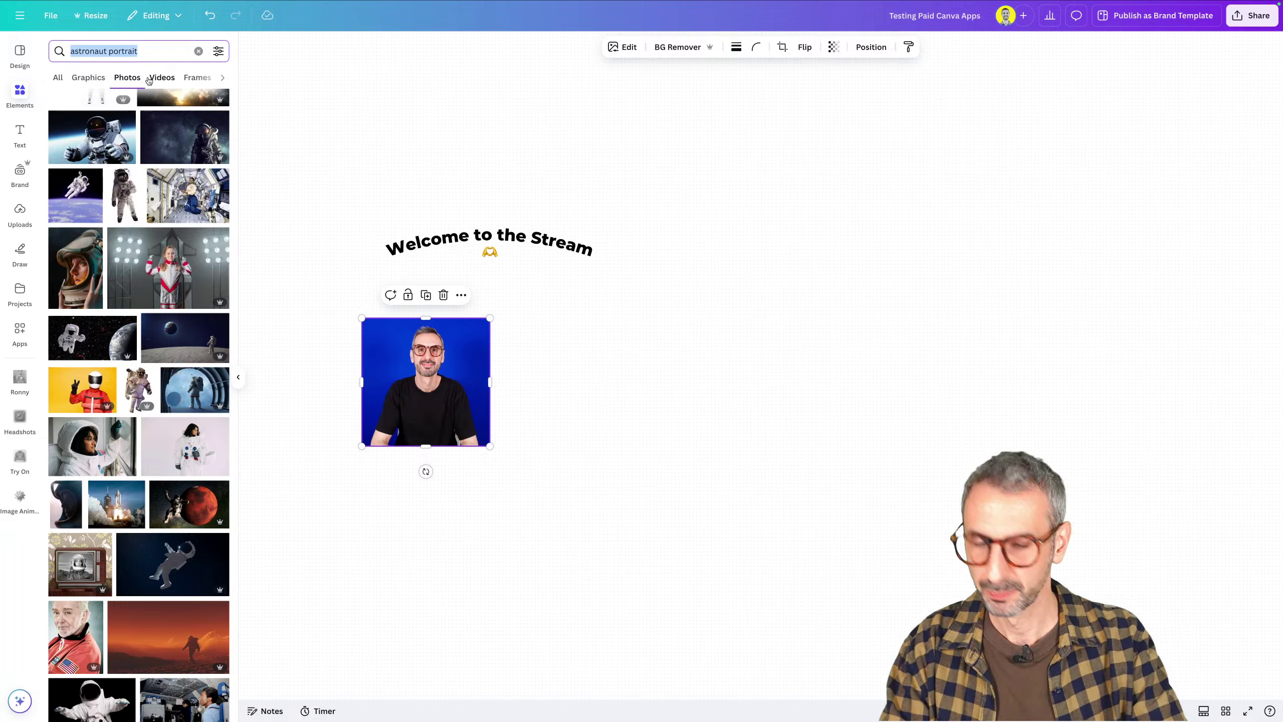
{"action": "type", "text": "pink sweate"}
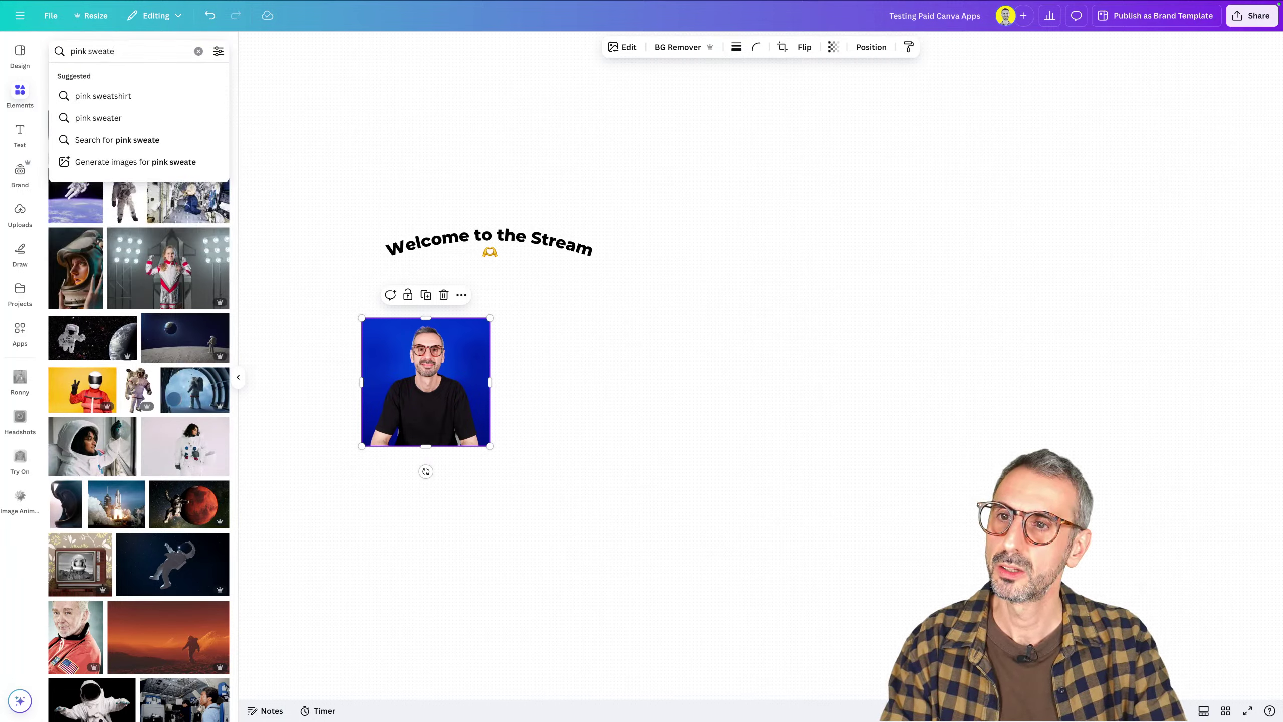
{"action": "type", "text": "r"}
{"action": "key", "text": "Return"}
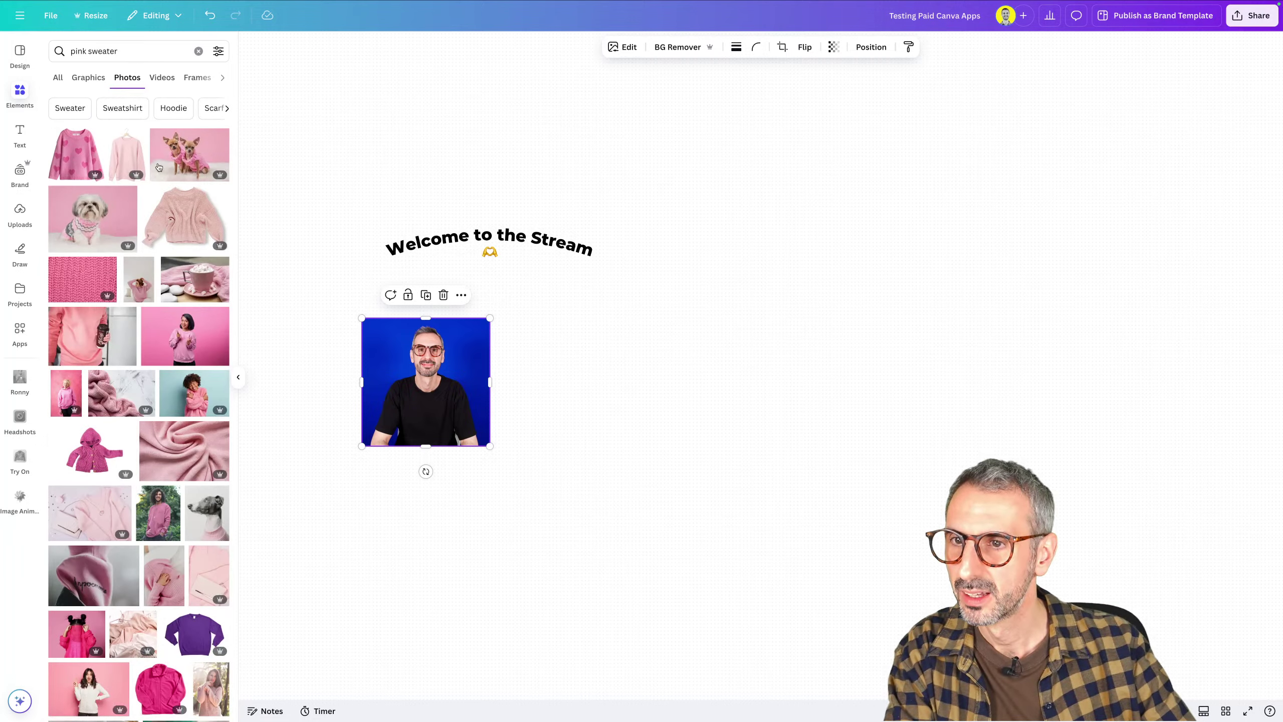
Add the pink heart-patterned sweater photo, use it as the Clothing image in Try On, and place it beside the blue-background portrait
{"action": "left_click", "coordinate": [76, 157]}
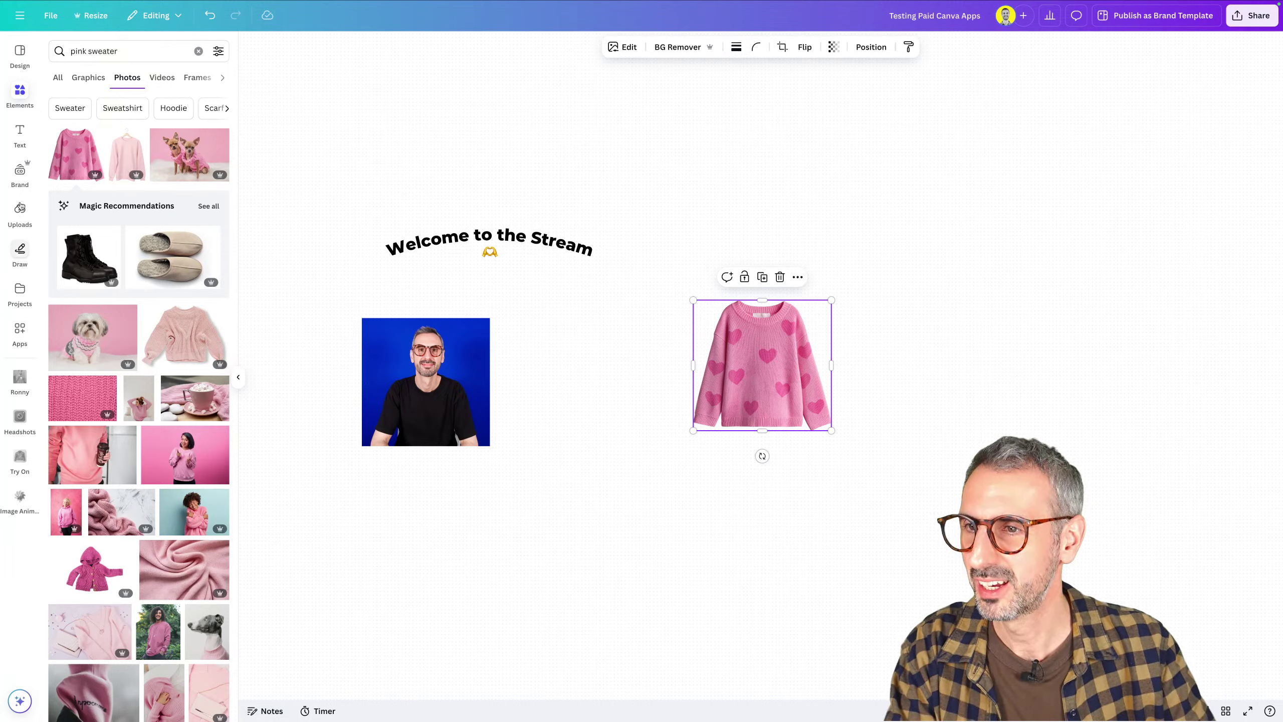
{"action": "left_click", "coordinate": [19, 459]}
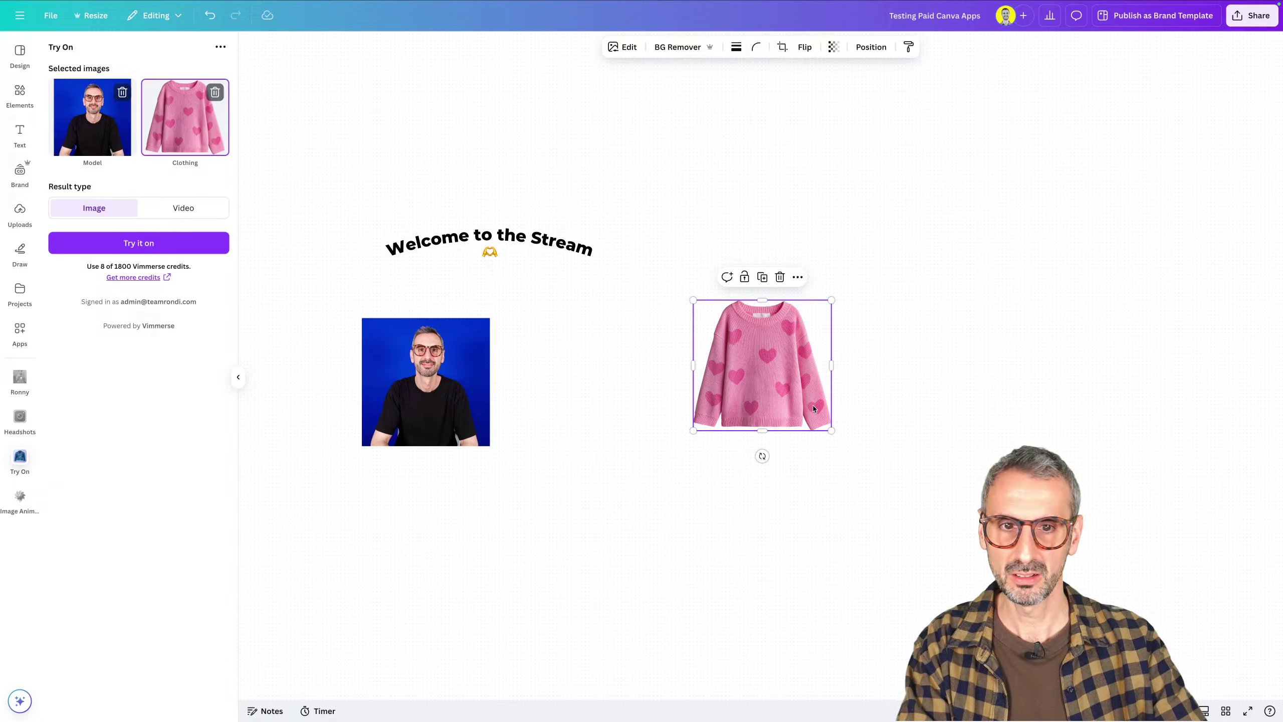
{"action": "left_click_drag", "start_coordinate": [765, 387], "coordinate": [606, 404]}
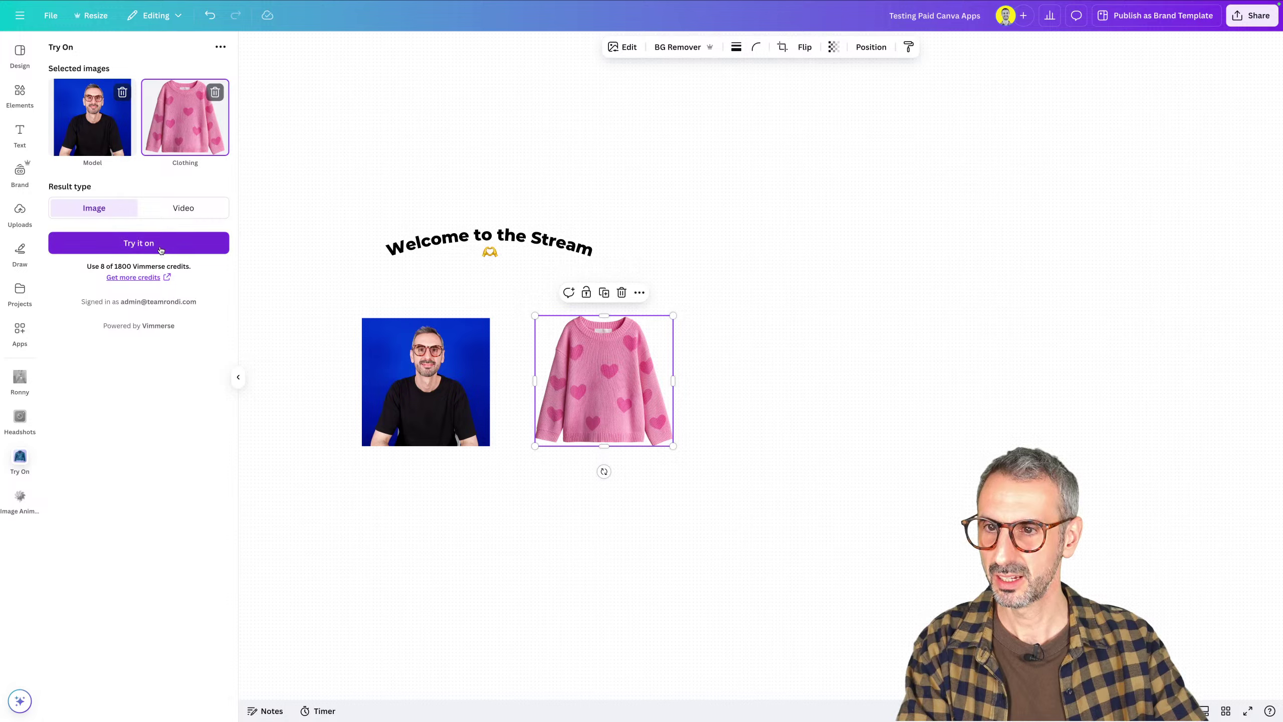
Review the Vimmerse credit plans on its pricing page in the browser, and return to the Canva whiteboard
{"action": "right_click", "coordinate": [132, 280]}
{"action": "left_click", "coordinate": [143, 280]}
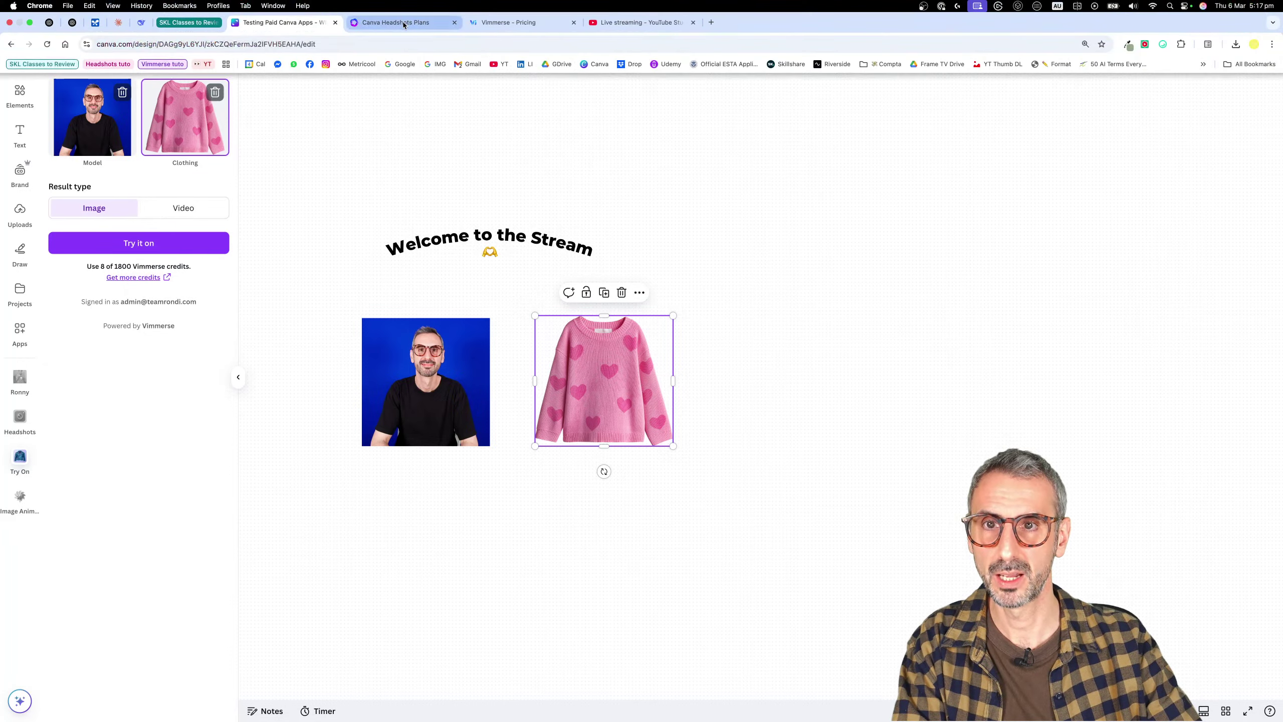
{"action": "left_click", "coordinate": [395, 22]}
{"action": "left_click", "coordinate": [499, 31]}
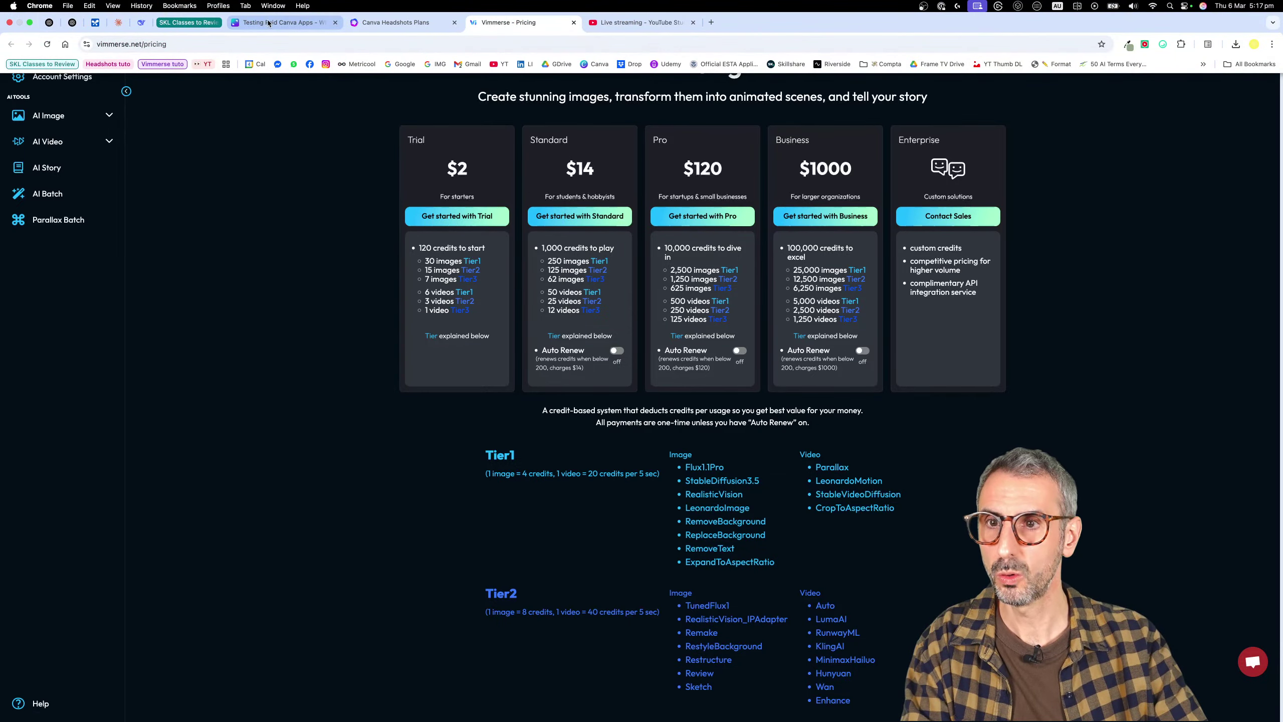
{"action": "left_click", "coordinate": [282, 19]}
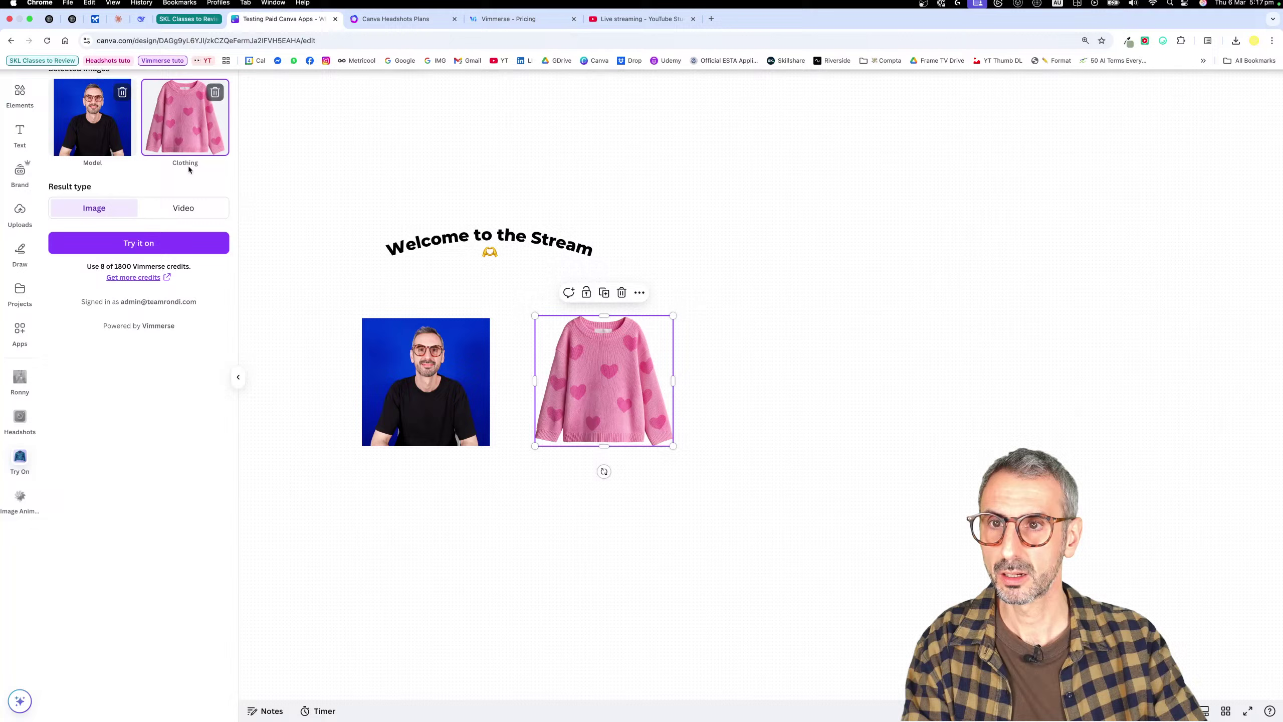
Generate the sweater try-on image and place it on the whiteboard, enlarged to about twice the portrait's size, beside the sweater
{"action": "left_click", "coordinate": [174, 245]}
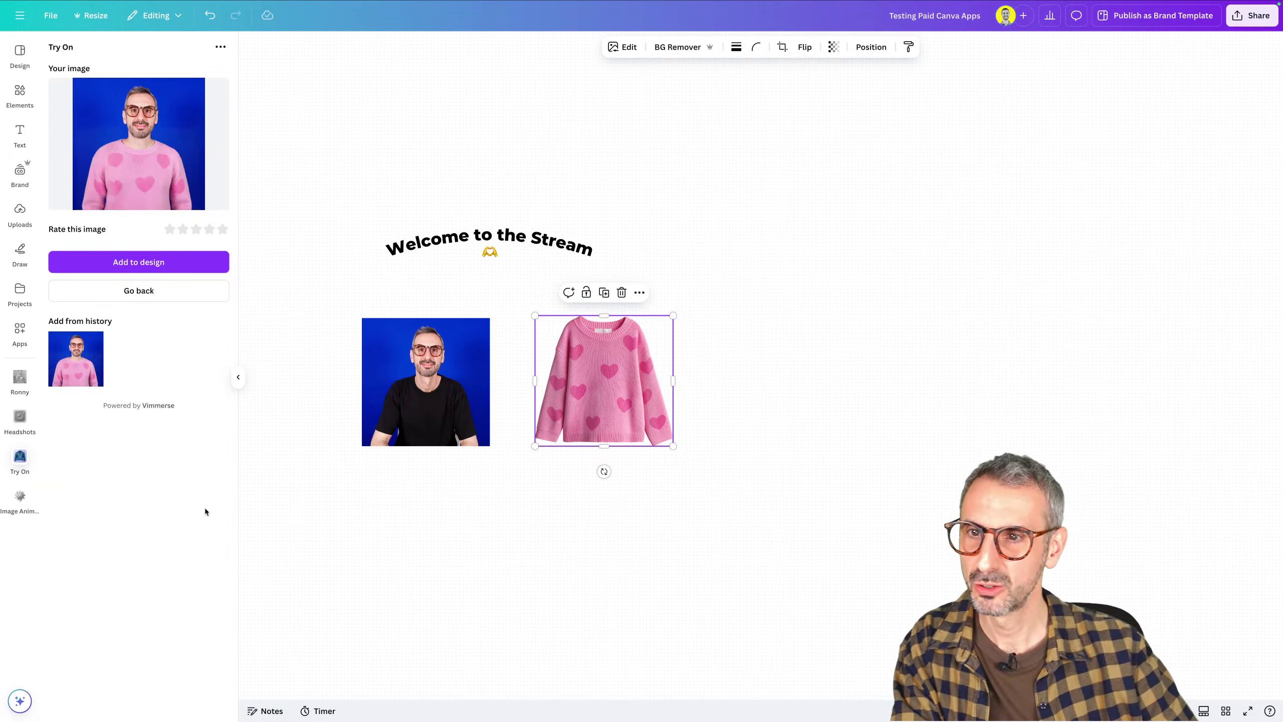
{"action": "left_click", "coordinate": [164, 265]}
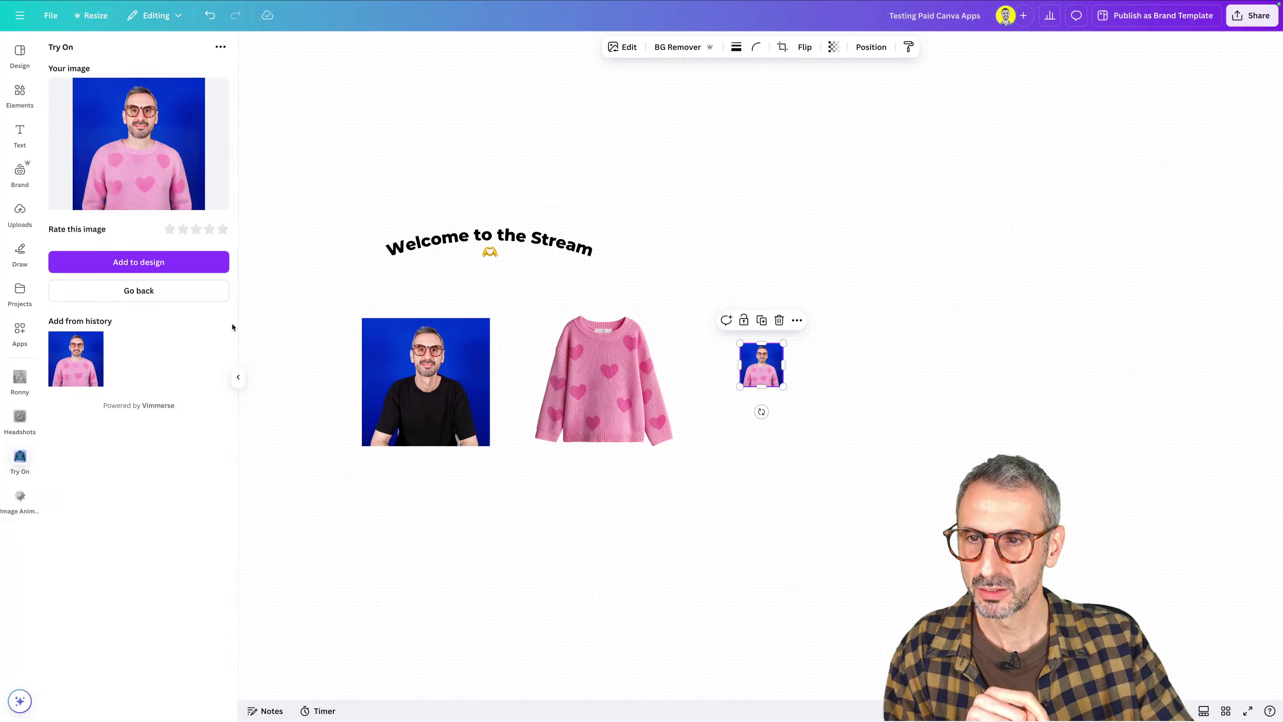
{"action": "left_click_drag", "start_coordinate": [784, 387], "coordinate": [911, 549]}
{"action": "left_click_drag", "start_coordinate": [860, 463], "coordinate": [825, 419]}
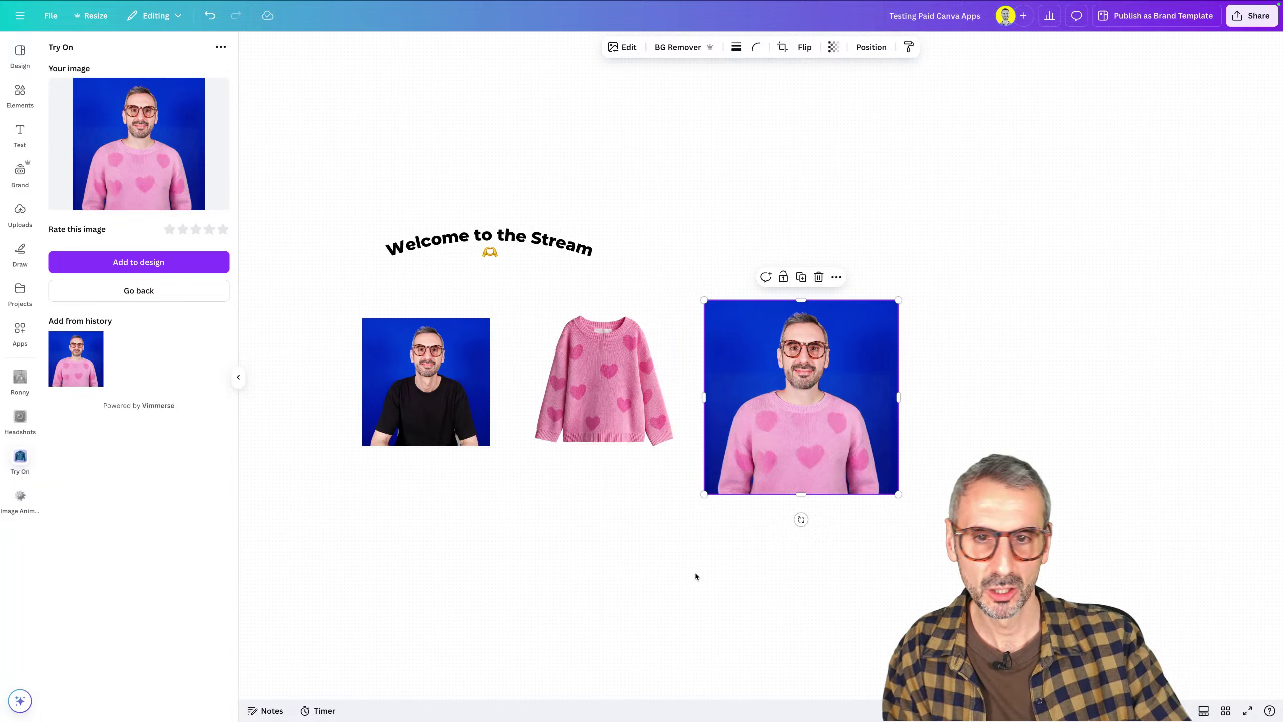
{"action": "left_click_drag", "start_coordinate": [781, 448], "coordinate": [782, 409]}
{"action": "left_click_drag", "start_coordinate": [880, 285], "coordinate": [940, 224]}
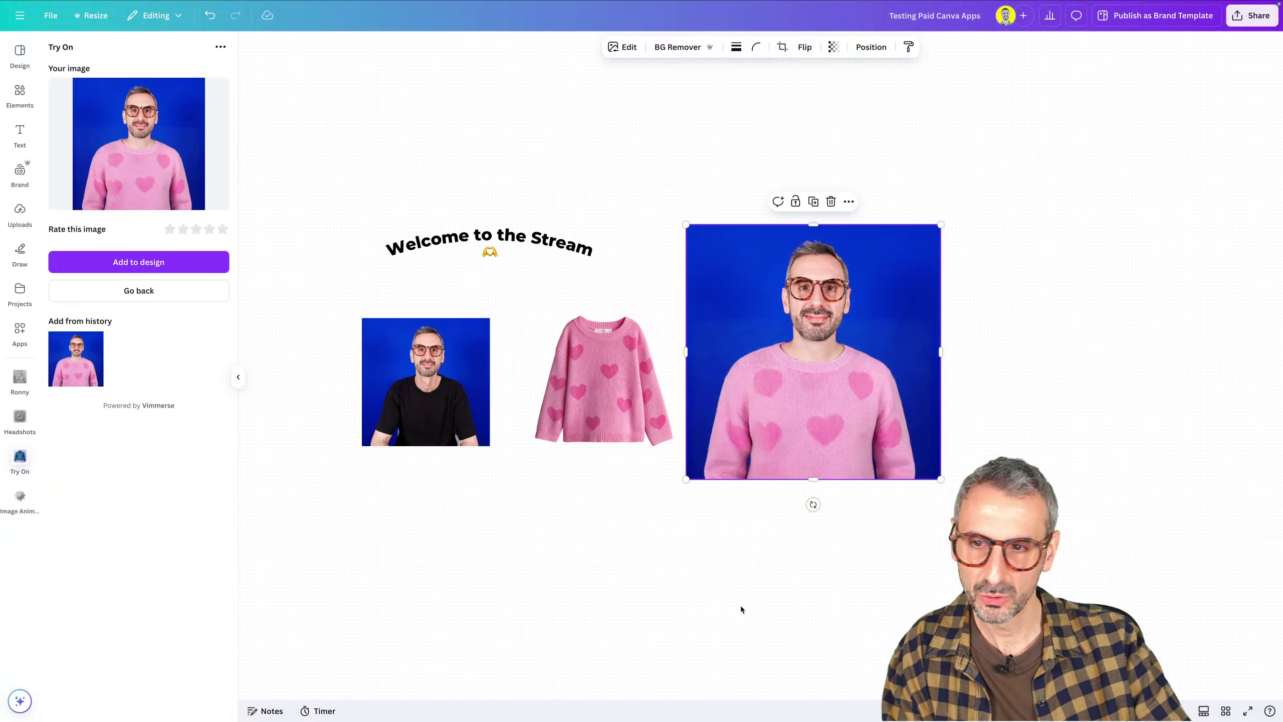
{"action": "left_click_drag", "start_coordinate": [768, 375], "coordinate": [790, 406]}
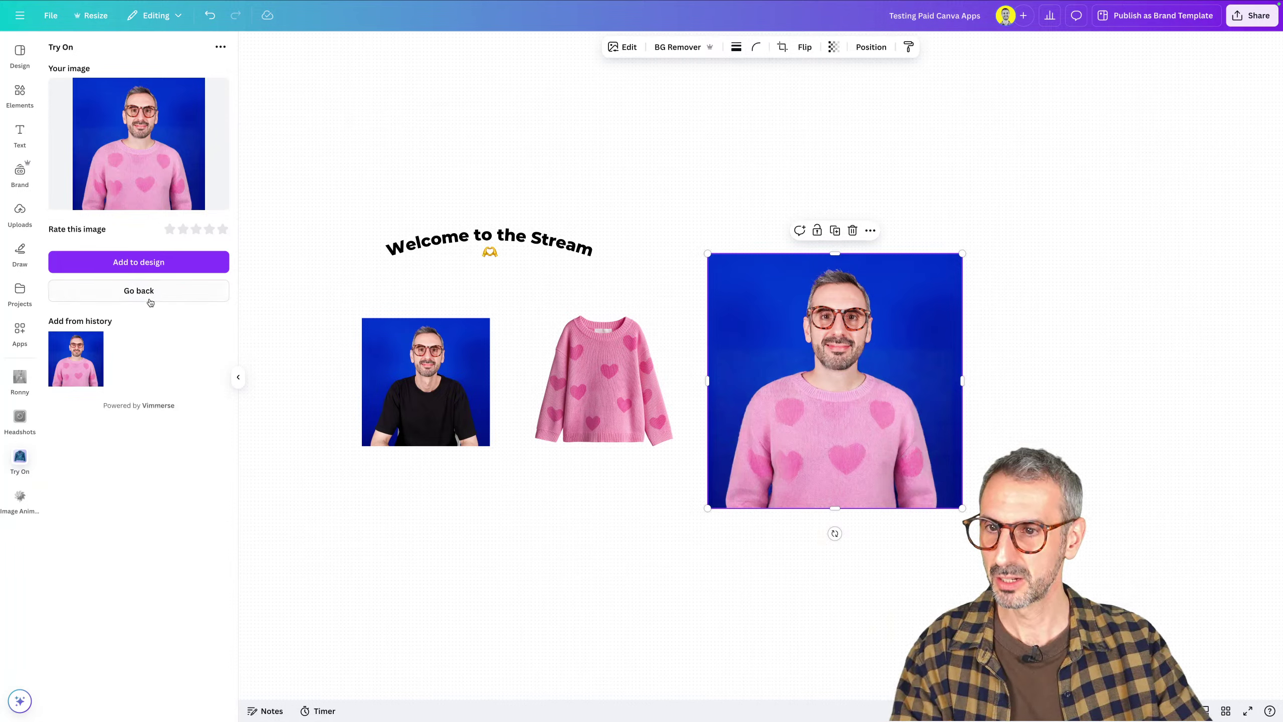
Rate the generated sweater image three stars and clear the Clothing image in Try On
{"action": "left_click", "coordinate": [197, 232]}
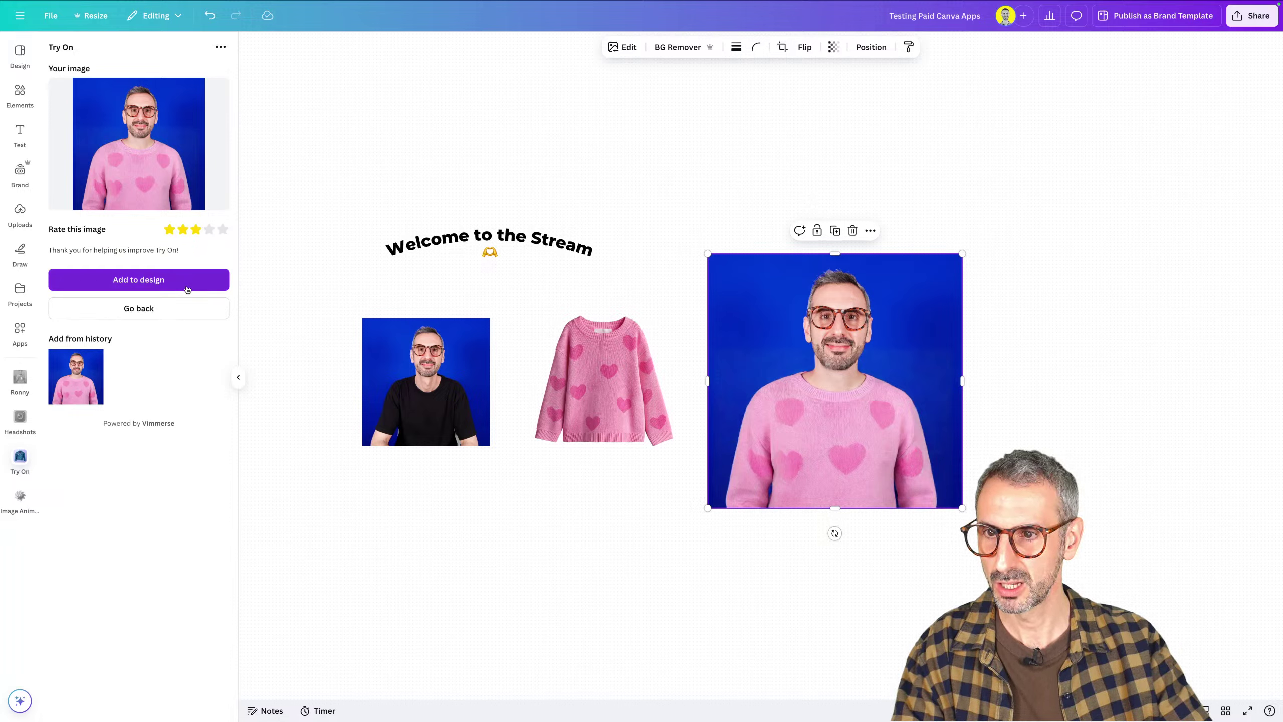
{"action": "left_click", "coordinate": [145, 309]}
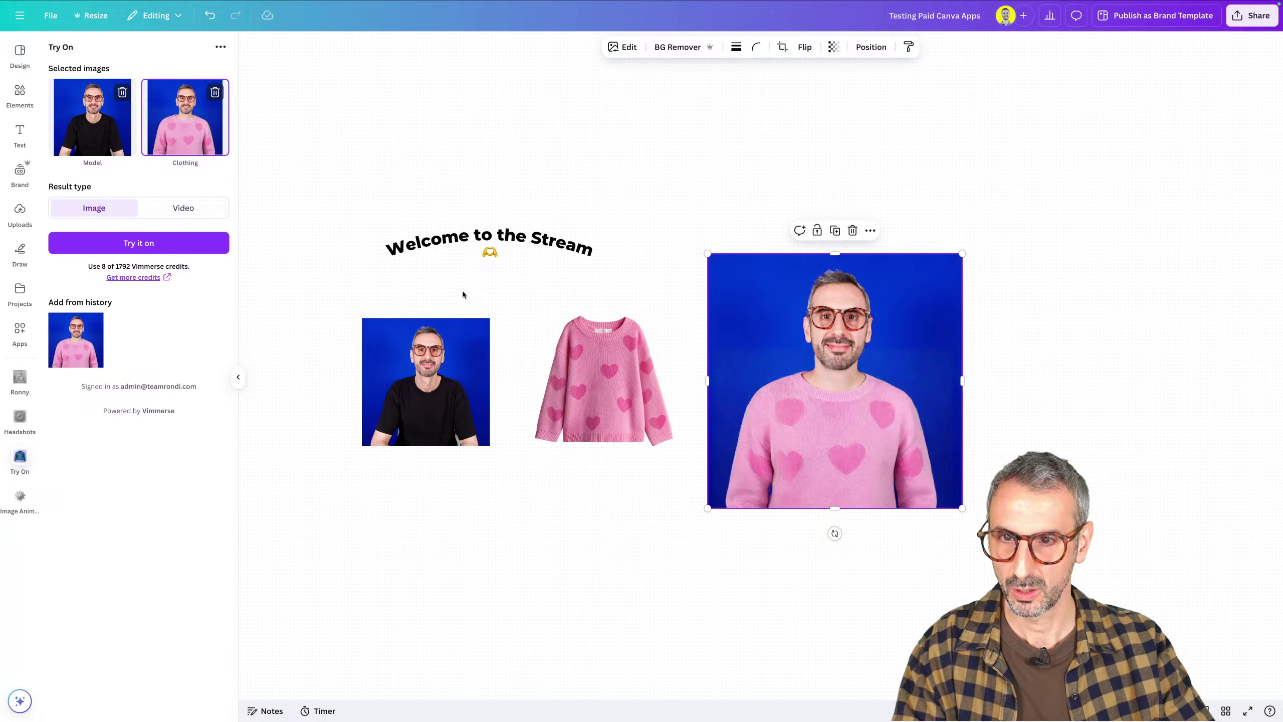
{"action": "left_click", "coordinate": [214, 92]}
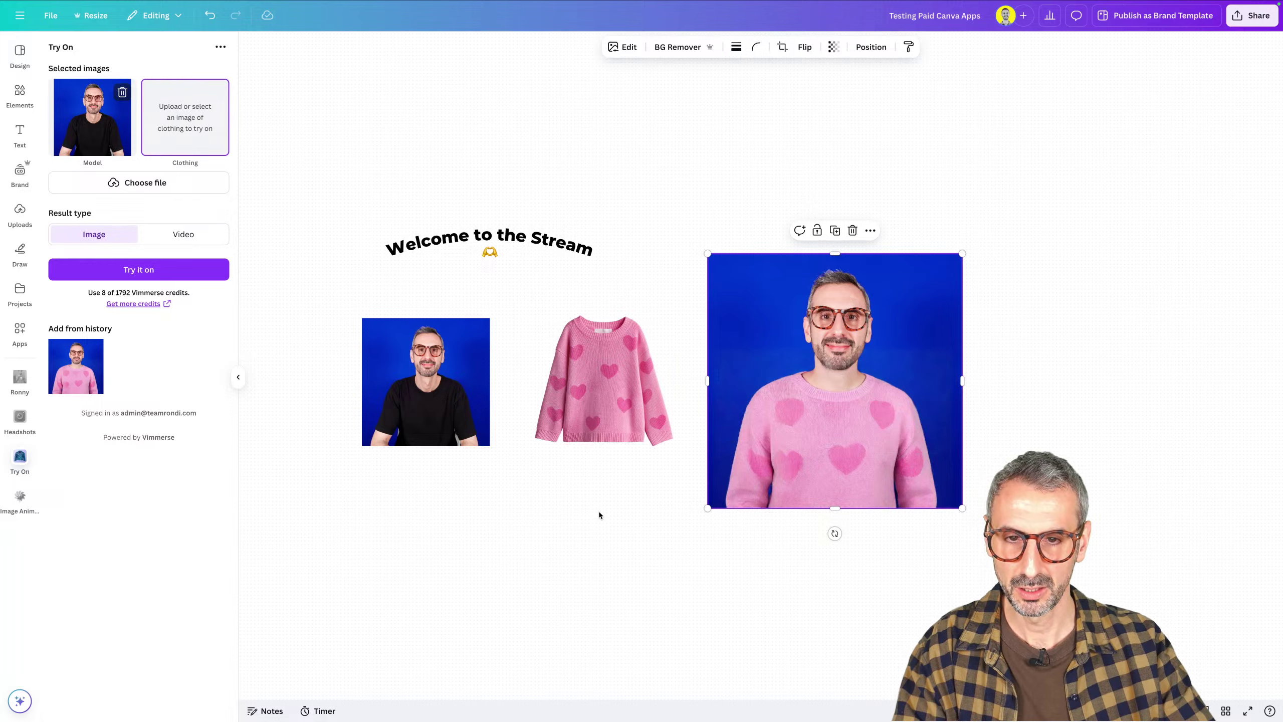
Search the stock photo elements for "fashion leather jacket" in place of the pink sweater search
{"action": "scroll", "coordinate": [600, 517], "scroll_direction": "down", "scroll_amount": 3}
{"action": "left_click", "coordinate": [19, 93]}
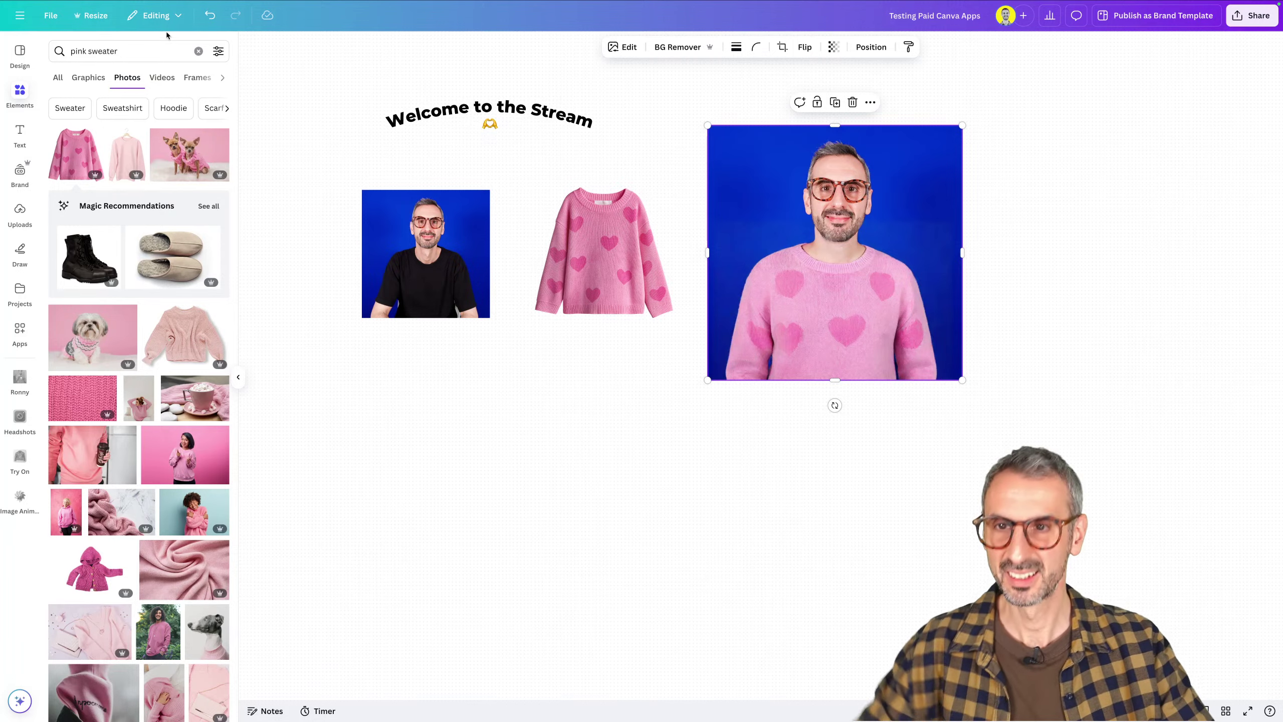
{"action": "left_click", "coordinate": [114, 49]}
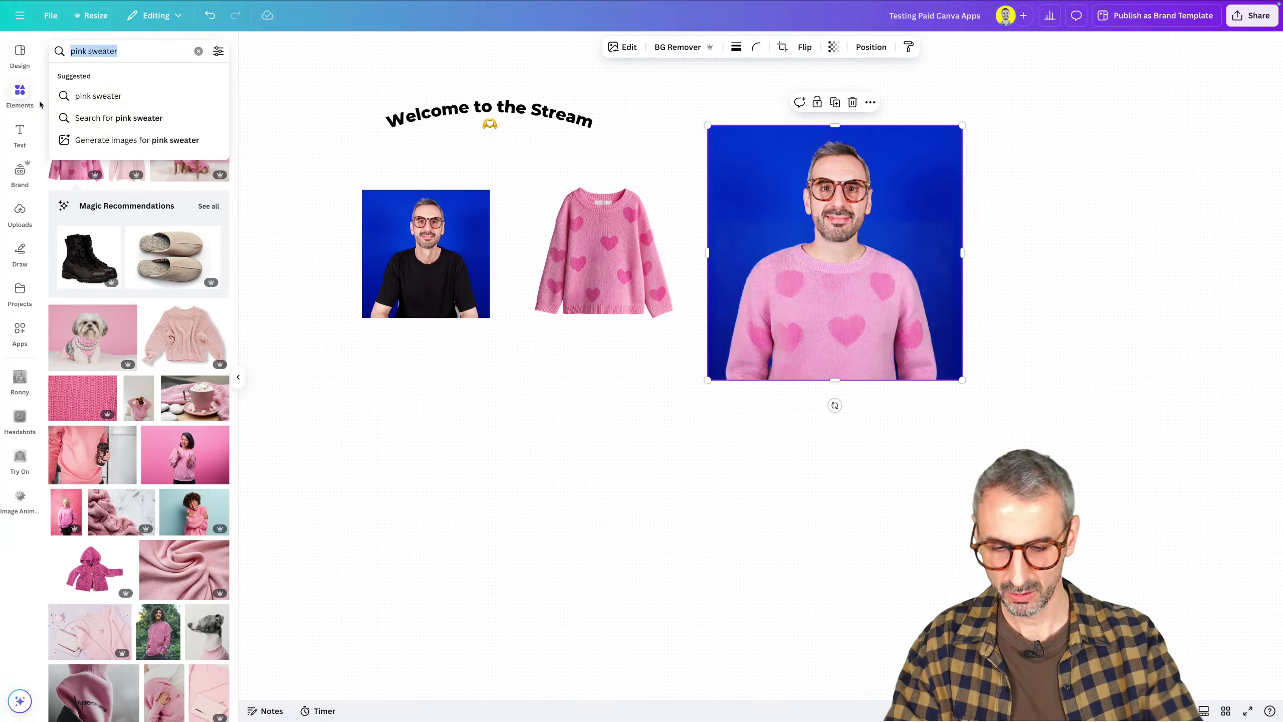
{"action": "type", "text": "fas"}
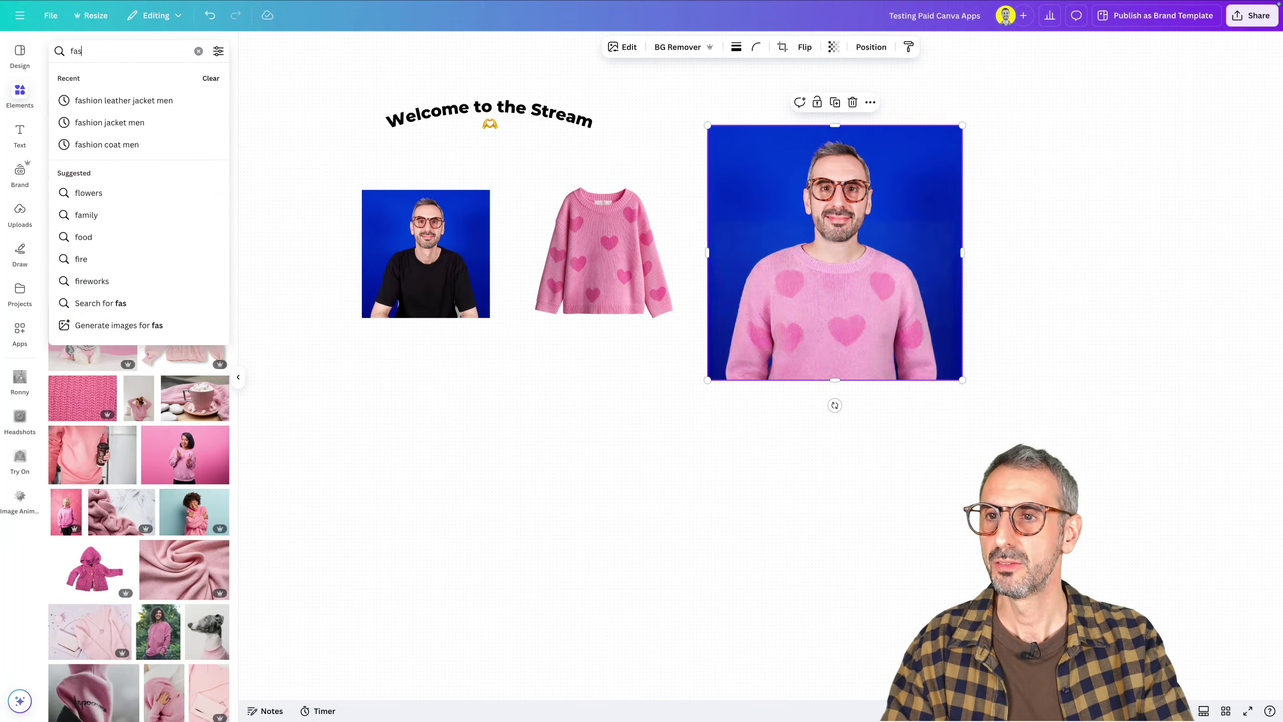
{"action": "type", "text": "hion leathe"}
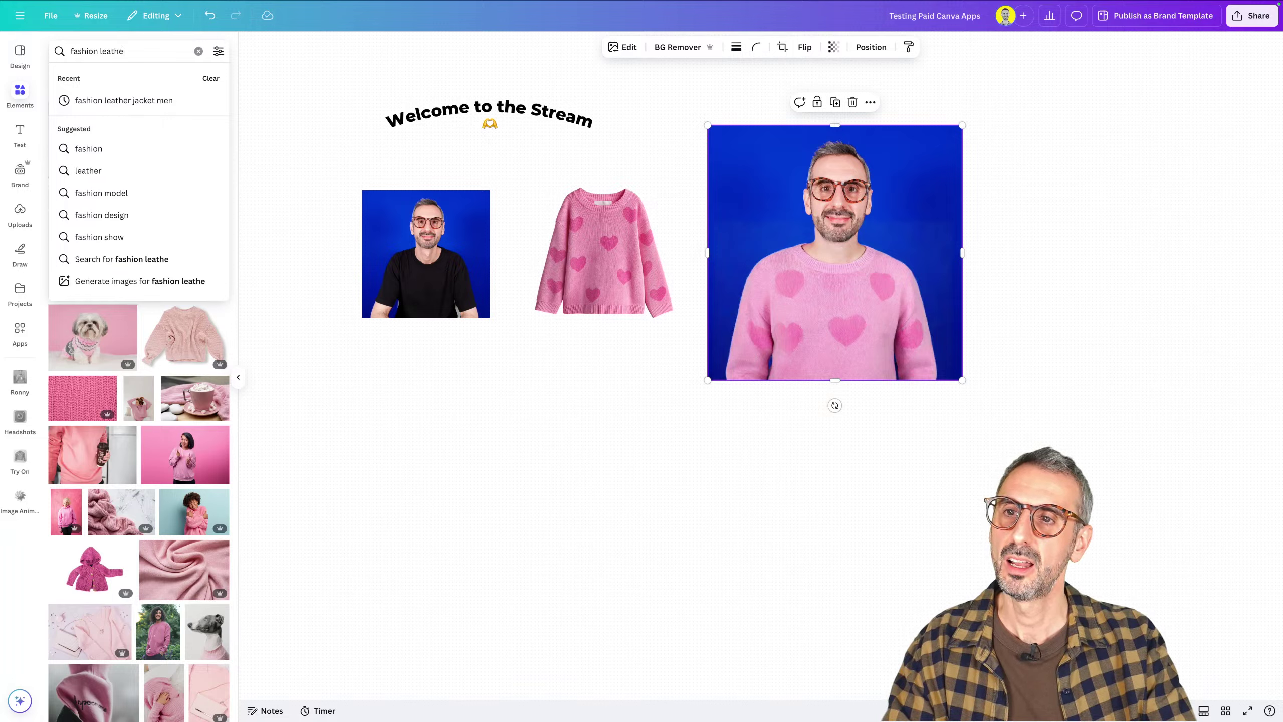
{"action": "type", "text": "r jacket"}
{"action": "key", "text": "Return"}
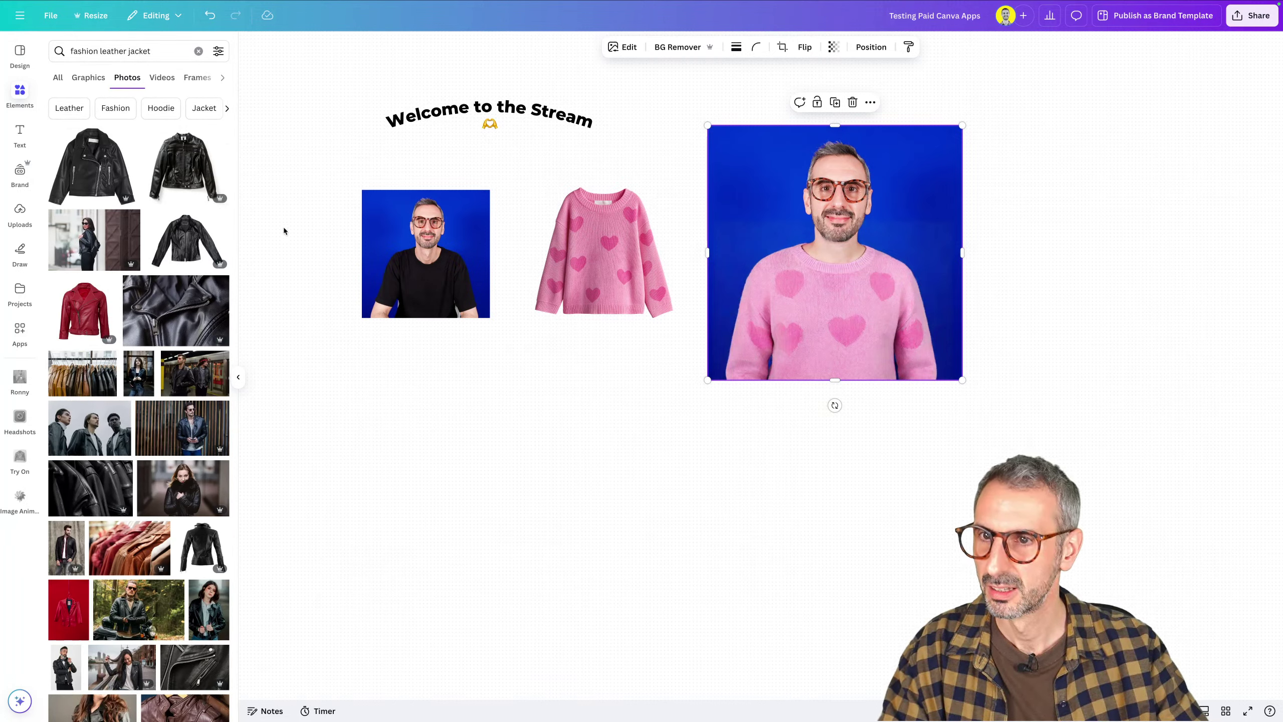
Add the zipped black leather jacket photo with a stand-up collar to the whiteboard and place it beneath the pink sweater
{"action": "left_click", "coordinate": [192, 180]}
{"action": "left_click_drag", "start_coordinate": [790, 376], "coordinate": [624, 455]}
{"action": "left_click_drag", "start_coordinate": [665, 503], "coordinate": [629, 480]}
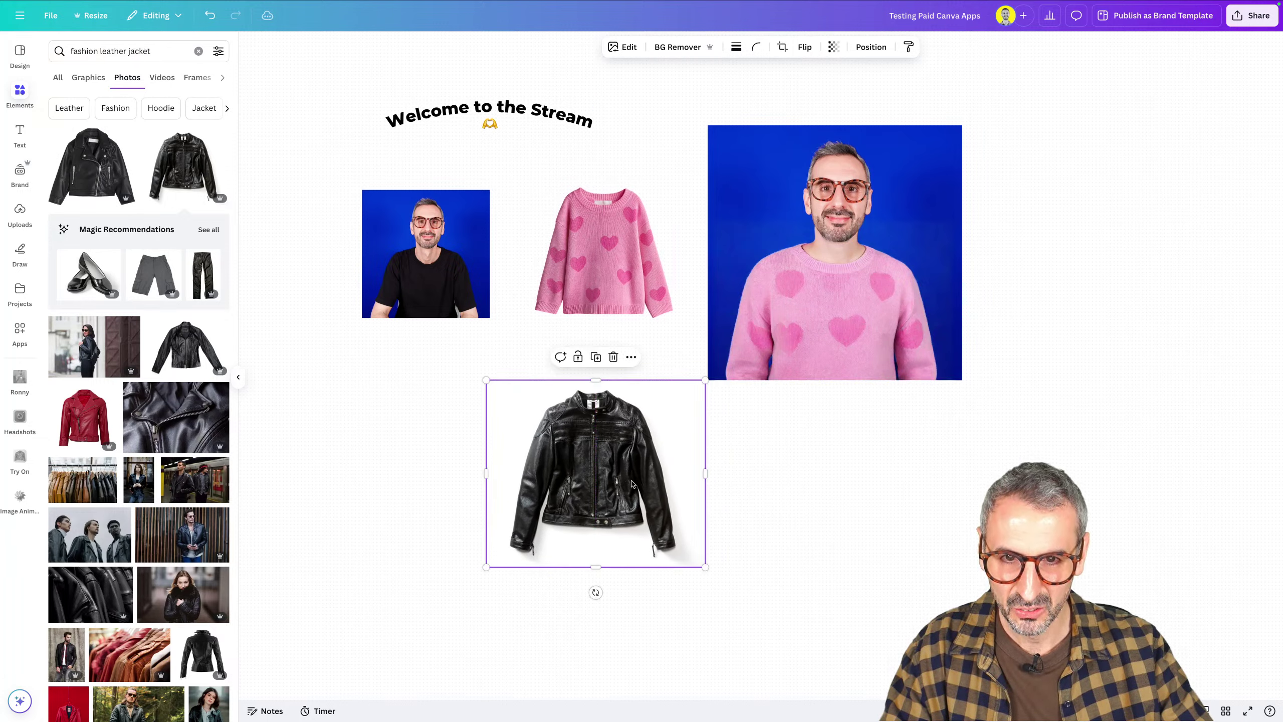
{"action": "left_click", "coordinate": [302, 390]}
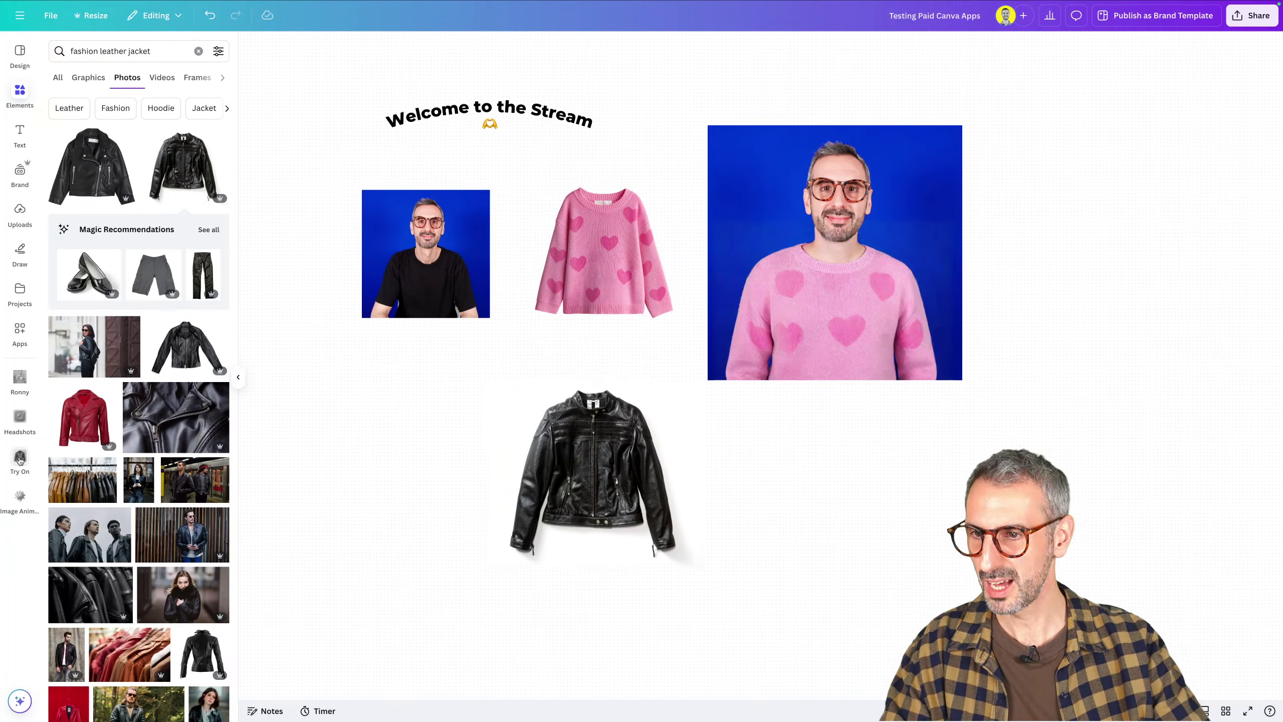
Start a Video try-on with the black leather jacket as Clothing, and place a copy of the black T-shirt portrait beside the jacket
{"action": "left_click", "coordinate": [19, 458]}
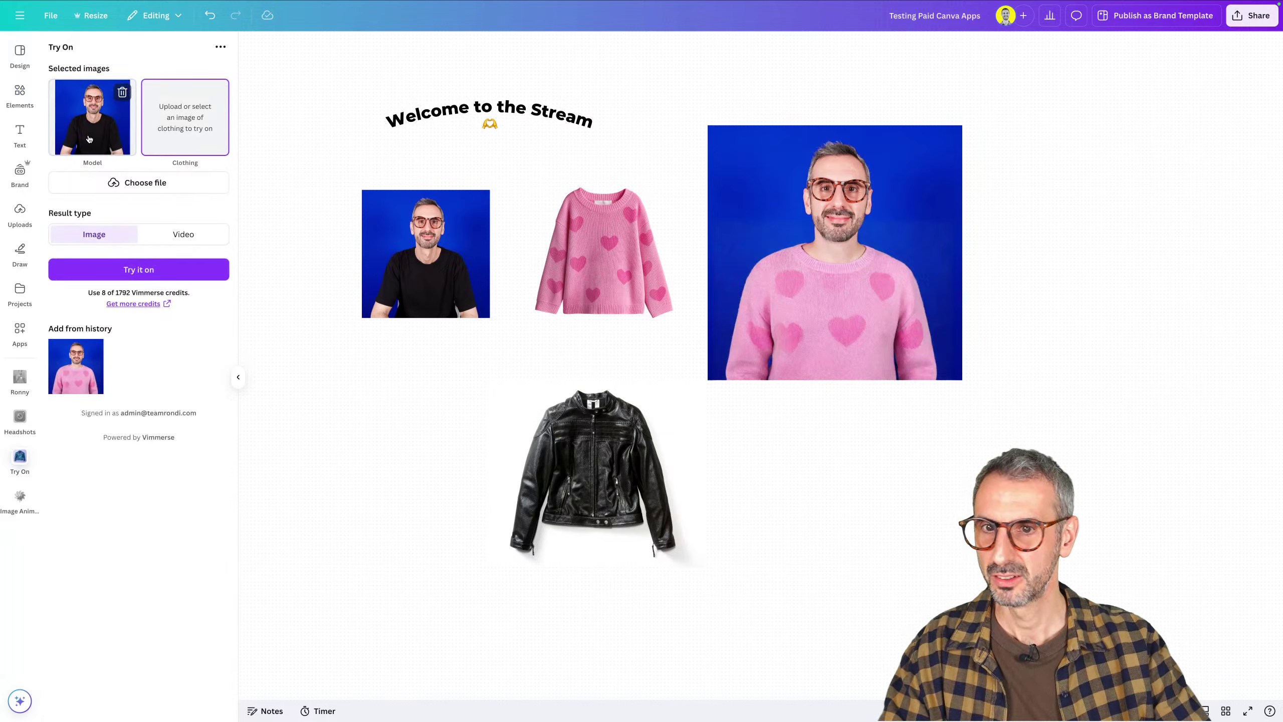
{"action": "left_click", "coordinate": [556, 464]}
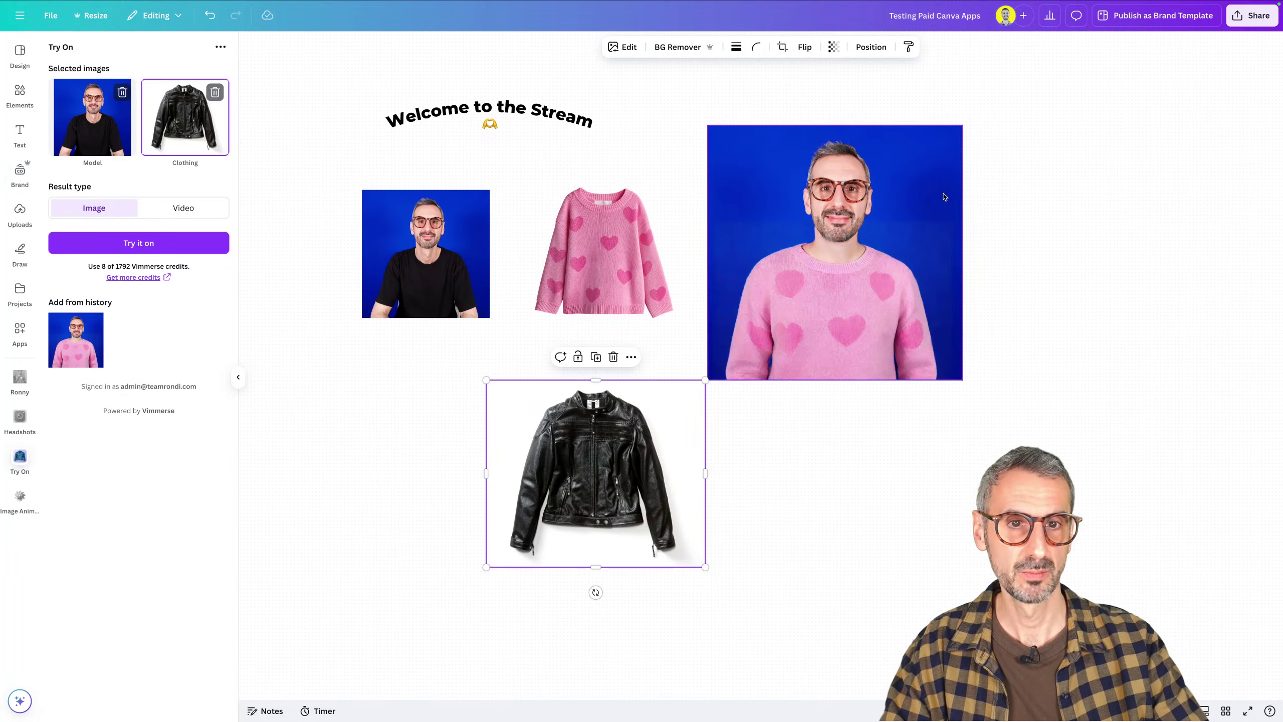
{"action": "left_click", "coordinate": [178, 208]}
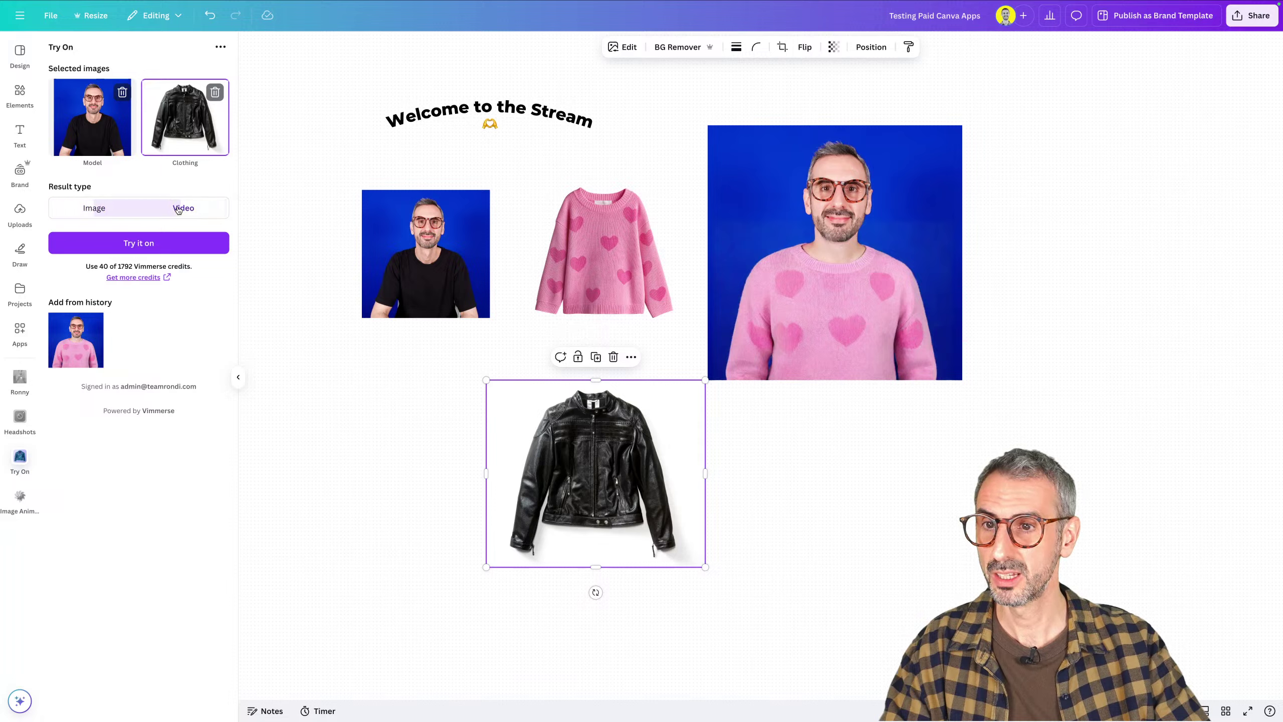
{"action": "left_click", "coordinate": [141, 243]}
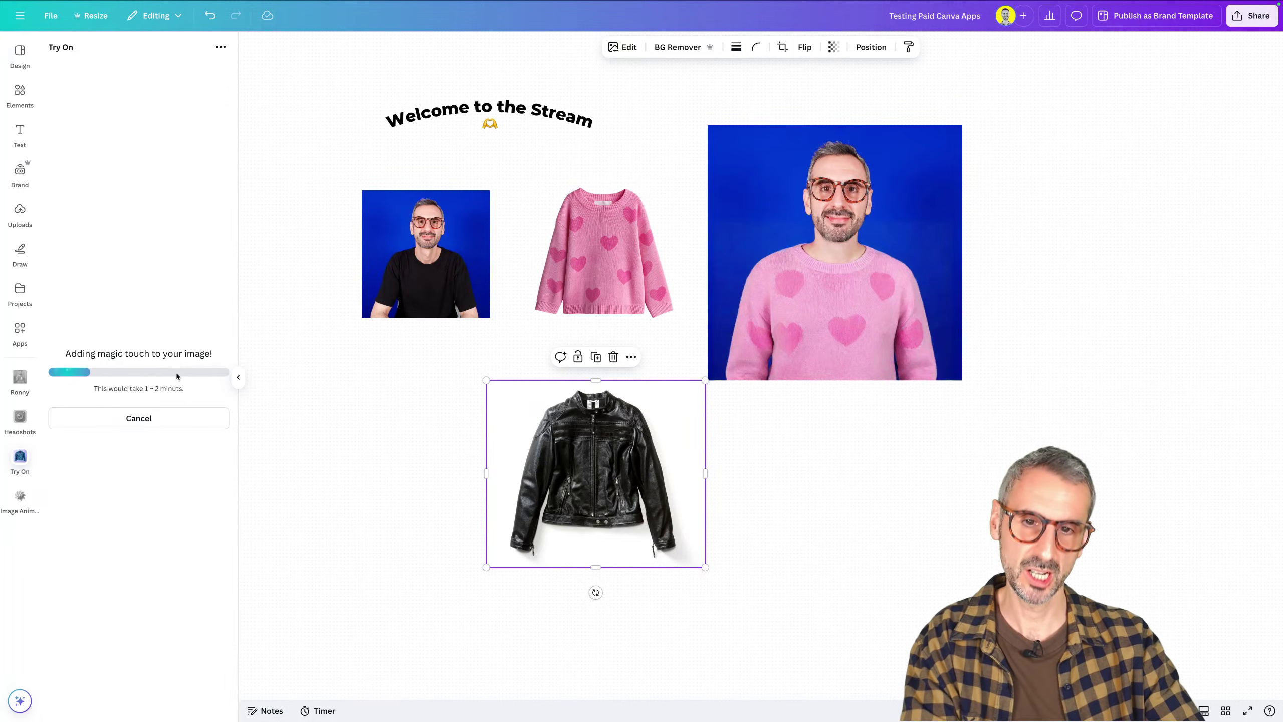
{"action": "left_click_drag", "start_coordinate": [423, 284], "coordinate": [419, 516]}
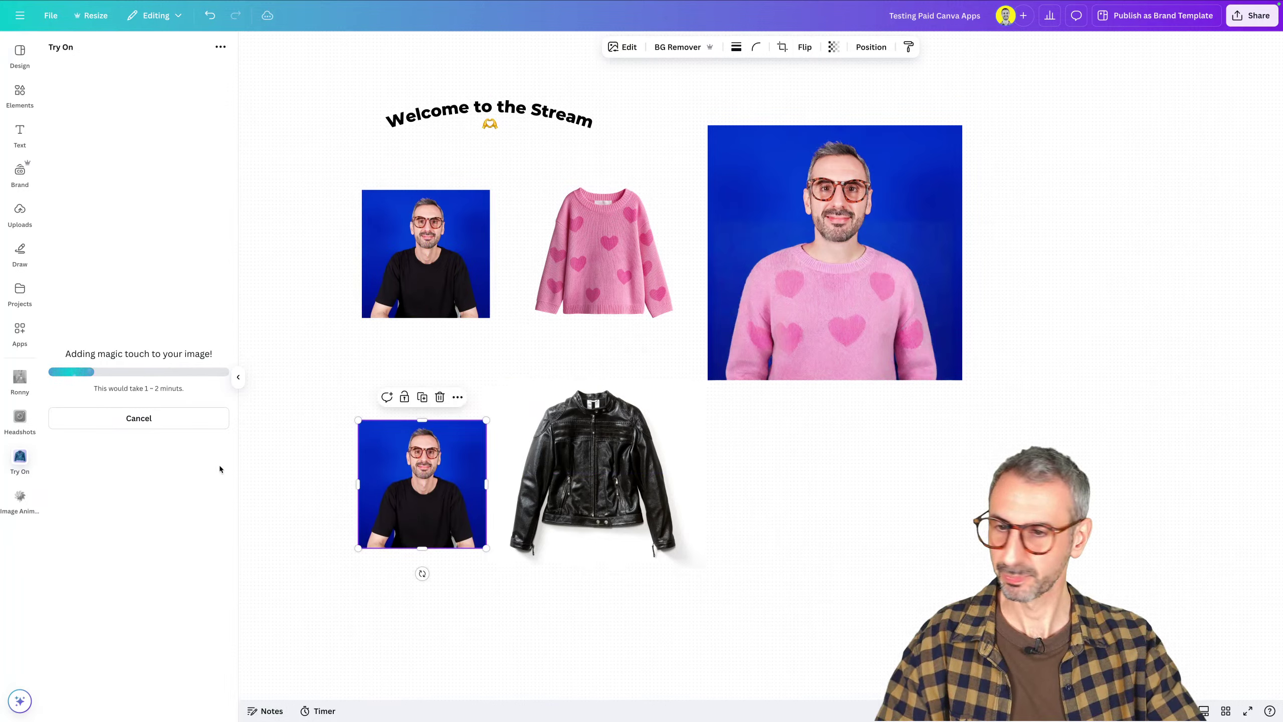
Open the app details of Image Animate and read its description
{"action": "left_click", "coordinate": [20, 500]}
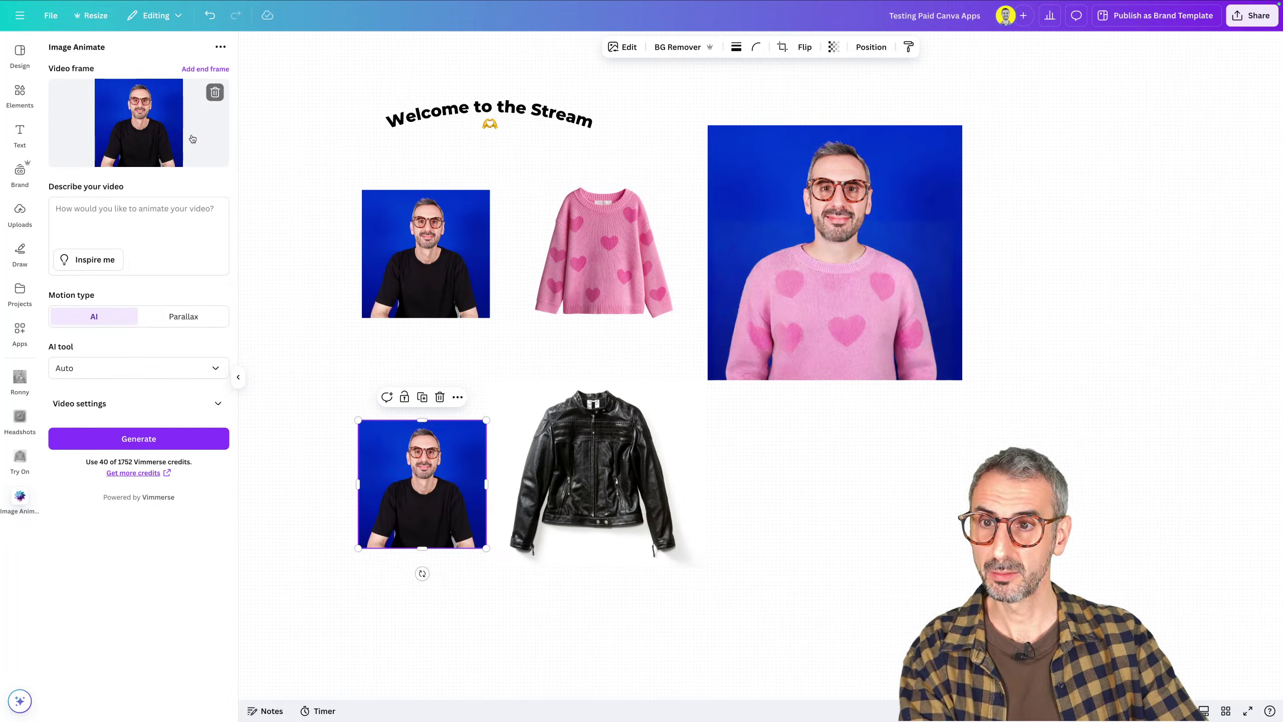
{"action": "left_click", "coordinate": [220, 46]}
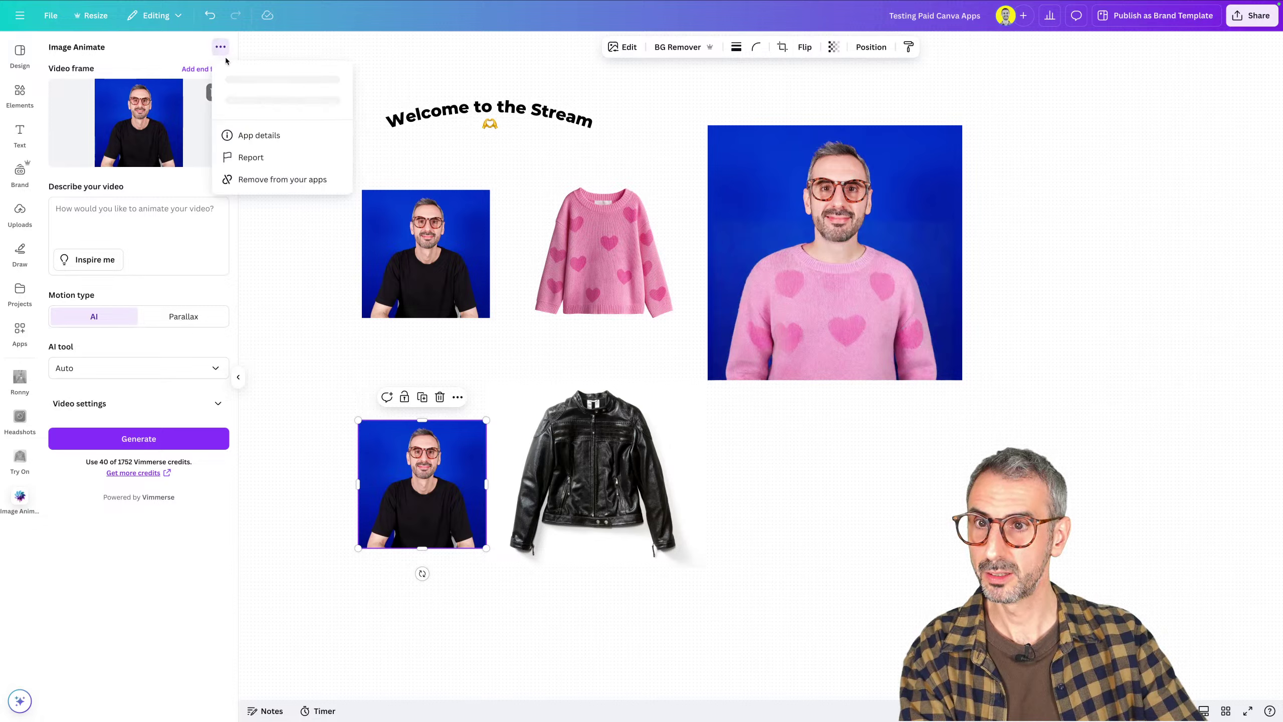
{"action": "left_click", "coordinate": [246, 131]}
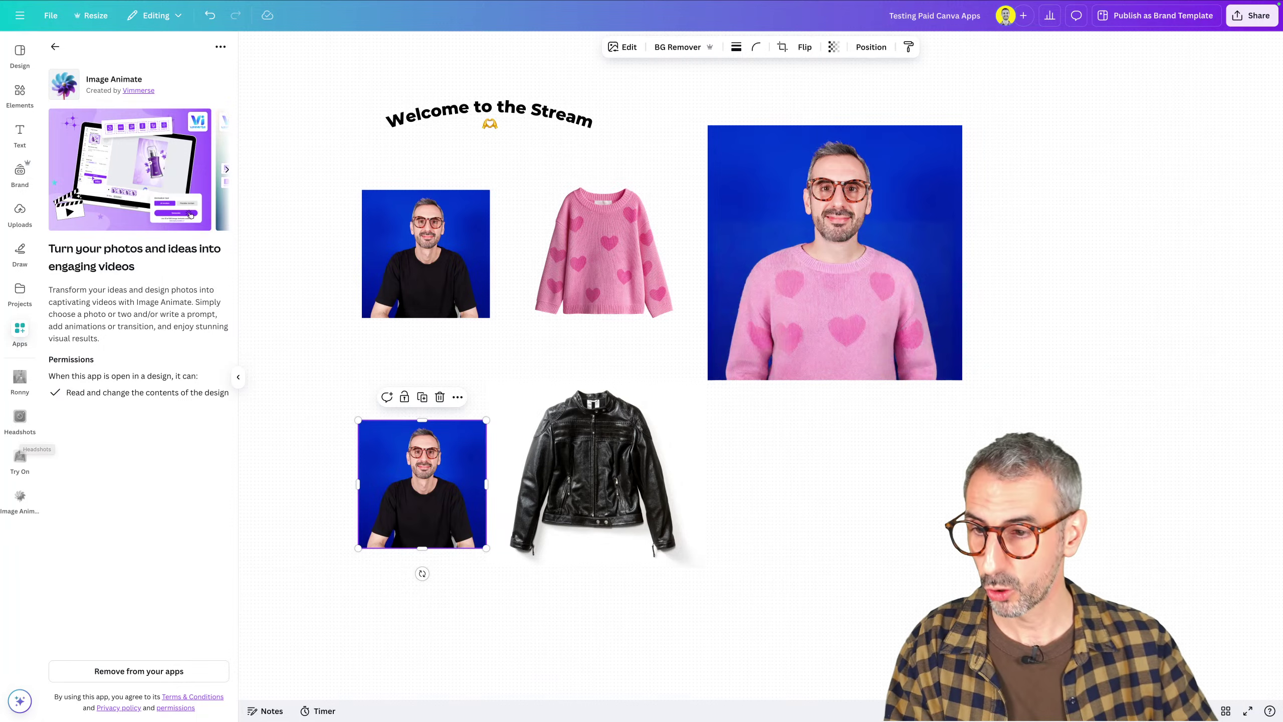
Return to Image Animate, remove the portrait from its video frame and activate the video description
{"action": "left_click", "coordinate": [21, 498]}
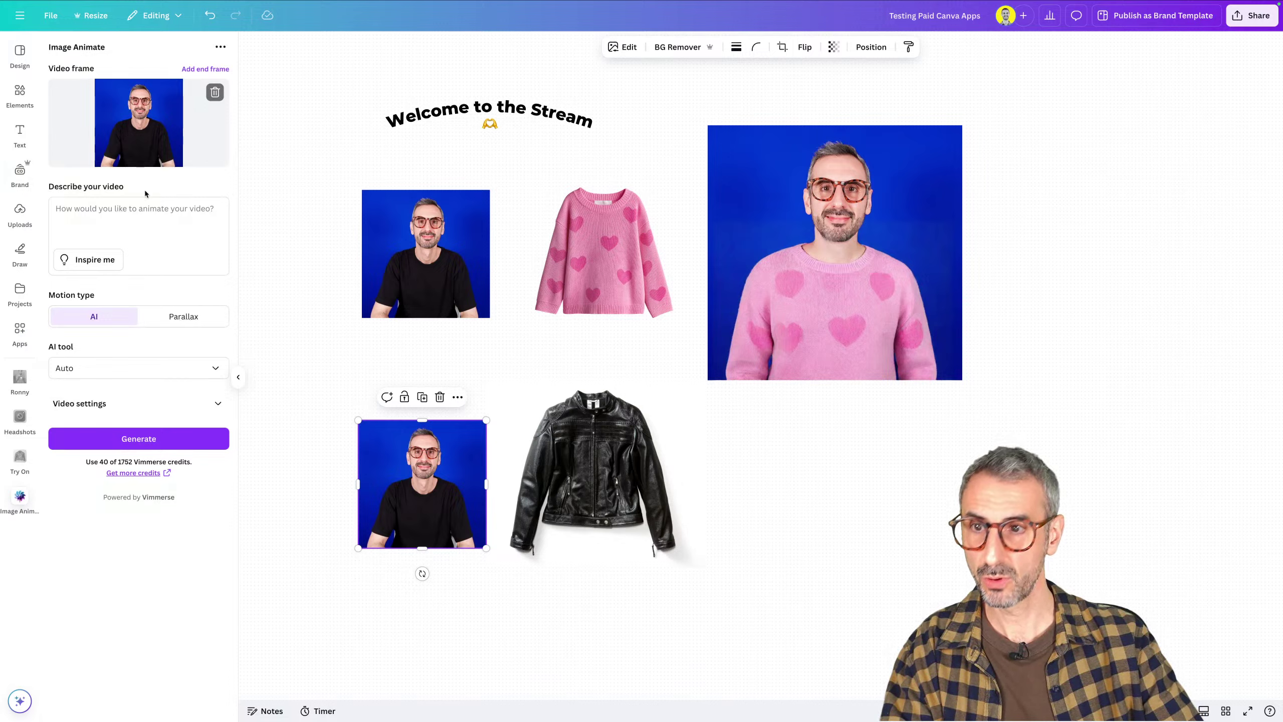
{"action": "left_click", "coordinate": [214, 93]}
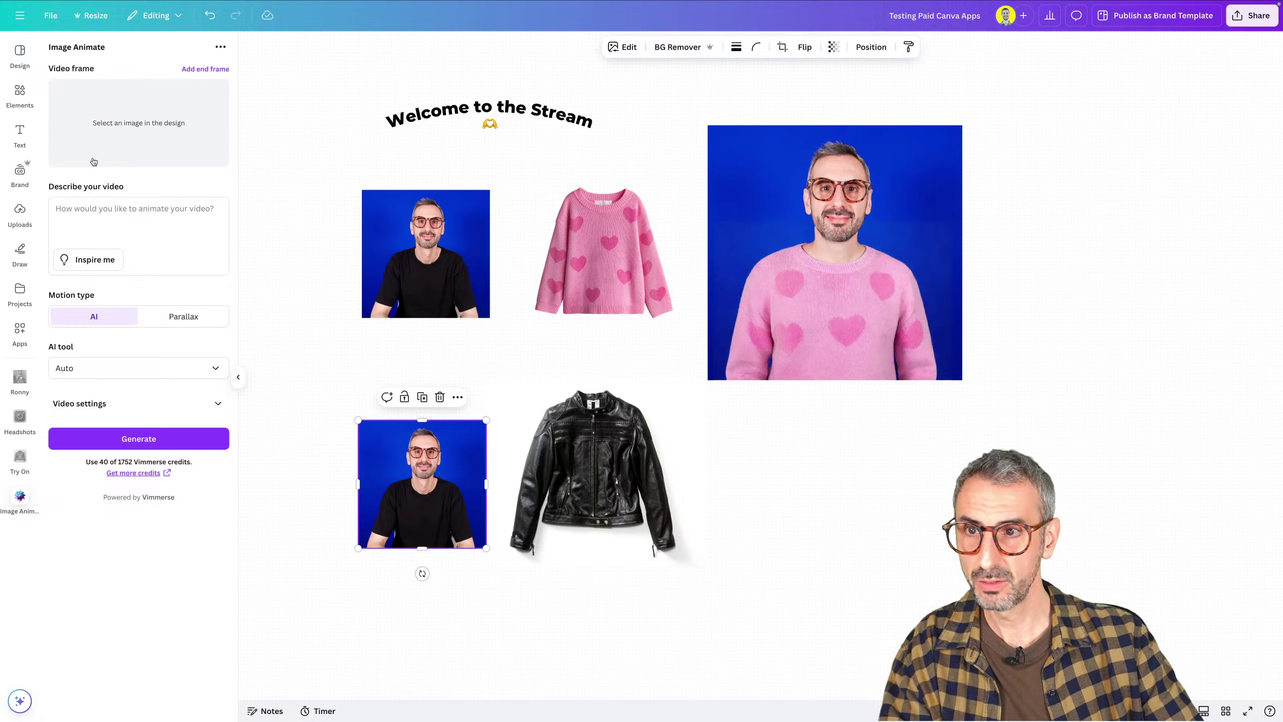
{"action": "left_click", "coordinate": [88, 214]}
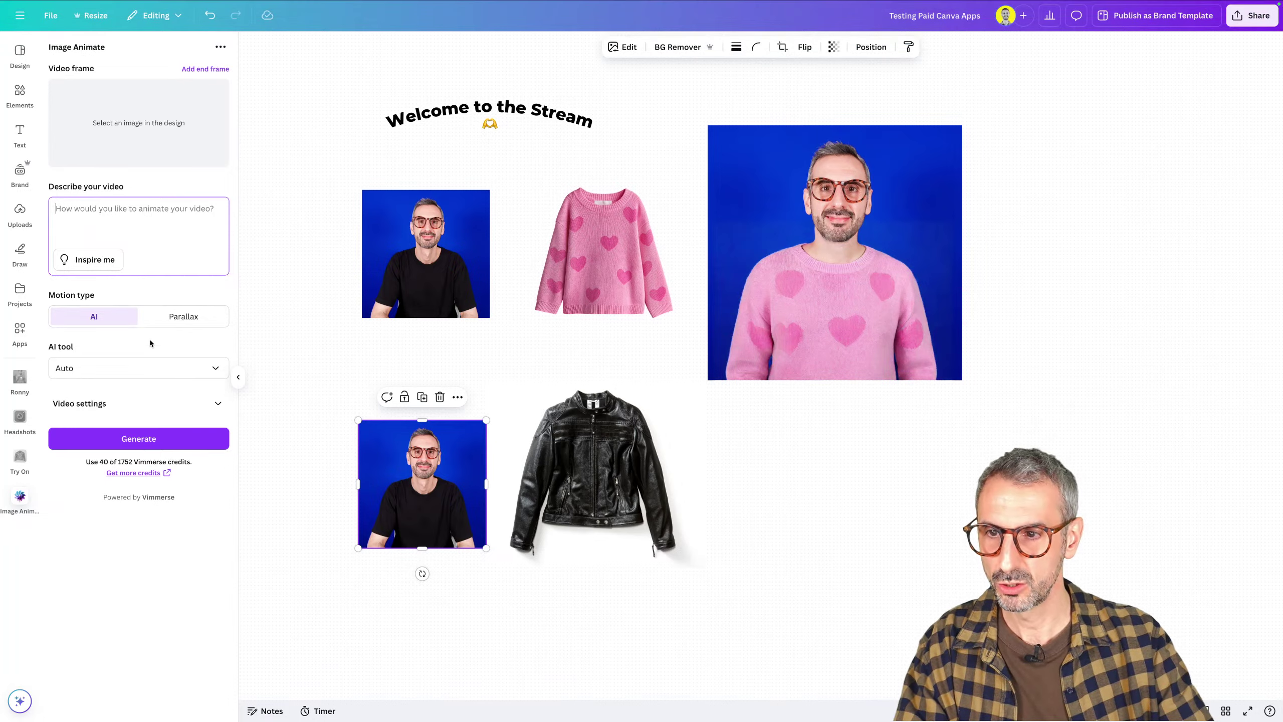
Examine the AI tools that Image Animate offers for AI motion, keeping the Auto choice
{"action": "left_click", "coordinate": [205, 377]}
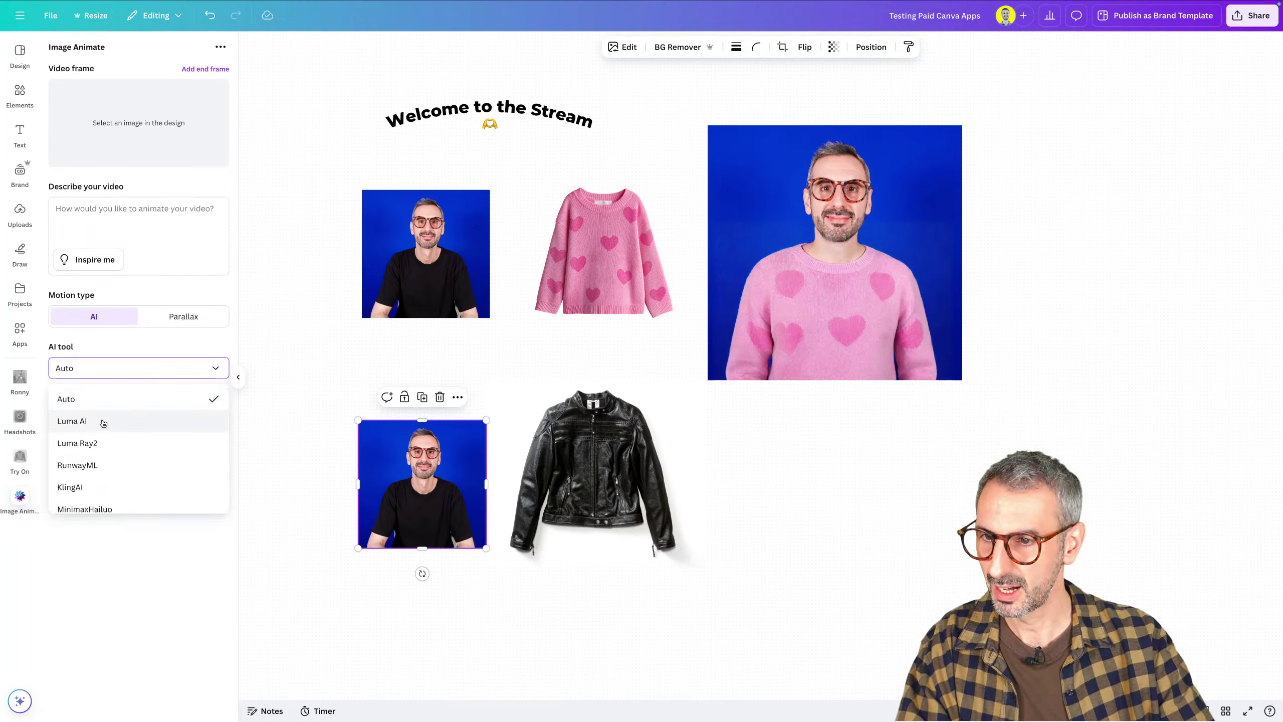
{"action": "scroll", "coordinate": [100, 434], "scroll_direction": "down", "scroll_amount": 2}
{"action": "scroll", "coordinate": [94, 413], "scroll_direction": "up", "scroll_amount": 3}
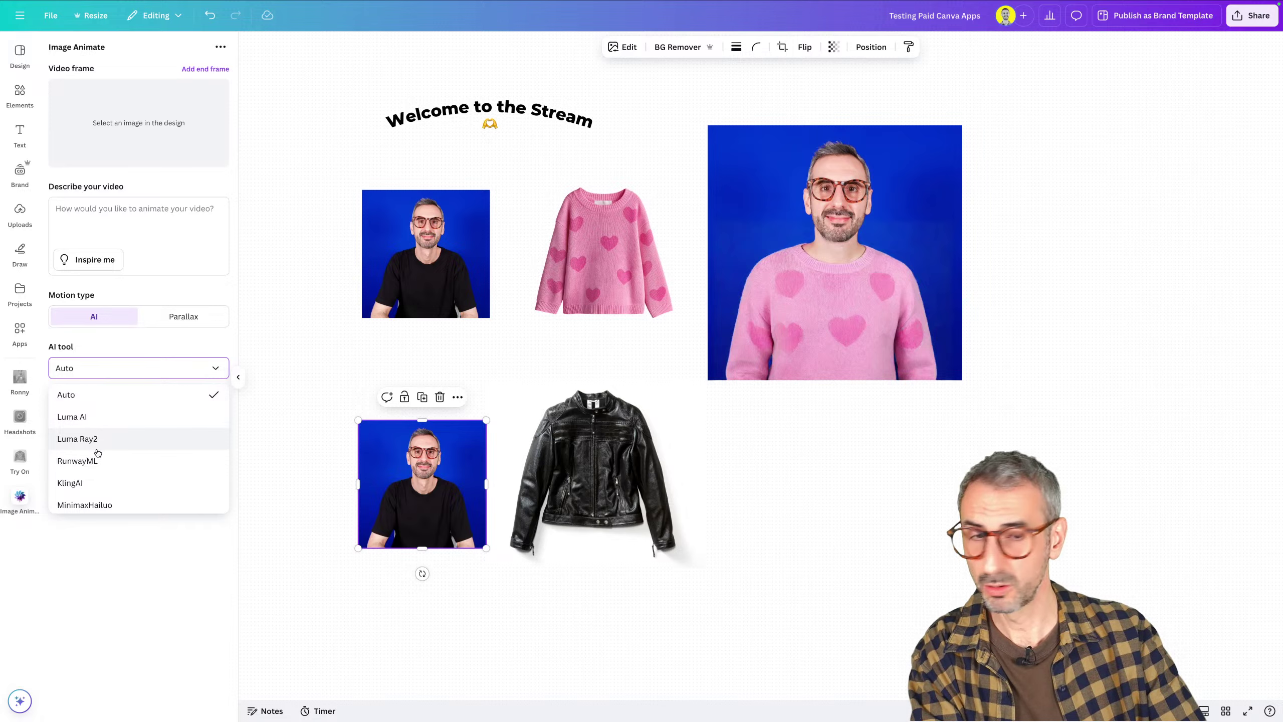
{"action": "scroll", "coordinate": [89, 477], "scroll_direction": "down", "scroll_amount": 1}
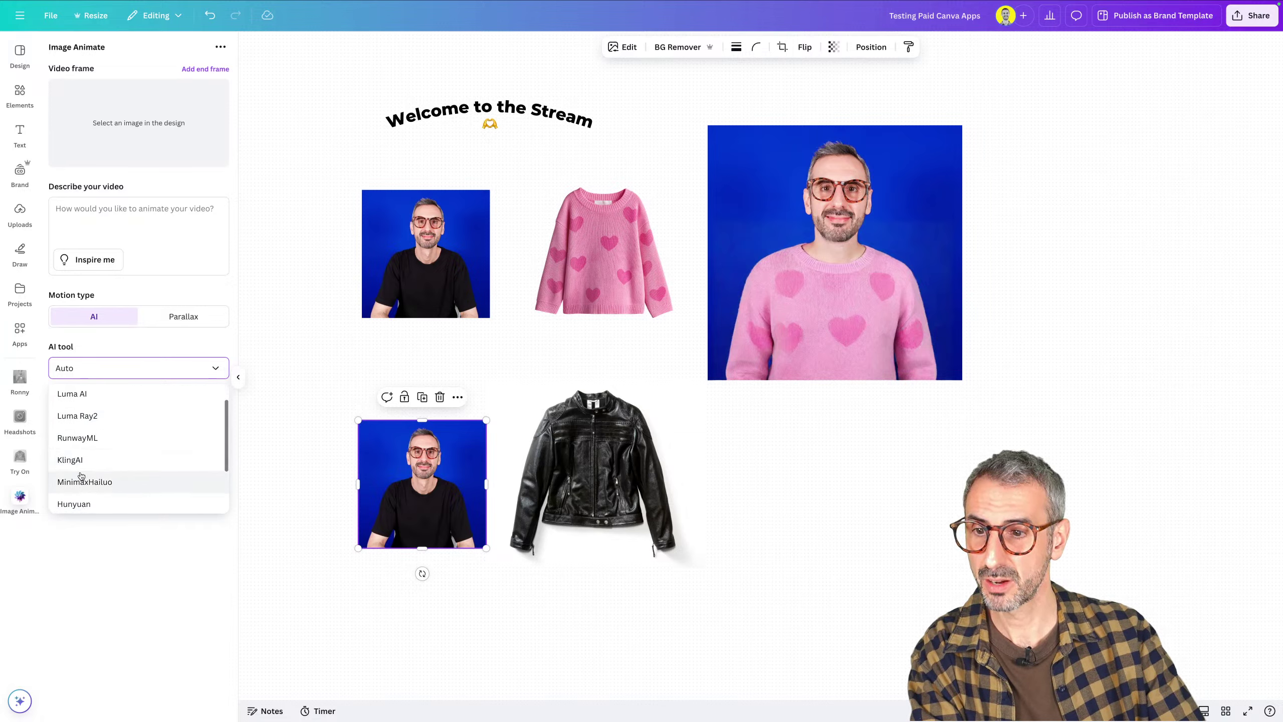
{"action": "scroll", "coordinate": [96, 483], "scroll_direction": "down", "scroll_amount": 3}
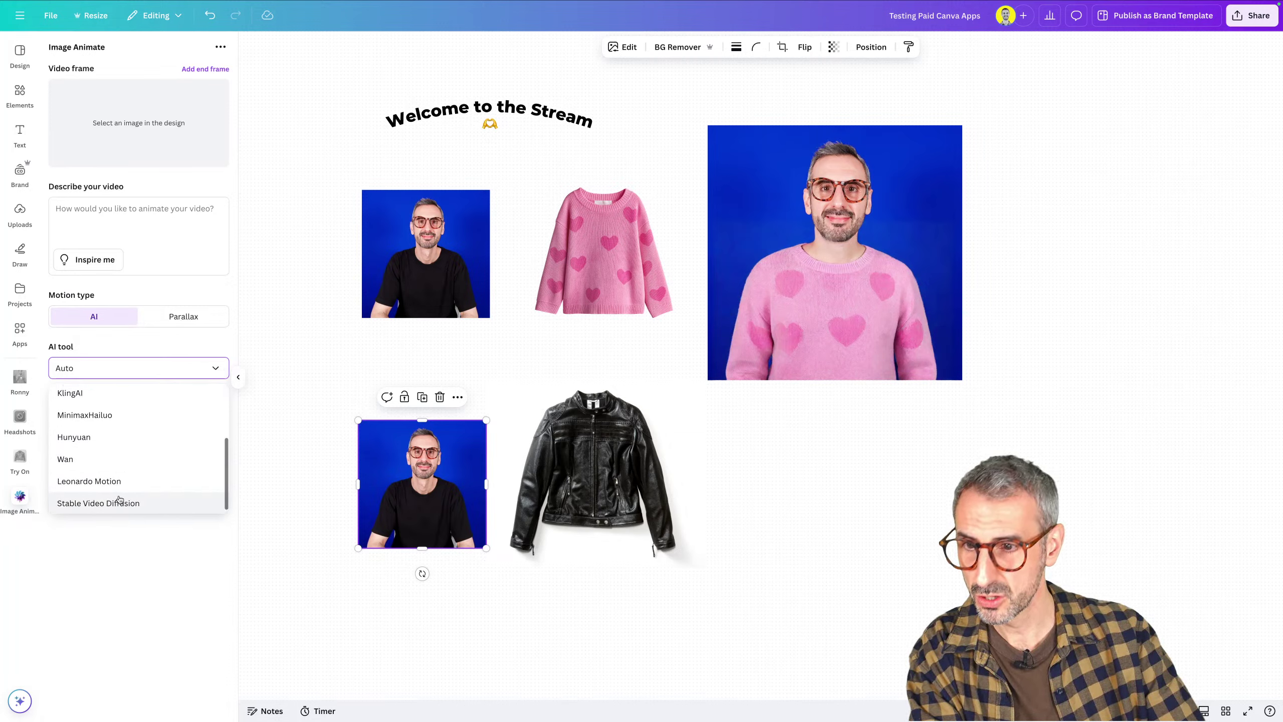
{"action": "scroll", "coordinate": [112, 487], "scroll_direction": "up", "scroll_amount": 3}
{"action": "scroll", "coordinate": [106, 427], "scroll_direction": "up", "scroll_amount": 2}
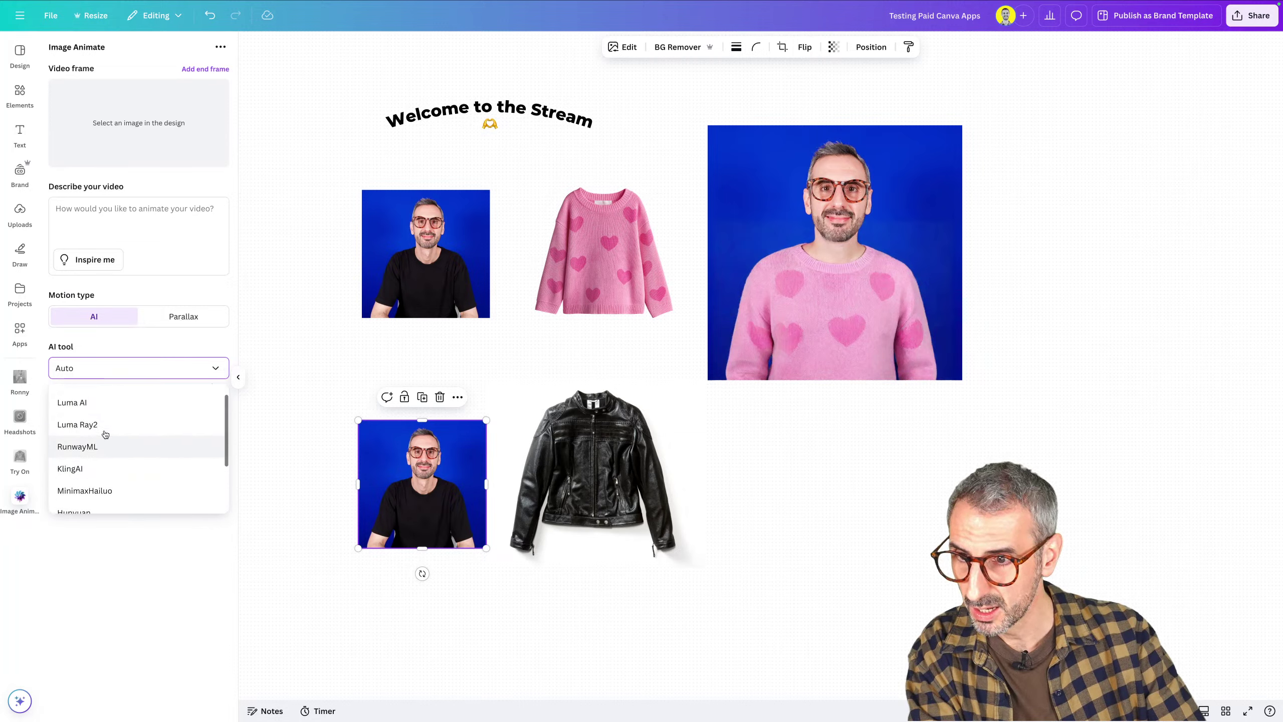
{"action": "scroll", "coordinate": [92, 492], "scroll_direction": "down", "scroll_amount": 1}
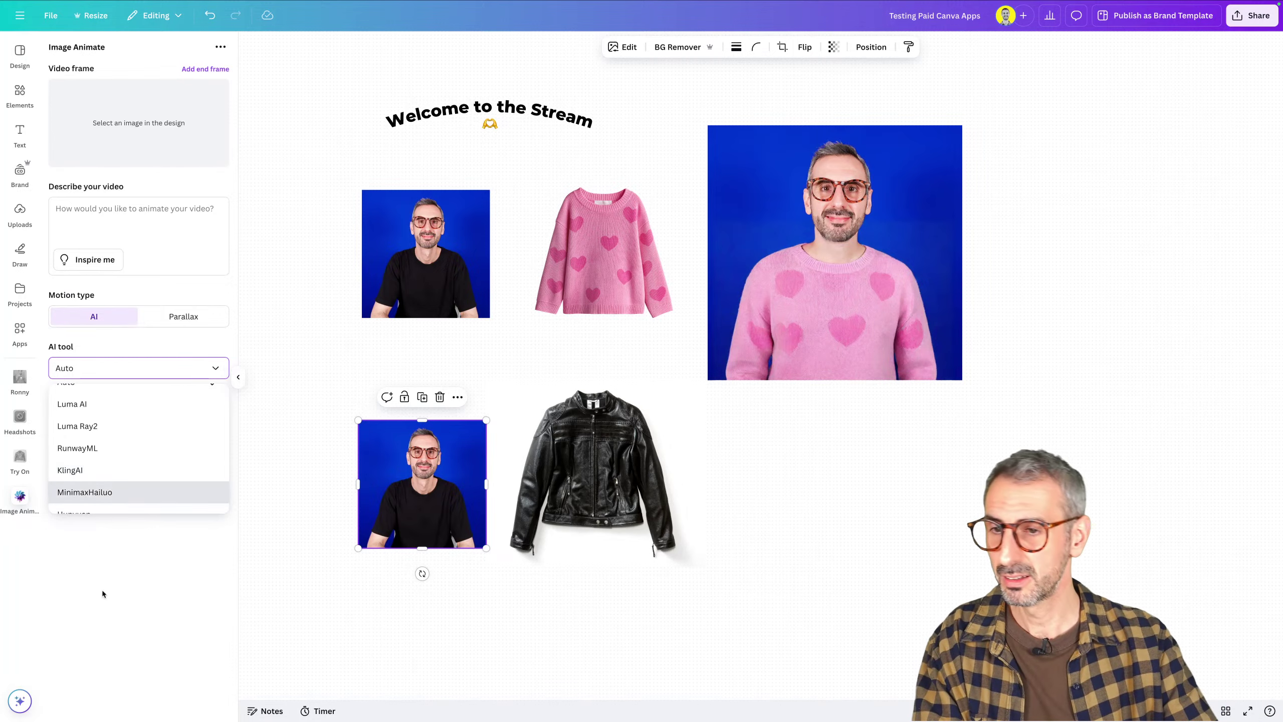
{"action": "scroll", "coordinate": [167, 404], "scroll_direction": "up", "scroll_amount": 1}
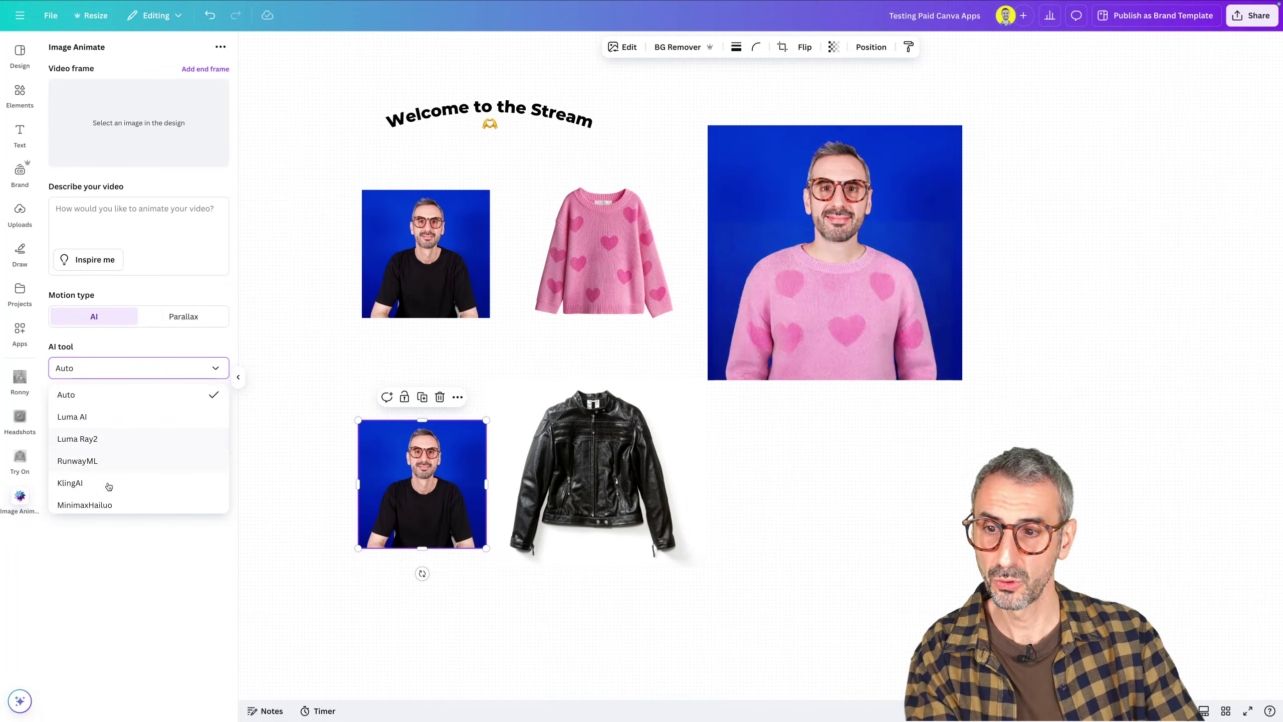
{"action": "scroll", "coordinate": [109, 486], "scroll_direction": "down", "scroll_amount": 1}
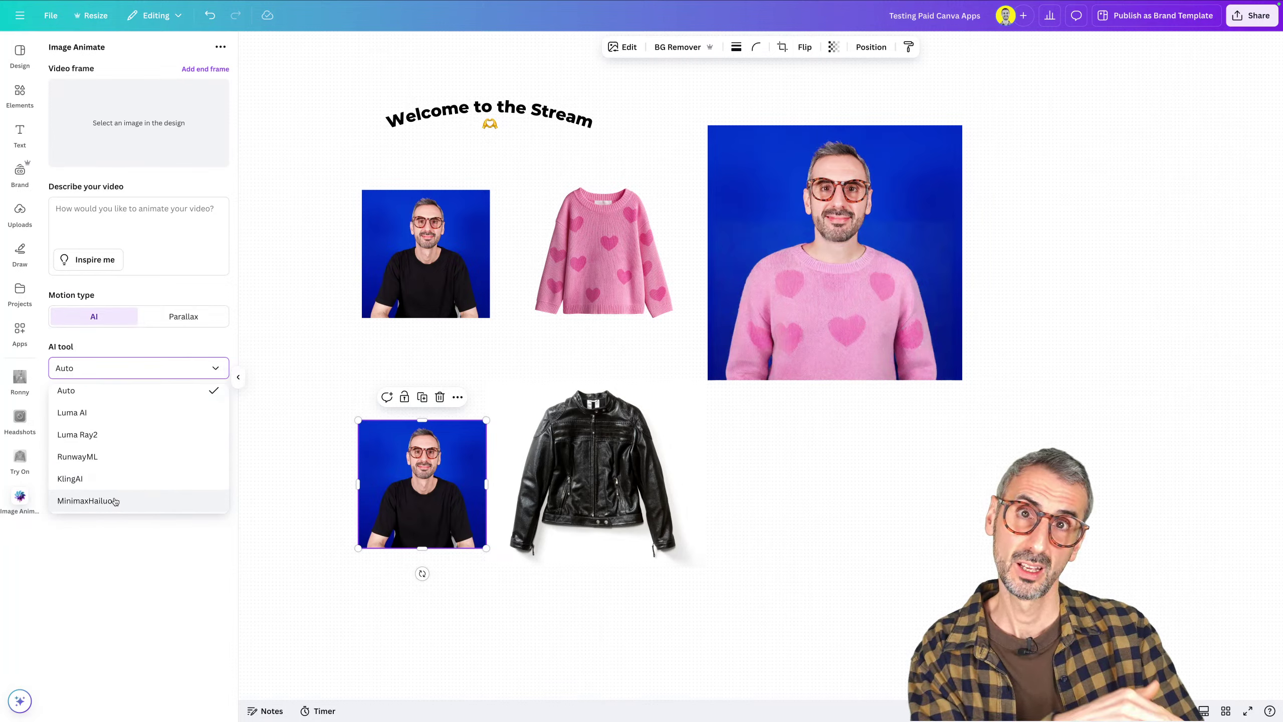
{"action": "scroll", "coordinate": [115, 505], "scroll_direction": "down", "scroll_amount": 1}
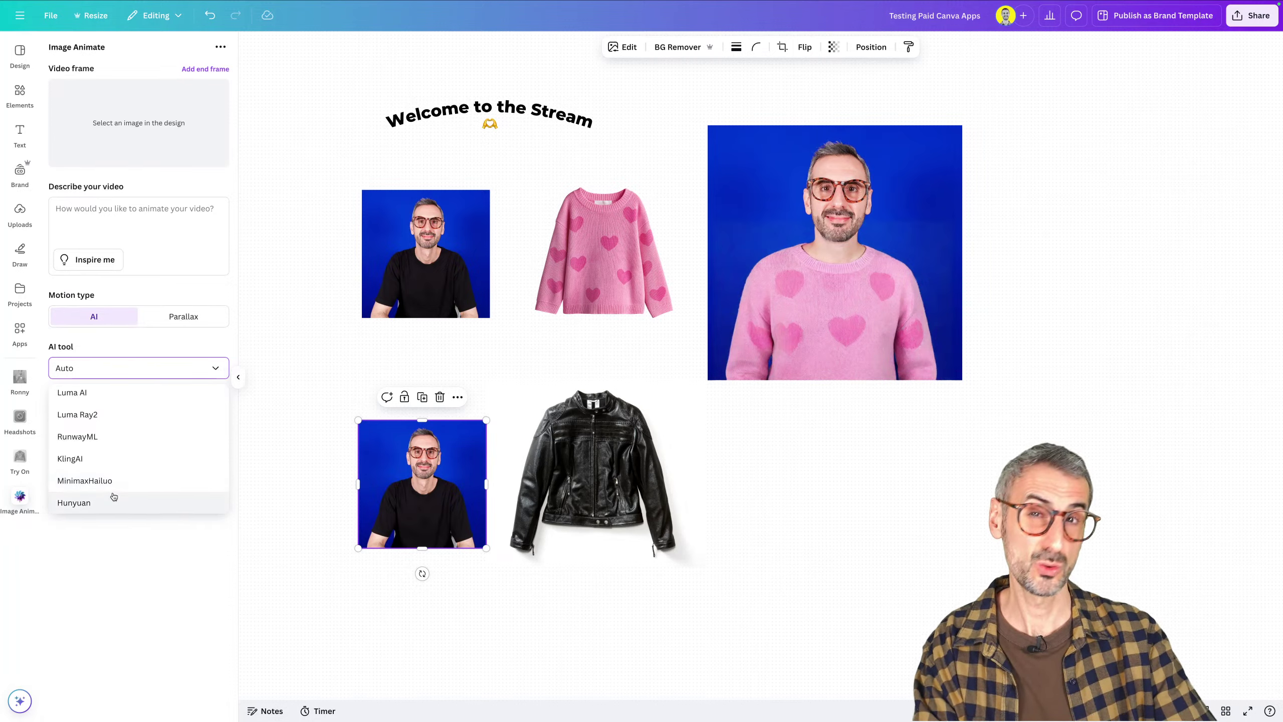
{"action": "scroll", "coordinate": [117, 500], "scroll_direction": "up", "scroll_amount": 2}
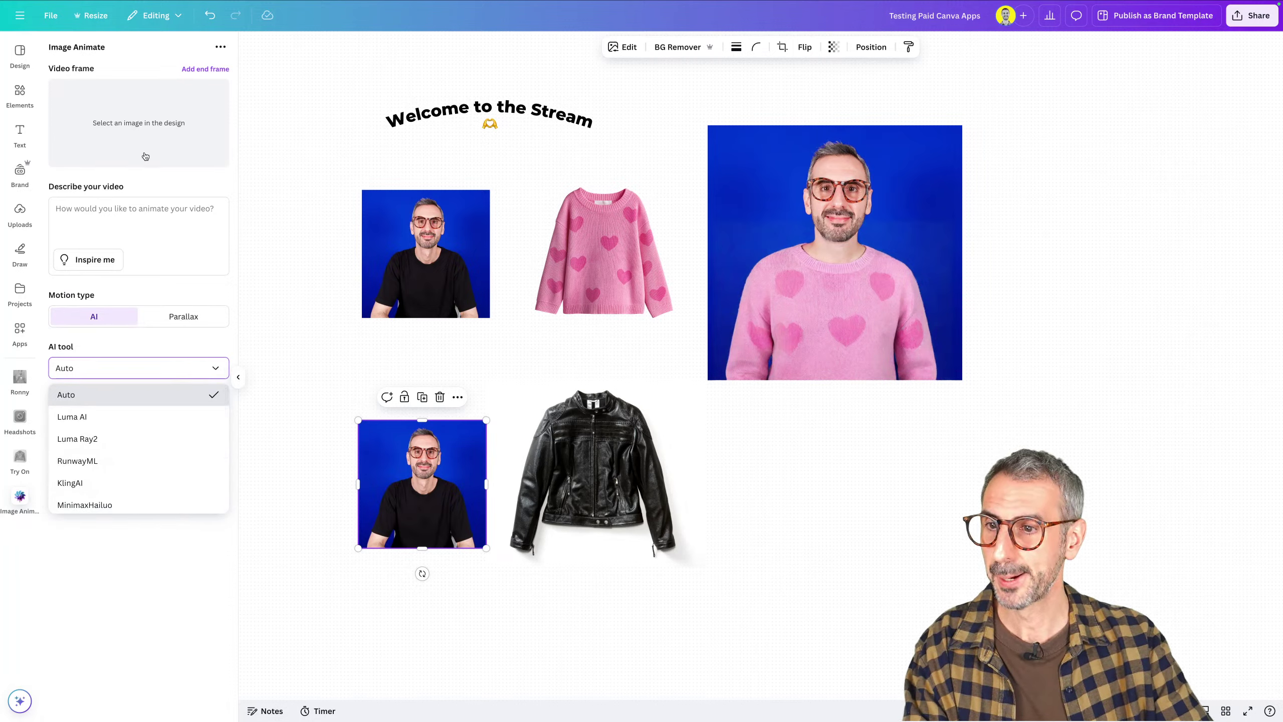
{"action": "left_click", "coordinate": [285, 468]}
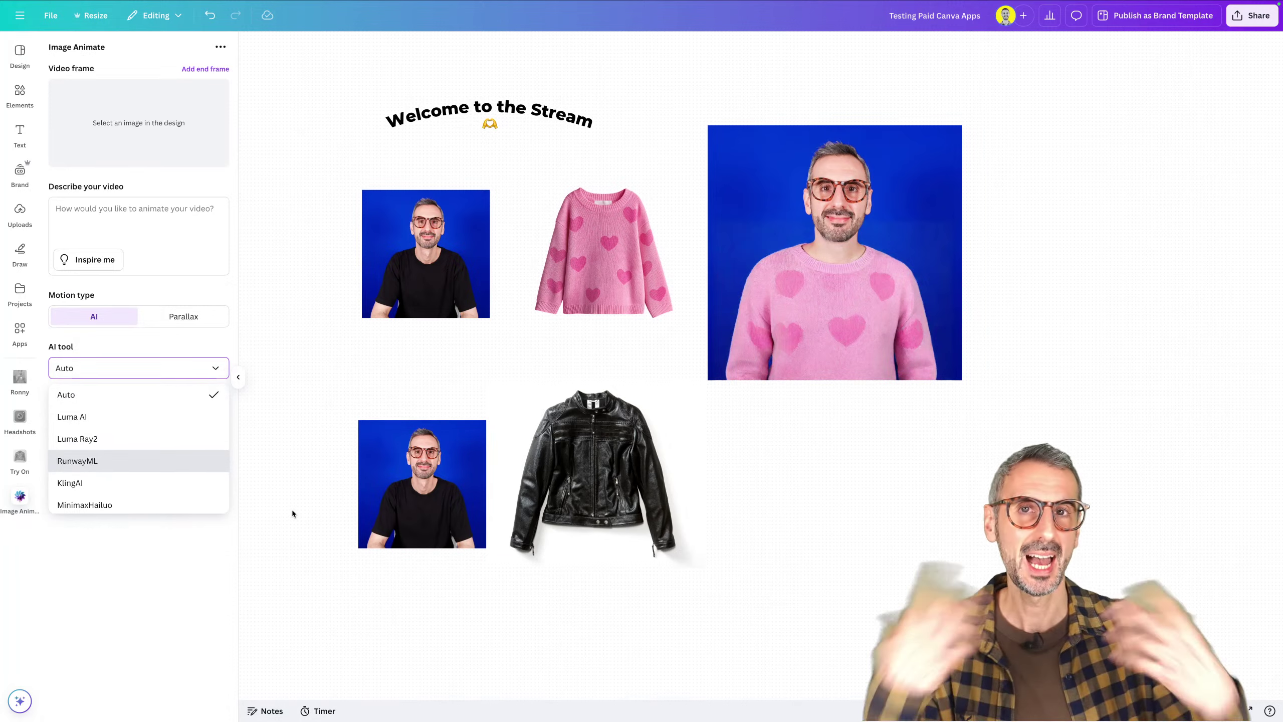
{"action": "left_click", "coordinate": [93, 222]}
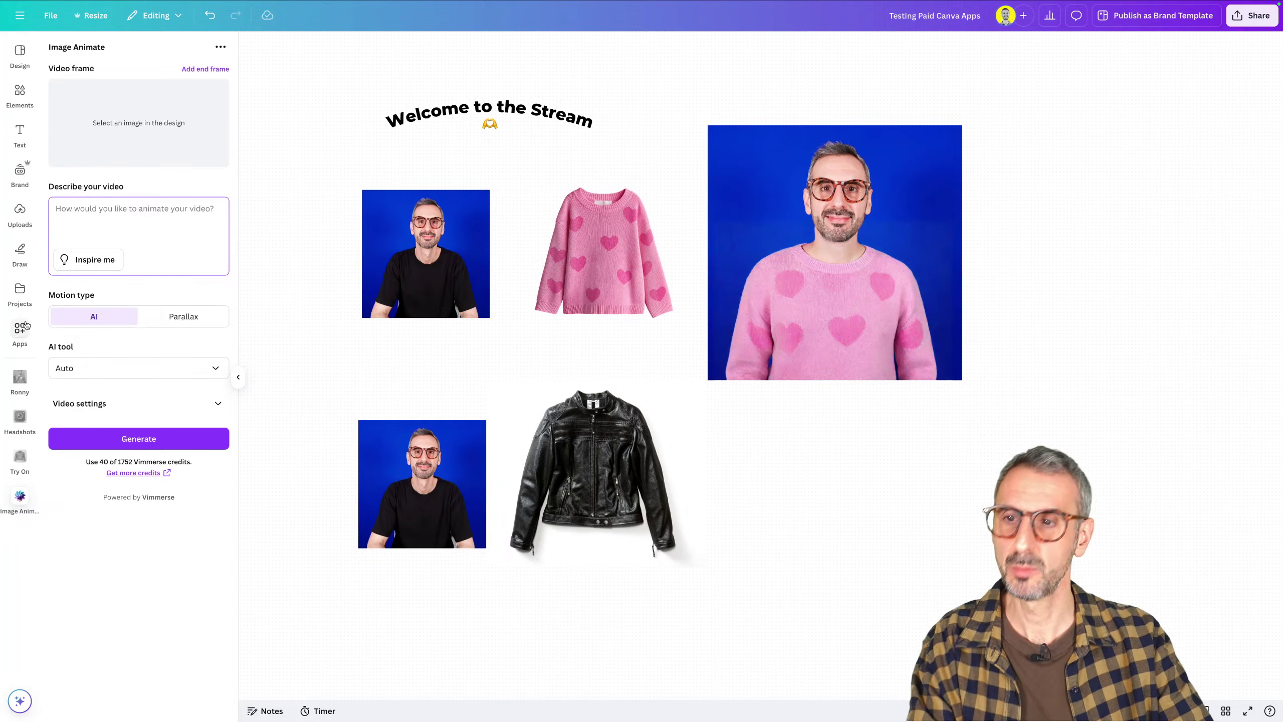
Add the couple's airplane selfie from their shared photo folder to the whiteboard and place it beneath the lower black T-shirt portrait
{"action": "left_click", "coordinate": [20, 378]}
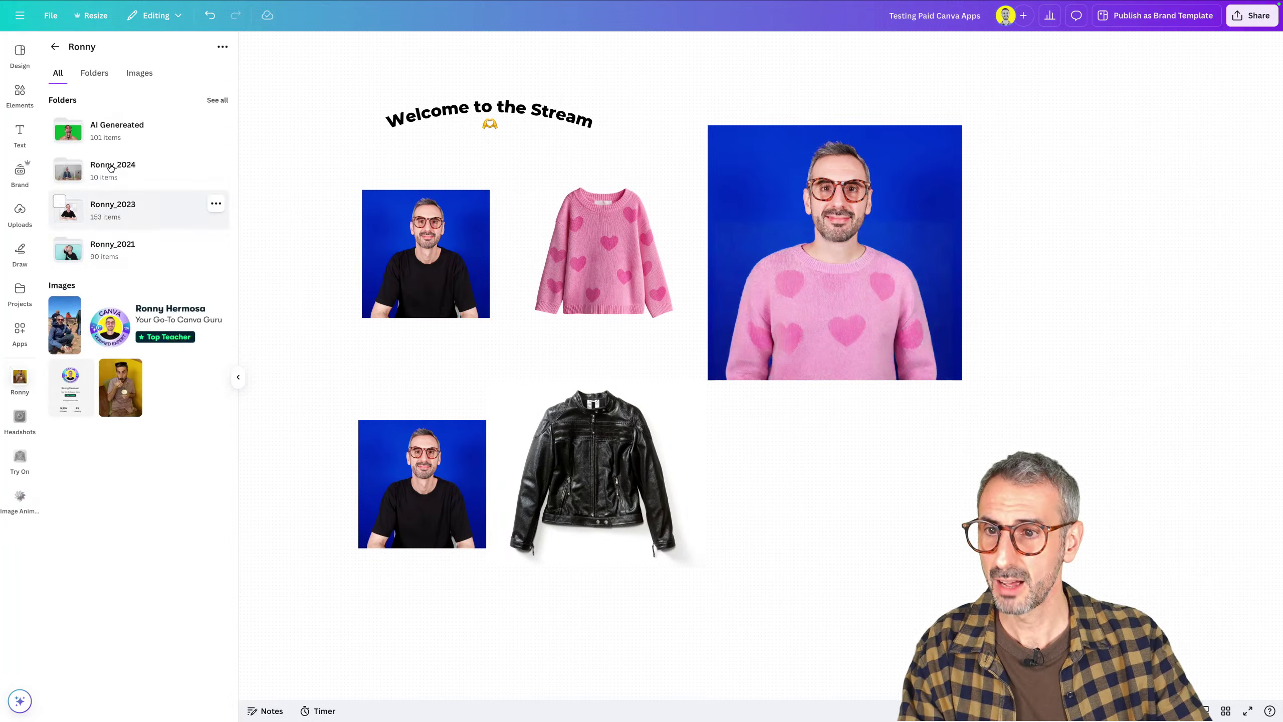
{"action": "left_click", "coordinate": [55, 48]}
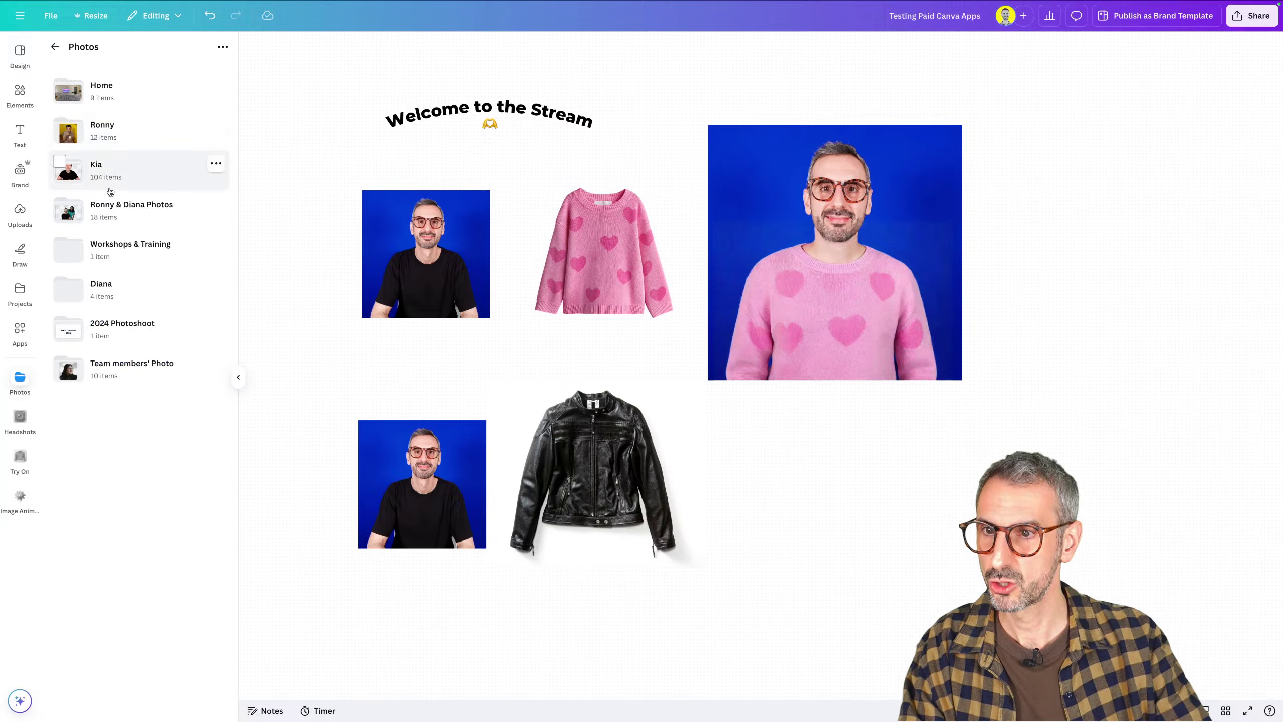
{"action": "left_click", "coordinate": [109, 214]}
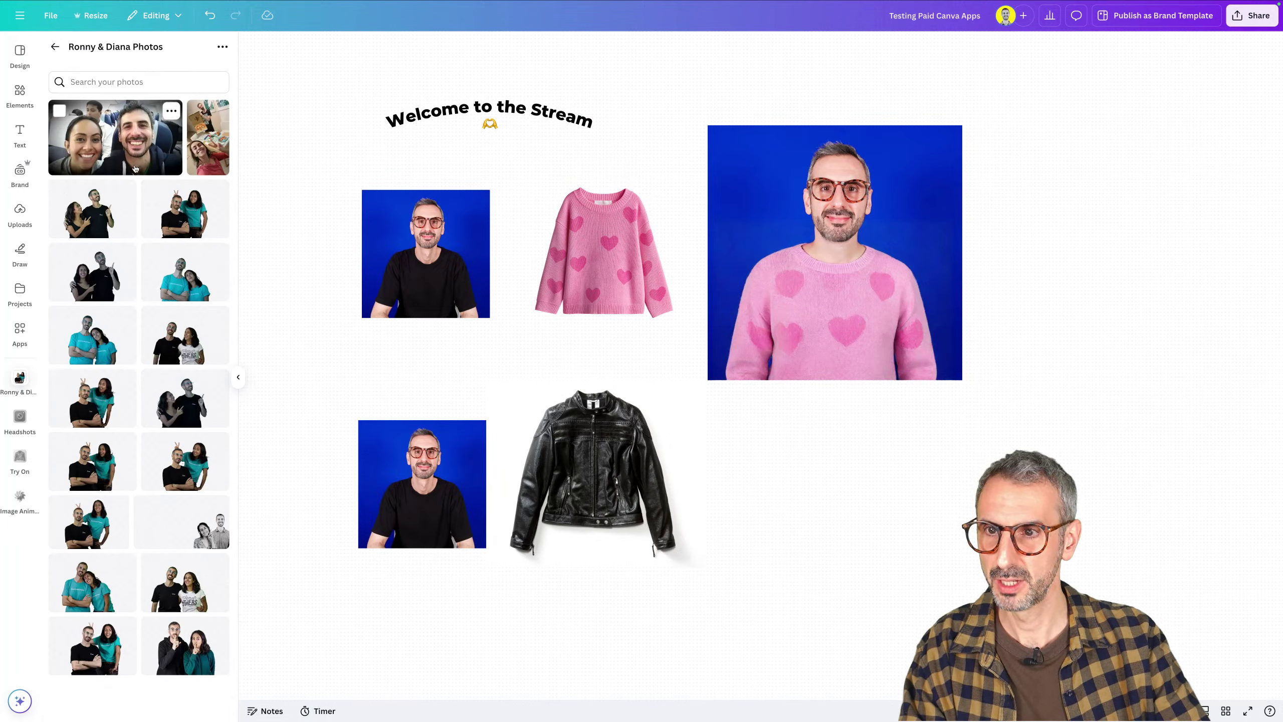
{"action": "left_click", "coordinate": [138, 149]}
{"action": "left_click_drag", "start_coordinate": [747, 374], "coordinate": [566, 674]}
{"action": "scroll", "coordinate": [484, 602], "scroll_direction": "down", "scroll_amount": 1}
{"action": "scroll", "coordinate": [781, 481], "scroll_direction": "down", "scroll_amount": 3}
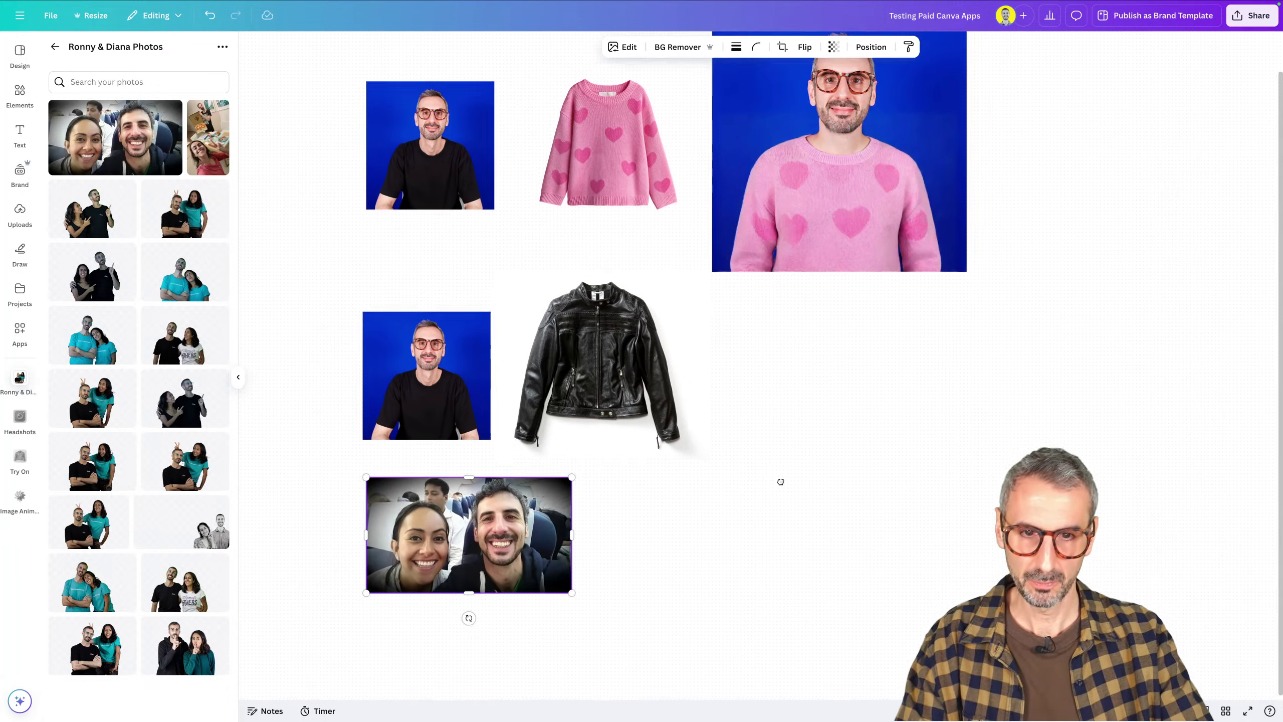
{"action": "scroll", "coordinate": [676, 335], "scroll_direction": "down", "scroll_amount": 6}
{"action": "left_click_drag", "start_coordinate": [497, 314], "coordinate": [492, 350]}
{"action": "left_click", "coordinate": [703, 432]}
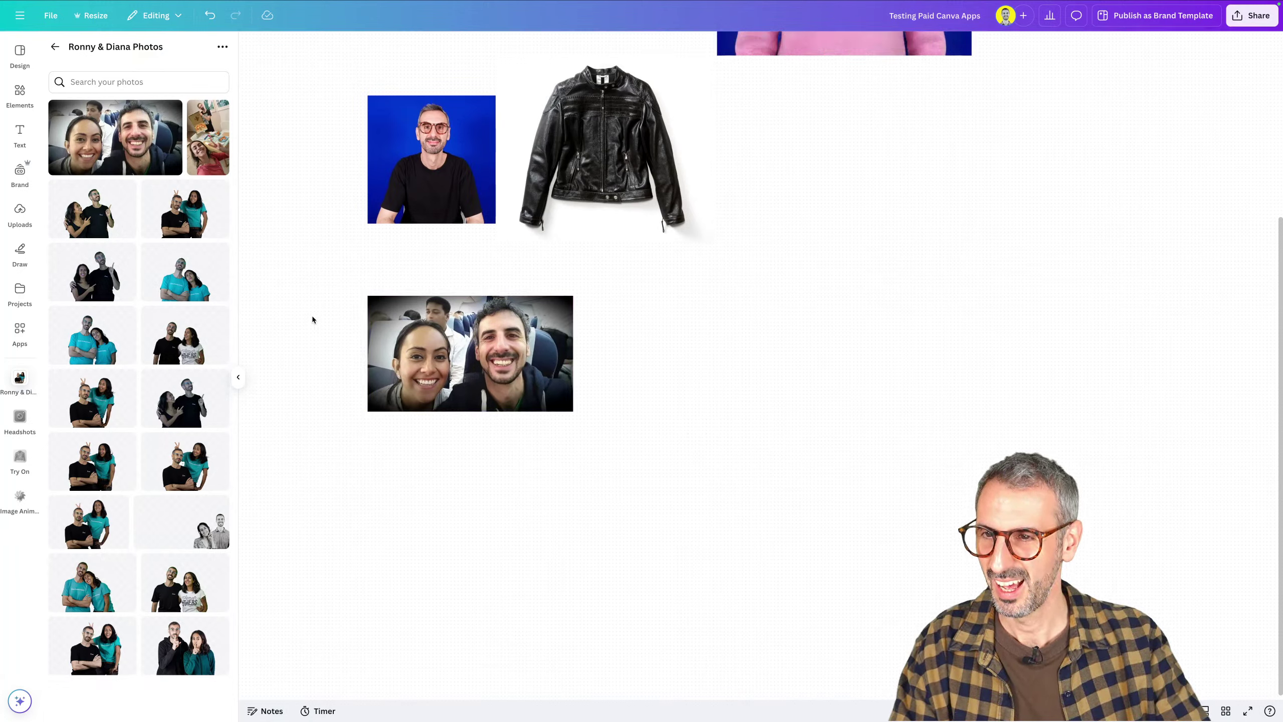
Use the couple's selfie as the Image Animate video frame and describe the video as "couple look at each other and hug"
{"action": "left_click", "coordinate": [54, 47]}
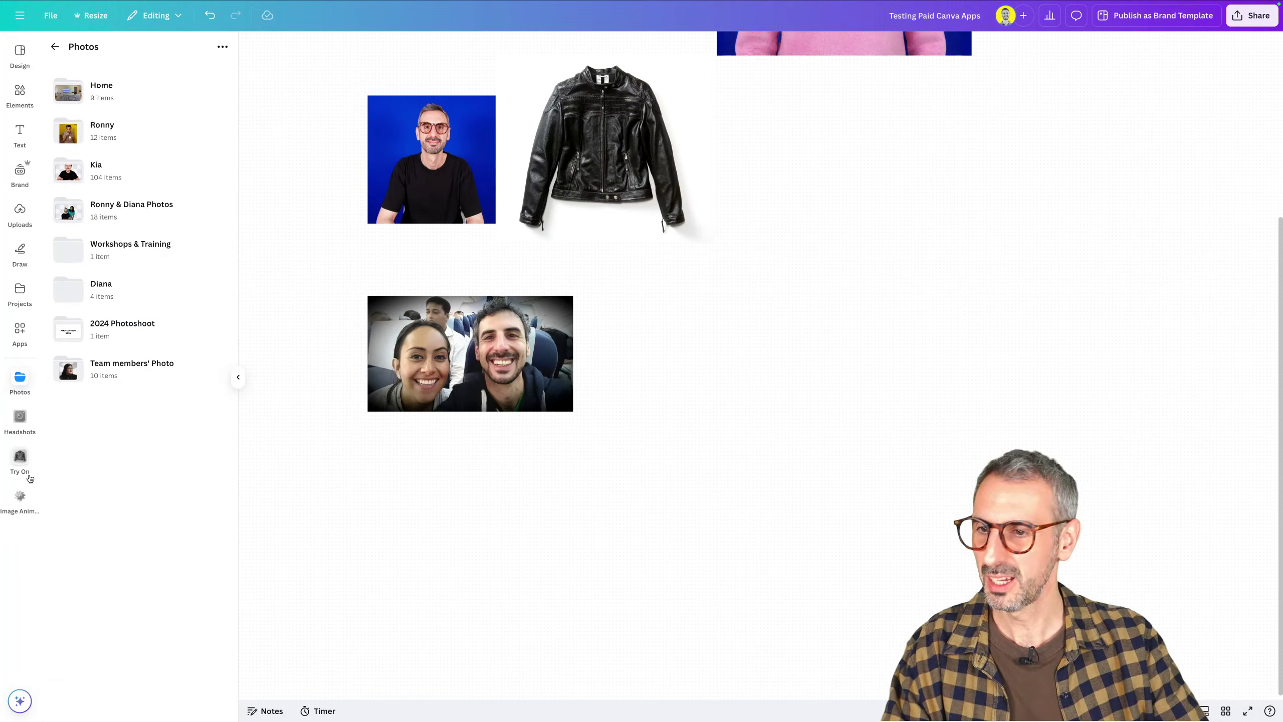
{"action": "left_click", "coordinate": [19, 496]}
{"action": "left_click", "coordinate": [462, 376]}
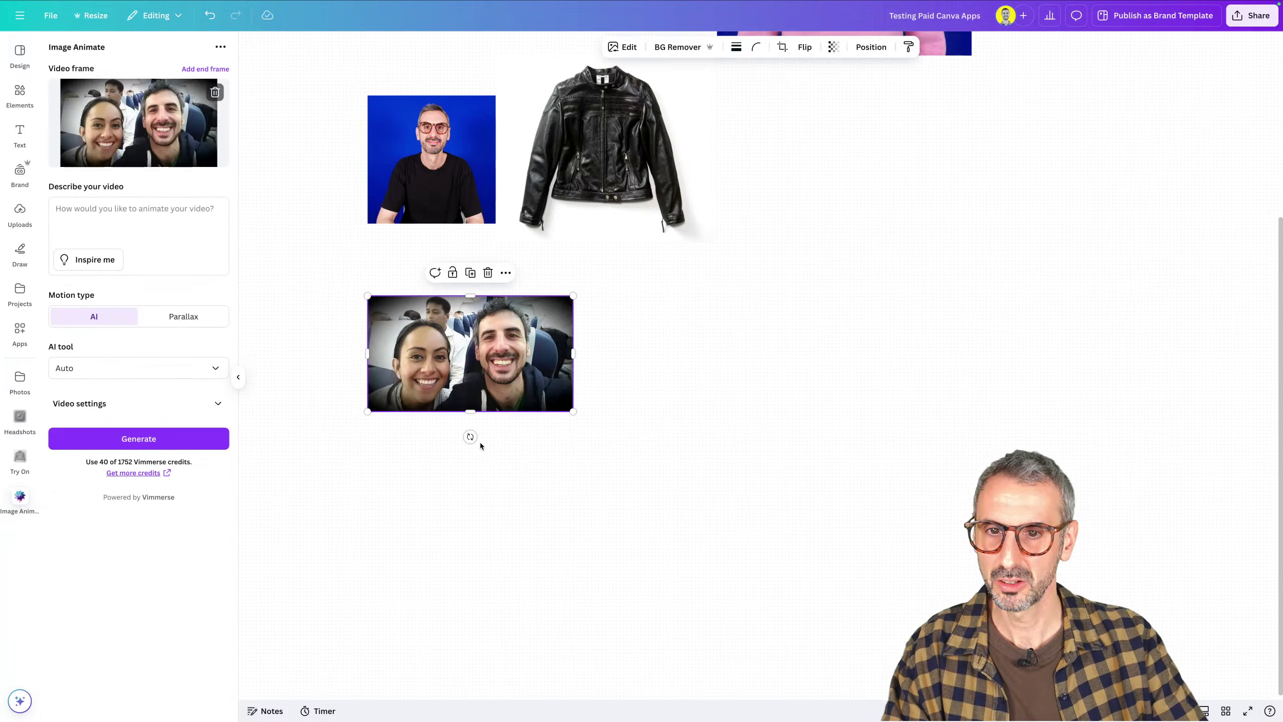
{"action": "left_click", "coordinate": [132, 218]}
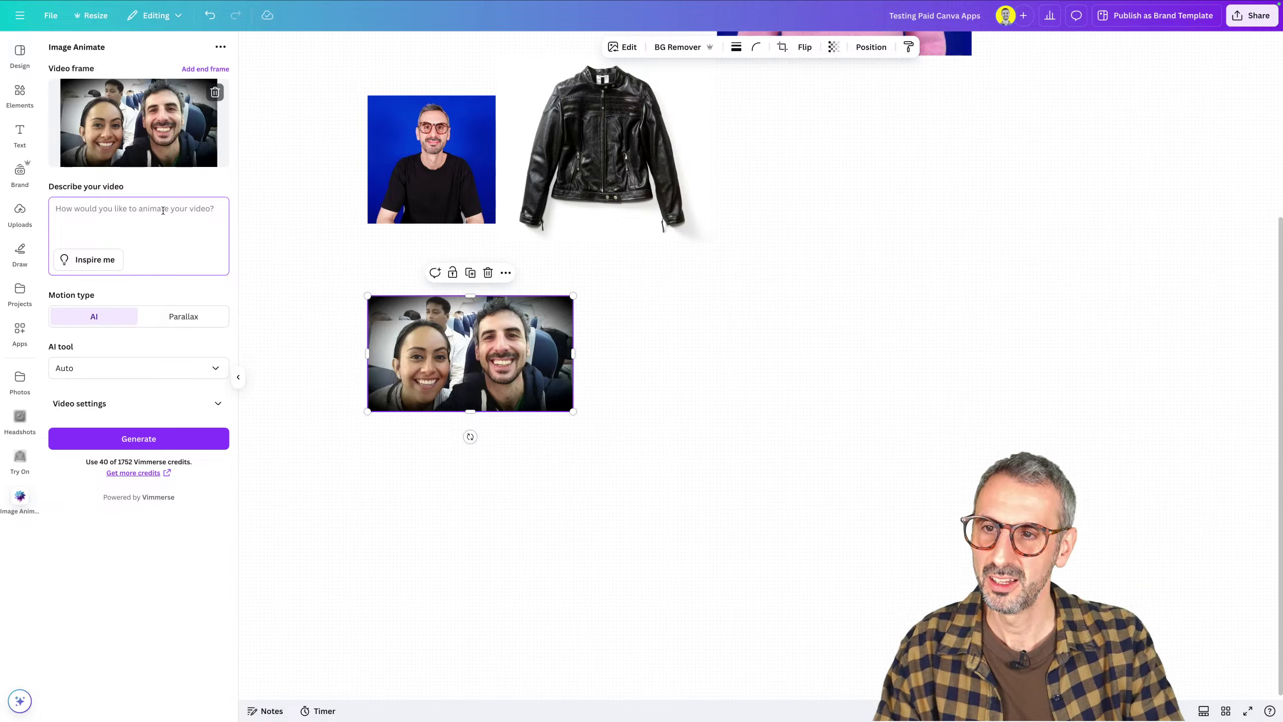
{"action": "type", "text": "couple loo"}
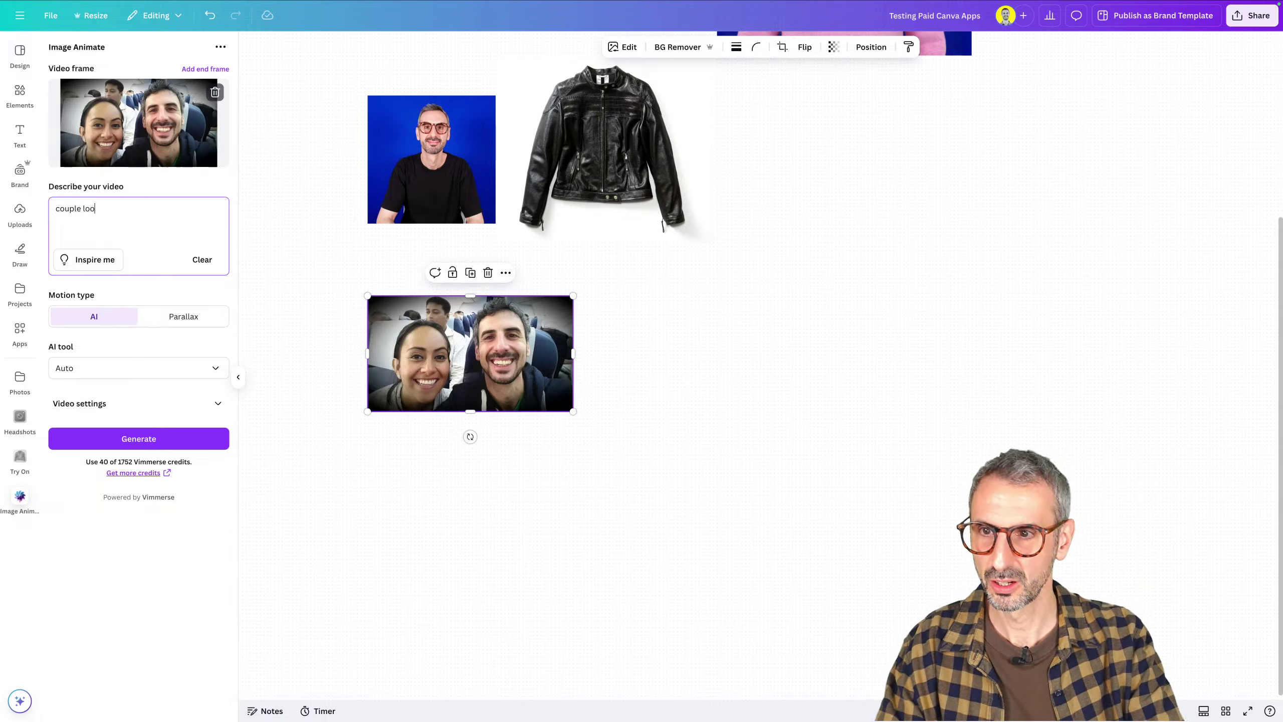
{"action": "type", "text": "k at each other and hug"}
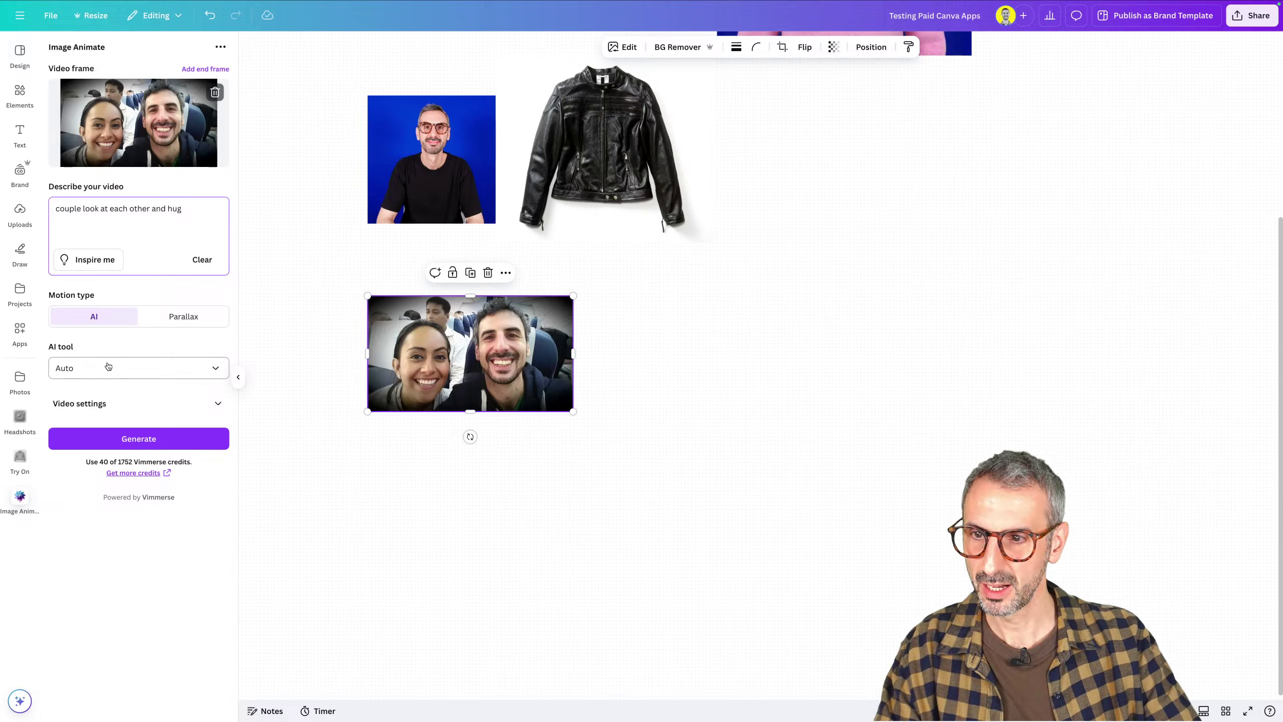
Select Luma Ray2 as the AI tool and generate the couple's video
{"action": "left_click", "coordinate": [91, 372]}
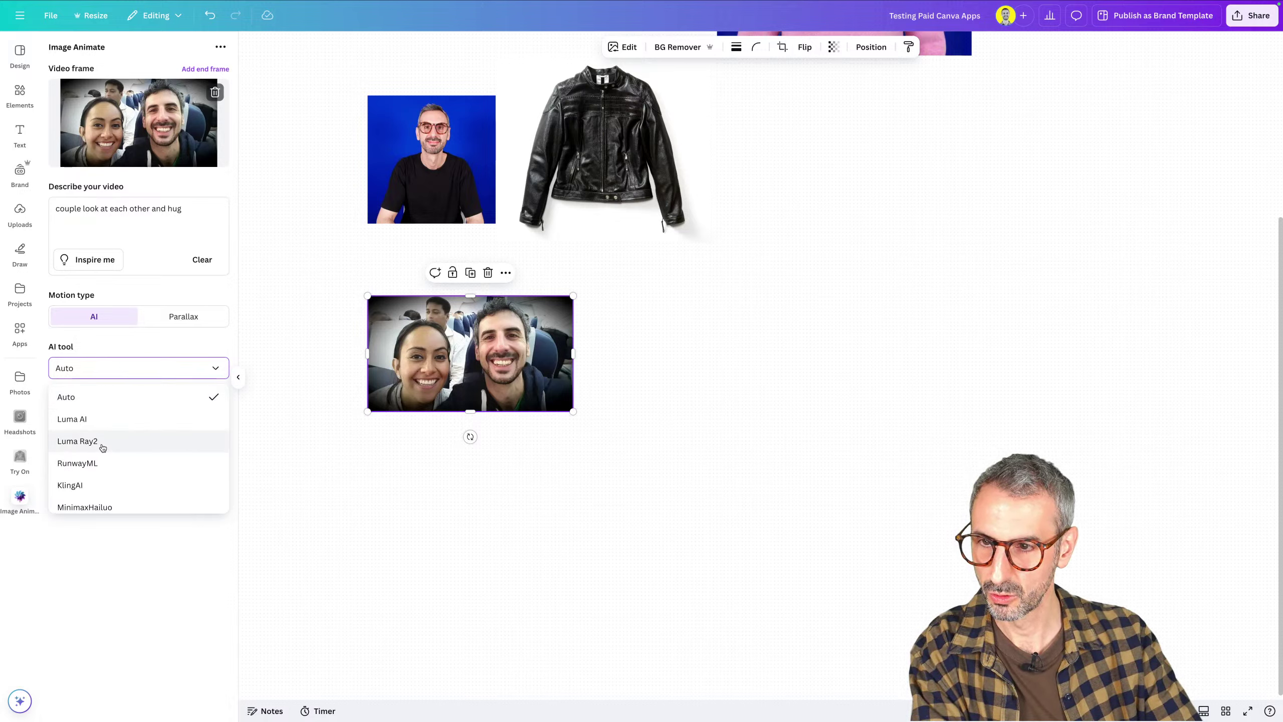
{"action": "left_click", "coordinate": [103, 442]}
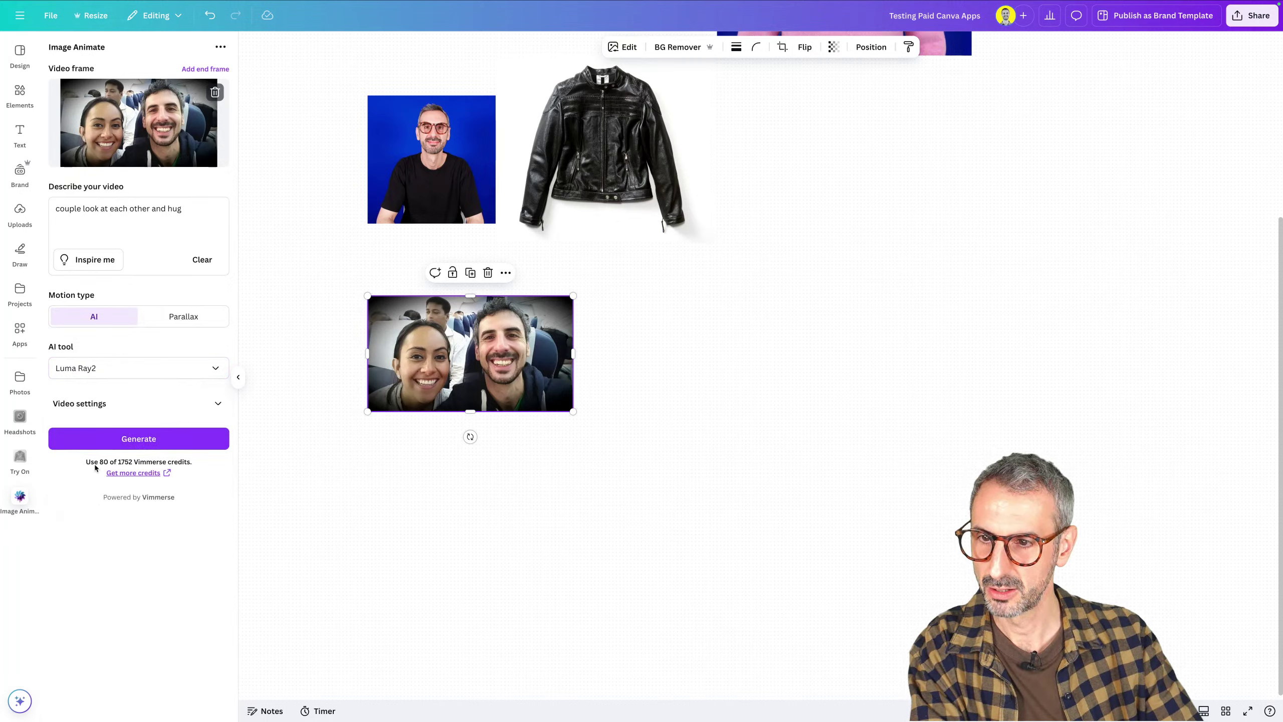
{"action": "left_click", "coordinate": [132, 440]}
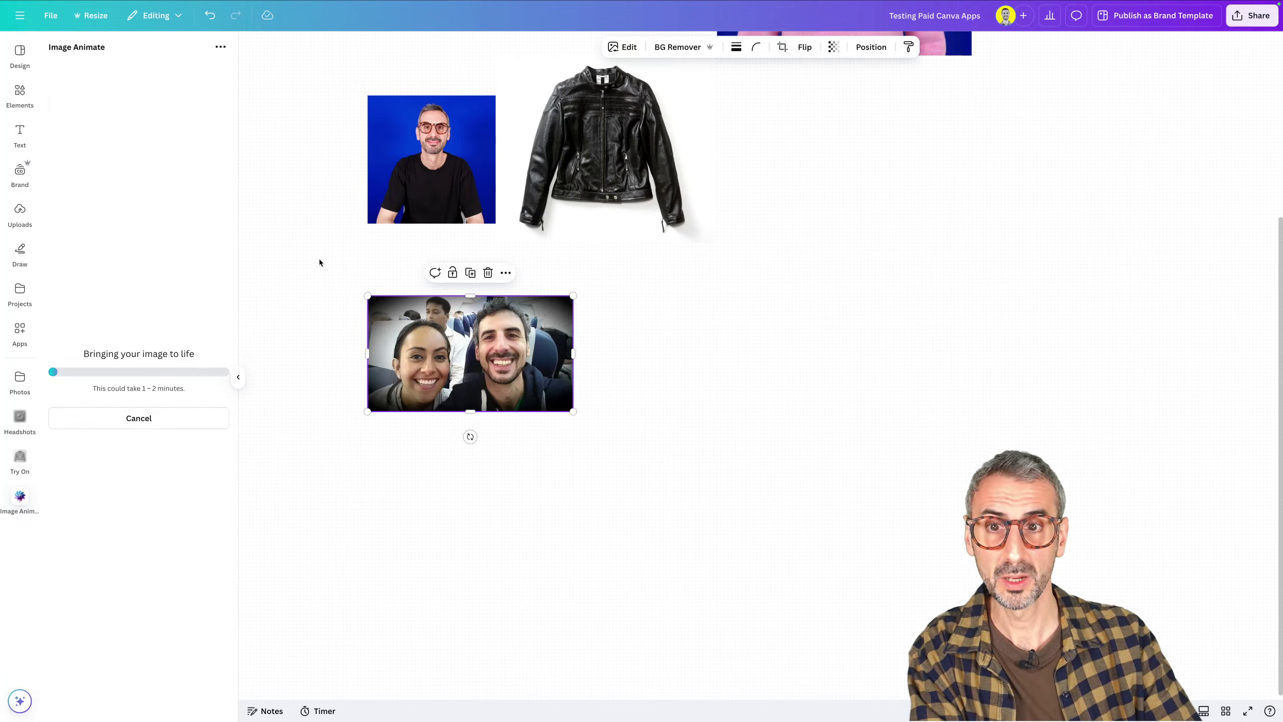
Check the progress of the Try On and Image Animate generations and look over the whiteboard
{"action": "left_click", "coordinate": [29, 460]}
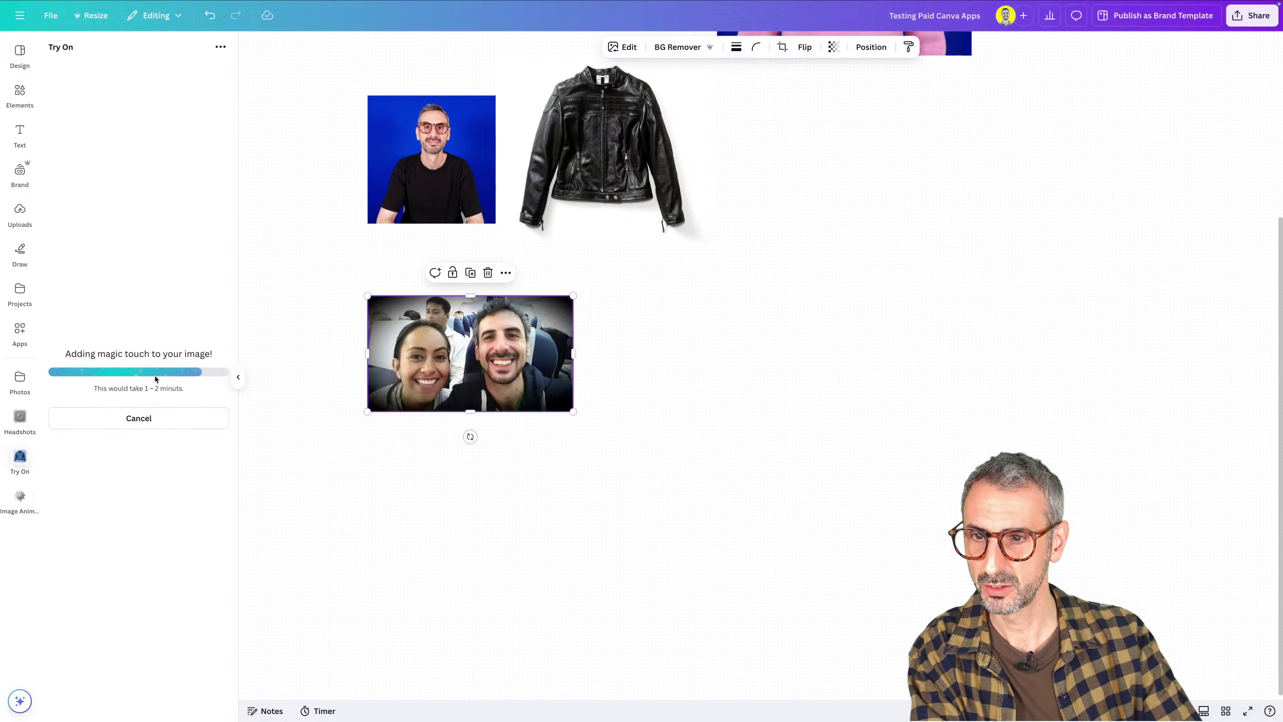
{"action": "left_click", "coordinate": [20, 495]}
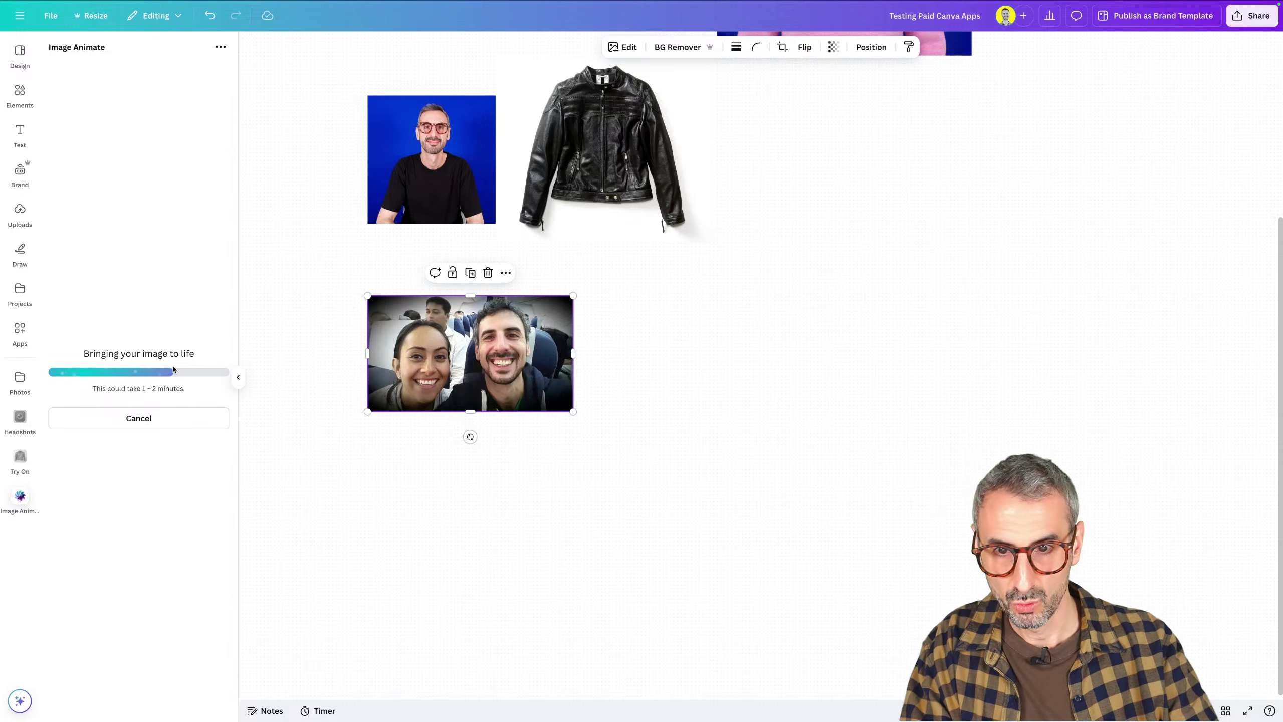
{"action": "scroll", "coordinate": [496, 322], "scroll_direction": "up", "scroll_amount": 1}
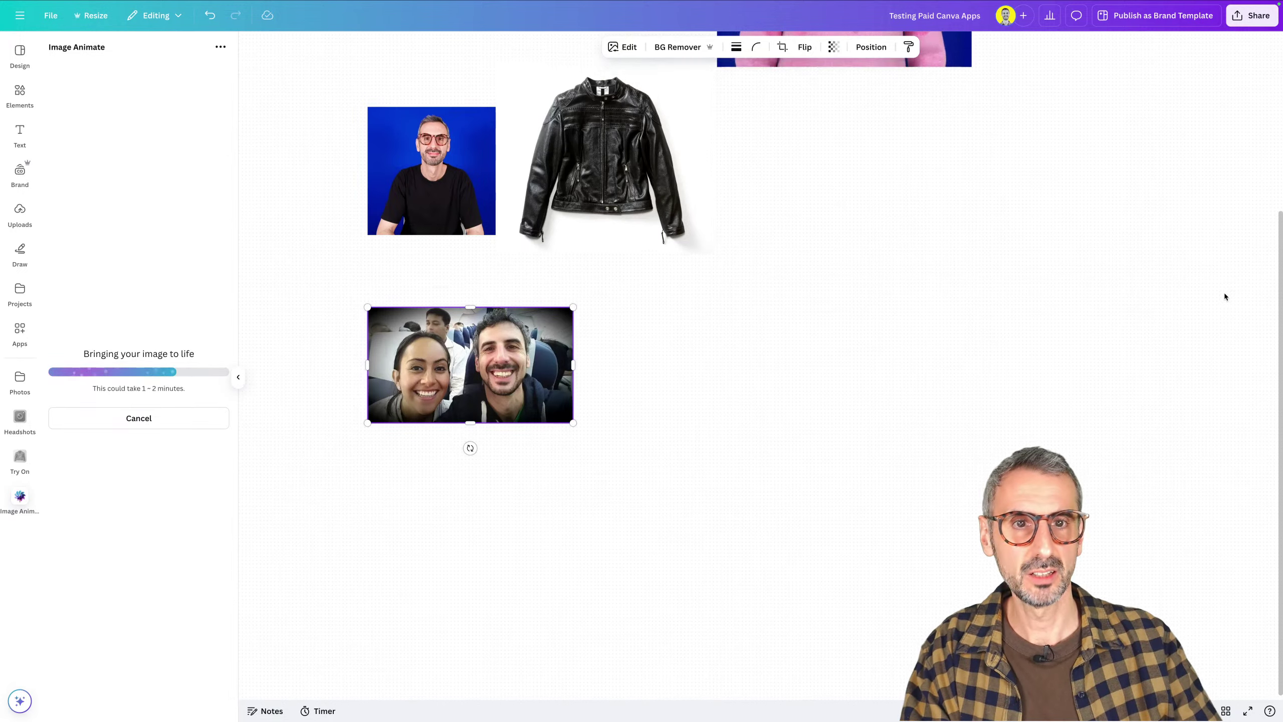
{"action": "scroll", "coordinate": [916, 258], "scroll_direction": "up", "scroll_amount": 5}
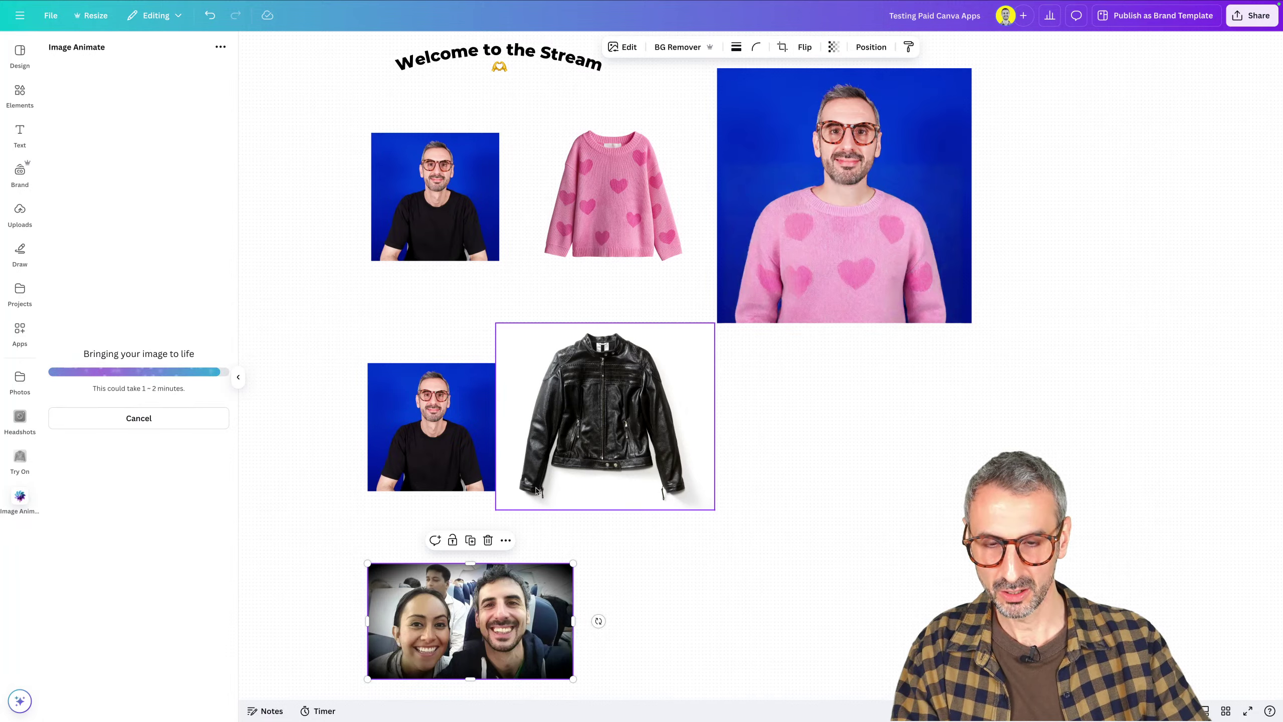
{"action": "scroll", "coordinate": [609, 240], "scroll_direction": "down", "scroll_amount": 6}
{"action": "scroll", "coordinate": [495, 334], "scroll_direction": "up", "scroll_amount": 7}
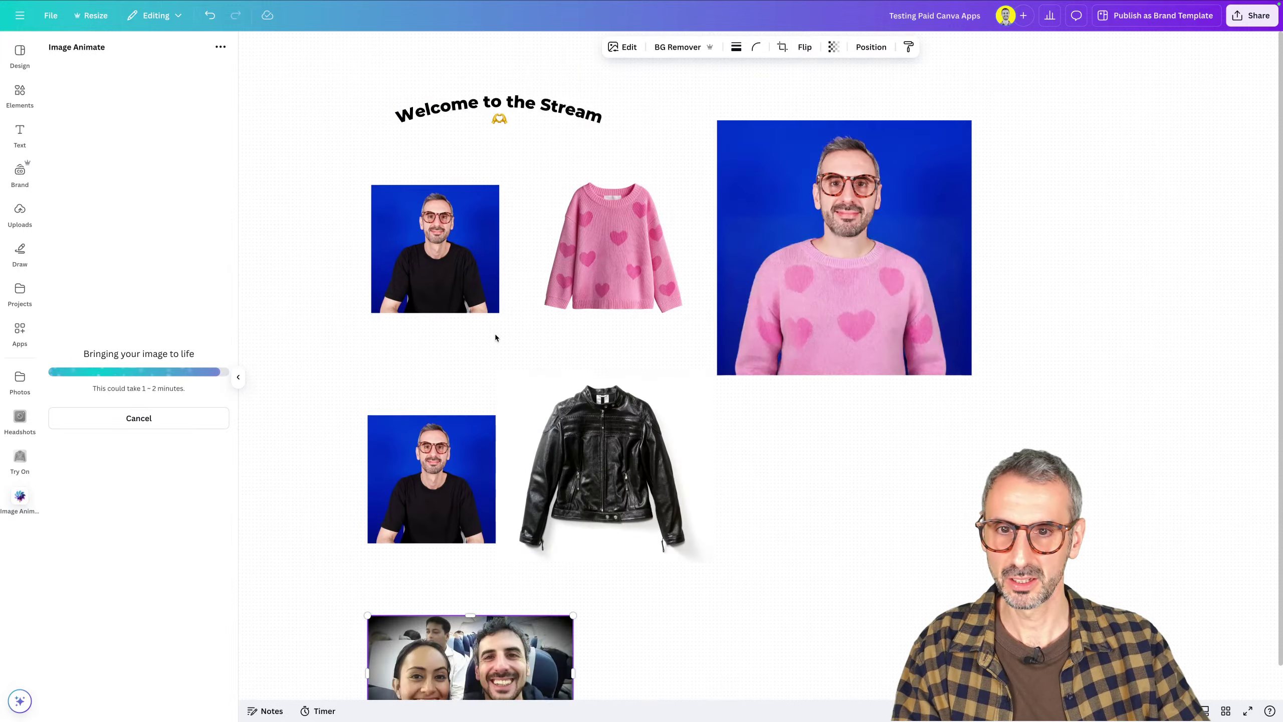
{"action": "scroll", "coordinate": [488, 368], "scroll_direction": "down", "scroll_amount": 2}
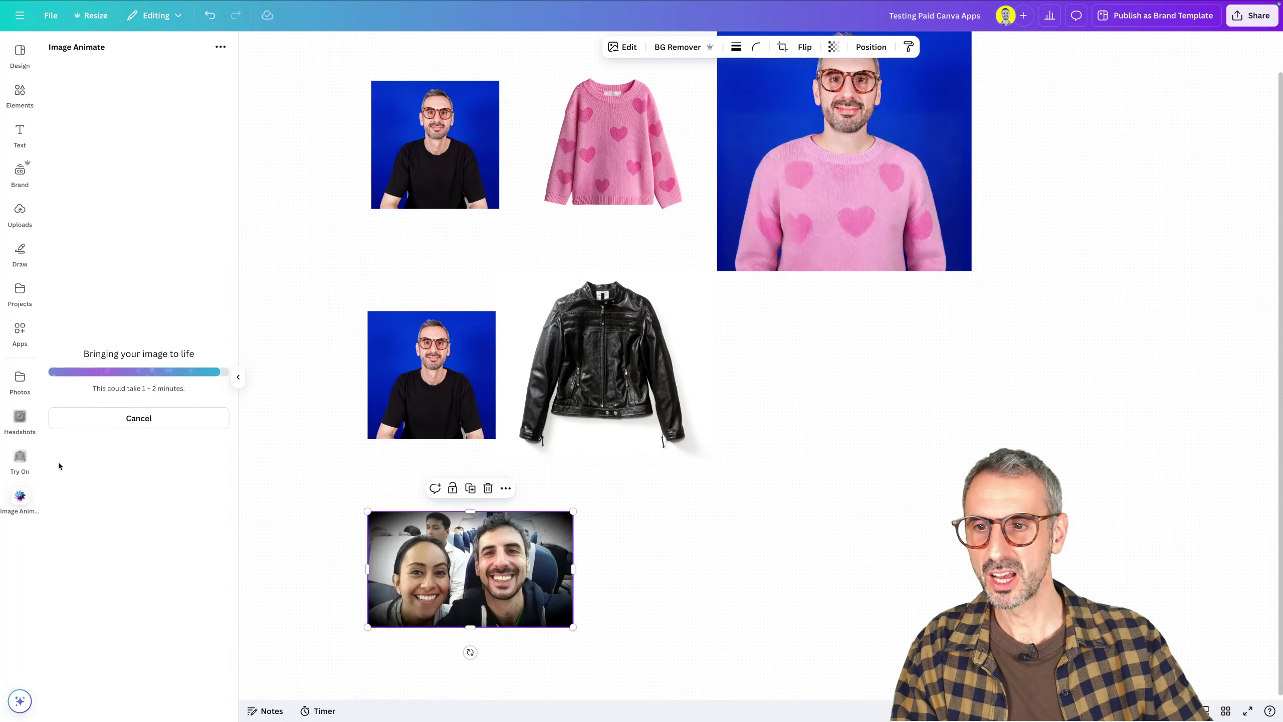
Add the finished leather jacket Try On video to the whiteboard, enlarge it and place it beside the jacket, below the sweater result
{"action": "left_click", "coordinate": [23, 457]}
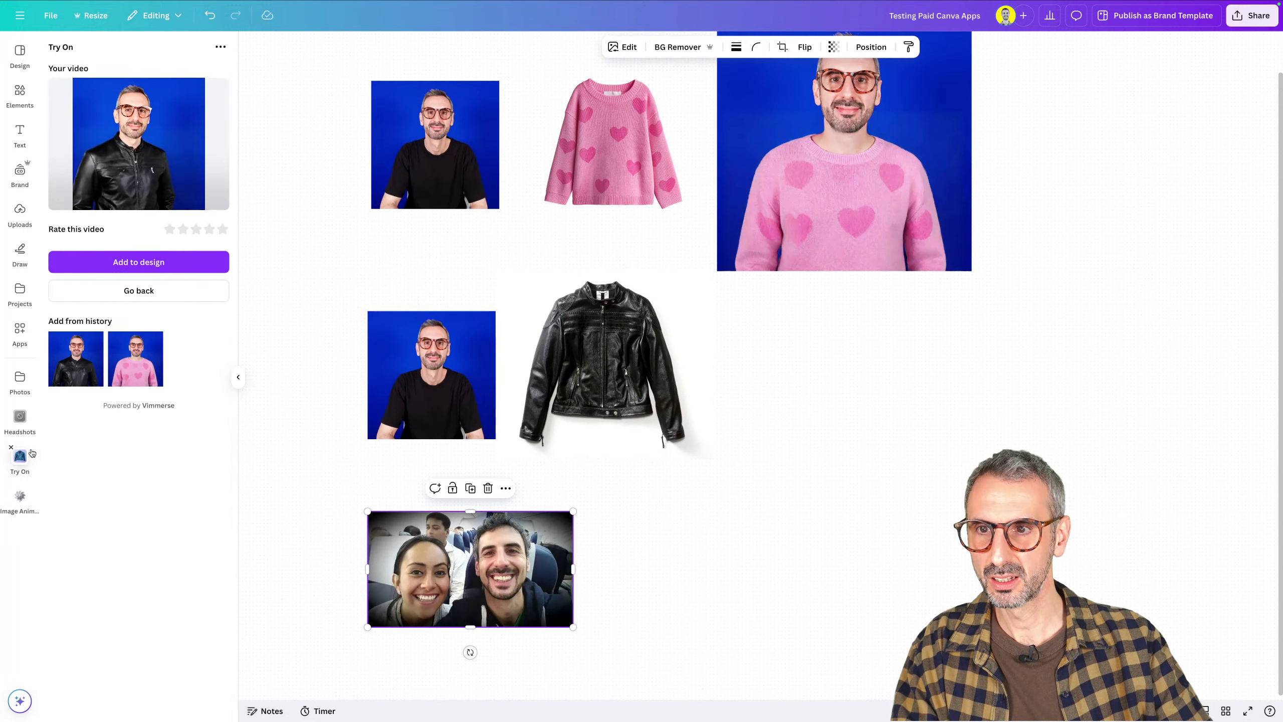
{"action": "left_click", "coordinate": [170, 263]}
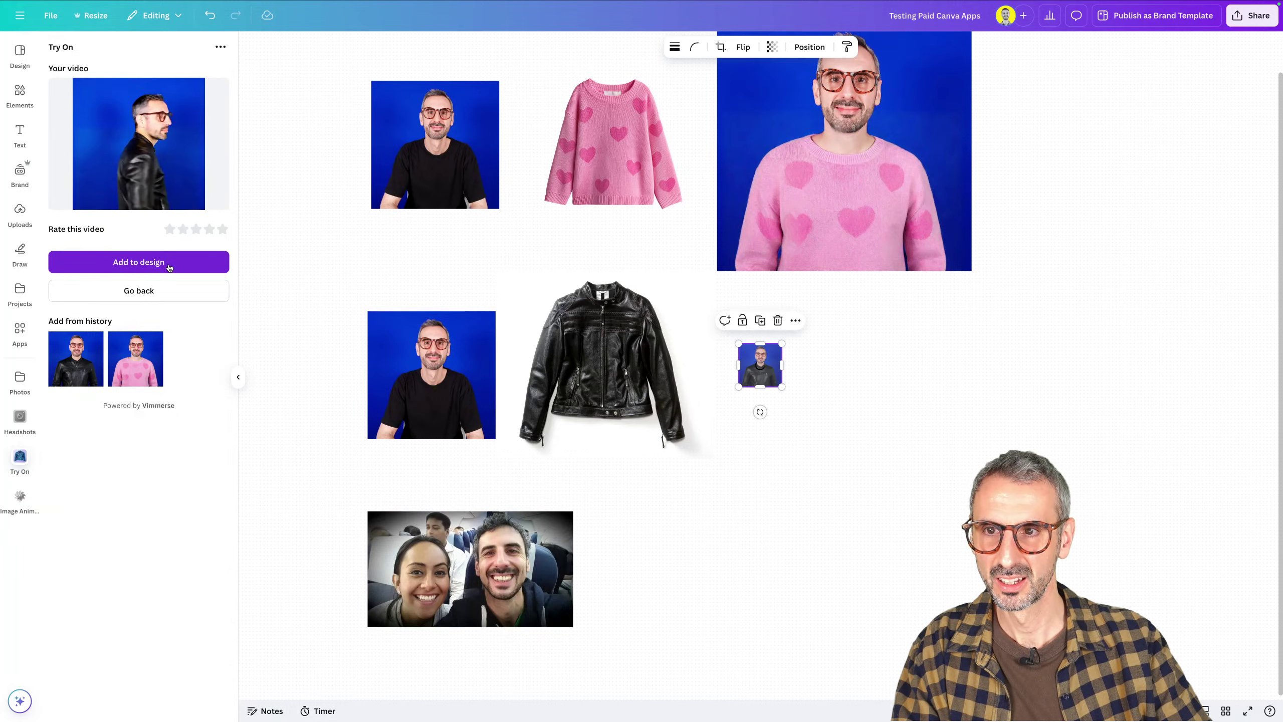
{"action": "left_click_drag", "start_coordinate": [781, 386], "coordinate": [933, 539]}
{"action": "left_click_drag", "start_coordinate": [887, 486], "coordinate": [861, 430]}
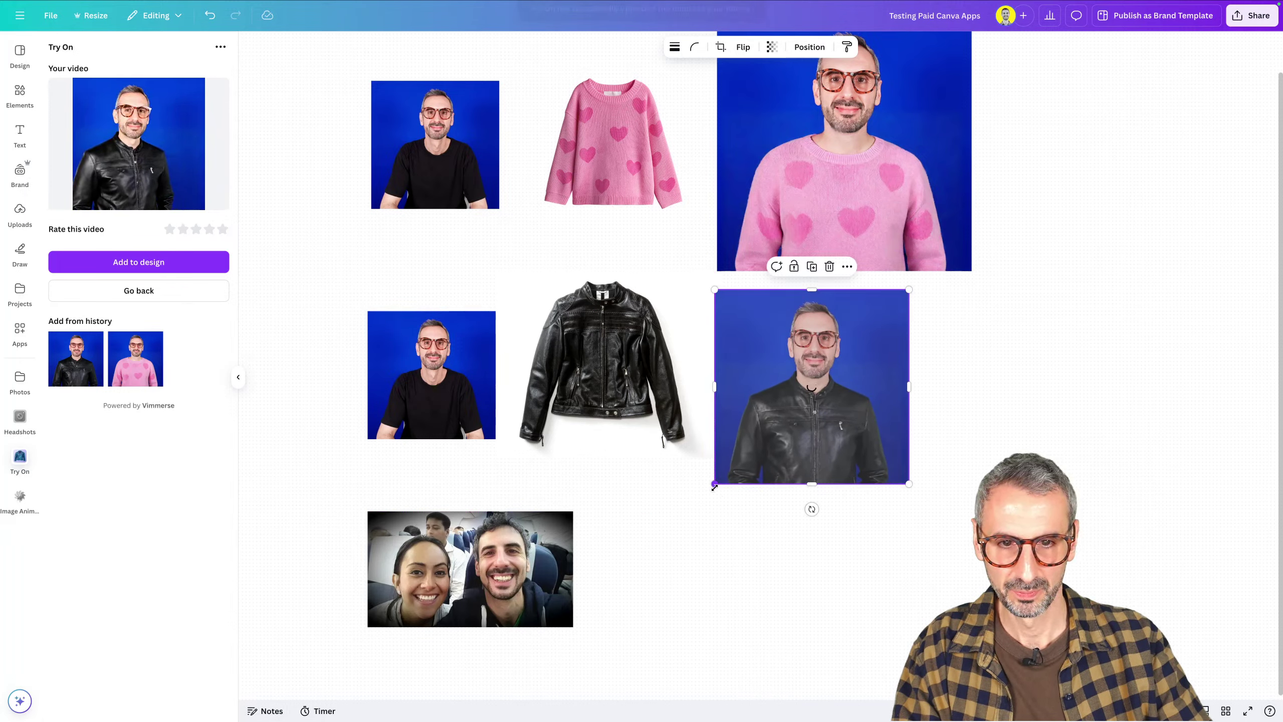
{"action": "left_click_drag", "start_coordinate": [714, 486], "coordinate": [696, 503]}
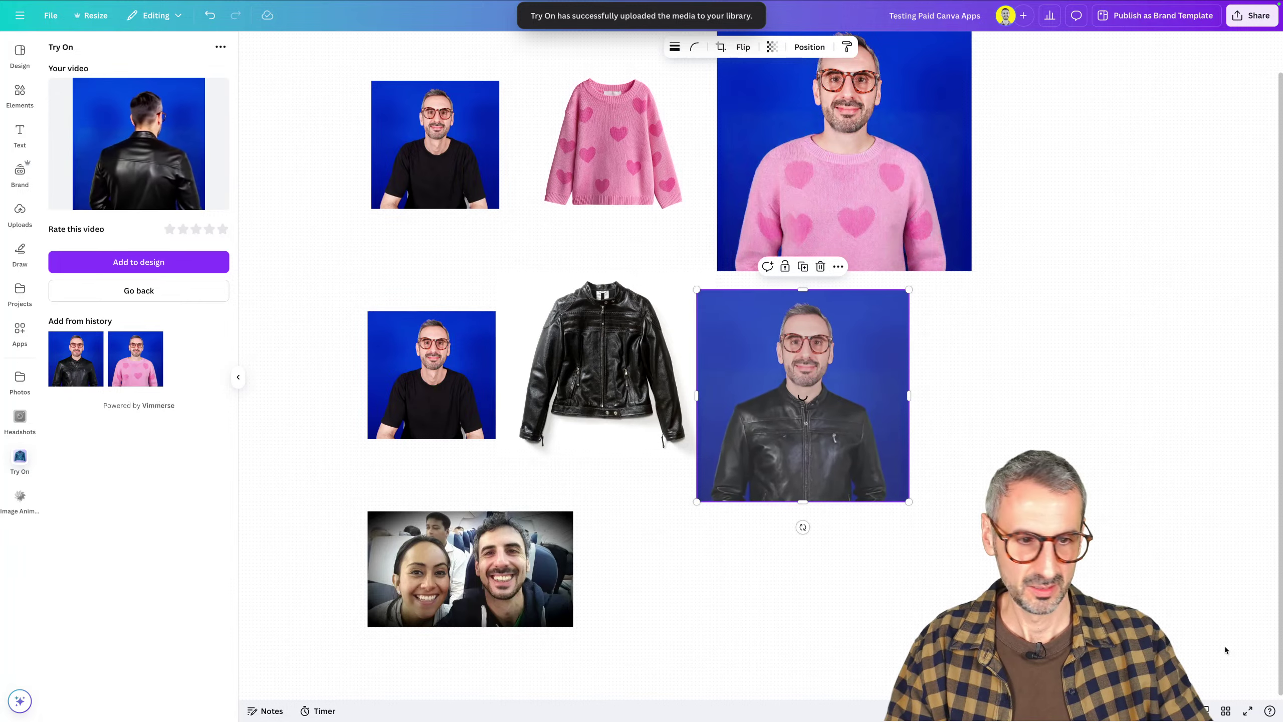
Compare the source portrait and the leather jacket photo with the Try On video on the whiteboard
{"action": "scroll", "coordinate": [760, 367], "scroll_direction": "up", "scroll_amount": 5}
{"action": "scroll", "coordinate": [761, 367], "scroll_direction": "down", "scroll_amount": 3}
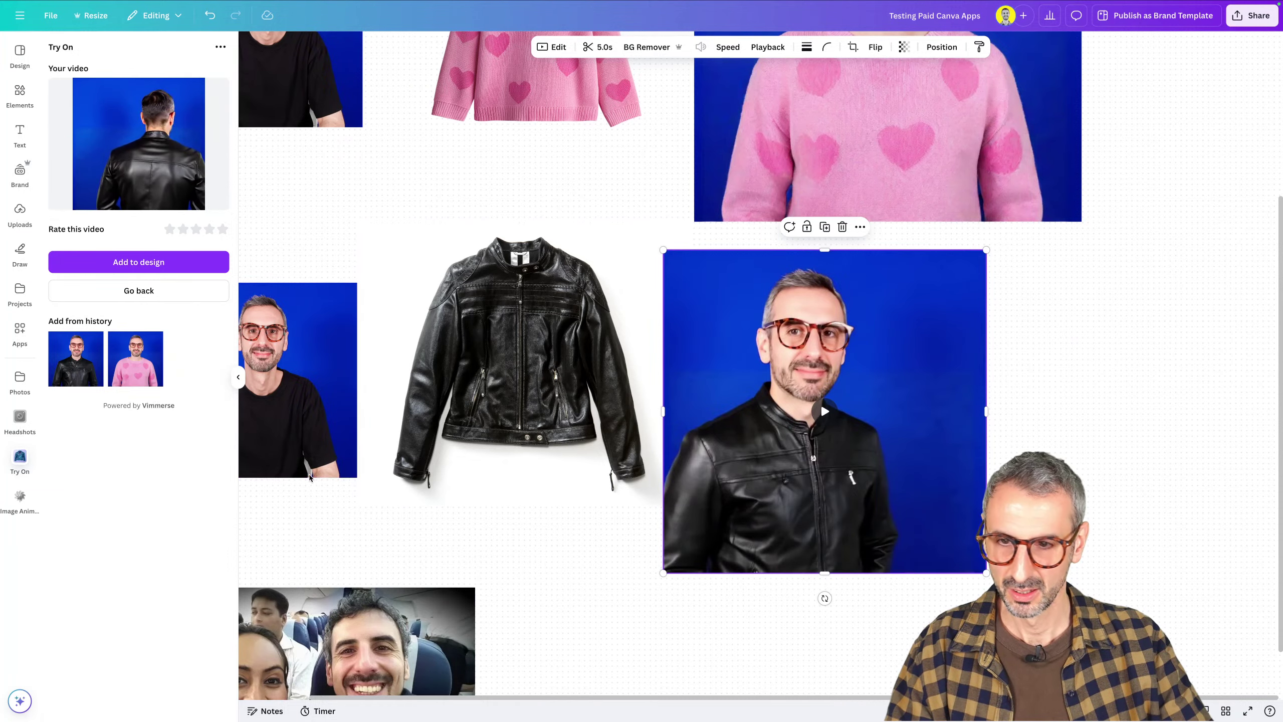
{"action": "left_click", "coordinate": [241, 377]}
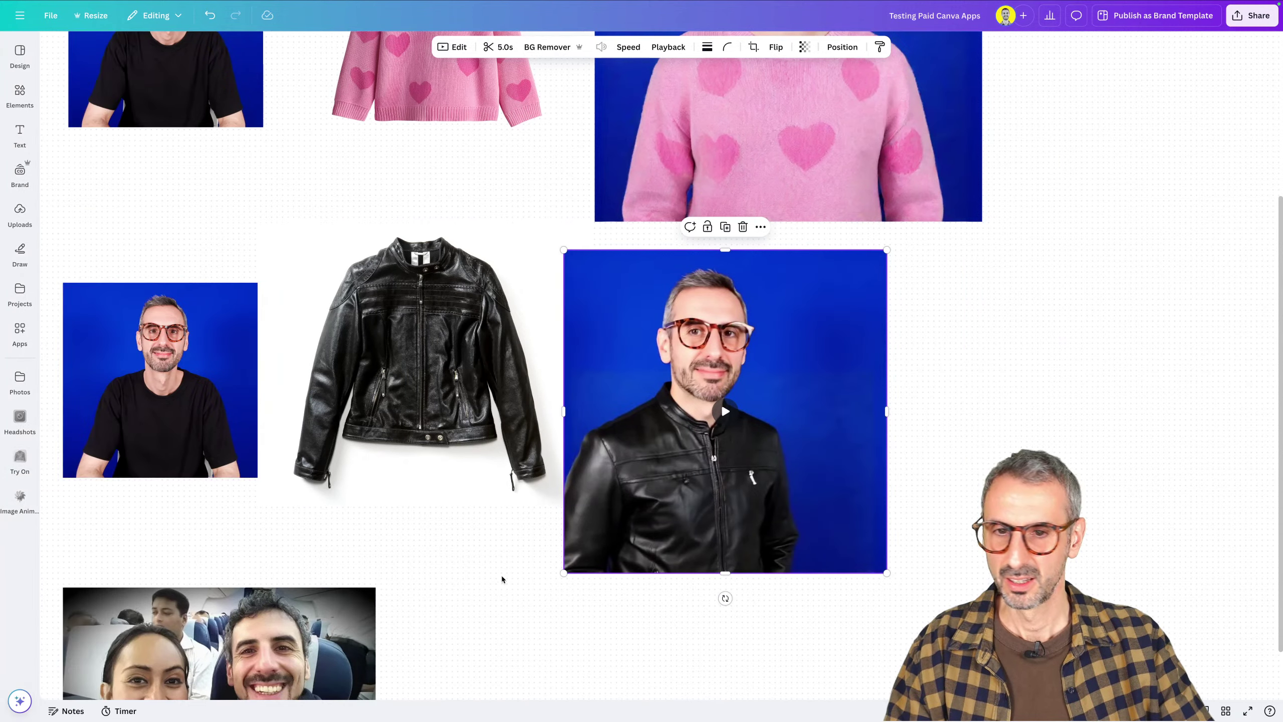
{"action": "left_click_drag", "start_coordinate": [550, 636], "coordinate": [688, 618]}
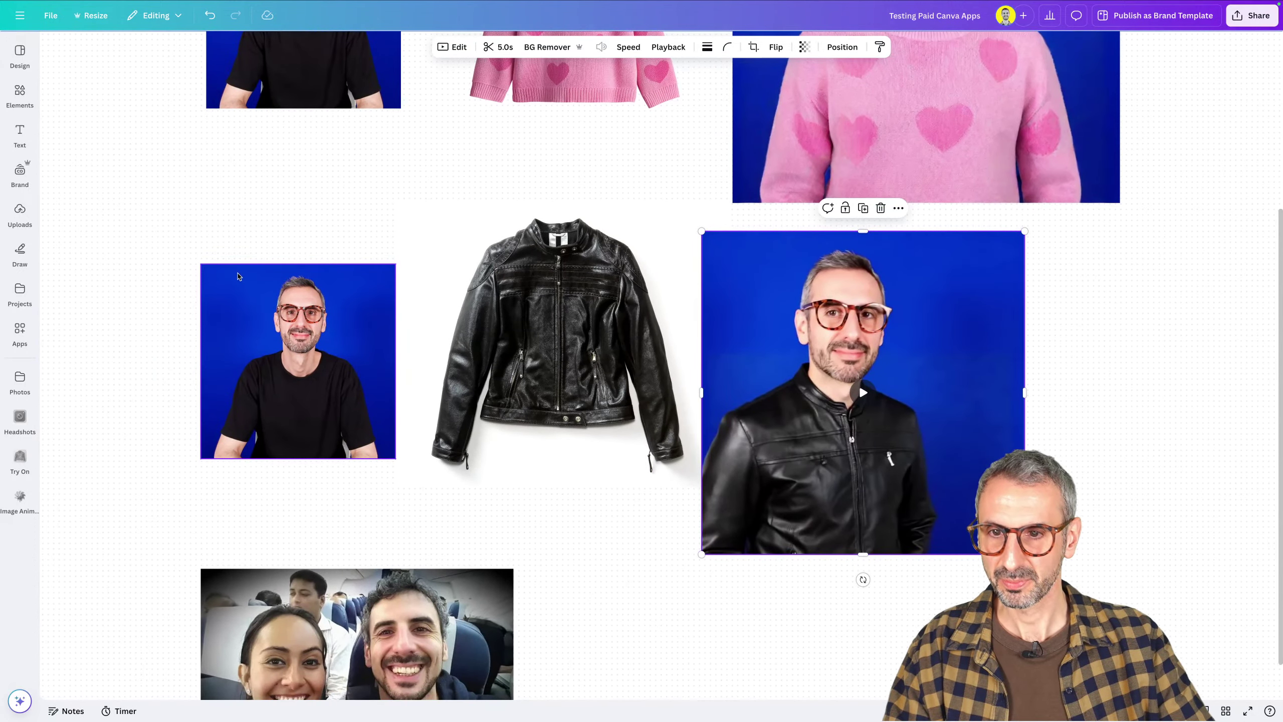
{"action": "left_click", "coordinate": [263, 319]}
{"action": "left_click", "coordinate": [539, 349]}
{"action": "left_click", "coordinate": [755, 351]}
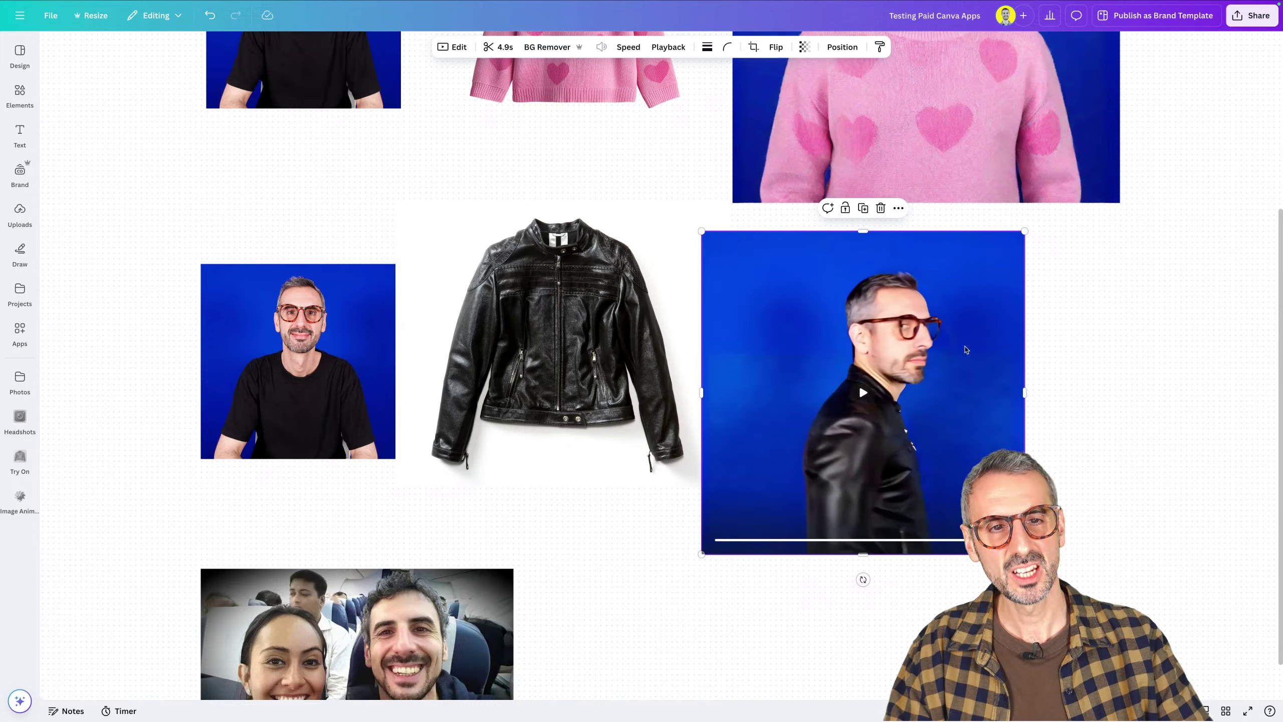
Play the leather jacket Try On video and scrub back through its opening second to examine the jacket and glasses
{"action": "left_click", "coordinate": [872, 396]}
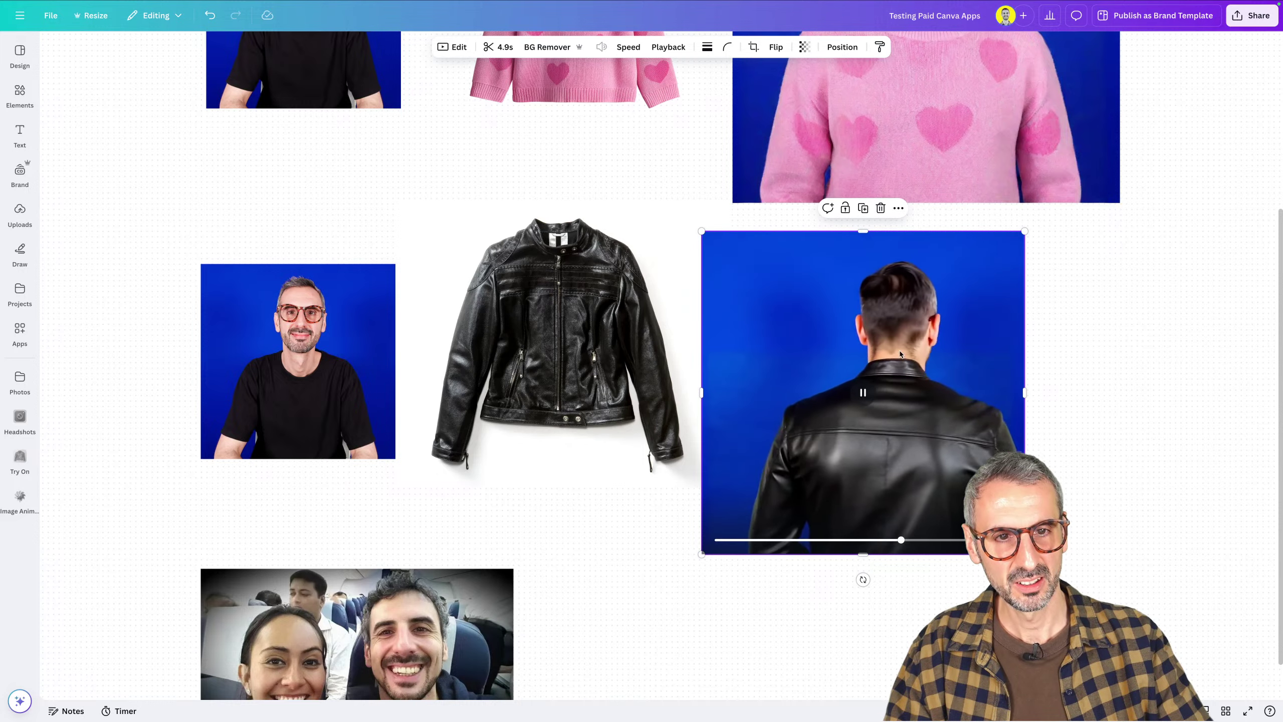
{"action": "left_click", "coordinate": [861, 391]}
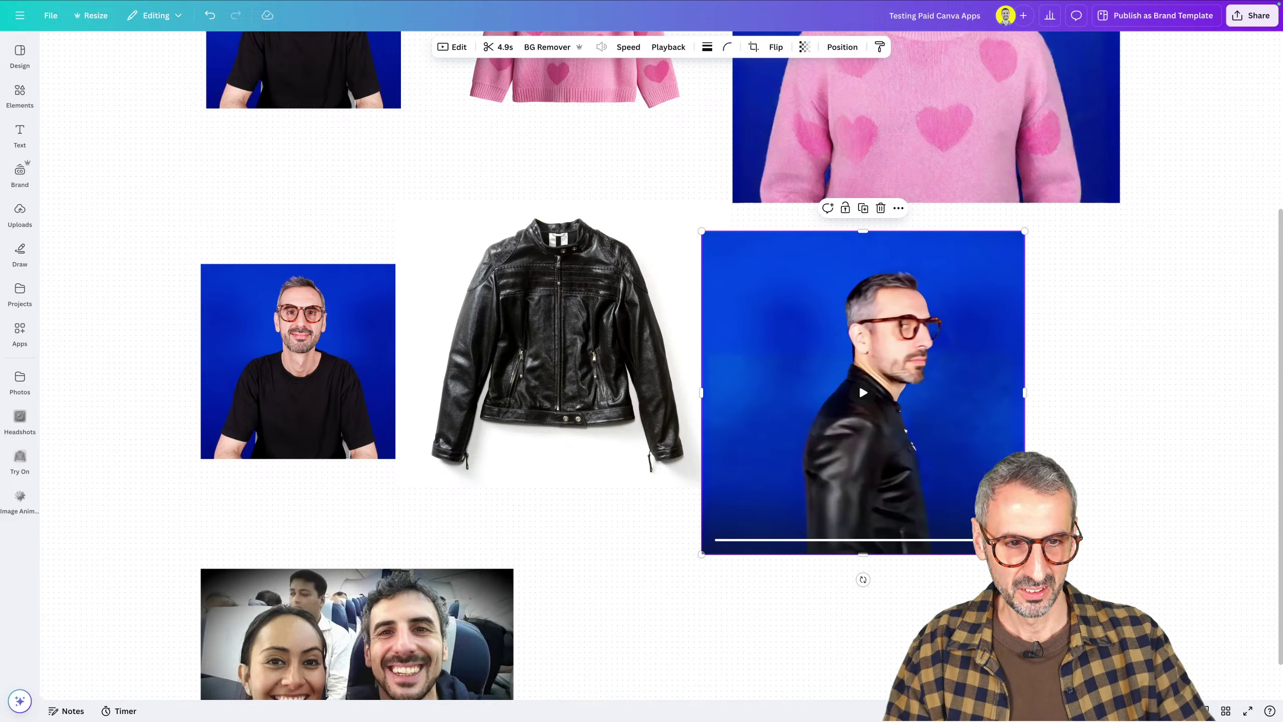
{"action": "left_click", "coordinate": [854, 403]}
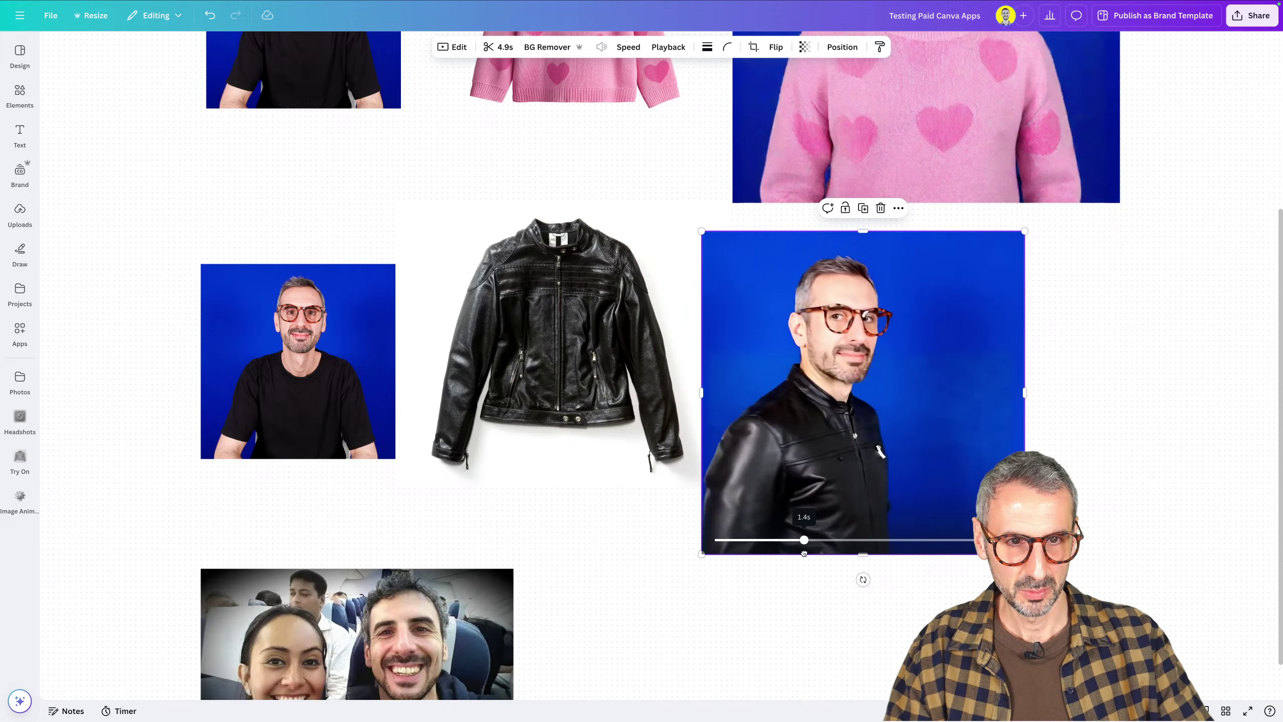
{"action": "left_click_drag", "start_coordinate": [811, 554], "coordinate": [764, 575]}
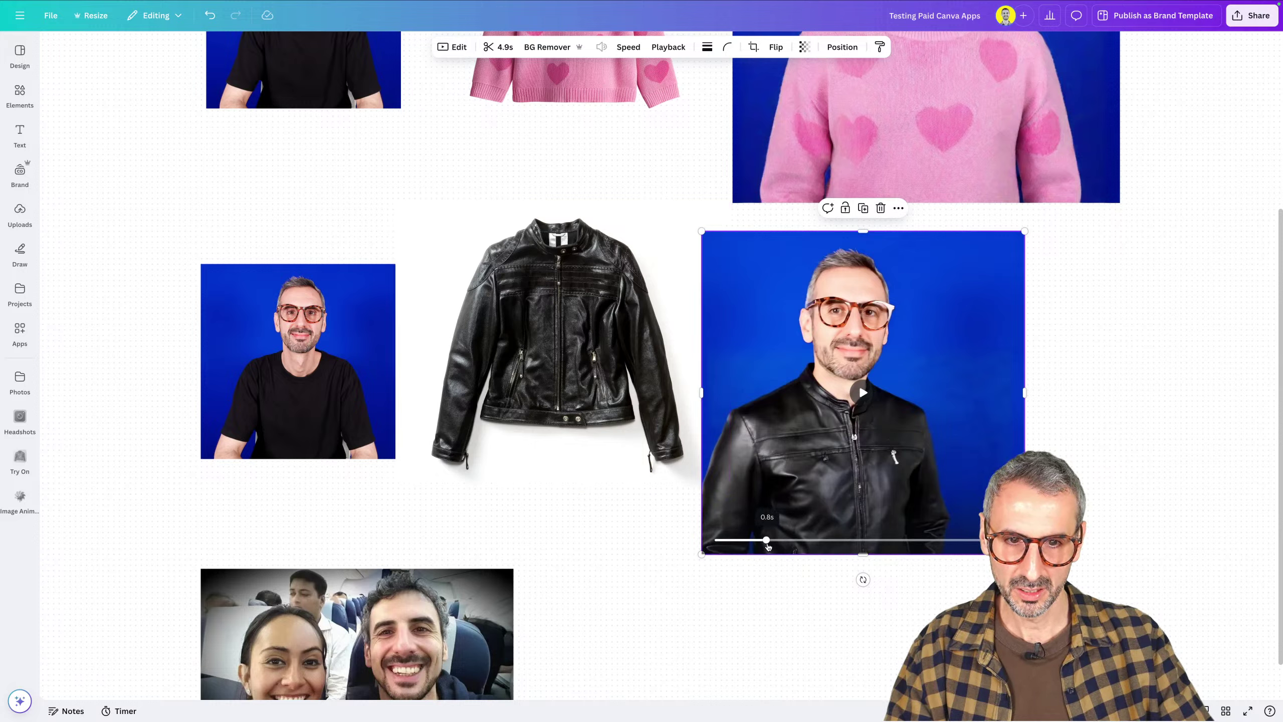
{"action": "mouse_move", "coordinate": [767, 546]}
{"action": "left_mouse_down"}
{"action": "mouse_move", "coordinate": [894, 527]}
{"action": "mouse_move", "coordinate": [755, 529]}
{"action": "left_mouse_up"}
{"action": "left_click", "coordinate": [609, 503]}
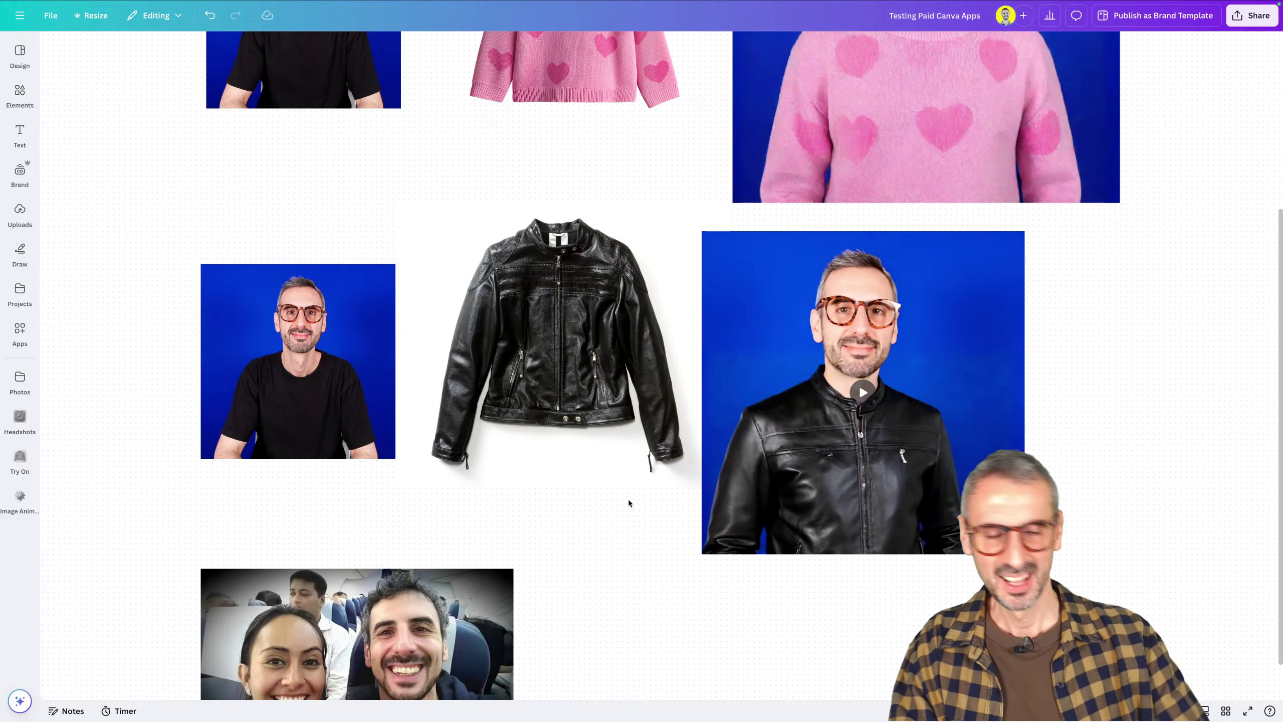
Play the leather jacket video through once more and rewind it to its beginning
{"action": "scroll", "coordinate": [854, 501], "scroll_direction": "down", "scroll_amount": 3}
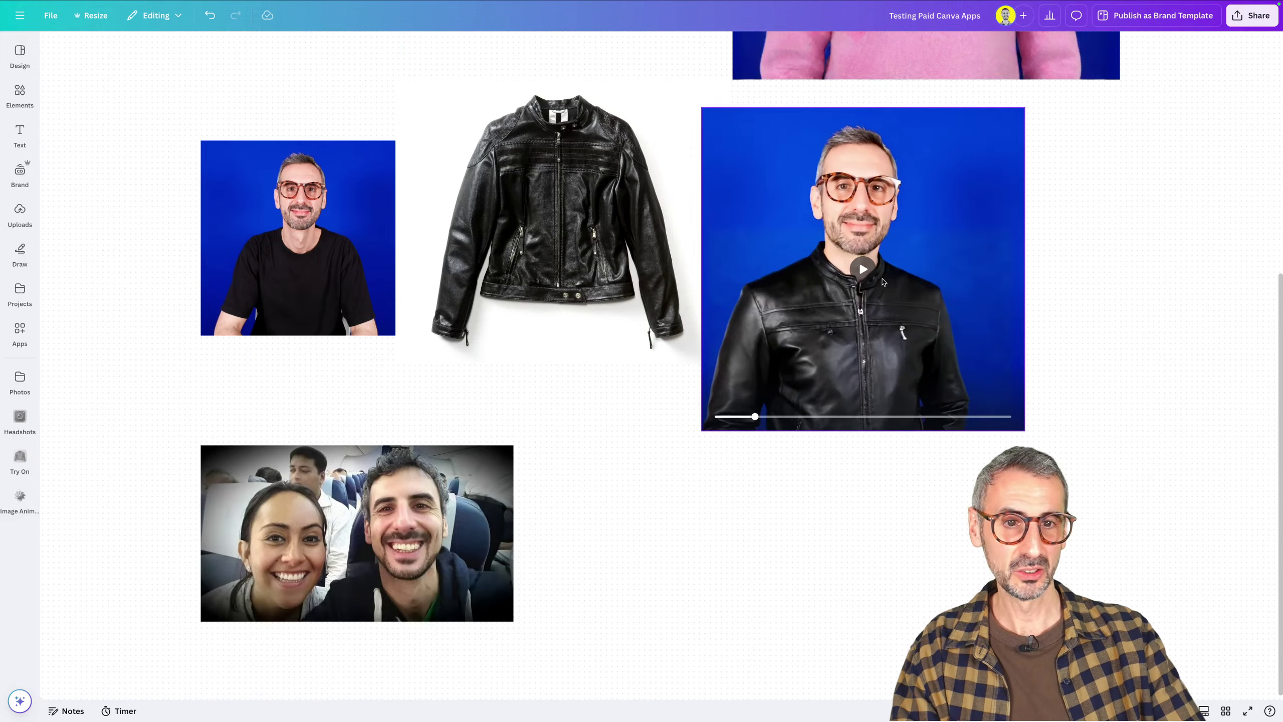
{"action": "left_click", "coordinate": [882, 281]}
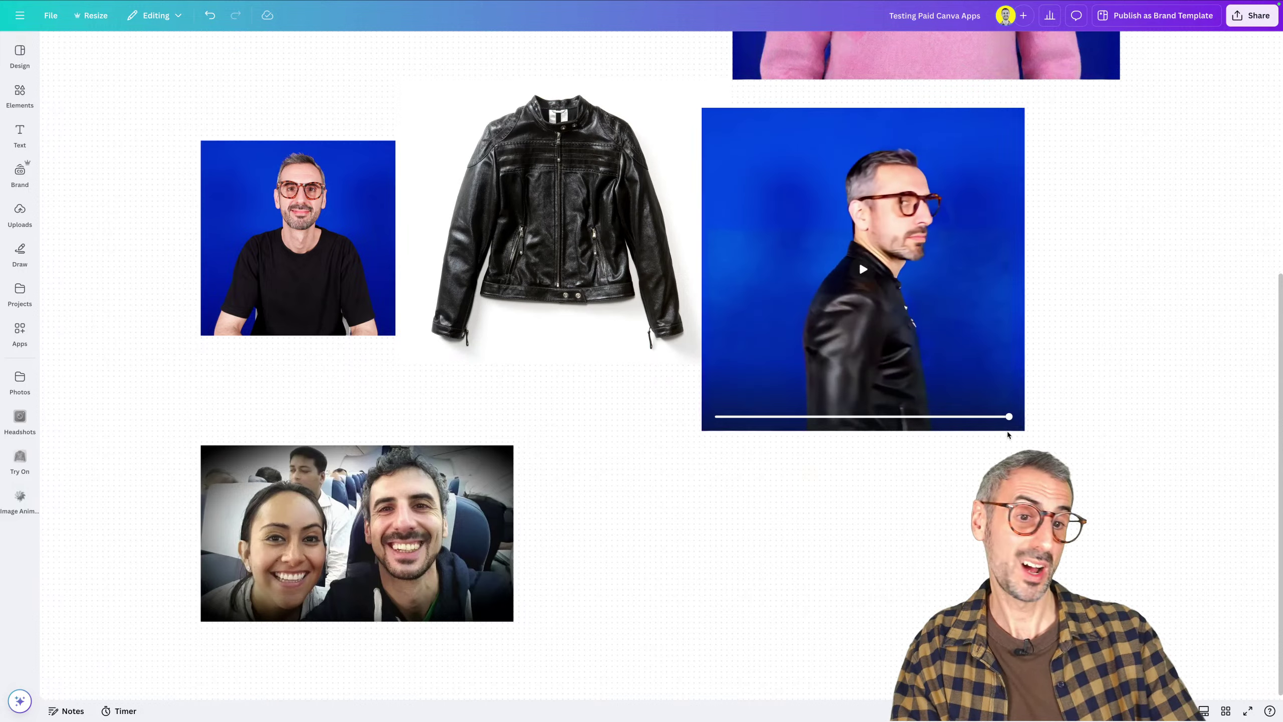
{"action": "left_click_drag", "start_coordinate": [1009, 417], "coordinate": [736, 438]}
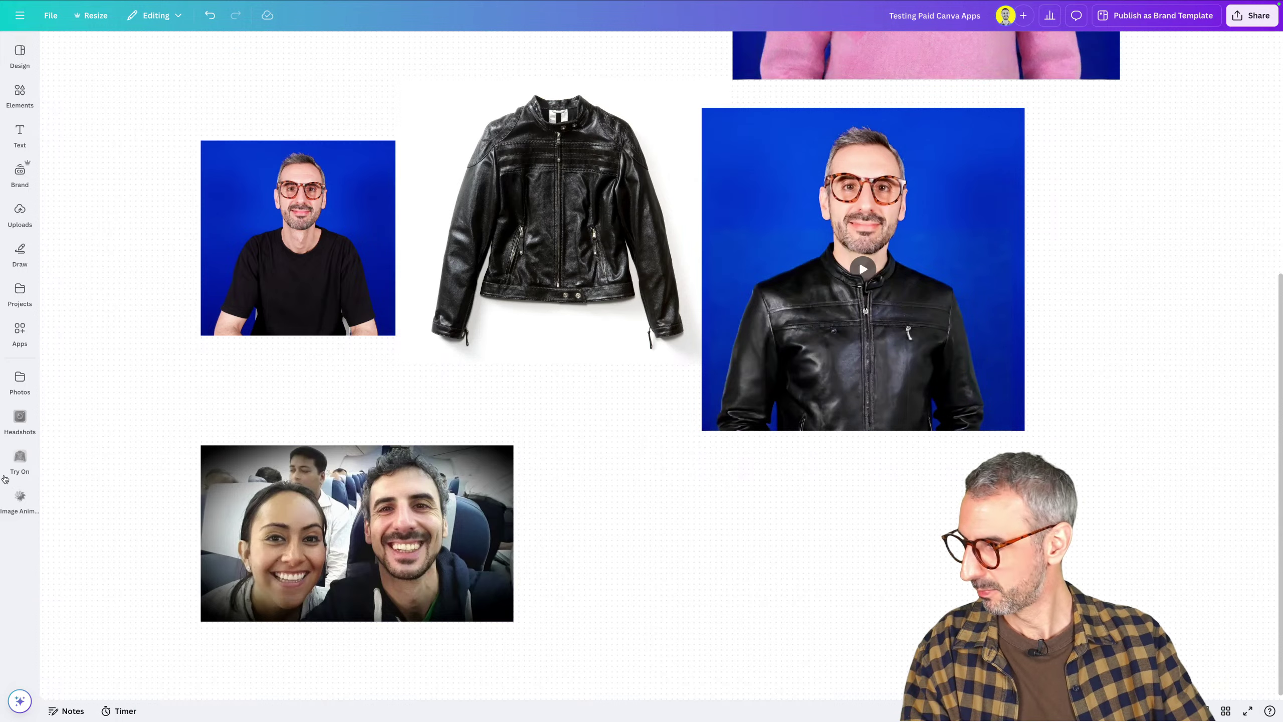
Add the finished Image Animate video to the whiteboard, place it beside the couple's selfie and enlarge it to about the selfie's size
{"action": "scroll", "coordinate": [170, 541], "scroll_direction": "down", "scroll_amount": 1}
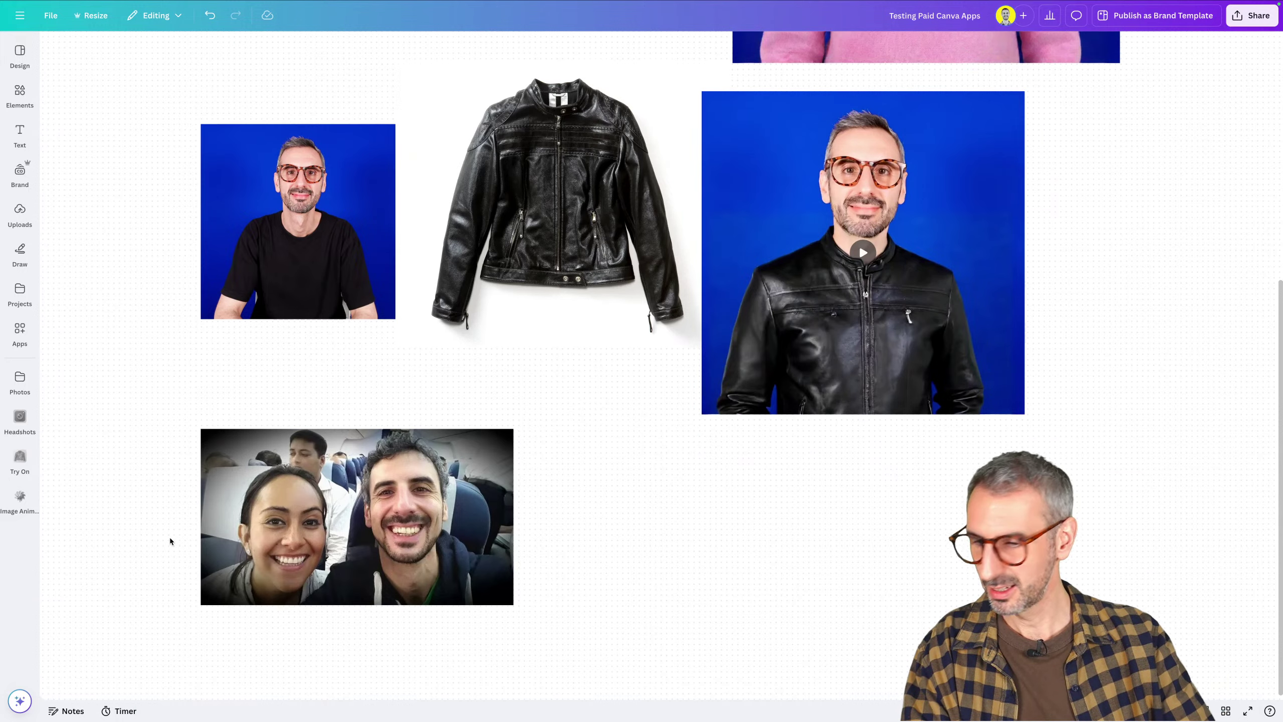
{"action": "left_click", "coordinate": [19, 498]}
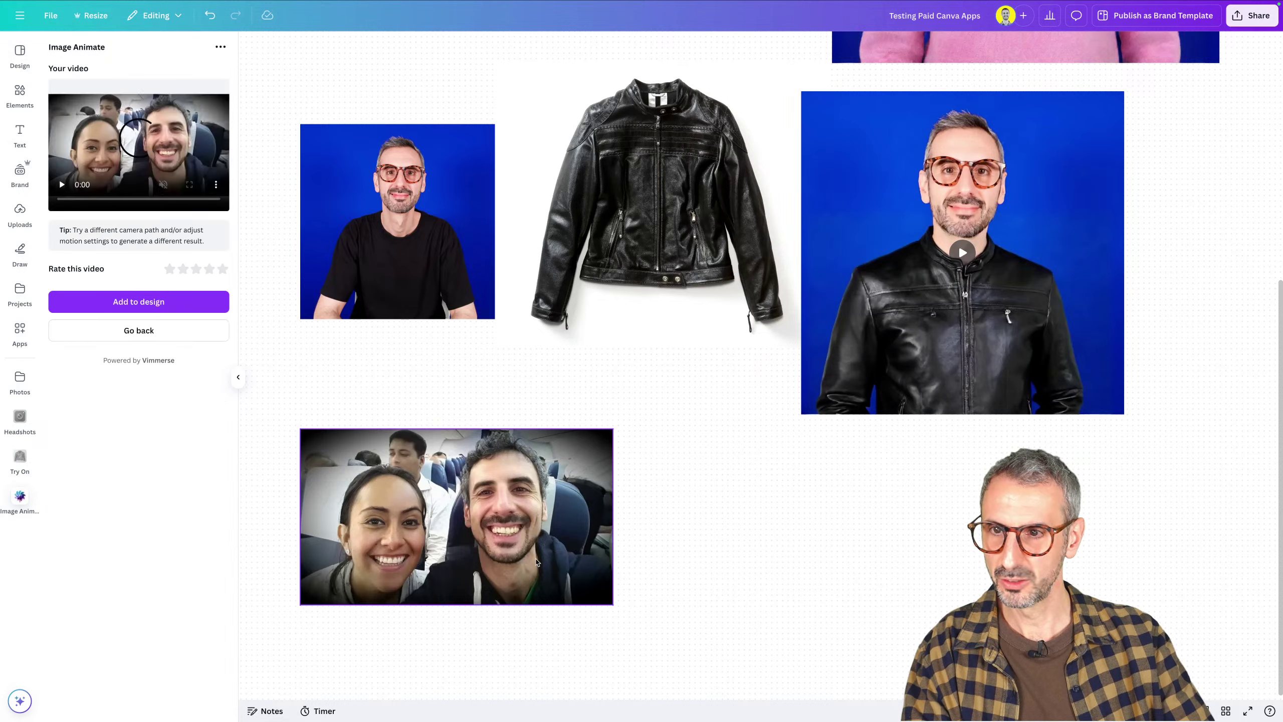
{"action": "left_click", "coordinate": [146, 305]}
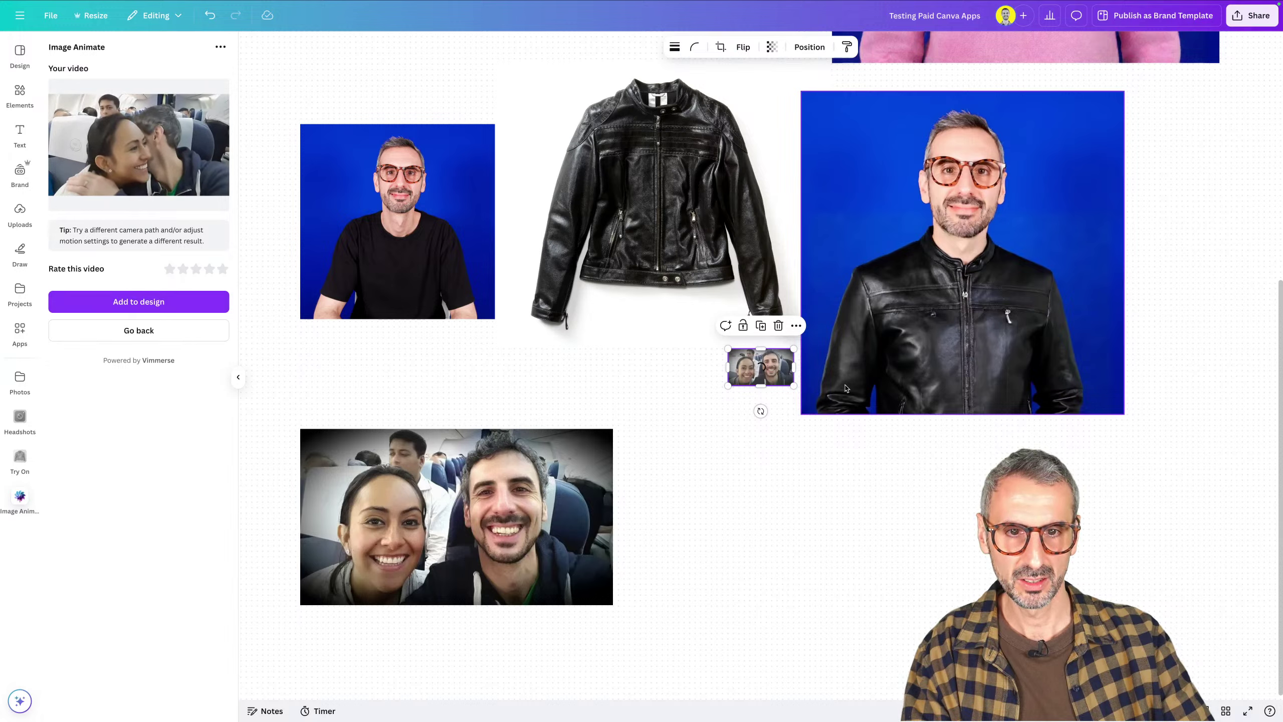
{"action": "left_click_drag", "start_coordinate": [777, 384], "coordinate": [963, 428]}
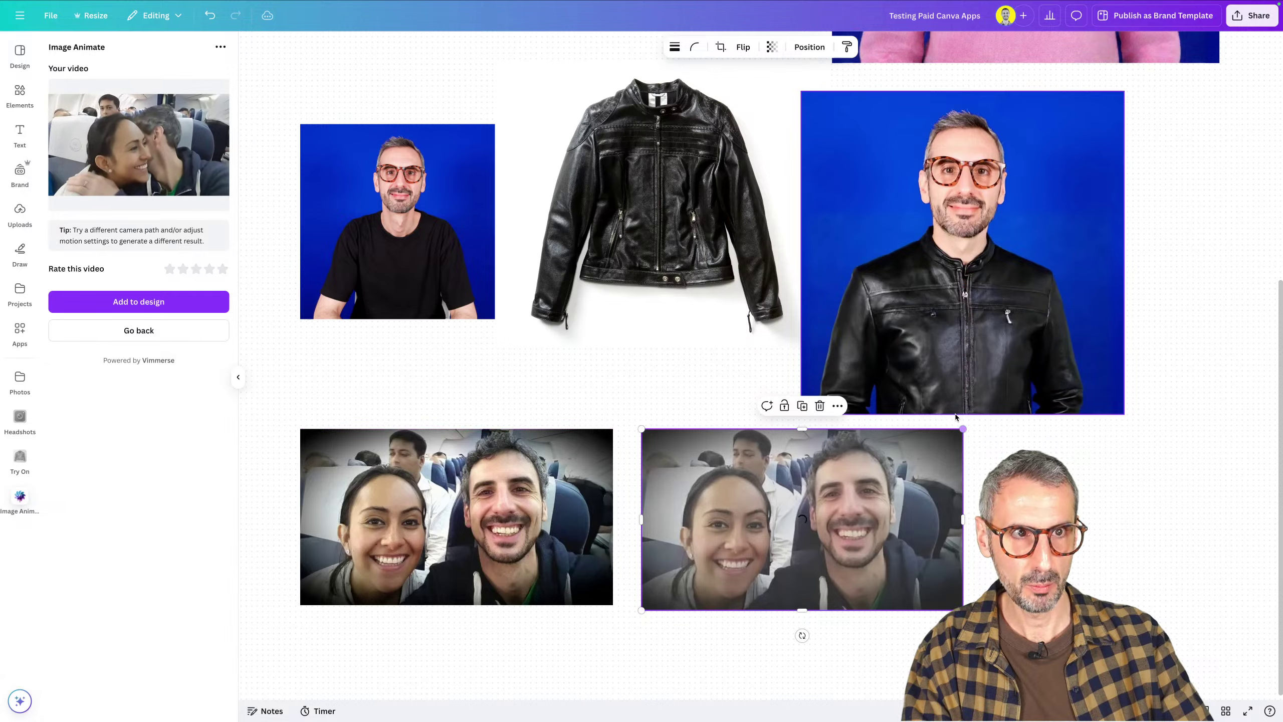
{"action": "left_click", "coordinate": [1079, 552]}
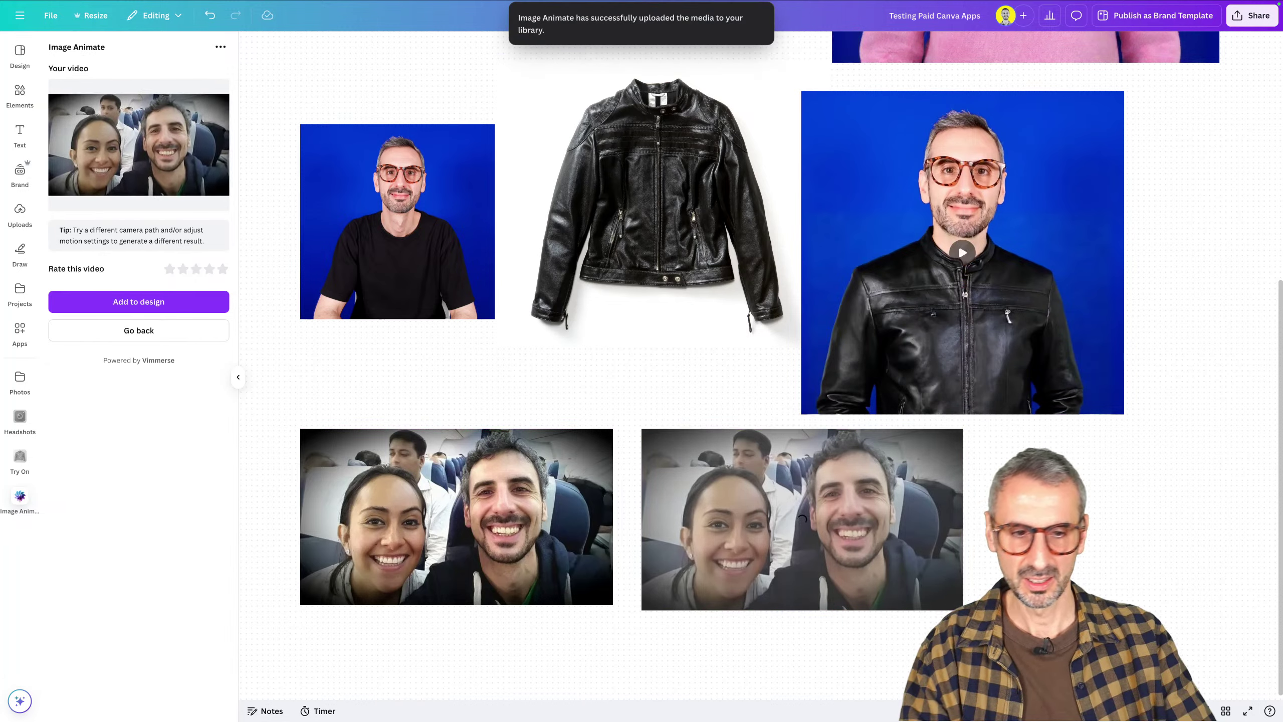
Play the couple's animated video on the whiteboard, rewinding it to the start to watch it again
{"action": "mouse_move", "coordinate": [813, 525]}
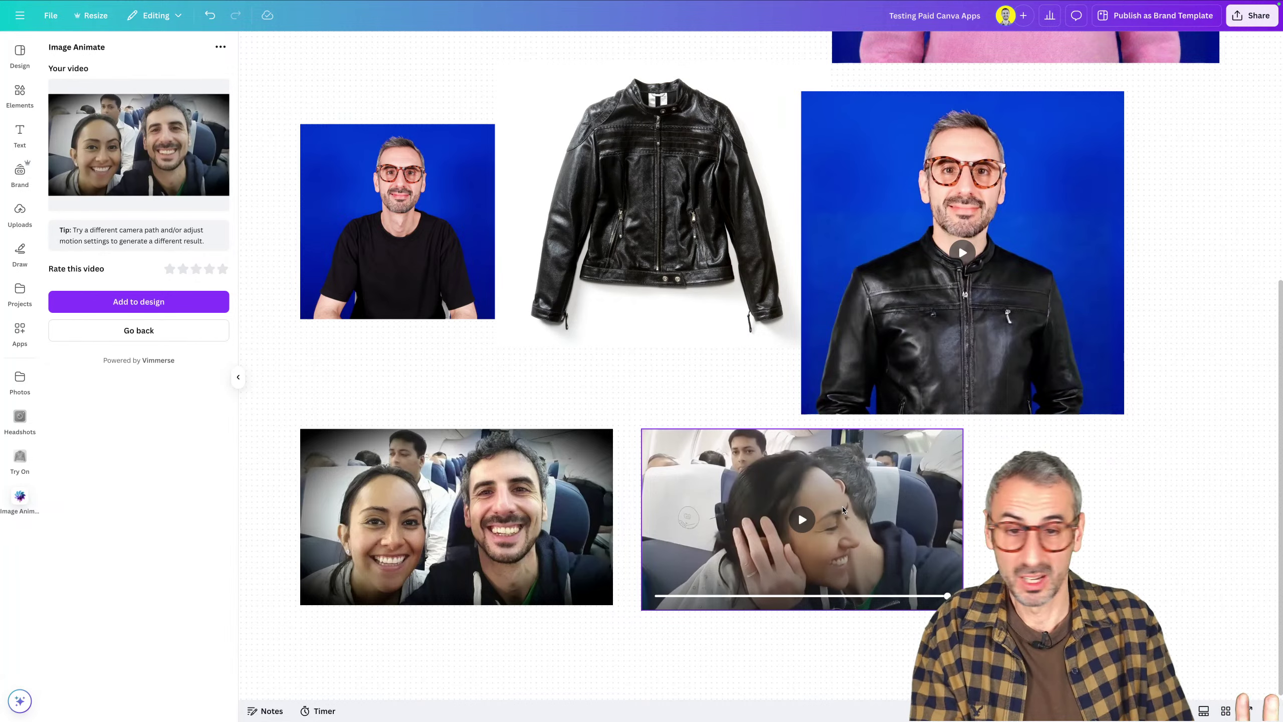
{"action": "left_click", "coordinate": [801, 519]}
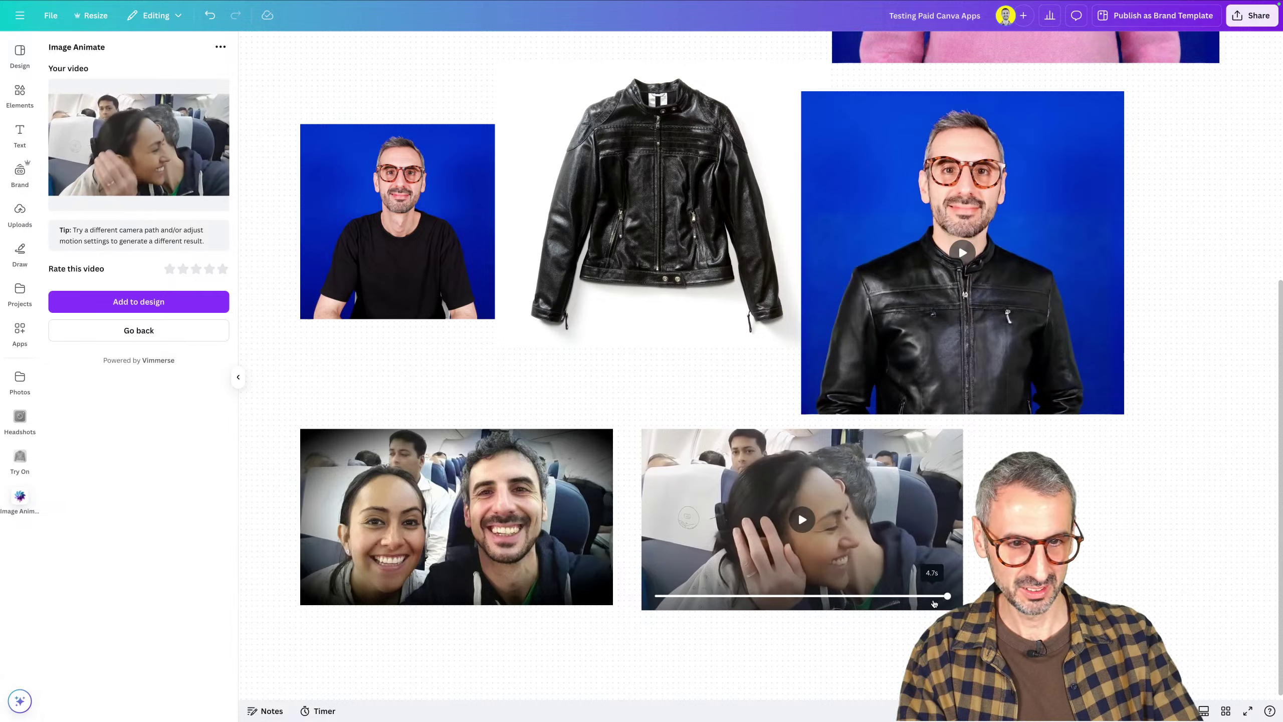
{"action": "left_click_drag", "start_coordinate": [947, 595], "coordinate": [656, 601]}
{"action": "left_click", "coordinate": [790, 517]}
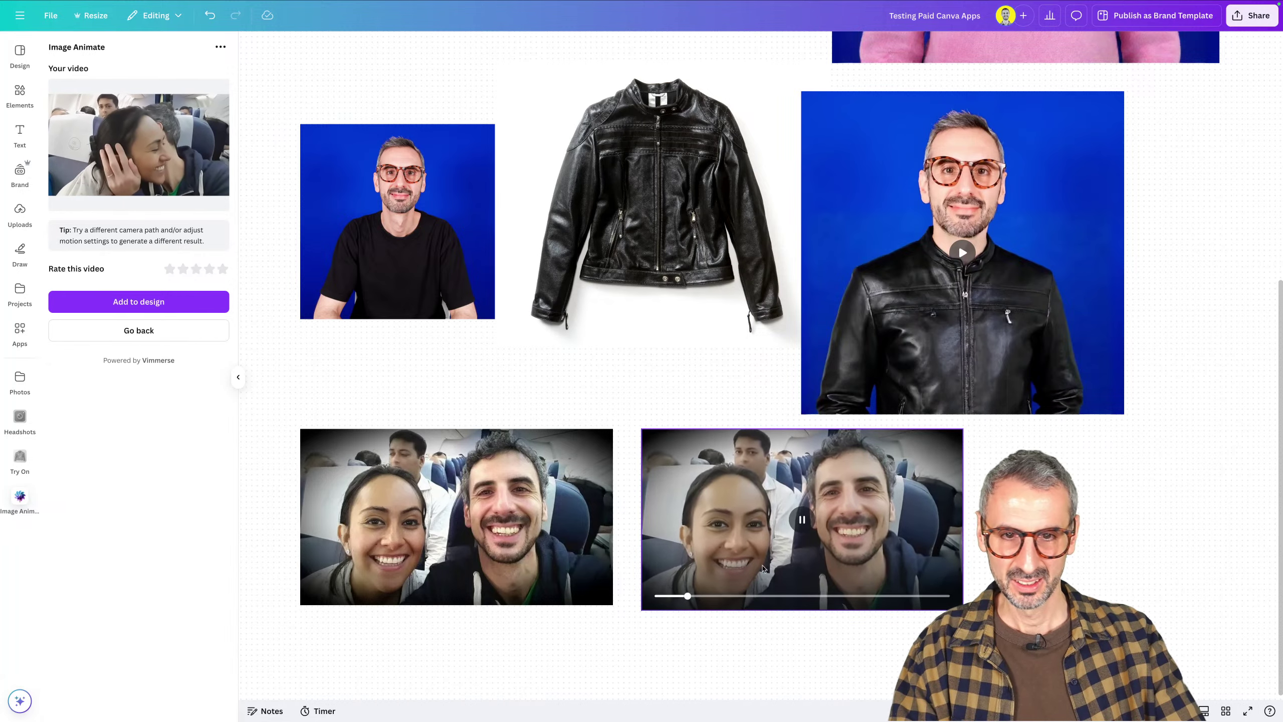
Watch the couple's video up close to examine the hug and the background passengers, and return to the overview of all results
{"action": "left_click_drag", "start_coordinate": [1106, 711], "coordinate": [1123, 710]}
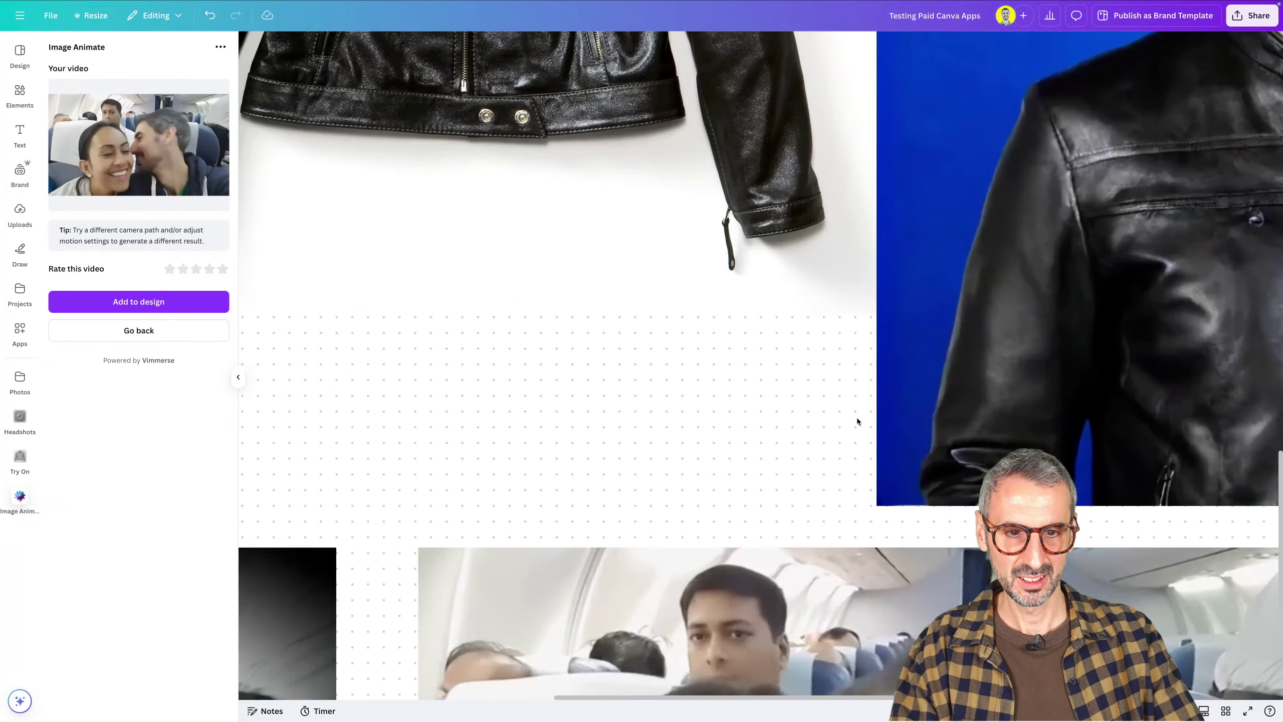
{"action": "scroll", "coordinate": [741, 404], "scroll_direction": "down", "scroll_amount": 10}
{"action": "scroll", "coordinate": [741, 410], "scroll_direction": "up", "scroll_amount": 1}
{"action": "left_click_drag", "start_coordinate": [1004, 649], "coordinate": [863, 692]}
{"action": "left_click", "coordinate": [739, 376]}
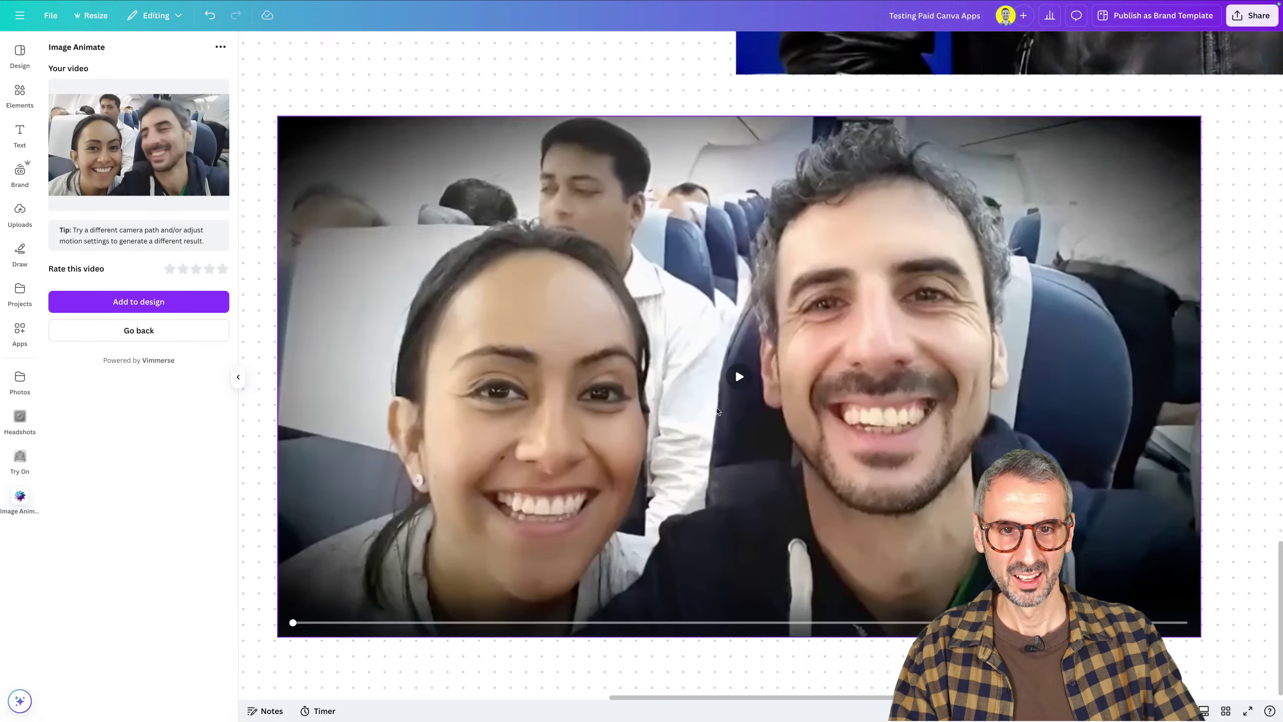
{"action": "left_click", "coordinate": [718, 412]}
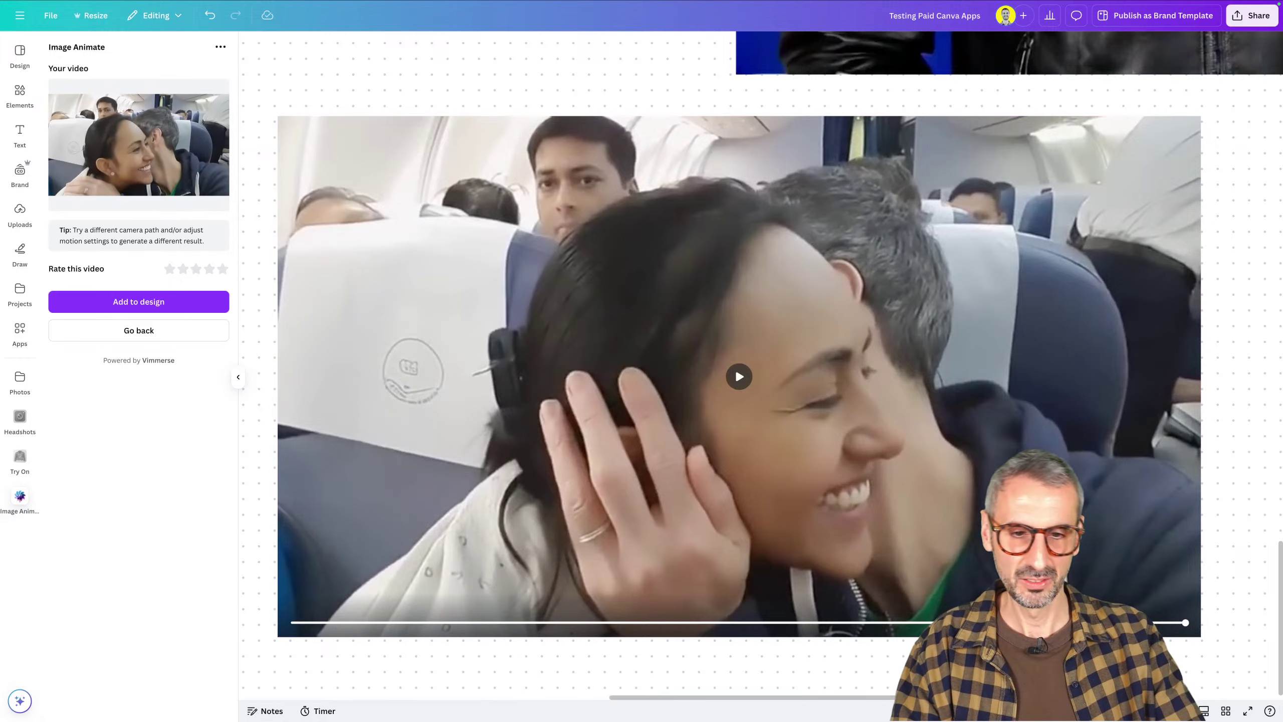
{"action": "left_click_drag", "start_coordinate": [1122, 710], "coordinate": [1091, 711]}
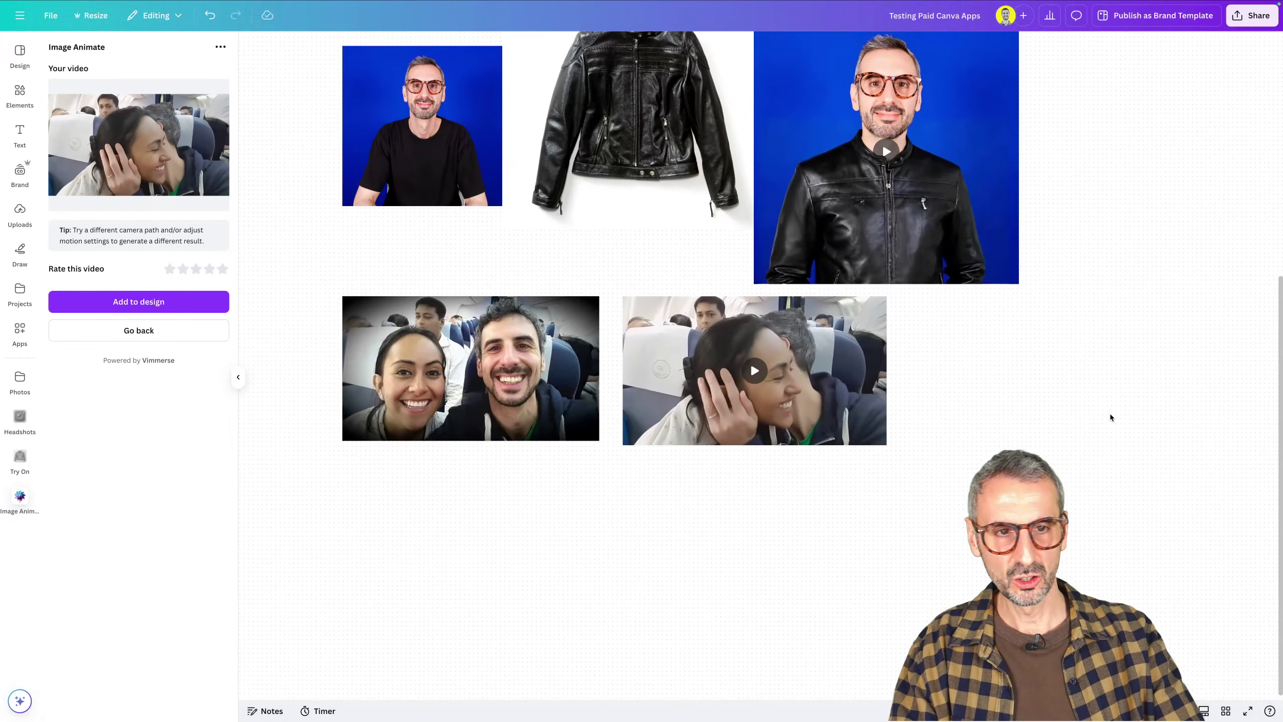
{"action": "scroll", "coordinate": [1109, 414], "scroll_direction": "up", "scroll_amount": 3}
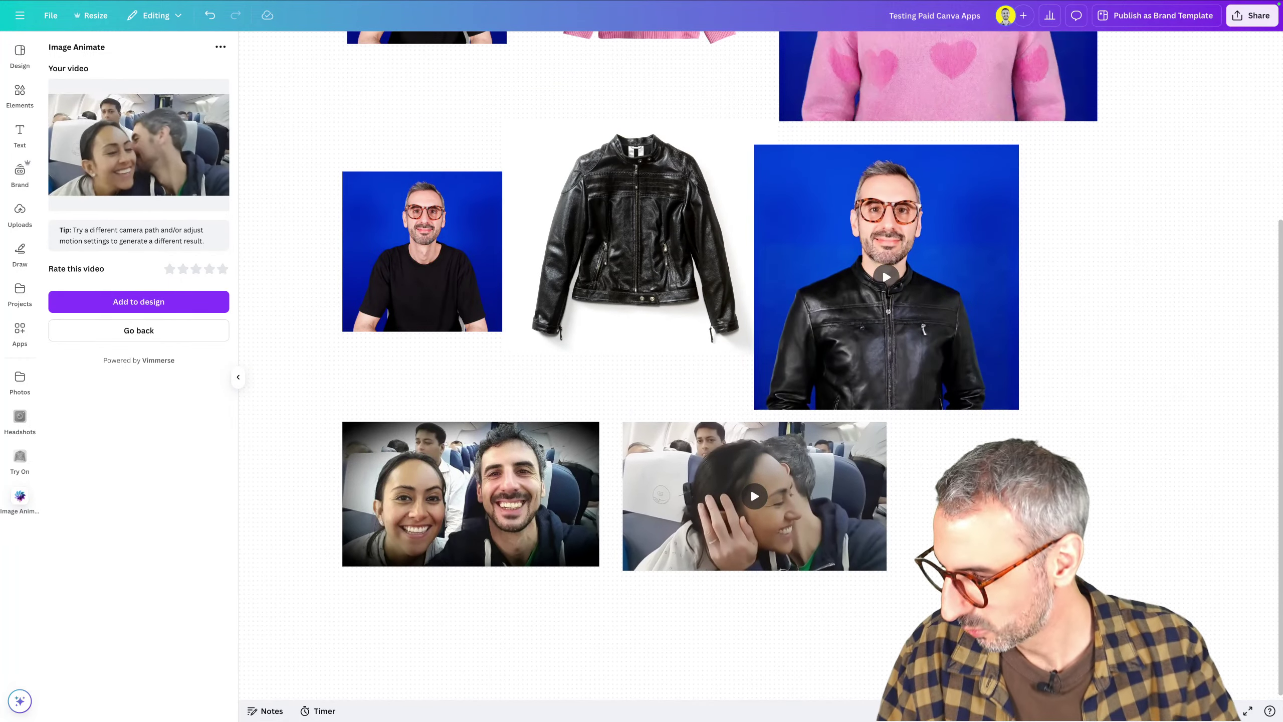